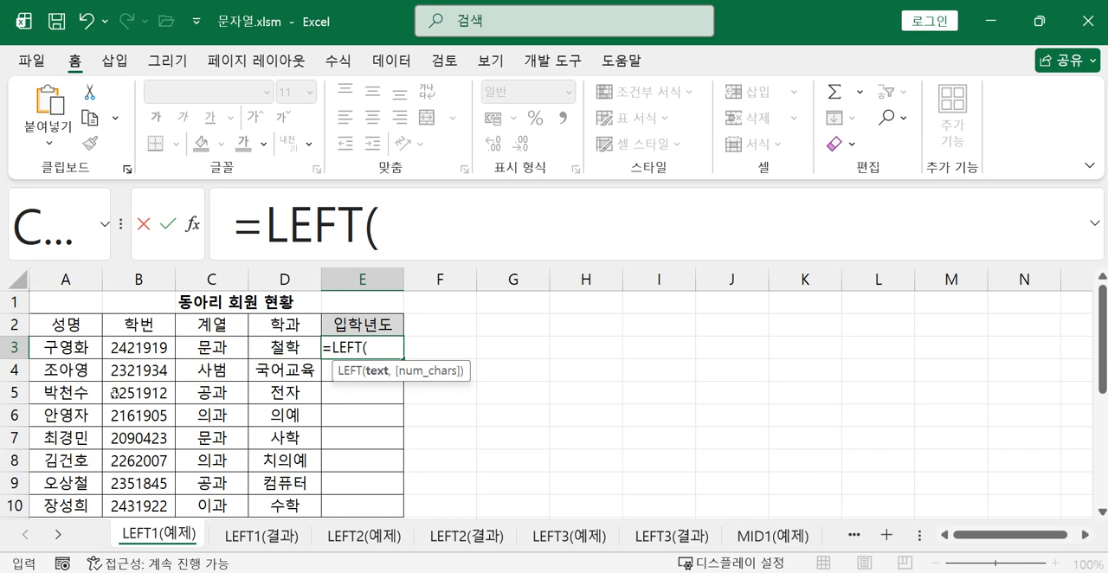
Complete the LEFT formula in E3 so it extracts the first 2 characters of B3: =LEFT(B3,2)
left_click(123, 346)
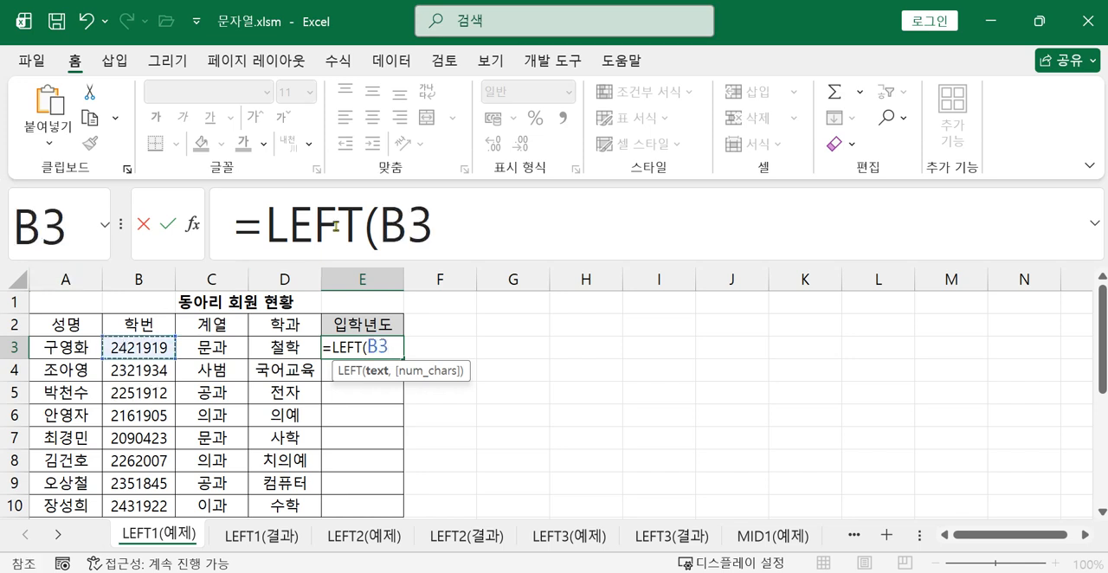
left_click(464, 237)
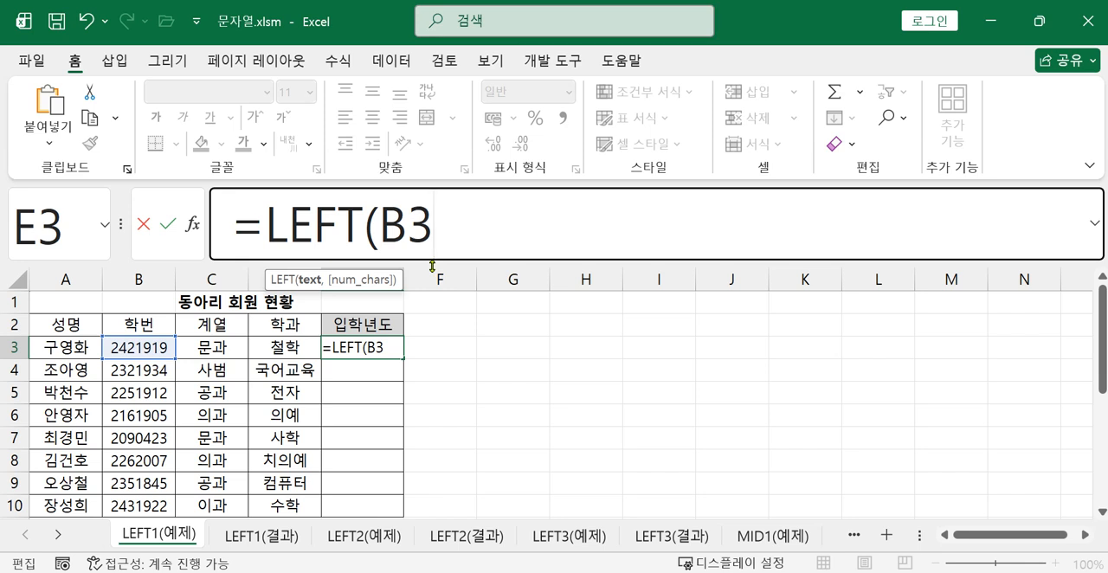
type(",2)")
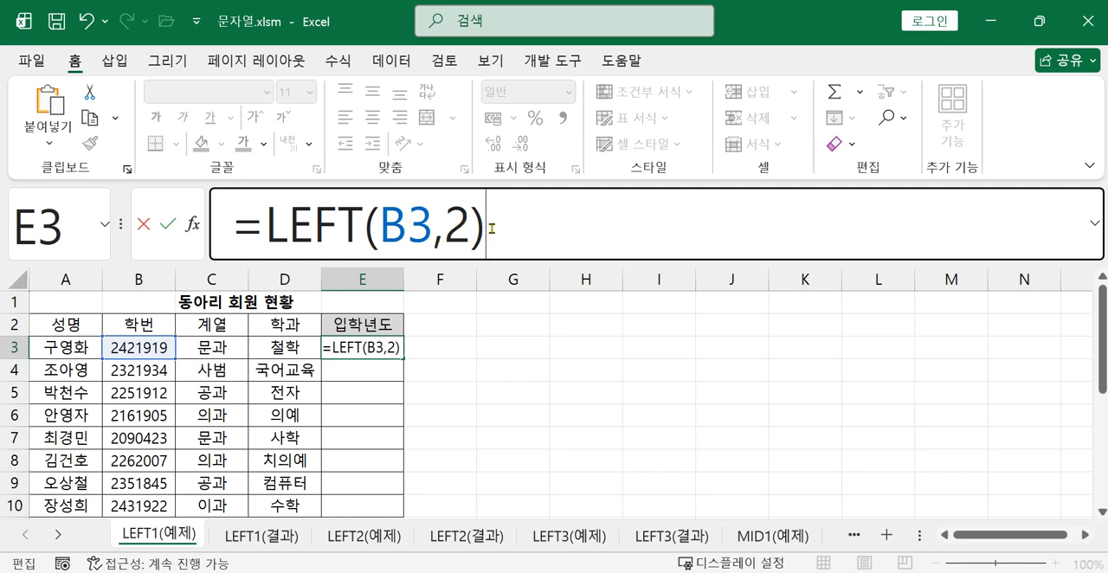
key("Return")
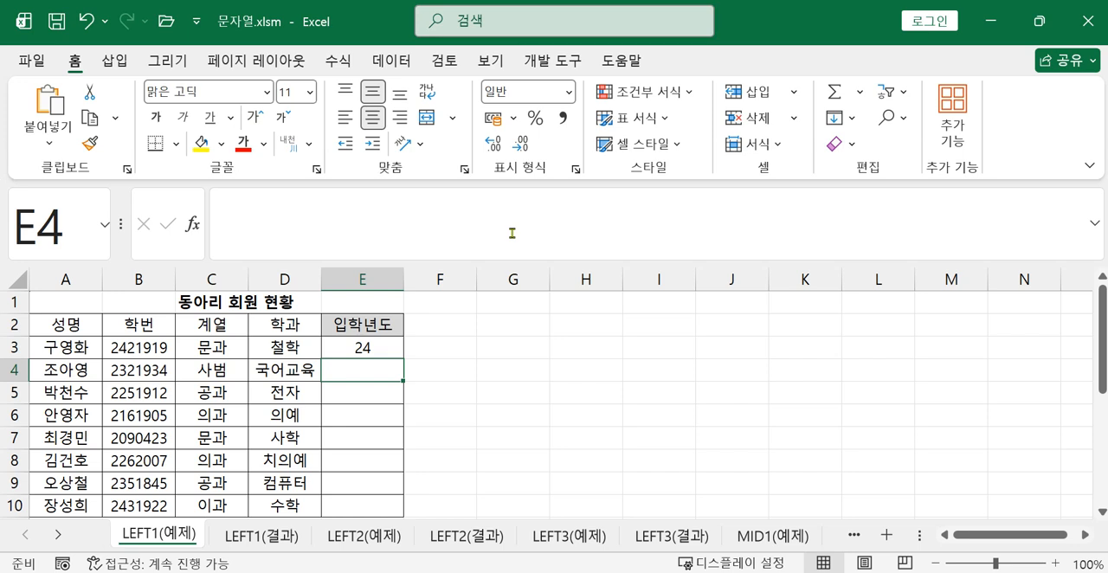
left_click(354, 344)
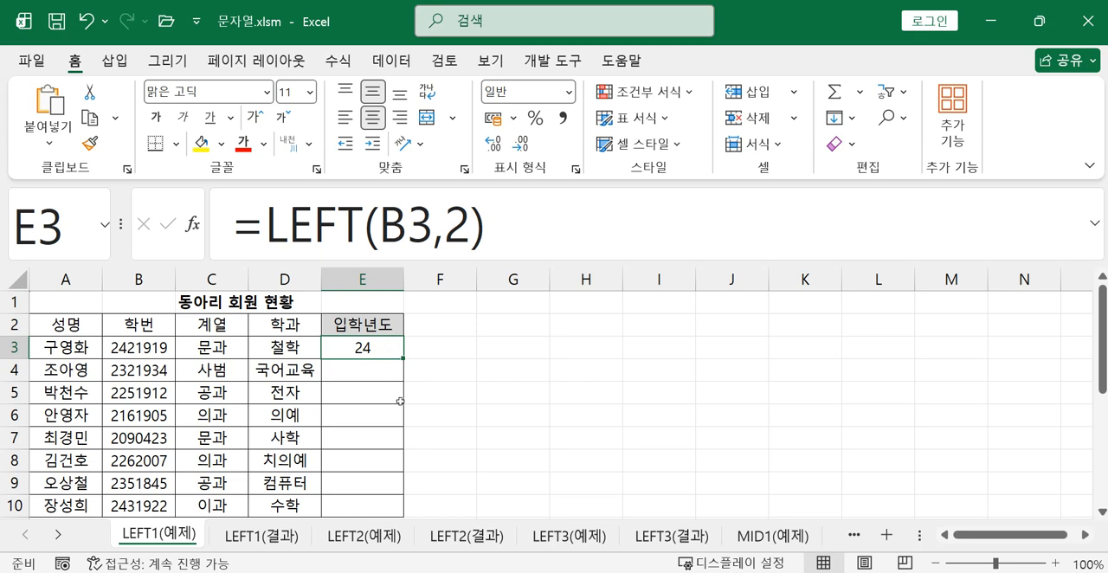
Enter =LEFT(B4,2) in E4 to extract the first two digits of that row's student number
left_click(362, 370)
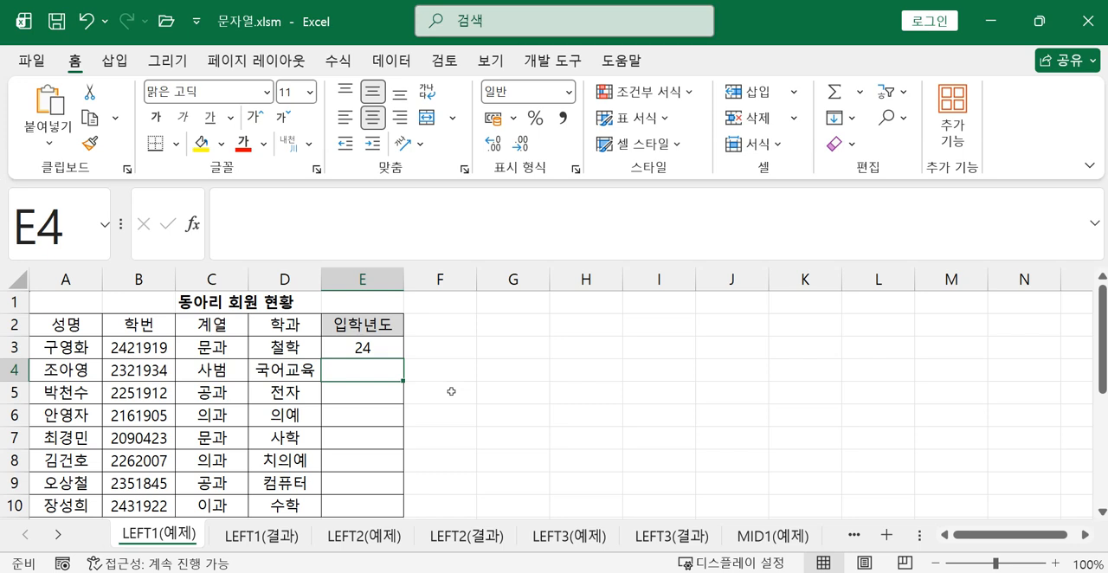
type("=")
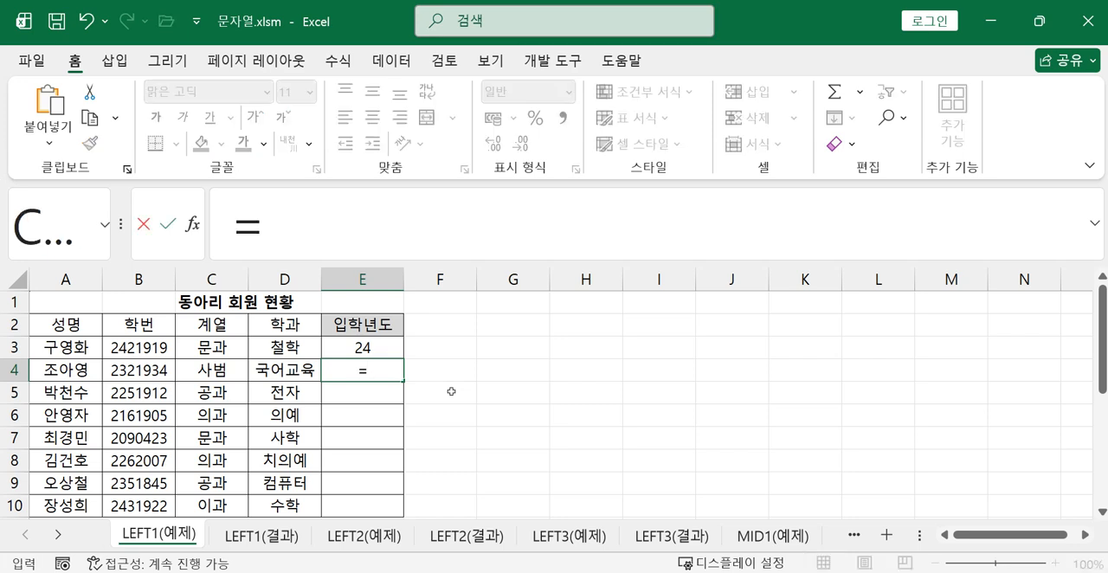
type("l")
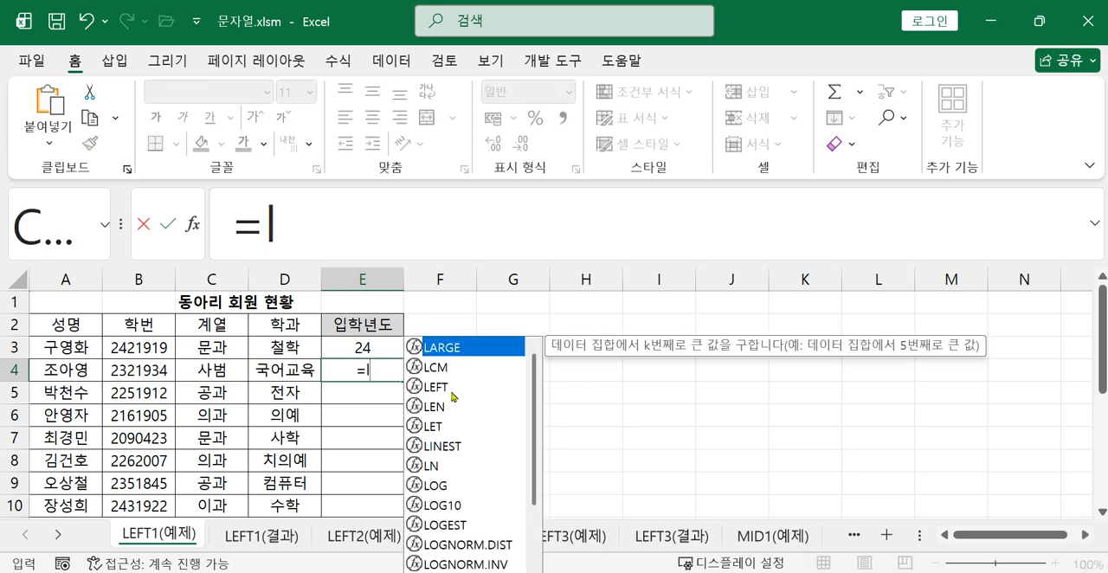
double_click(436, 387)
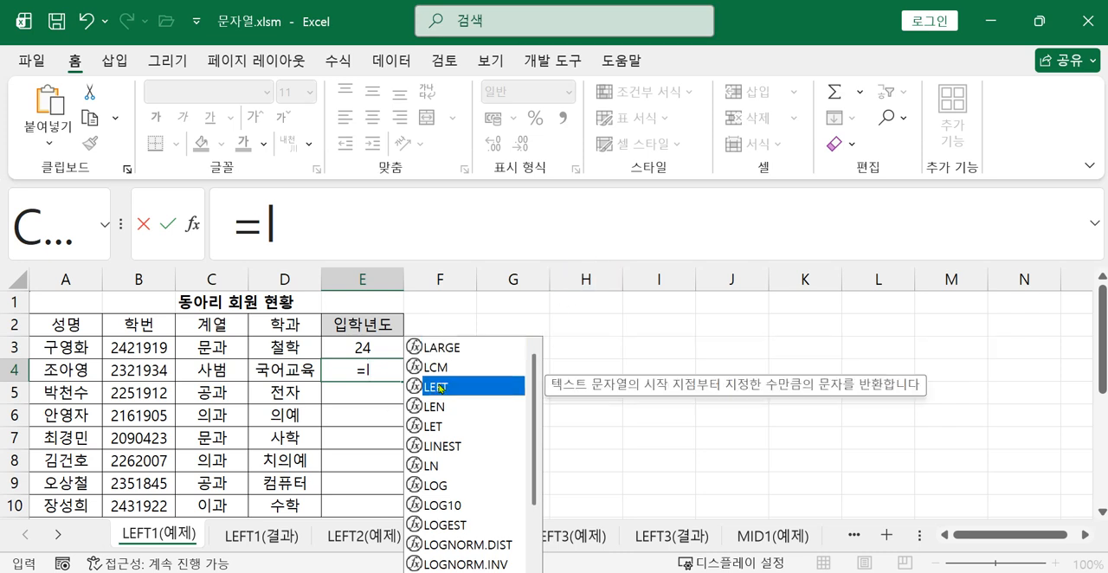
left_click(412, 227)
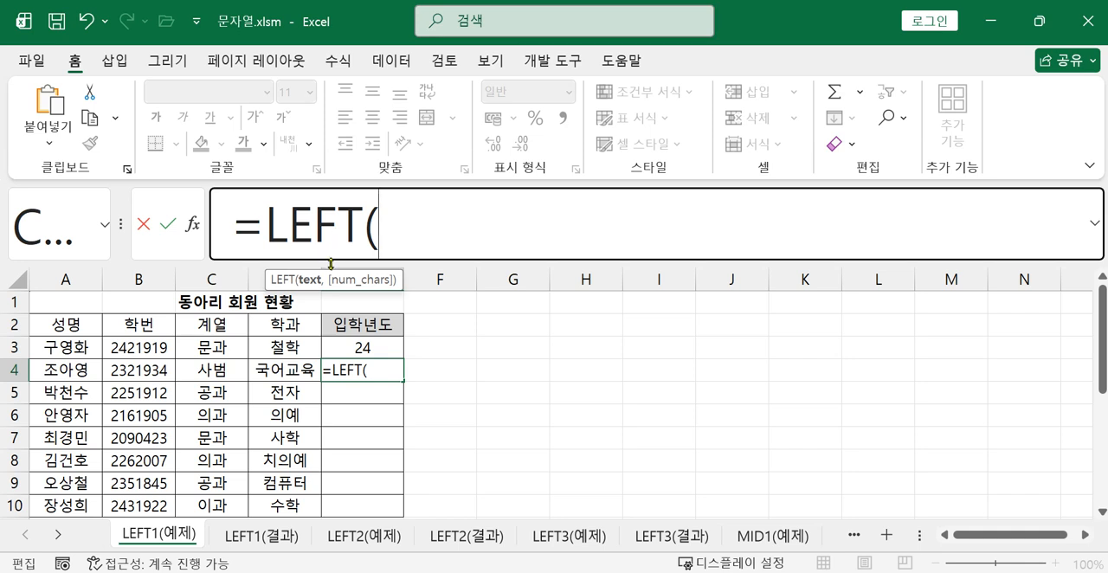
left_click(147, 370)
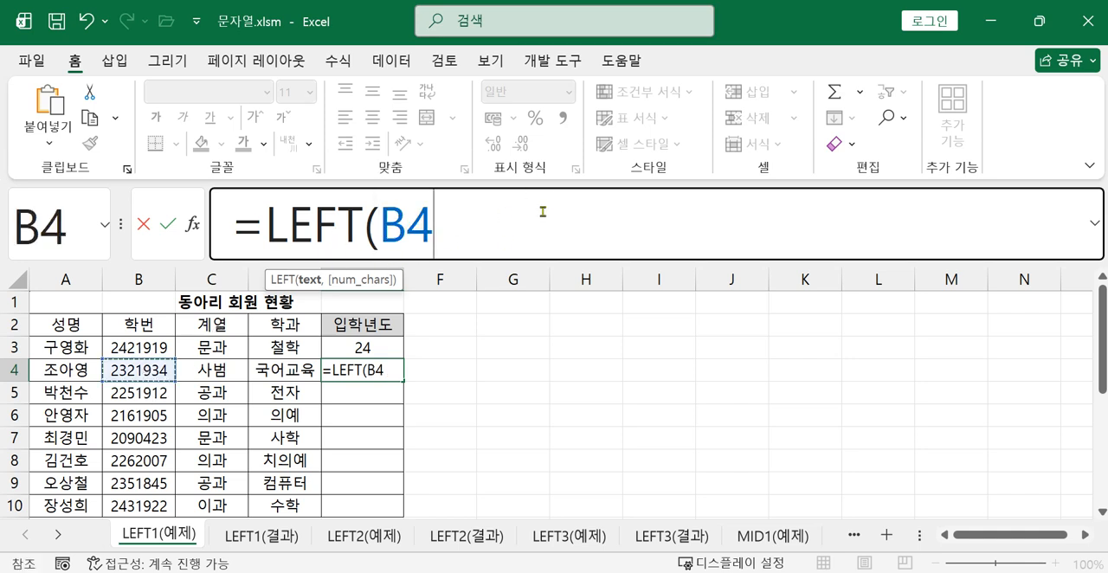
type(",")
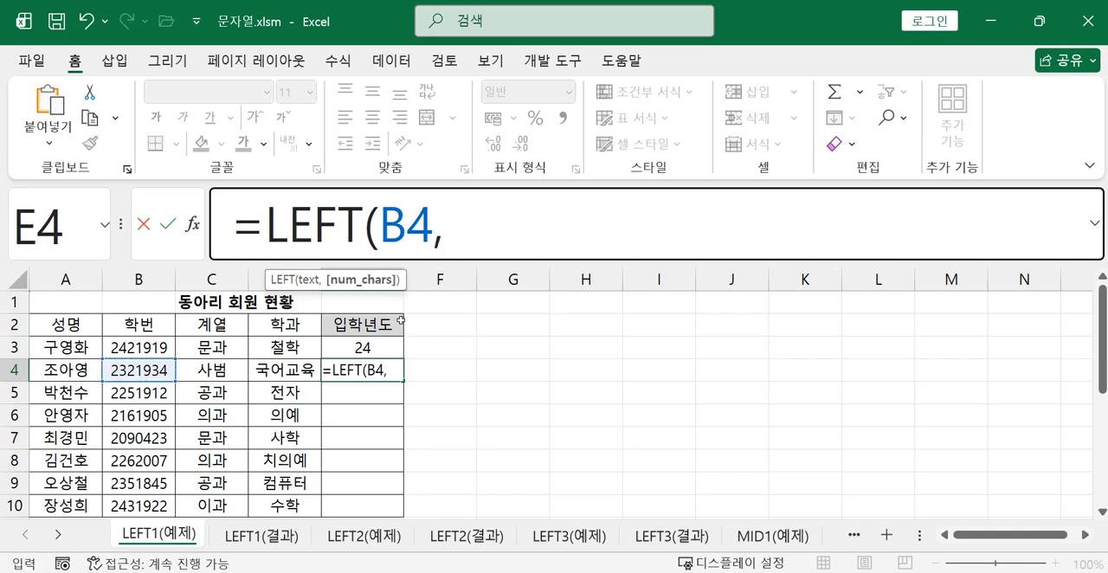
type("2)")
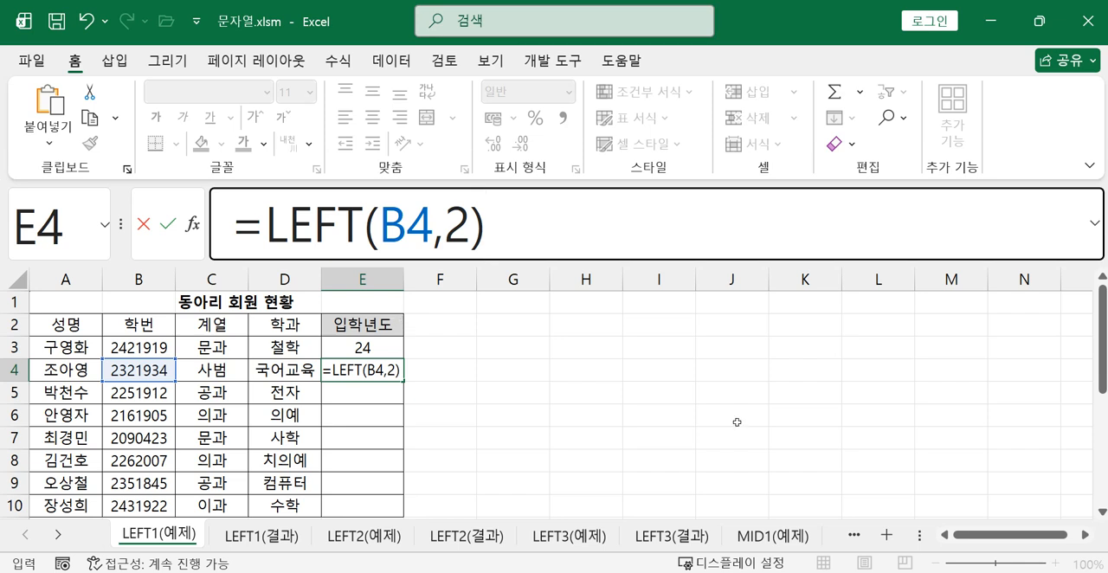
key("Return")
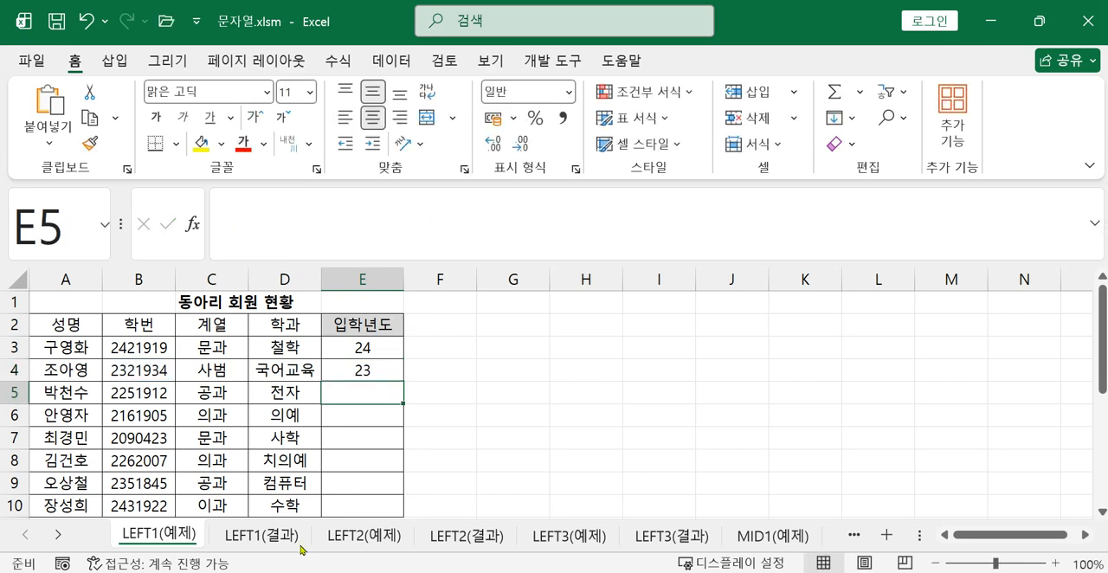
Fill the E4 formula down the admission year column through E10
left_click(360, 368)
left_click_drag(405, 381, 394, 469)
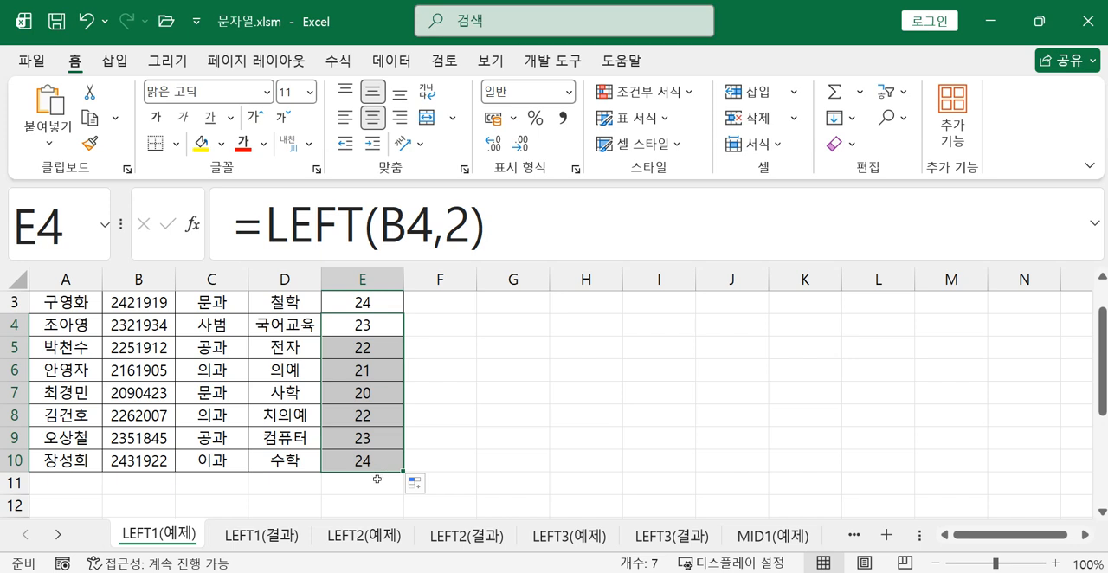
left_click(381, 432)
scroll(373, 389, "up", 1)
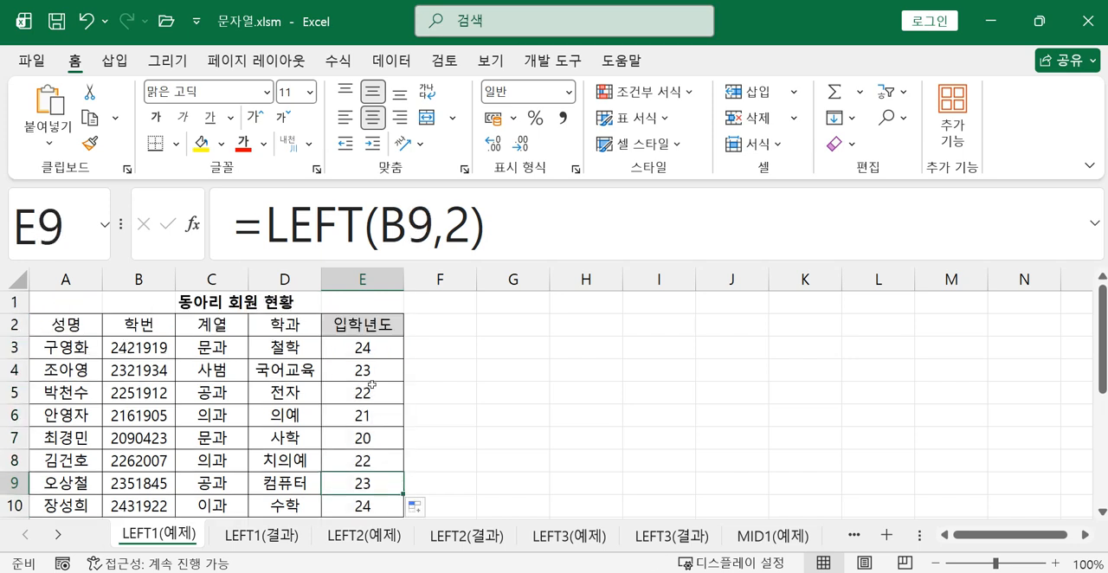
Prefix the LEFT function in E3 with 20& so the formula reads =20&LEFT(B3,2)
left_click(377, 348)
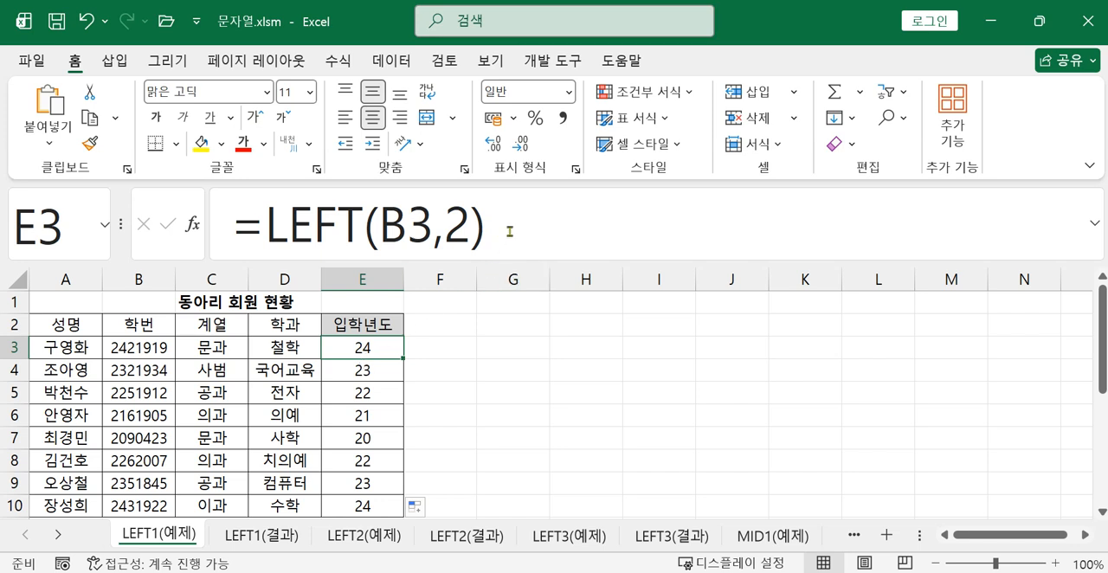
left_click(263, 232)
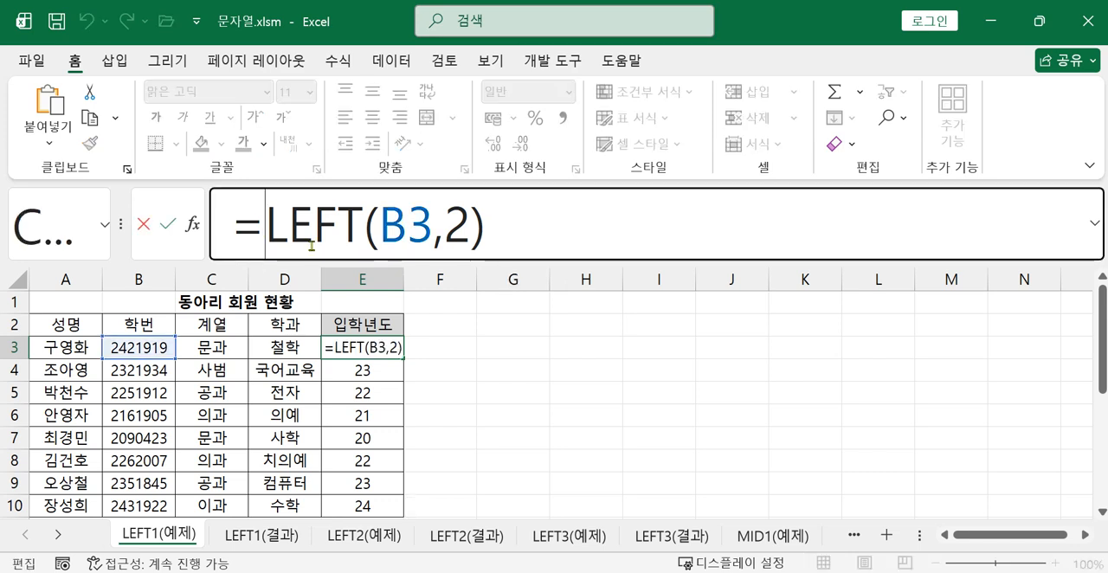
type("20")
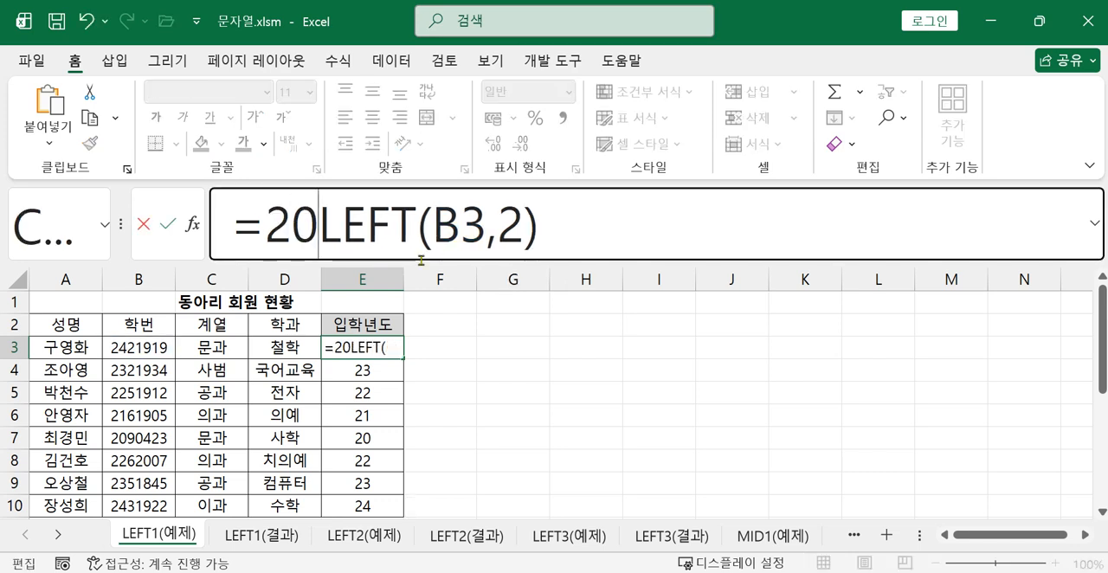
type("&")
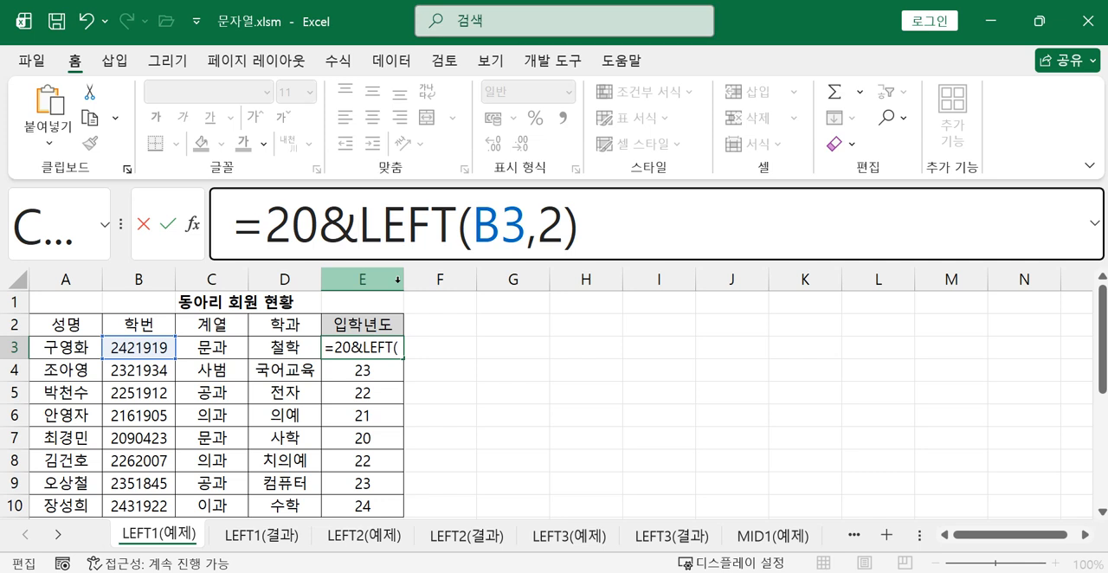
key("Return")
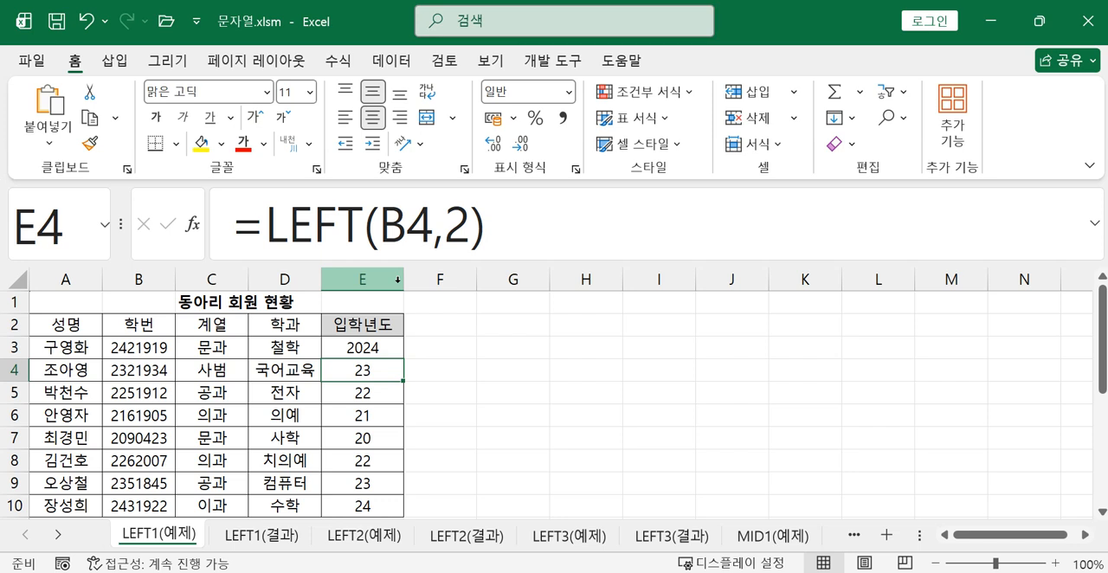
Enter =LEFT(B3,2) in F3, outside the table beside the first member's admission year
left_click(434, 350)
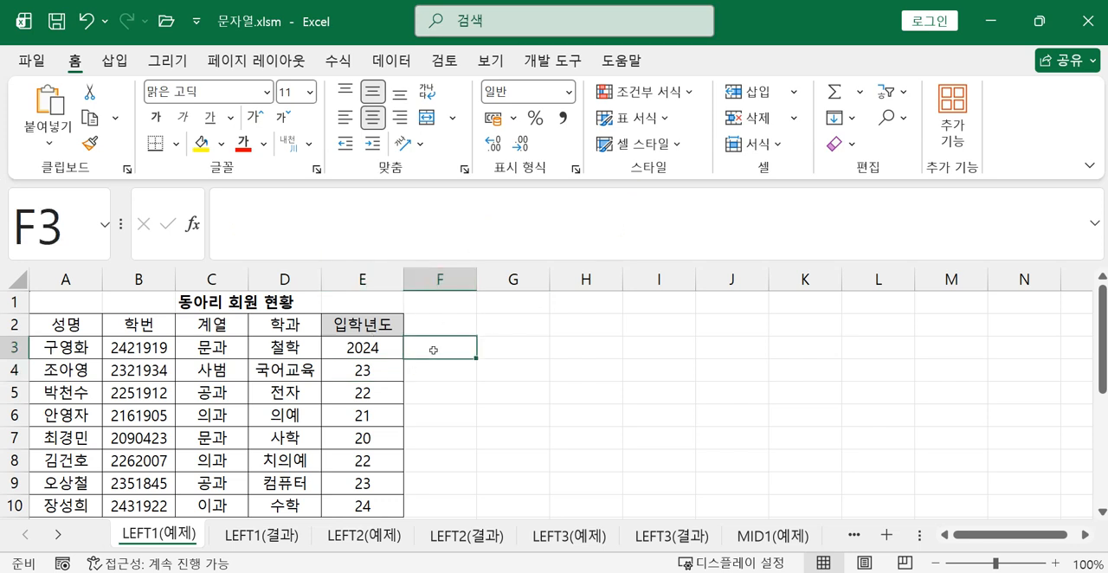
type("=le")
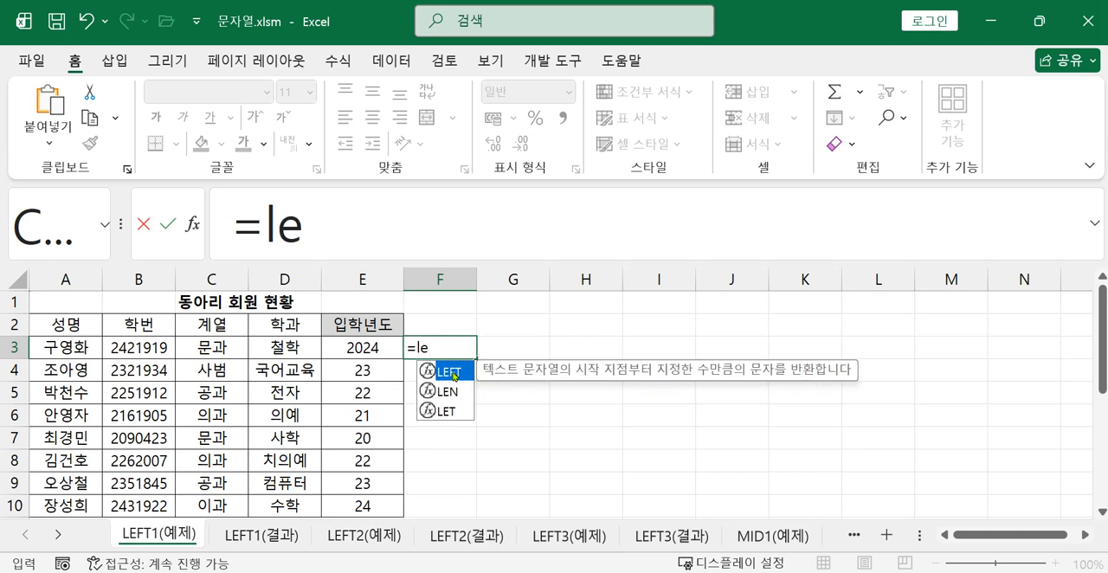
double_click(432, 372)
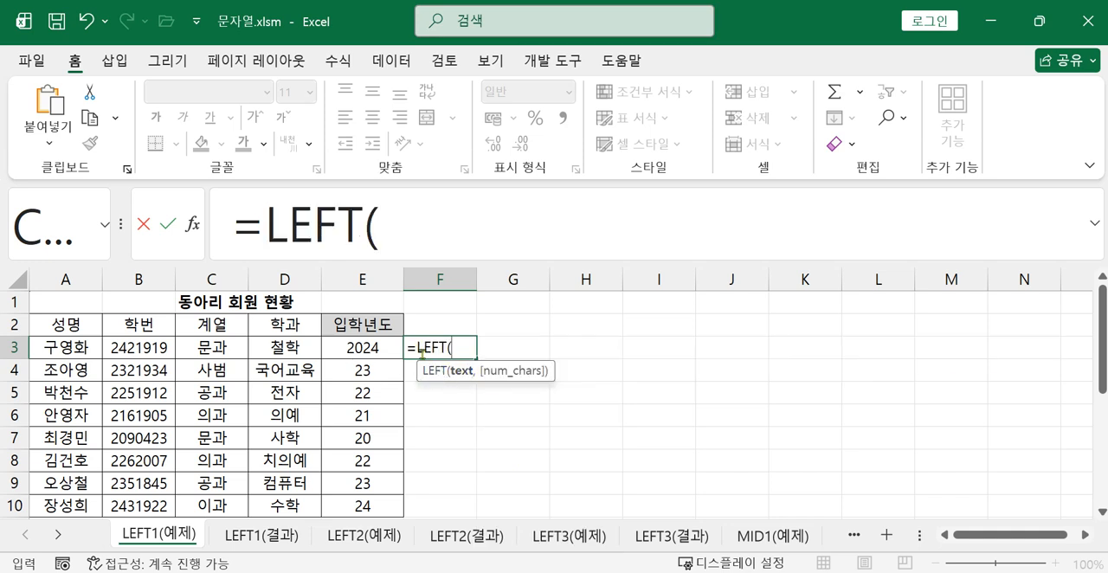
left_click(140, 350)
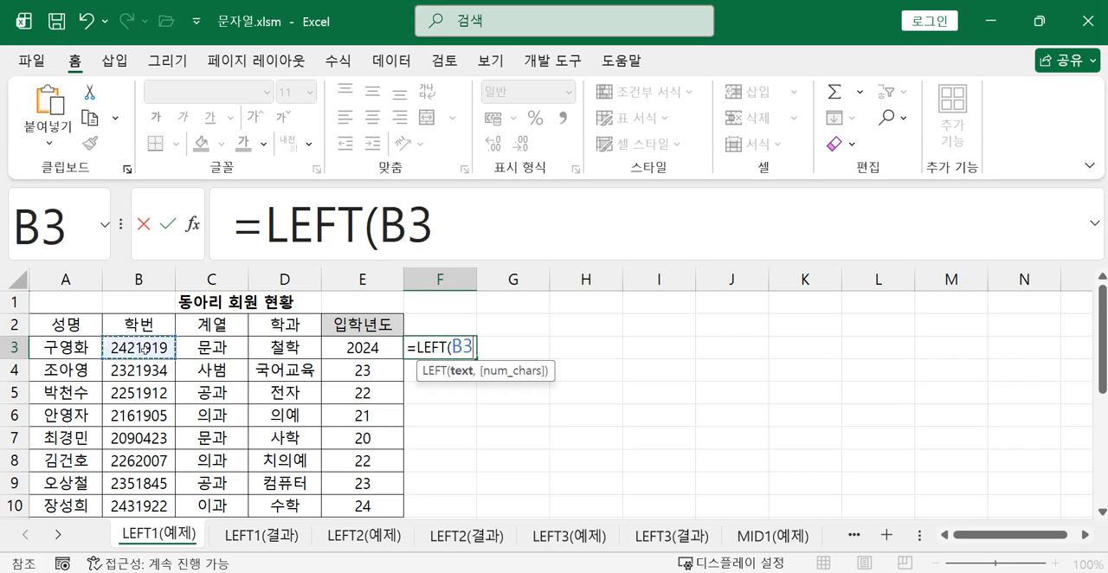
type(",2")
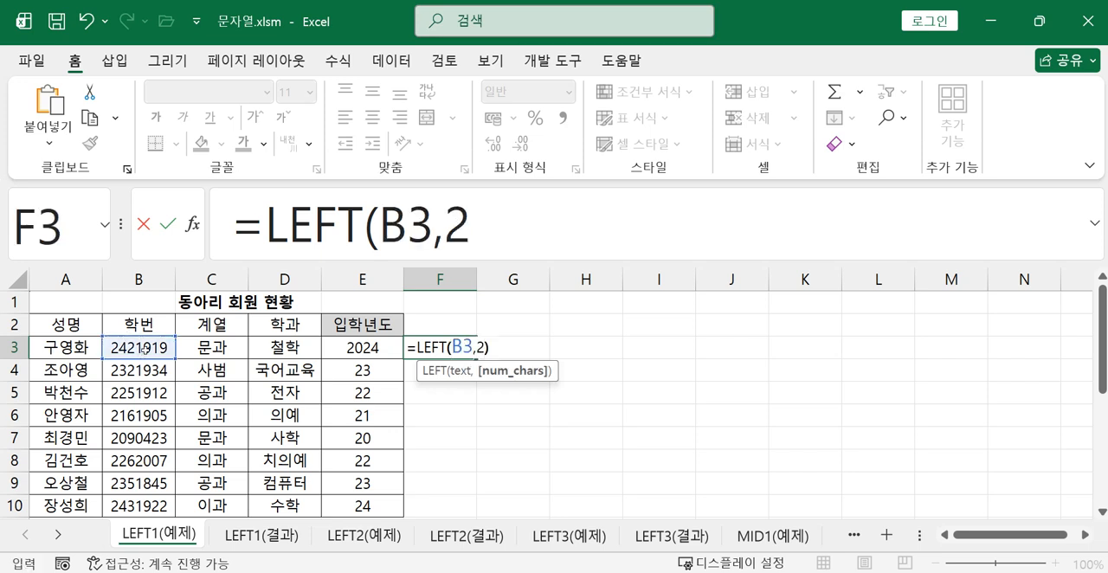
type(")")
key("Return")
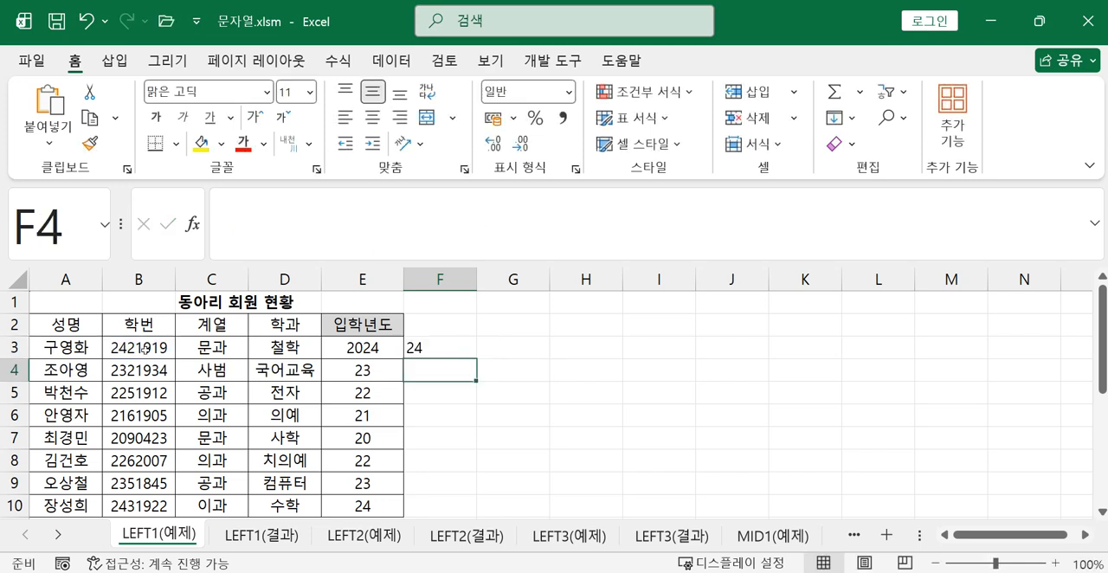
Append +2000 to the F3 formula, making it =LEFT(B3,2)+2000, and compare it with E3
left_click(441, 347)
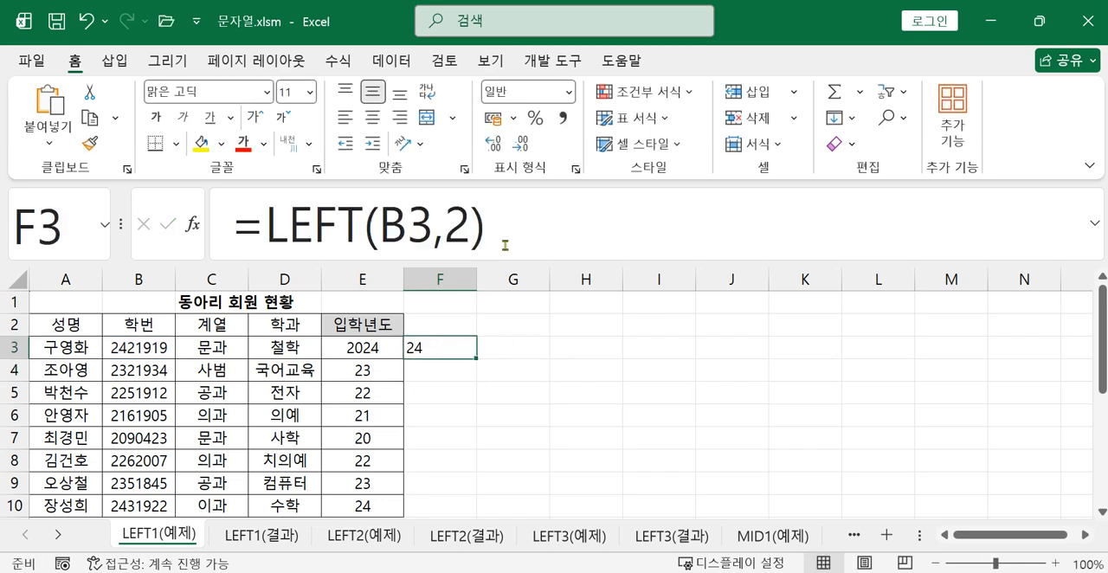
left_click(519, 226)
type("+2000")
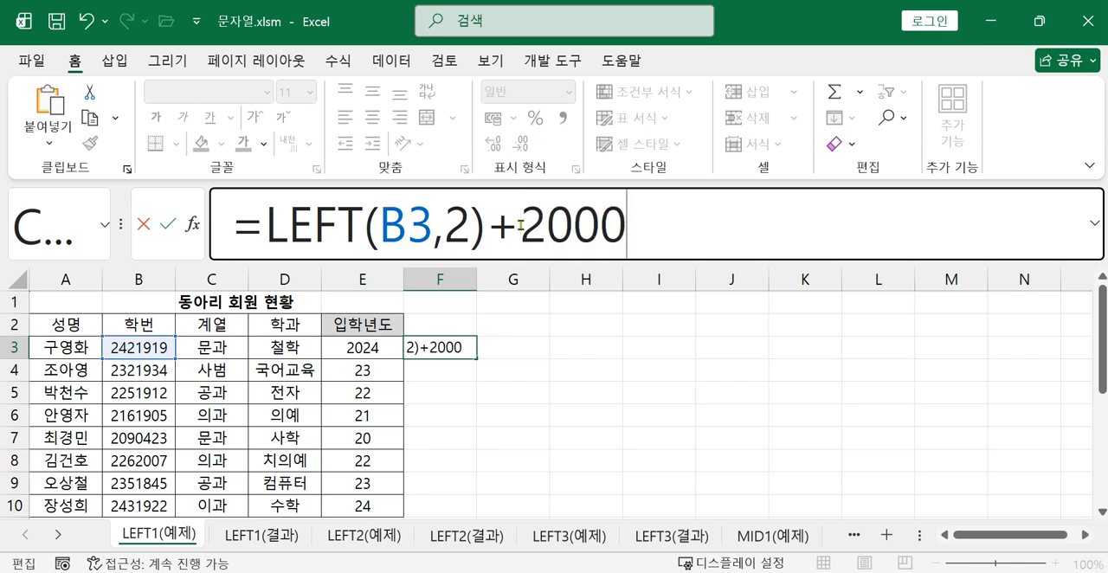
key("Return")
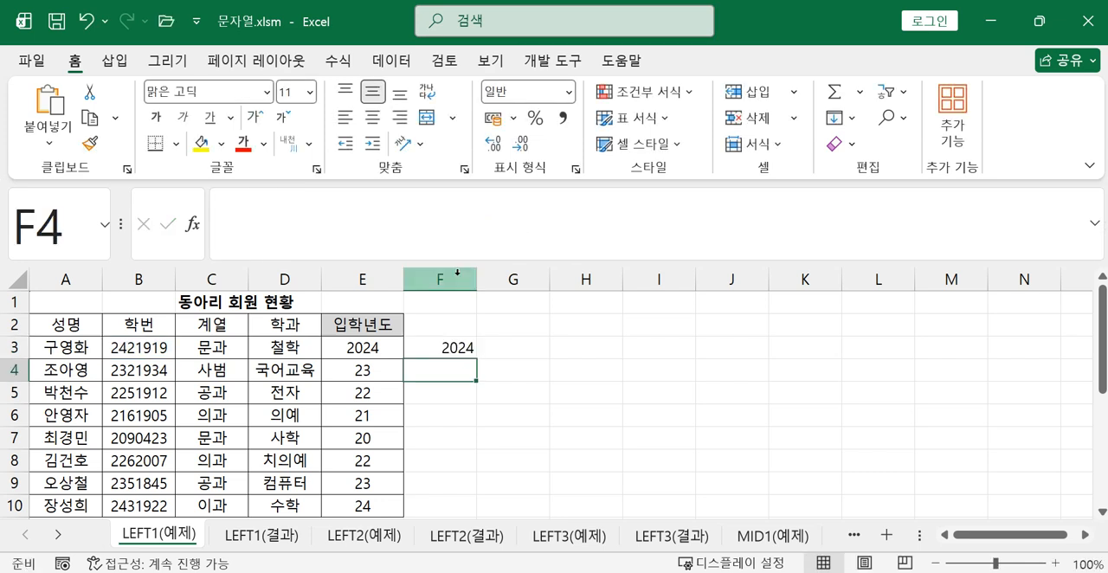
left_click(377, 347)
left_click(436, 348)
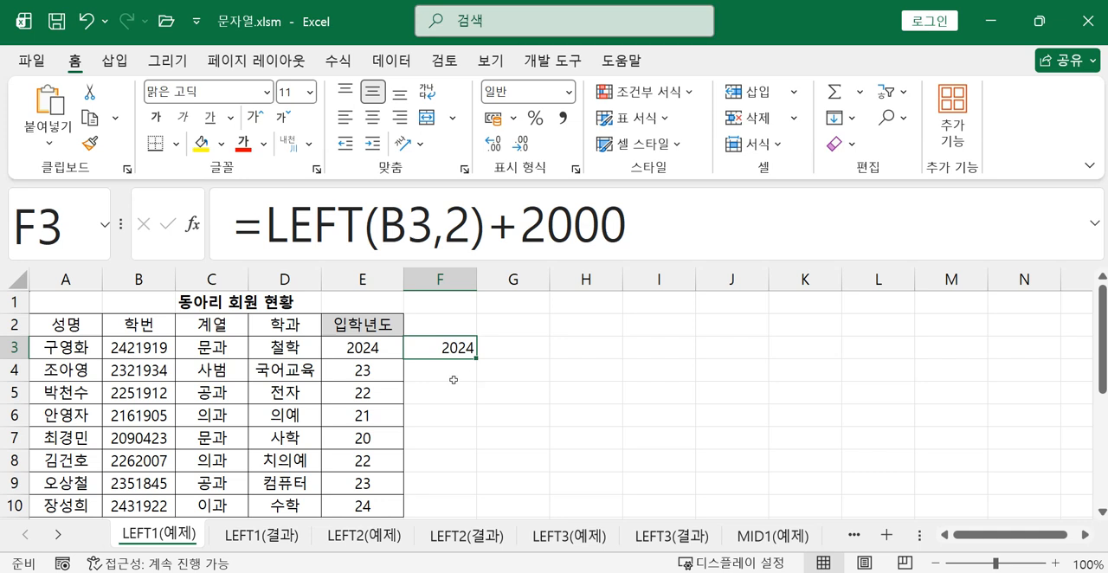
Append &"년" to the E3 formula so it reads =20&LEFT(B3,2)&"년"
left_click(388, 348)
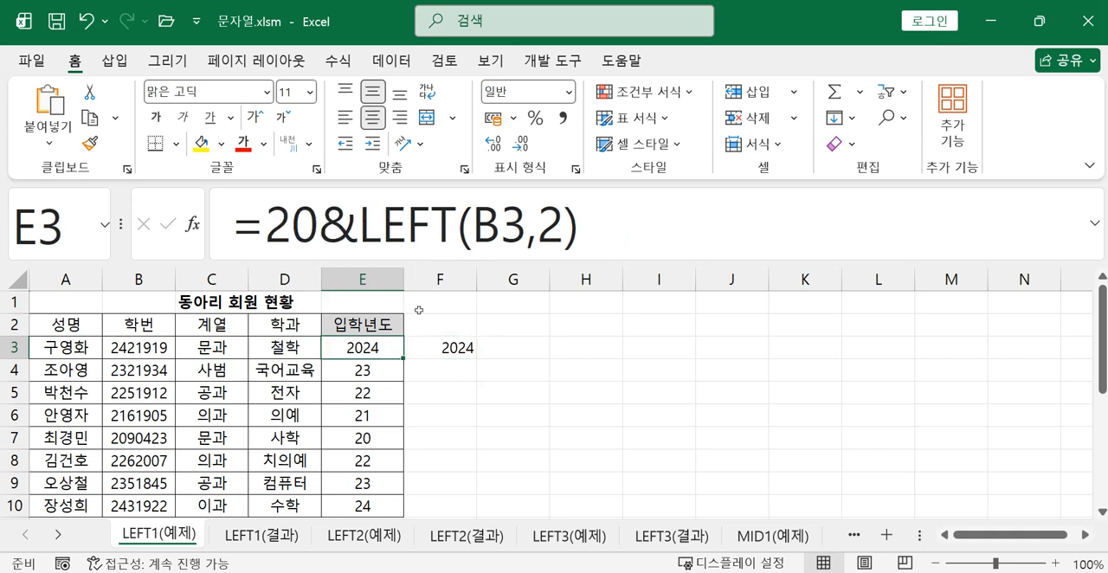
left_click(596, 220)
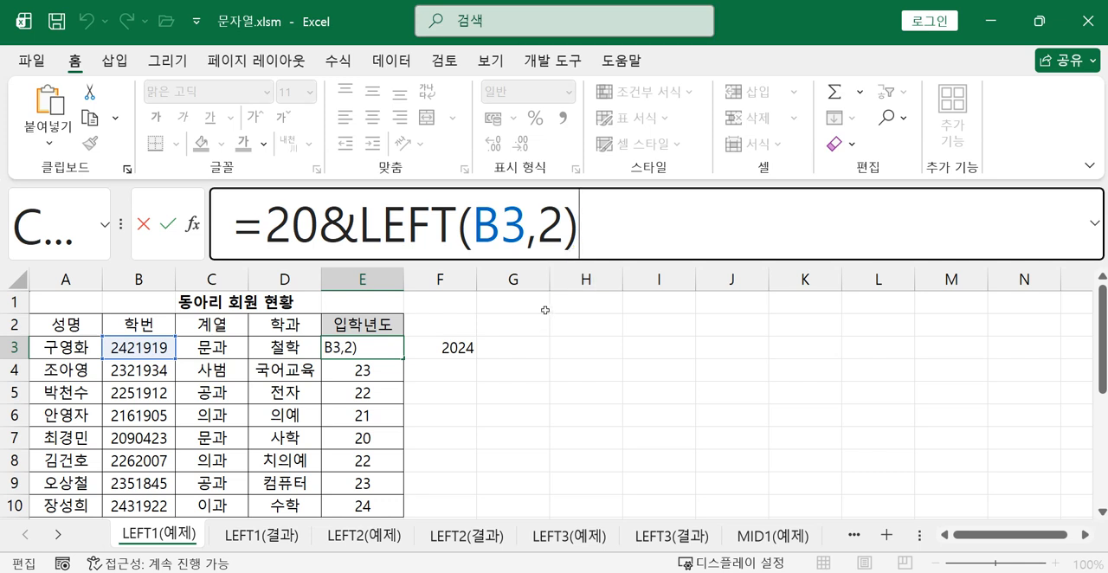
type("&\"")
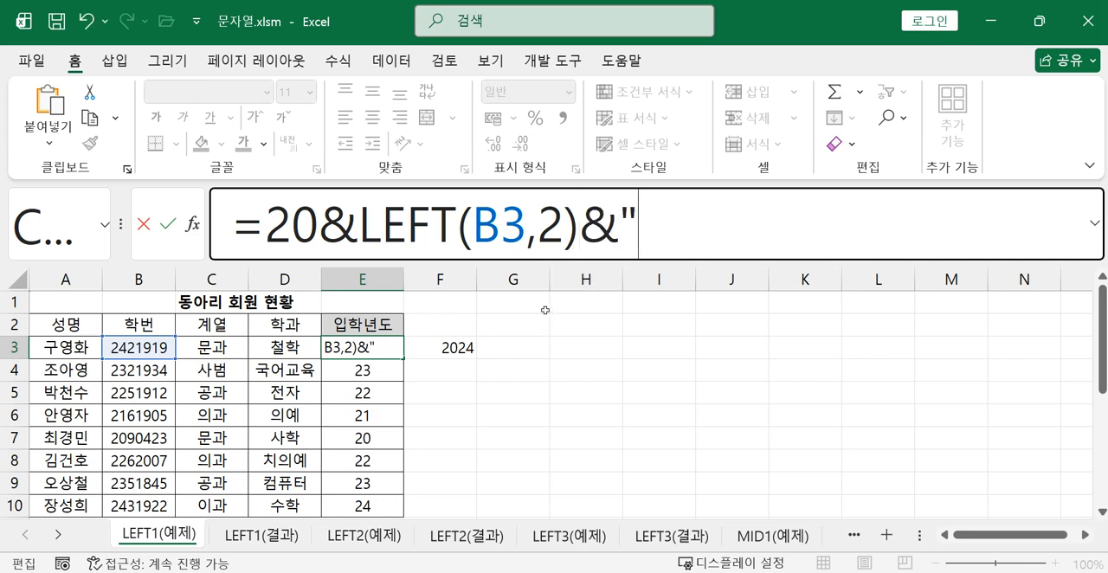
type("sus")
key("BackSpace")
key("BackSpace")
key("BackSpace")
type("년\"")
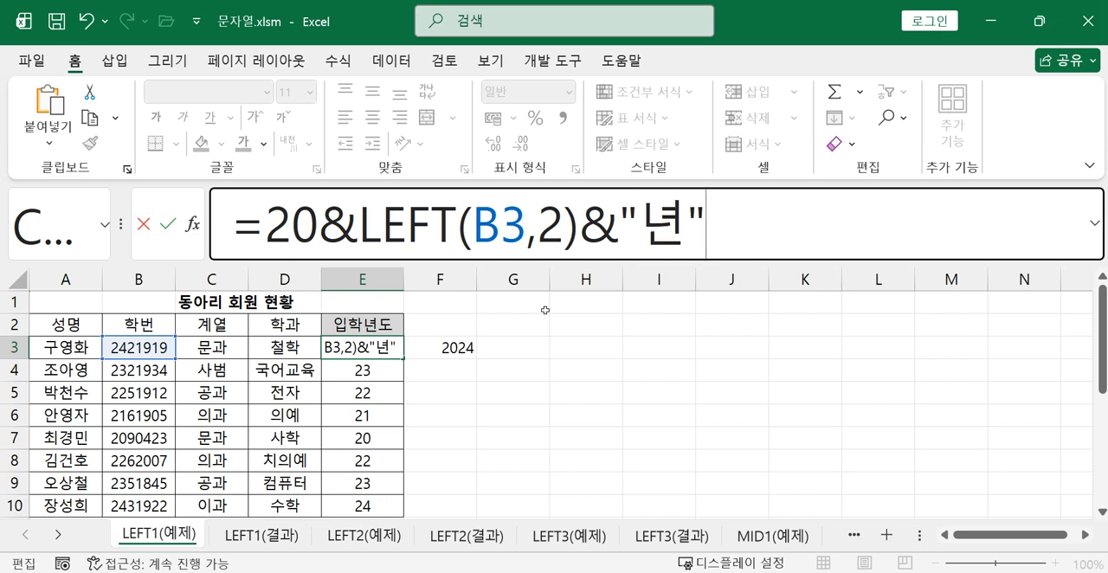
key("Return")
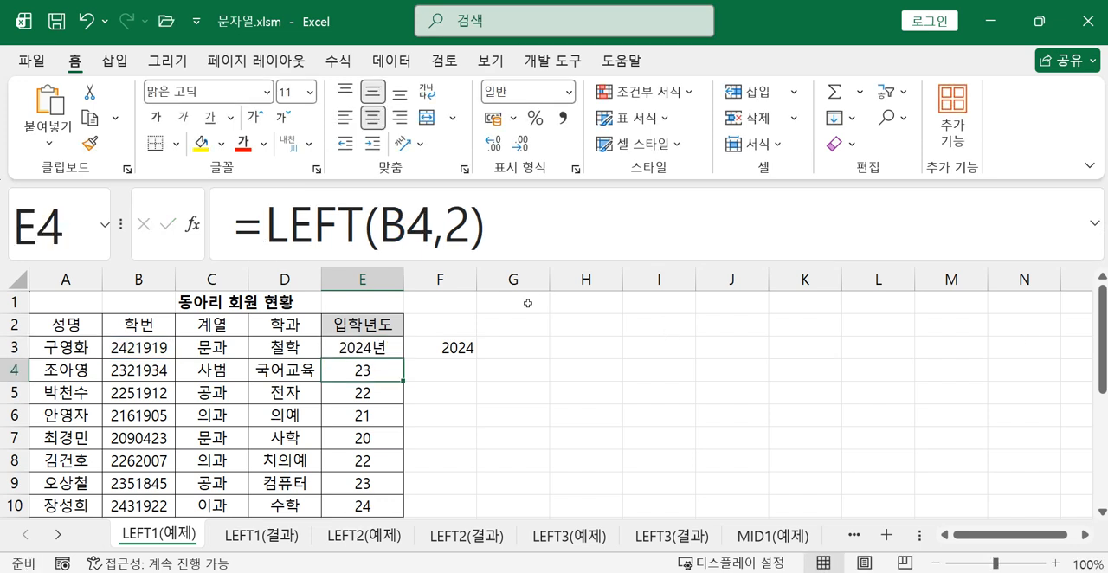
Append &"년" to the F3 formula, making it =LEFT(B3,2)+2000&"년"
left_click(446, 347)
left_click(651, 225)
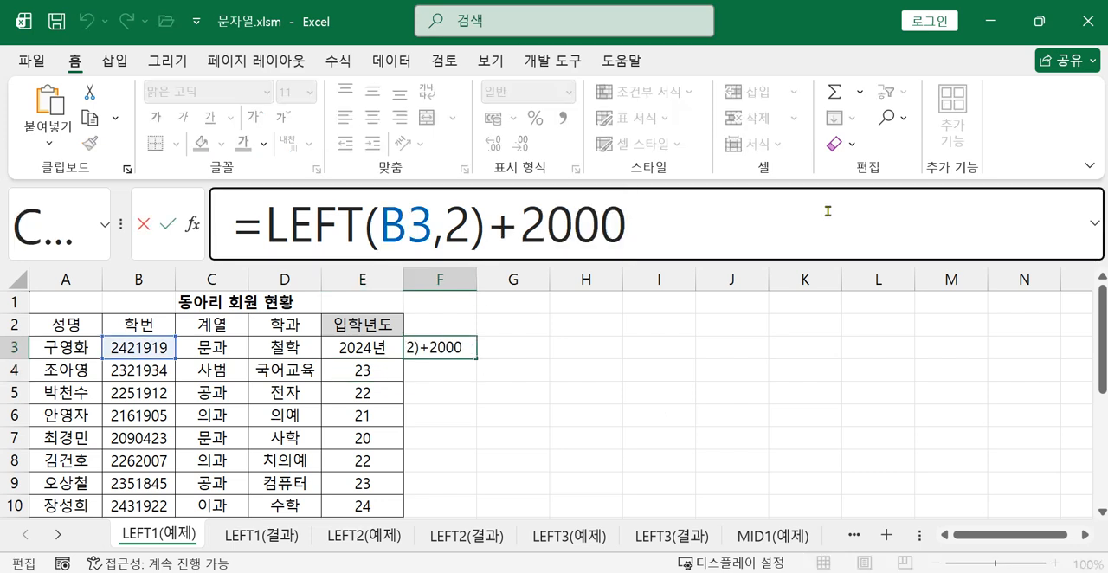
type("&")
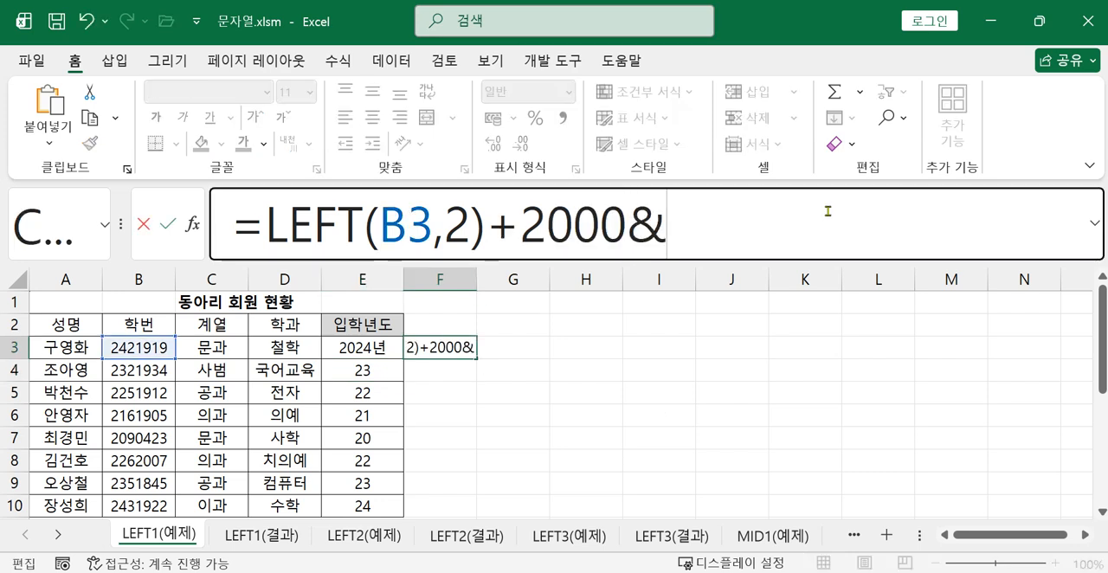
type("\"년\"")
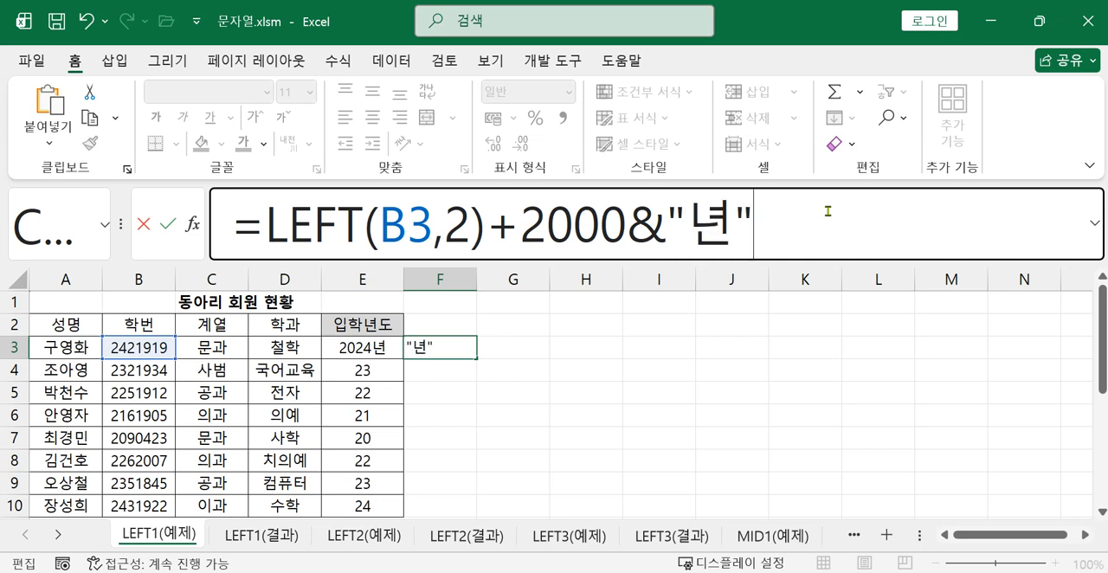
key("Return")
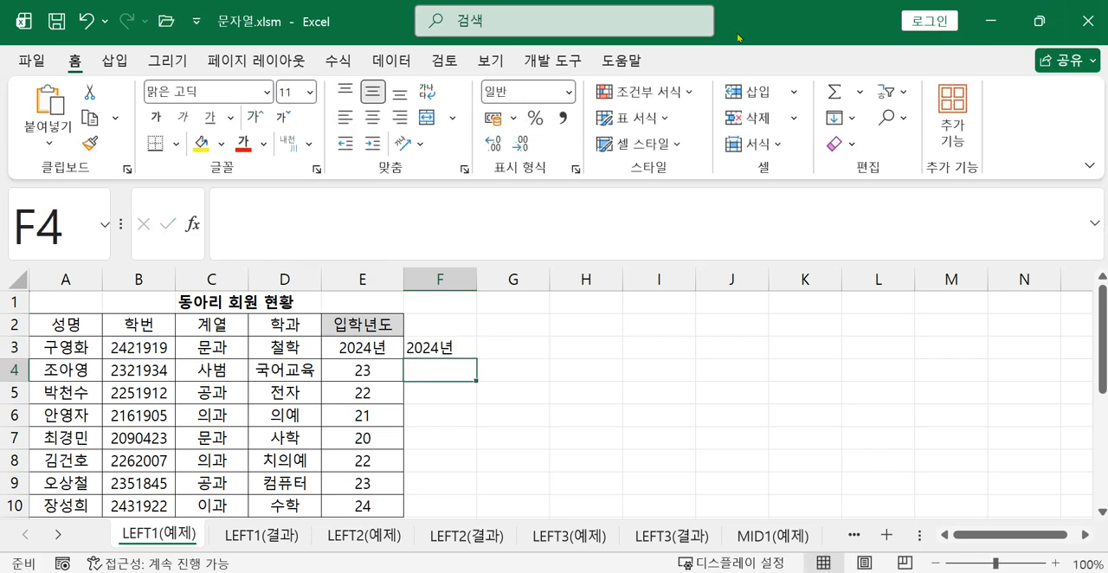
Check the E3 formula and prefix the LEFT function in E4 with 20&
left_click(381, 349)
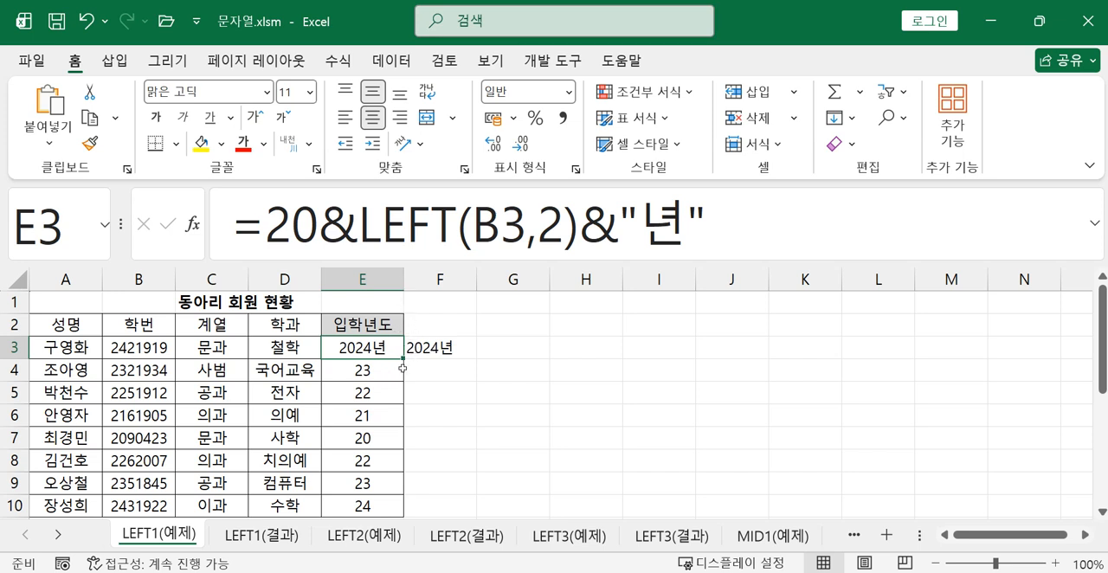
left_click(346, 374)
left_click(267, 232)
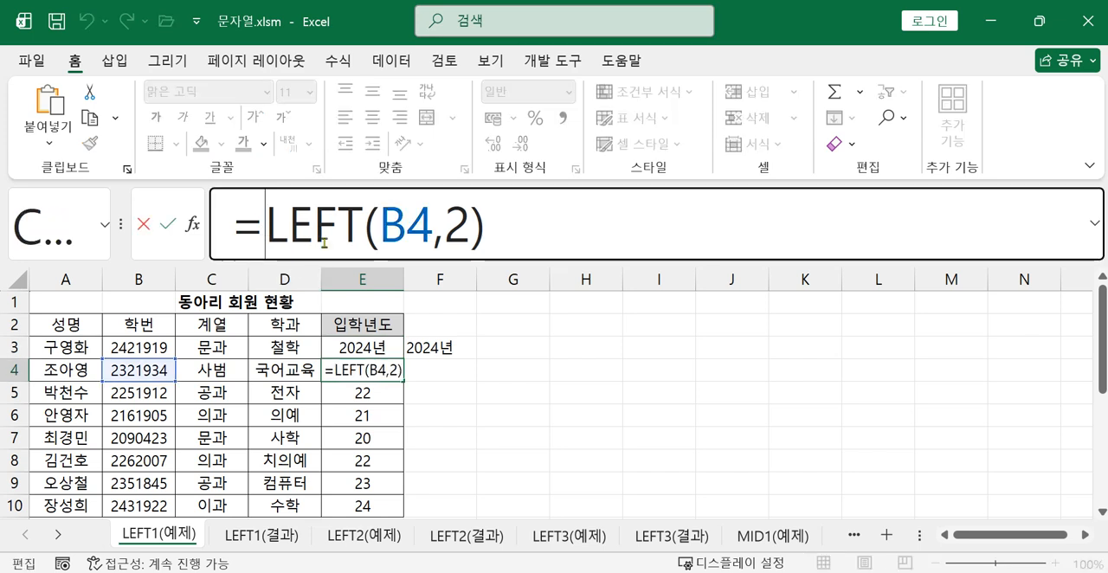
type("20")
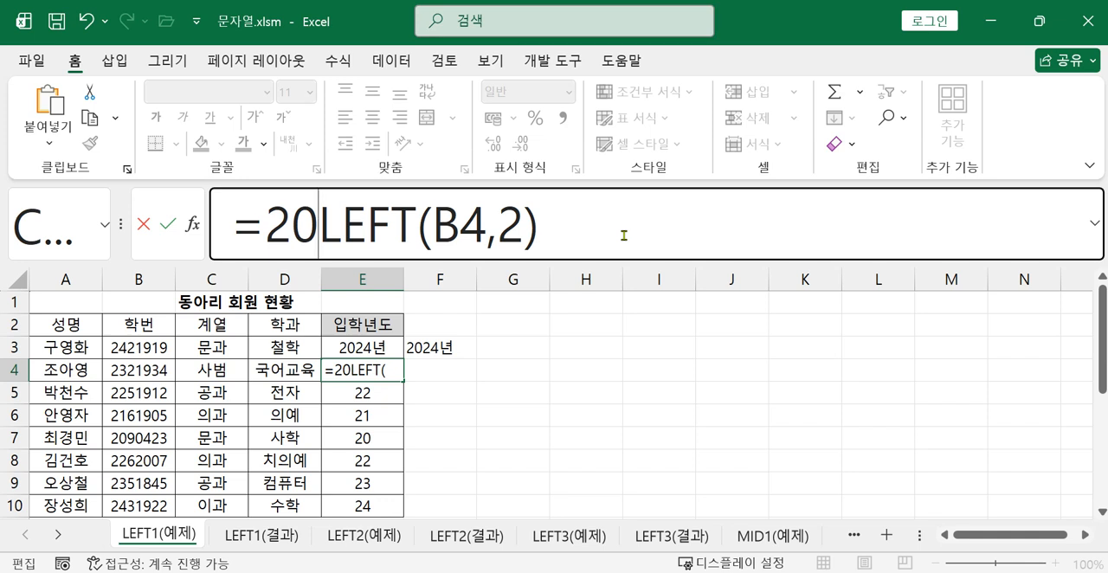
type("&")
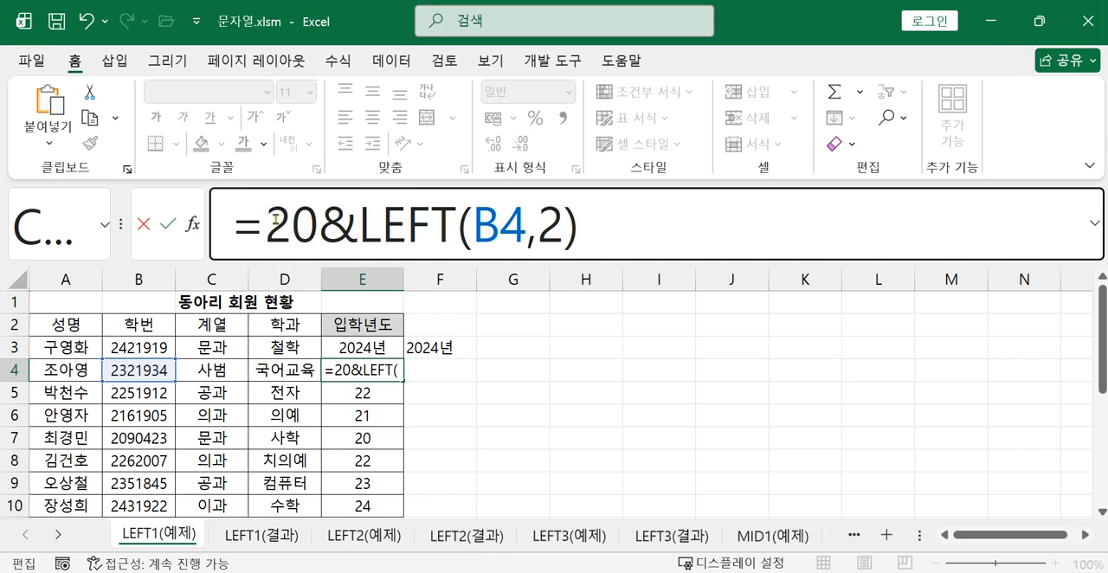
Complete the E4 formula with the 년 suffix as =20&LEFT(B4,2)&"년"
left_click_drag(266, 224, 308, 223)
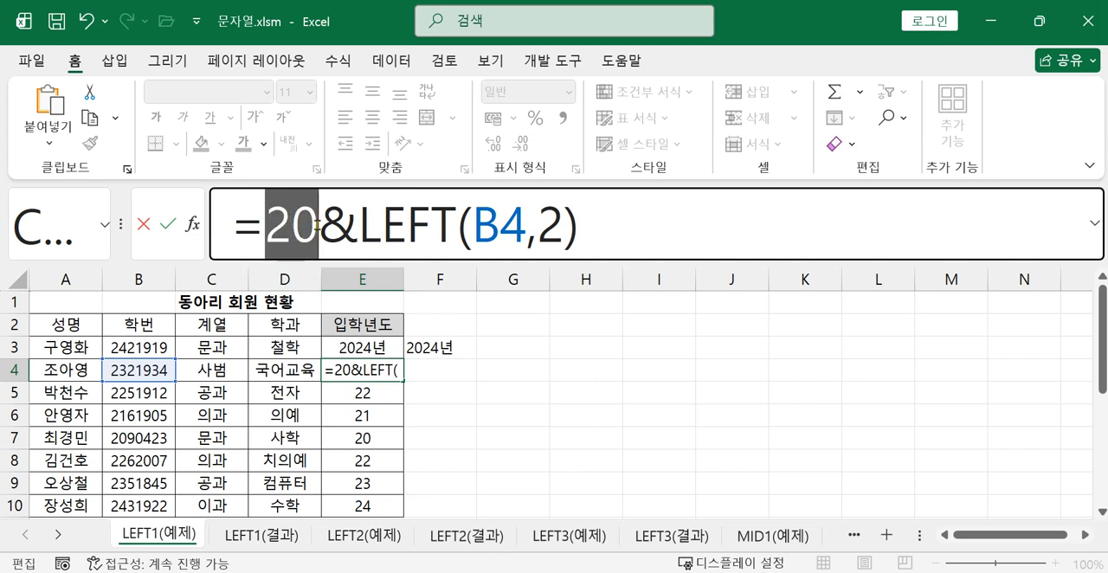
left_click(269, 233)
left_click_drag(269, 234, 312, 242)
left_click(712, 226)
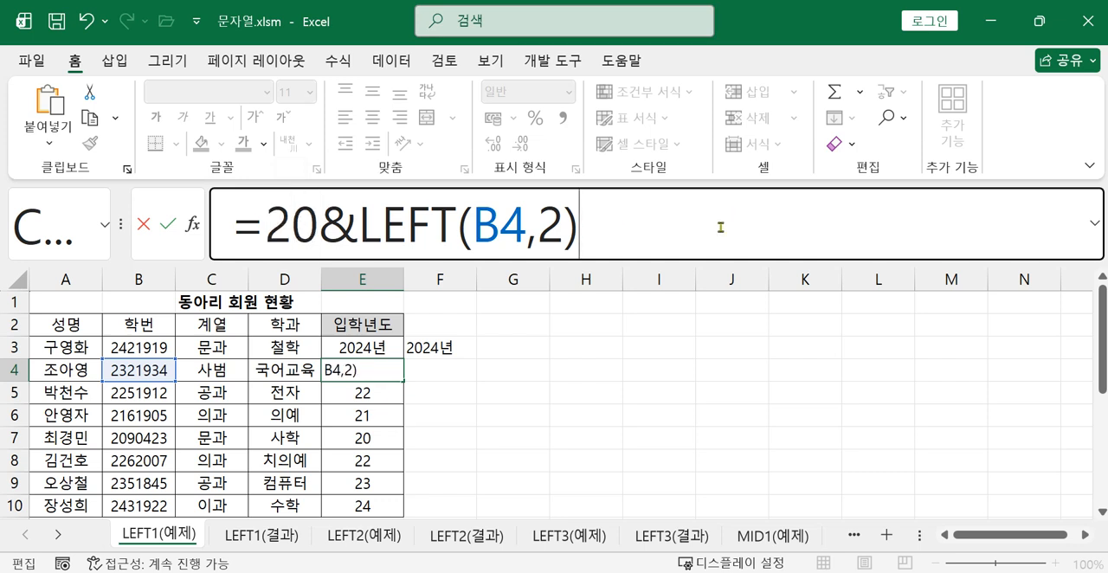
type("&\"년\"")
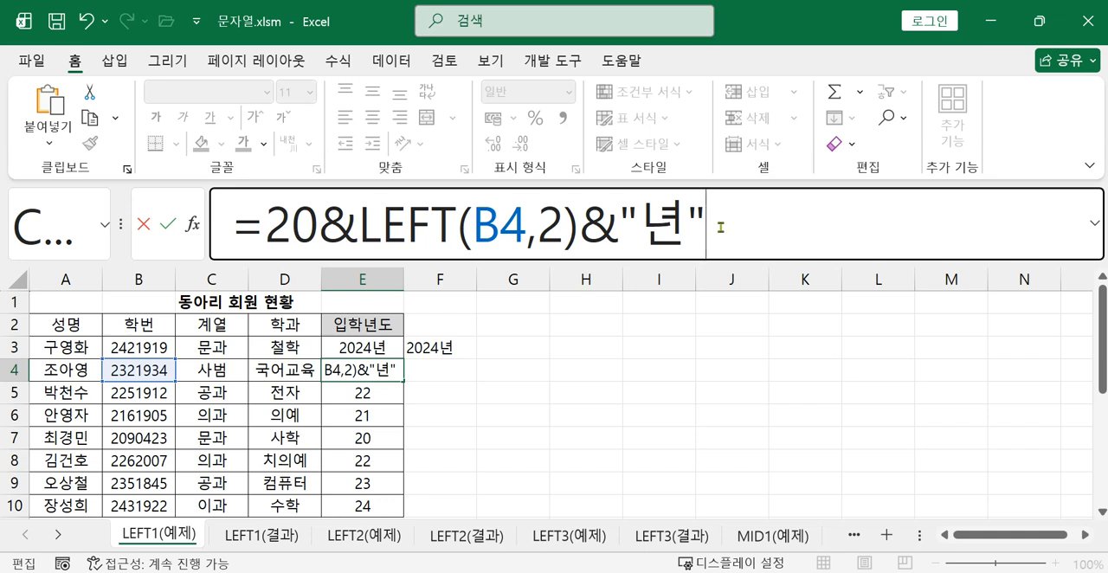
key("Return")
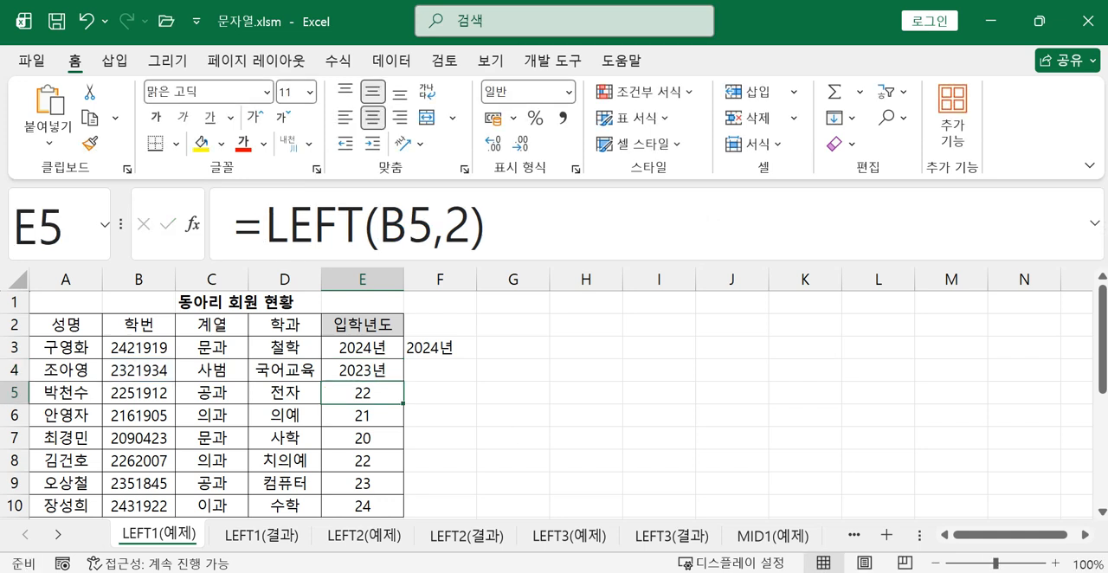
Begin the second member's formula in F4 with the LEFT function as =LEFT(B4,2)+2000
left_click(464, 378)
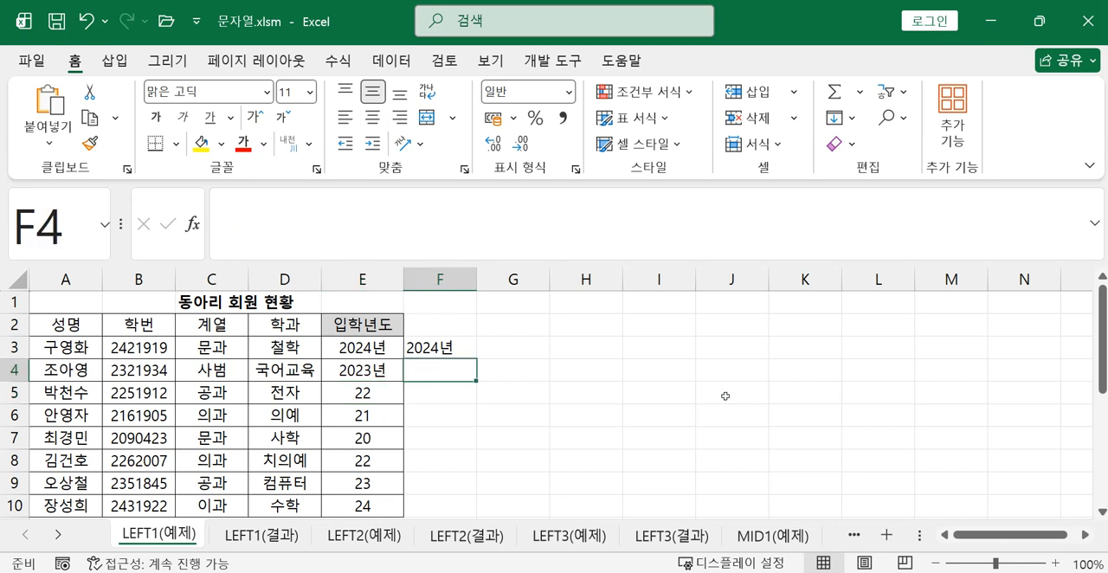
type("=")
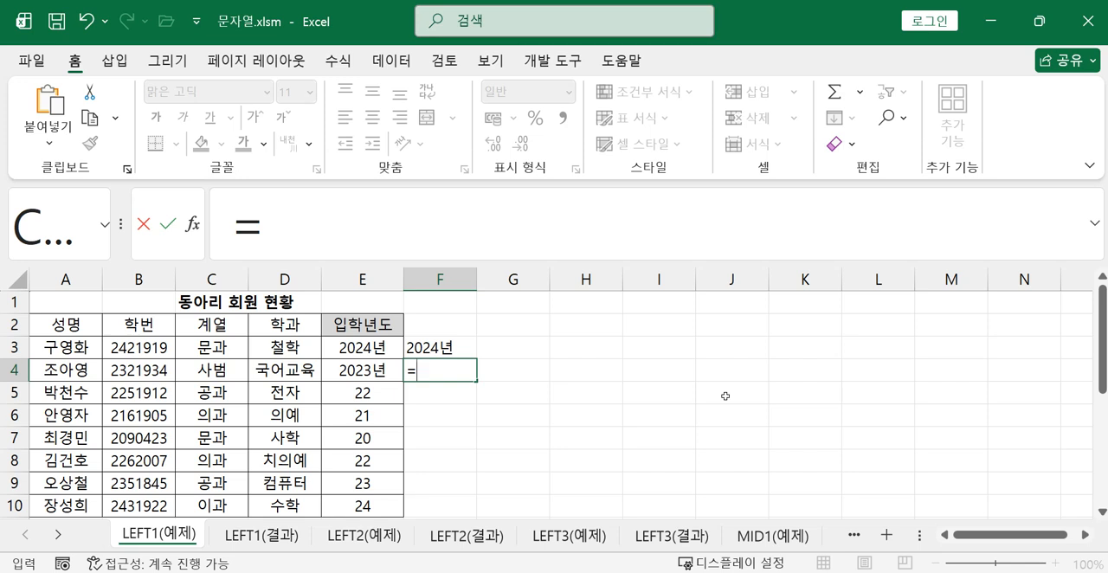
type("ㅣㄷ")
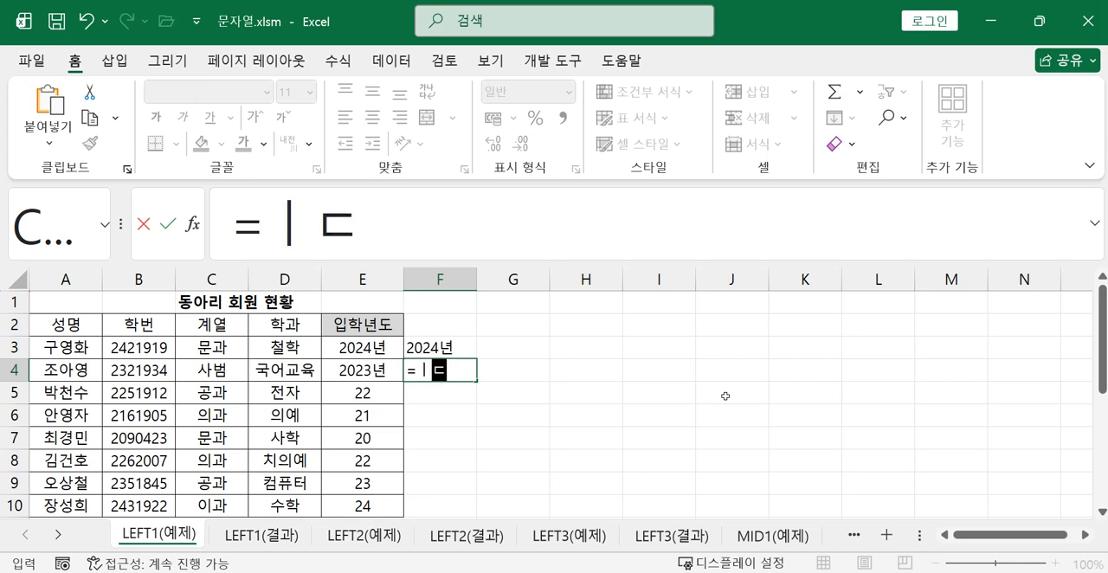
key("BackSpace")
key("BackSpace")
type("l;")
key("BackSpace")
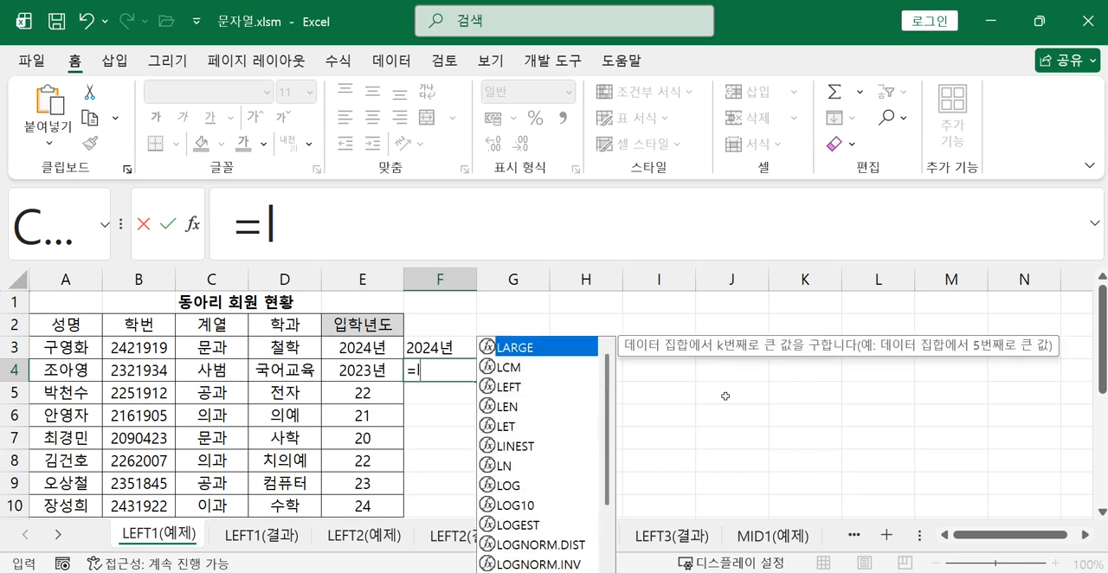
double_click(512, 387)
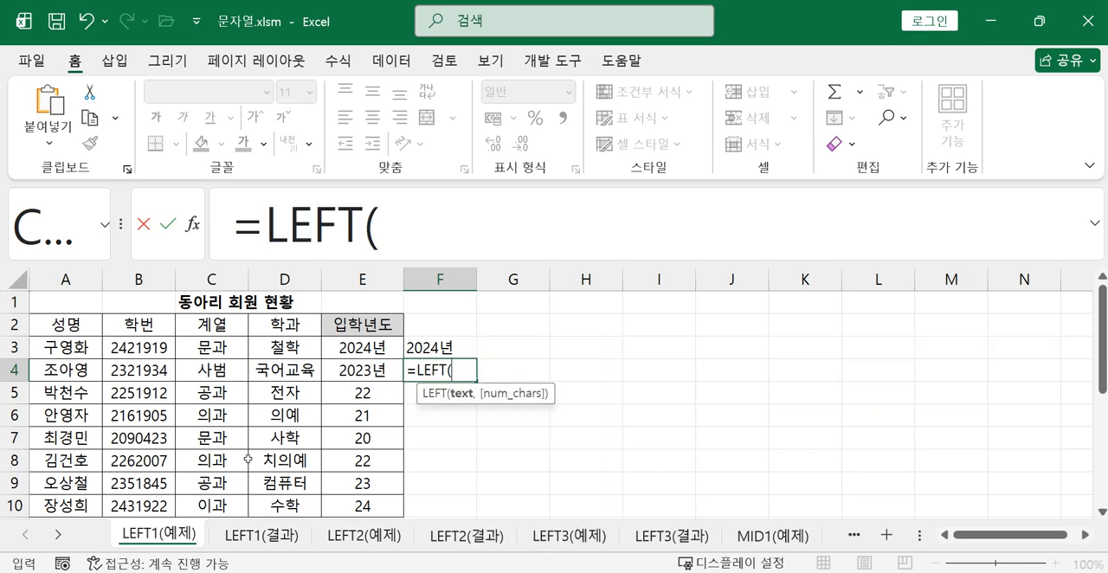
left_click(139, 370)
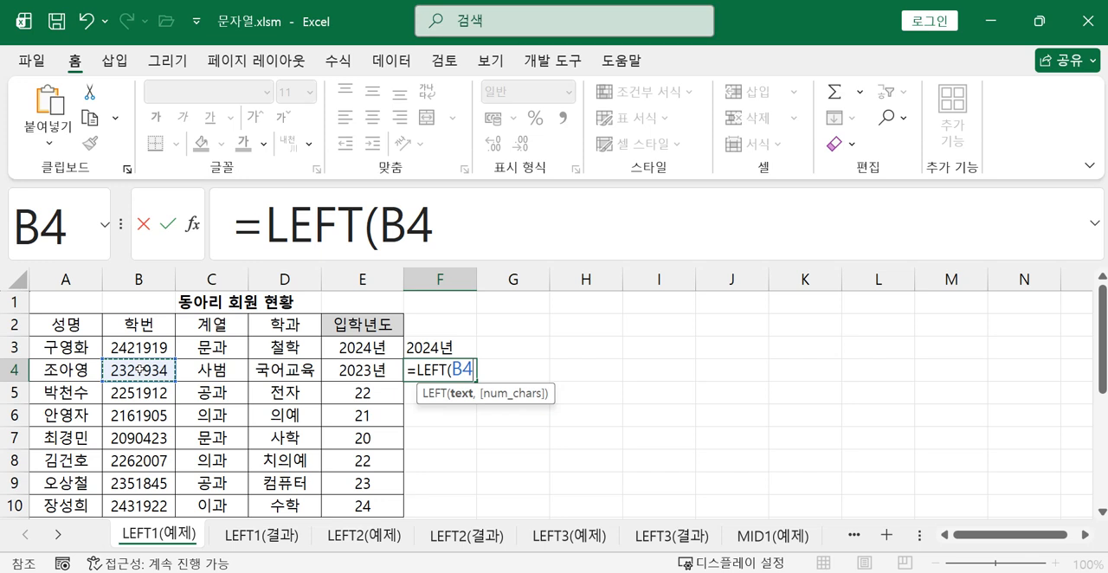
type(",2")
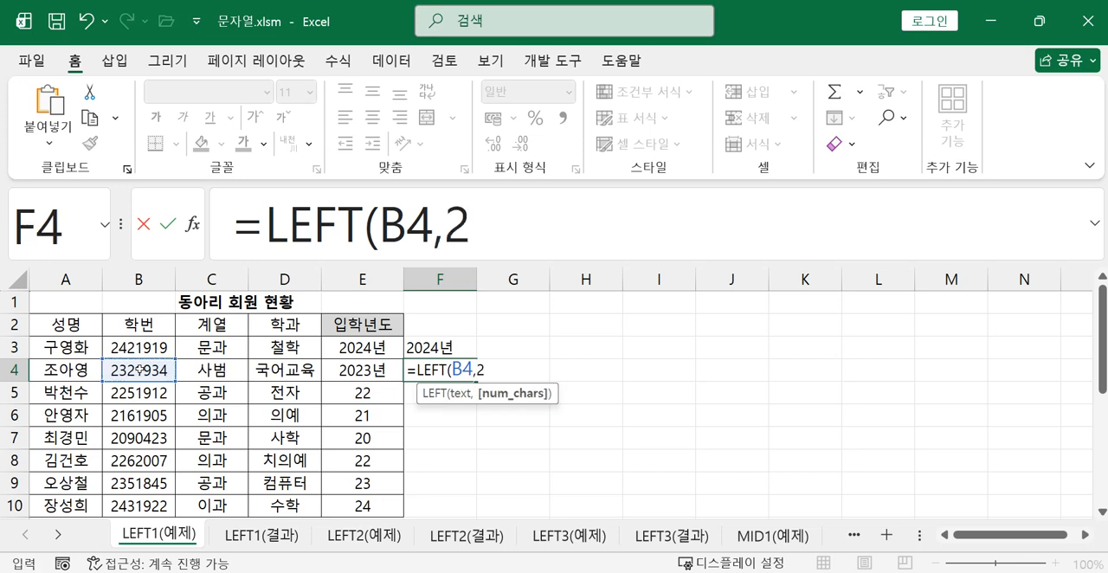
type(")+2000")
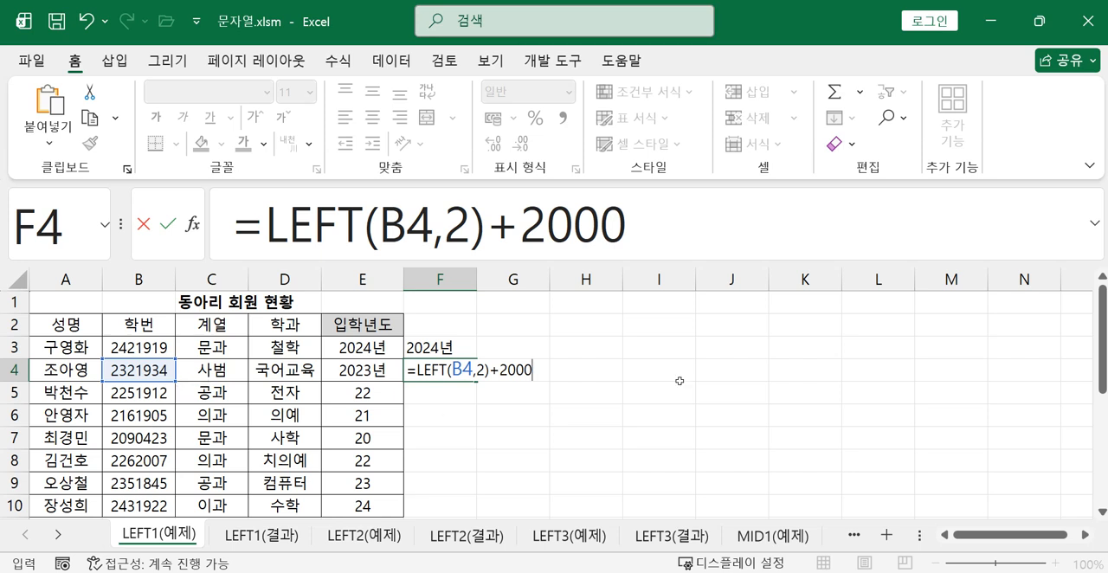
type("&\"su")
Join the text "년" to the end of the F4 formula with & and enter =LEFT(B4,2)+2000&"년"
key("BackSpace")
key("BackSpace")
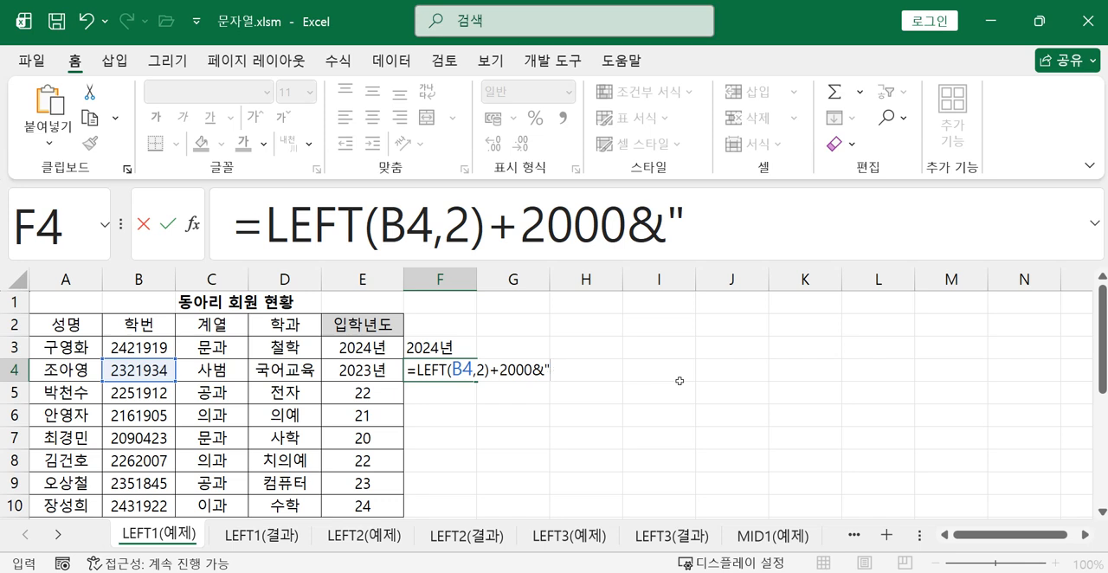
type("년")
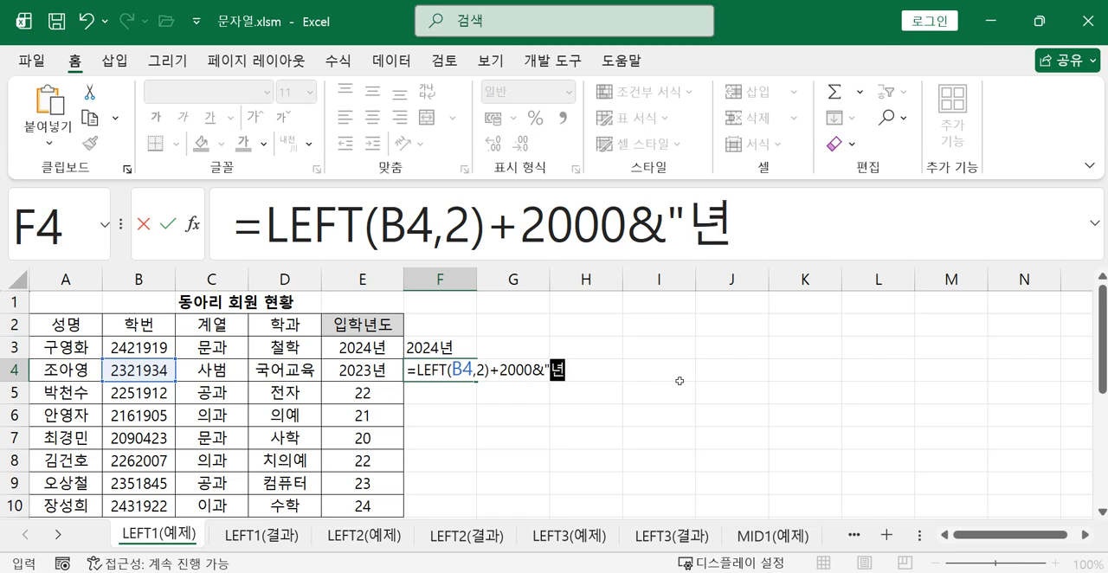
type("\"")
key("Return")
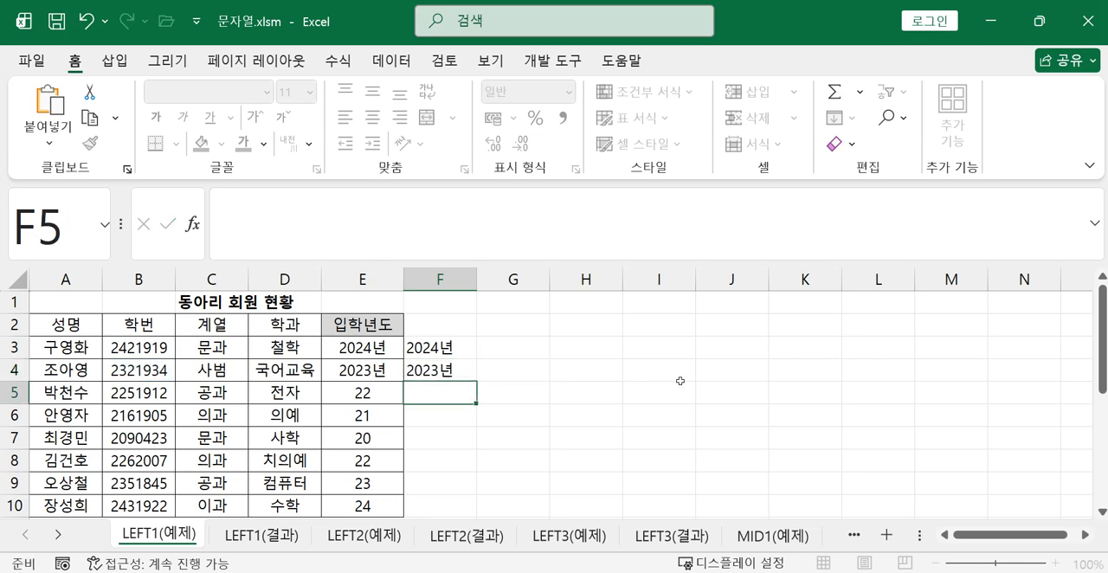
Fill the formulas in E4:F4 down through row 10
left_click(378, 370)
left_click_drag(378, 369, 467, 448)
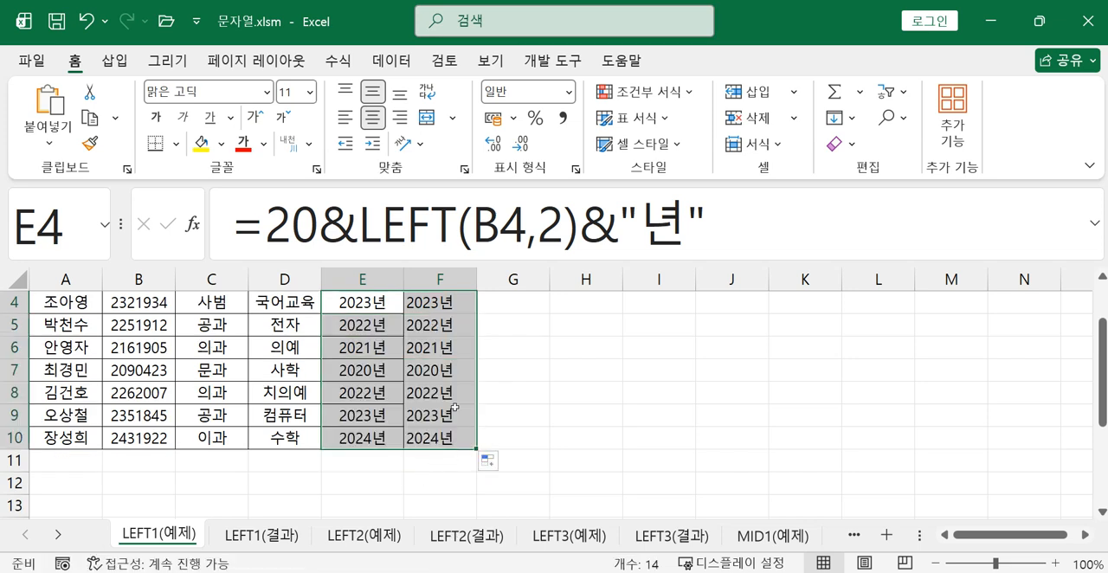
scroll(432, 446, "up", 1)
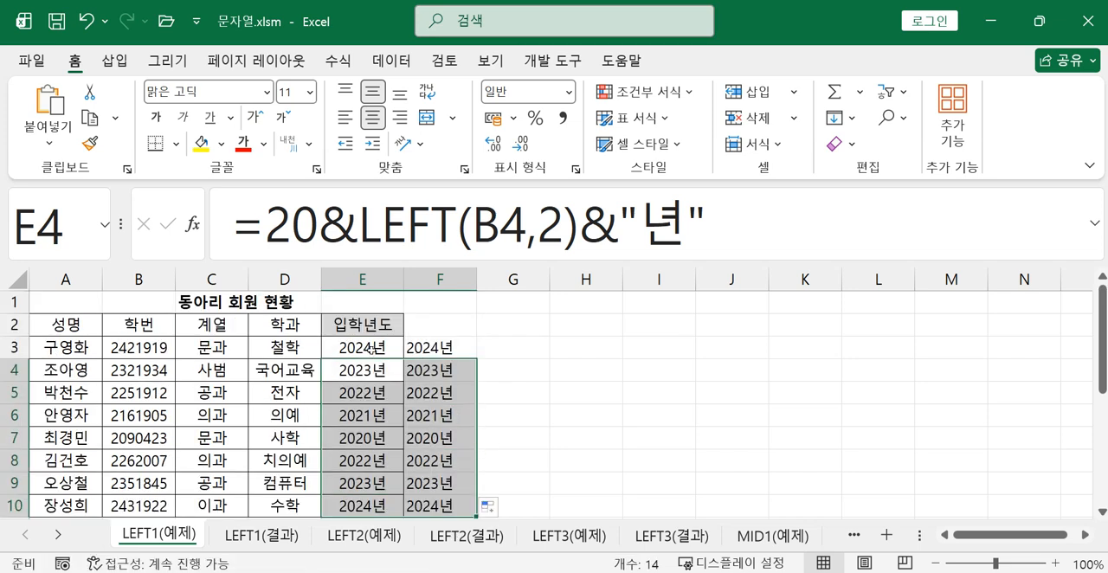
Display the sheet's formulas instead of their results, enlarged to 145%, and compare the admission year formulas in columns E and F
left_click(370, 350)
left_click(437, 351)
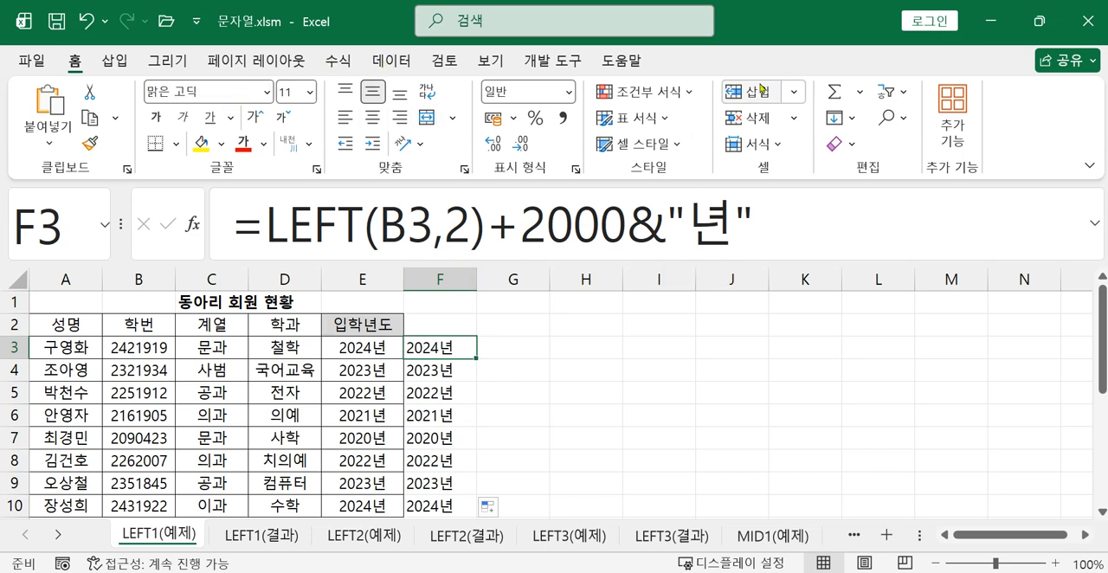
left_click(339, 60)
left_click(732, 92)
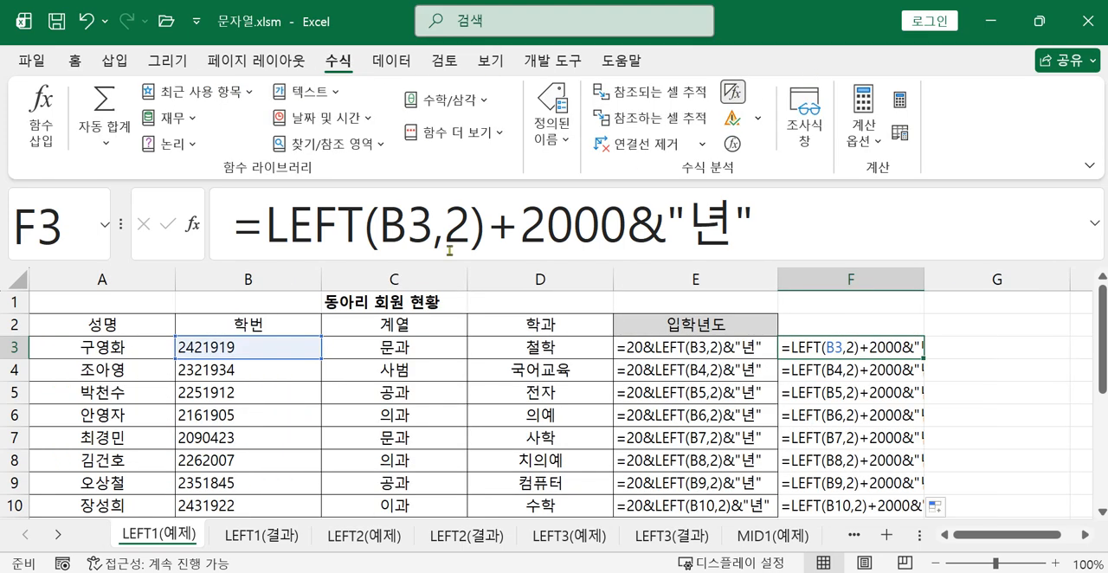
left_click(1087, 535)
left_click(1087, 534)
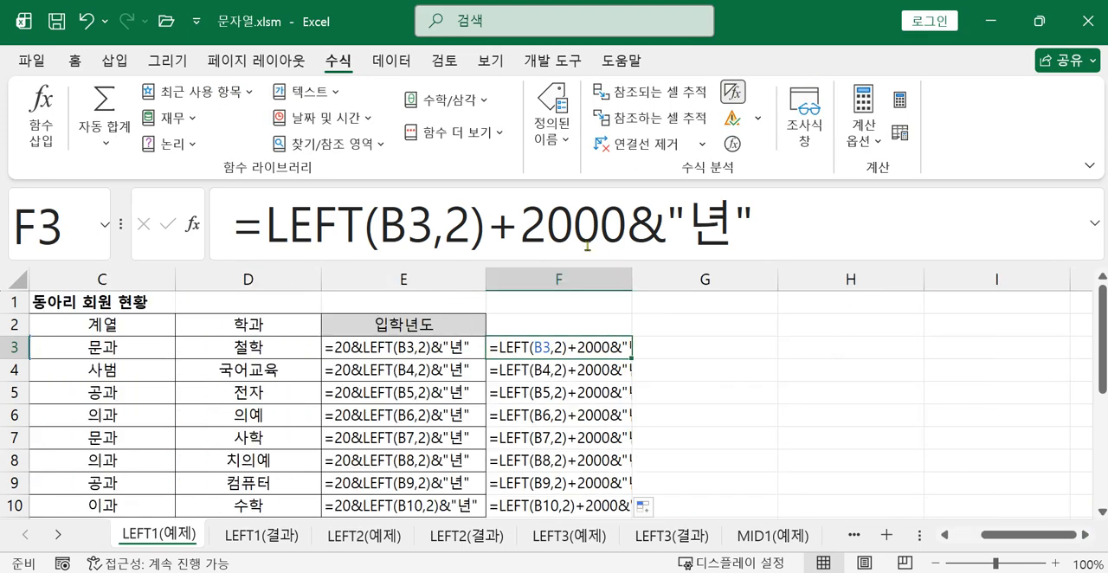
scroll(685, 418, "up", 3)
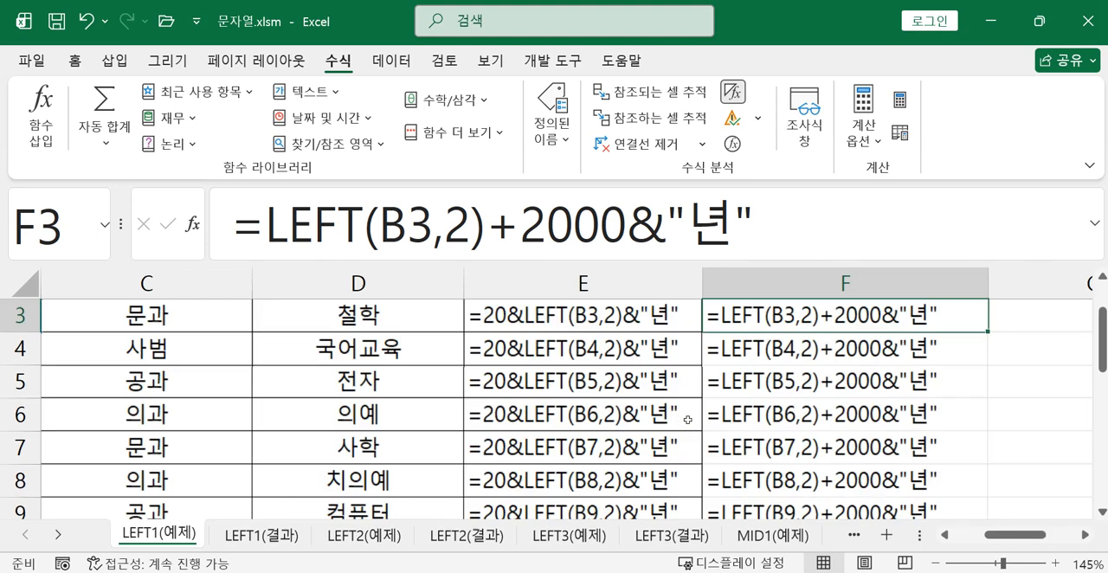
left_click(1087, 534)
left_click(1087, 535)
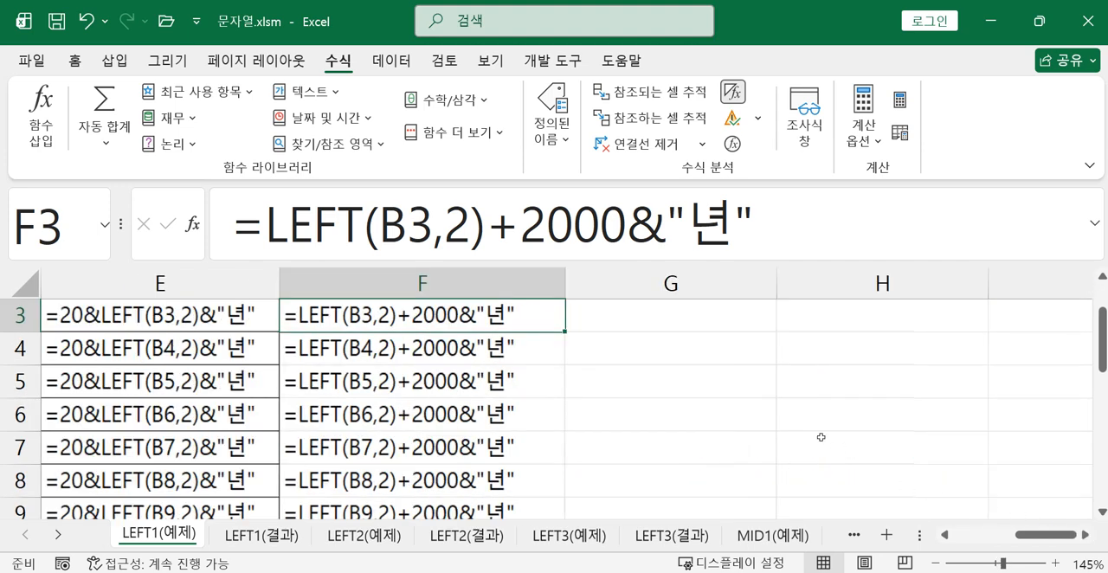
On the LEFT2(예제) sheet, enter =LEFT(A3,2)+2000 in F3 to derive the first member's four-digit joining year
key("ctrl+2")
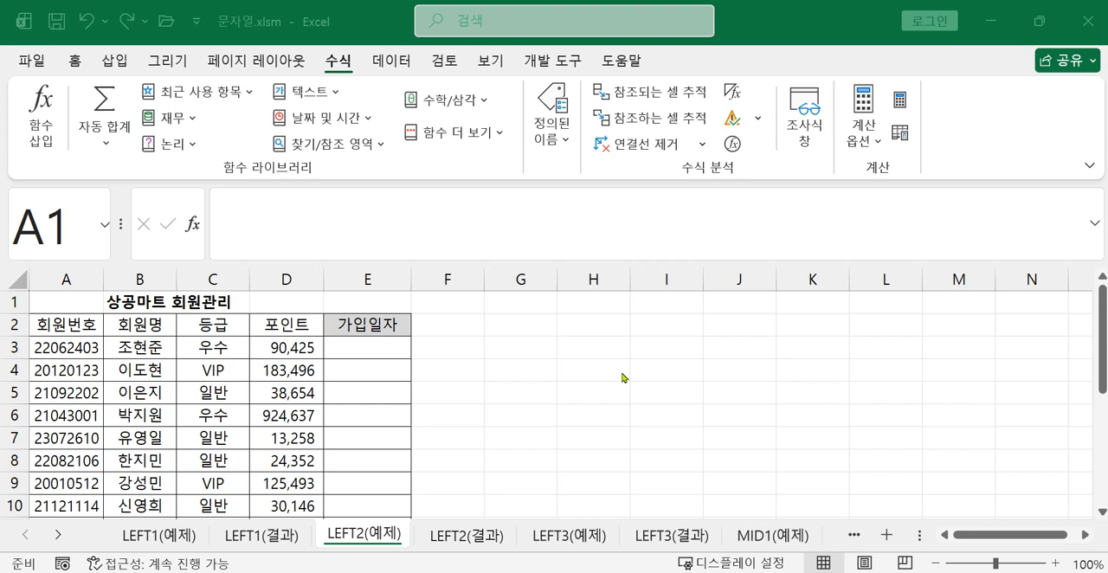
left_click(446, 349)
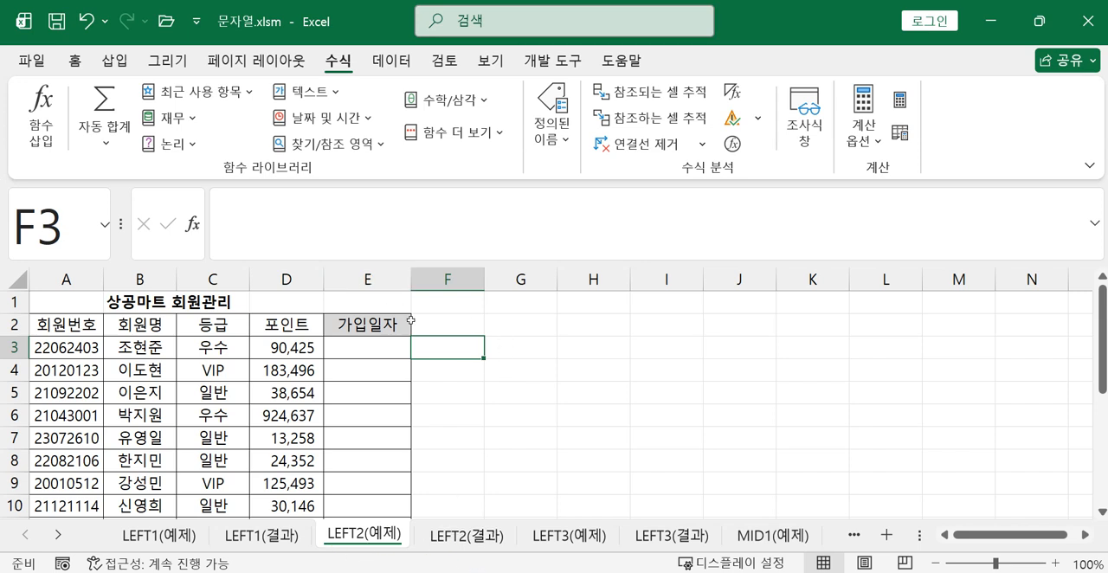
type("=")
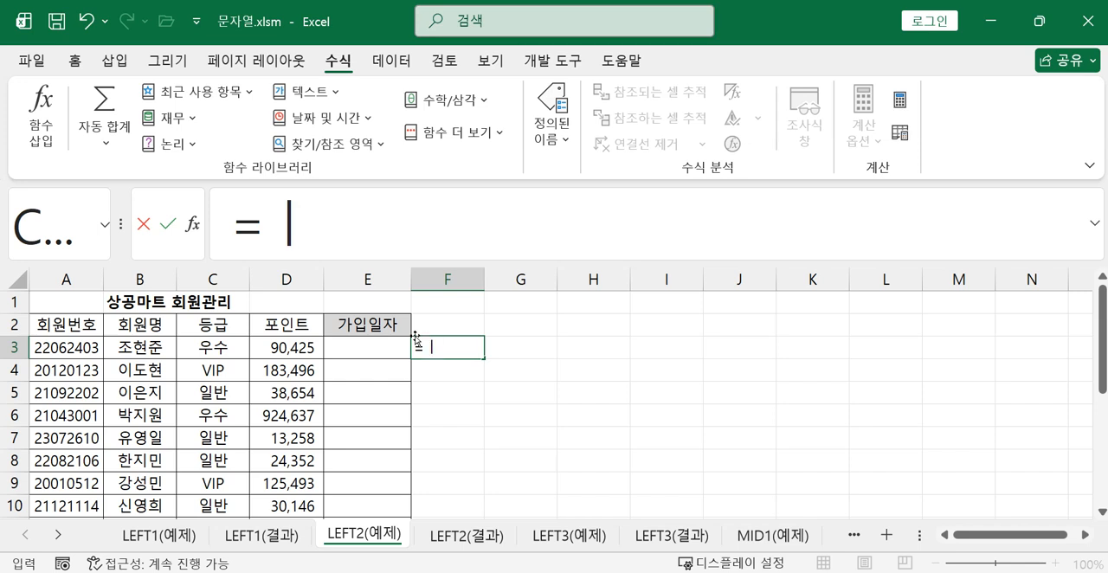
type("l")
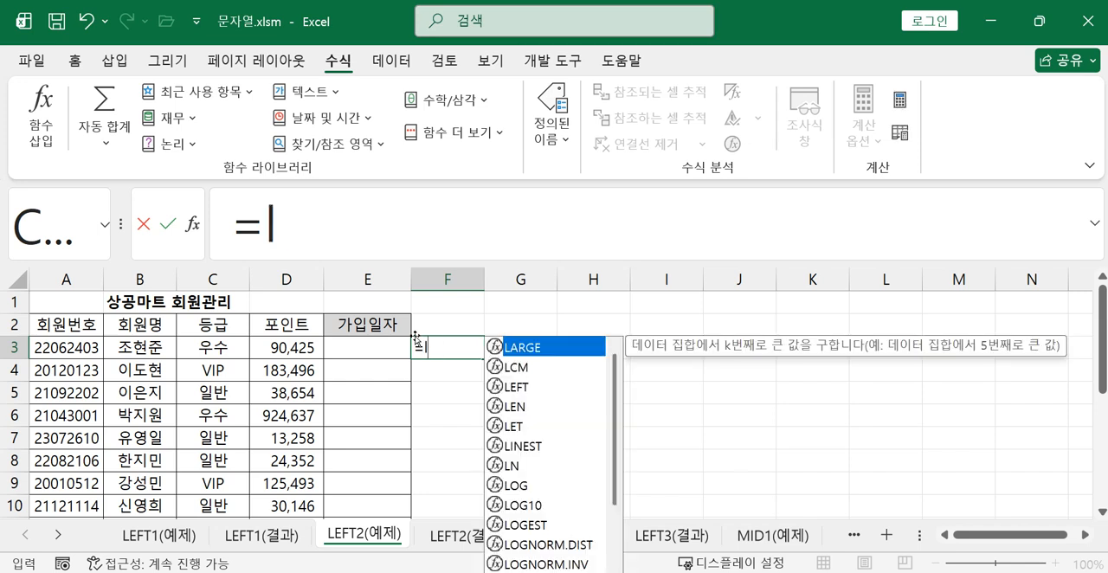
double_click(506, 386)
left_click(65, 349)
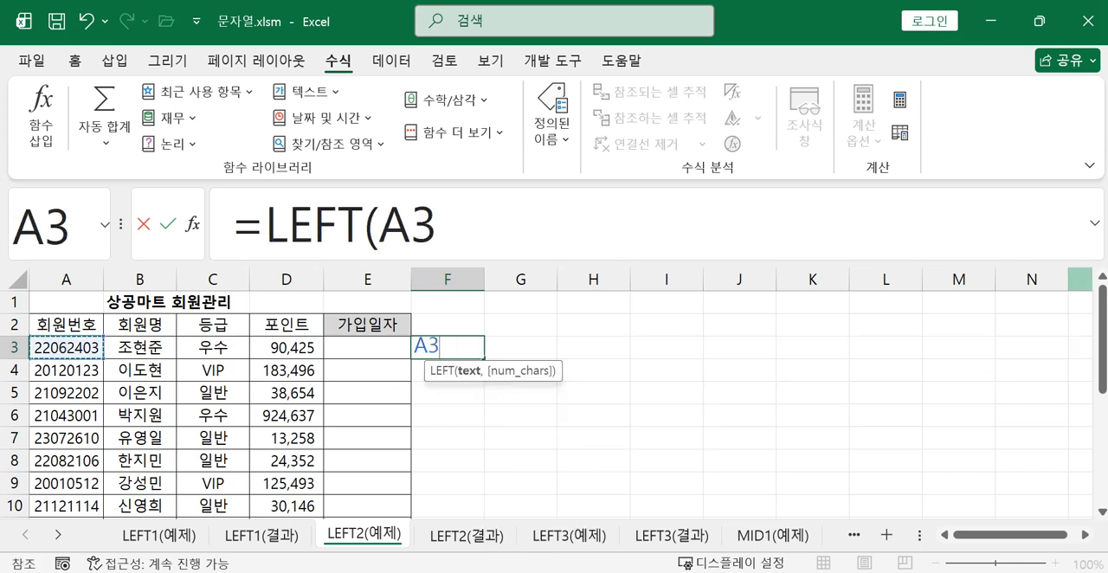
type(",")
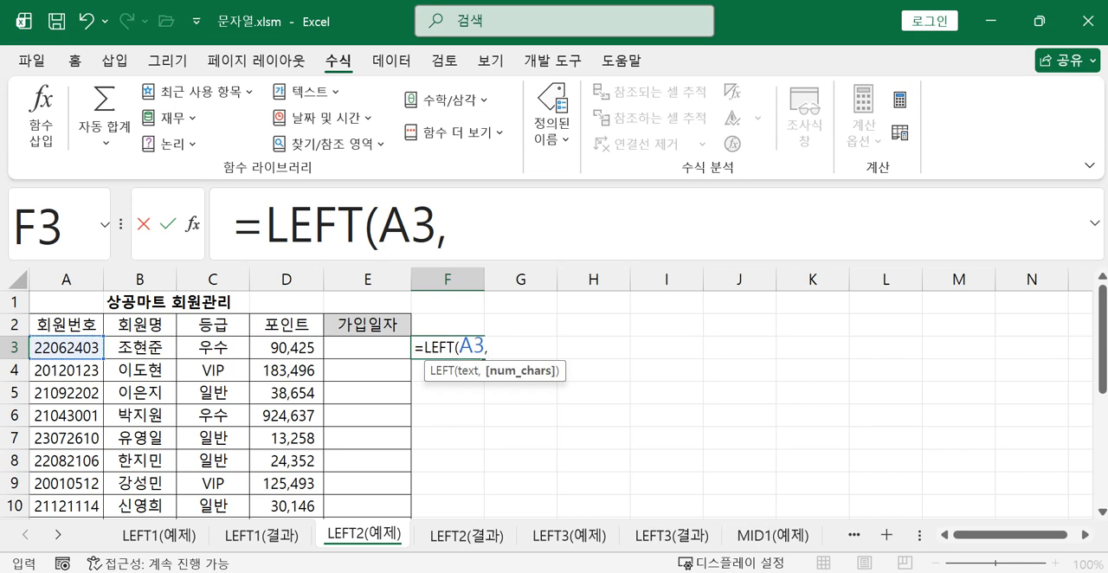
type("2)")
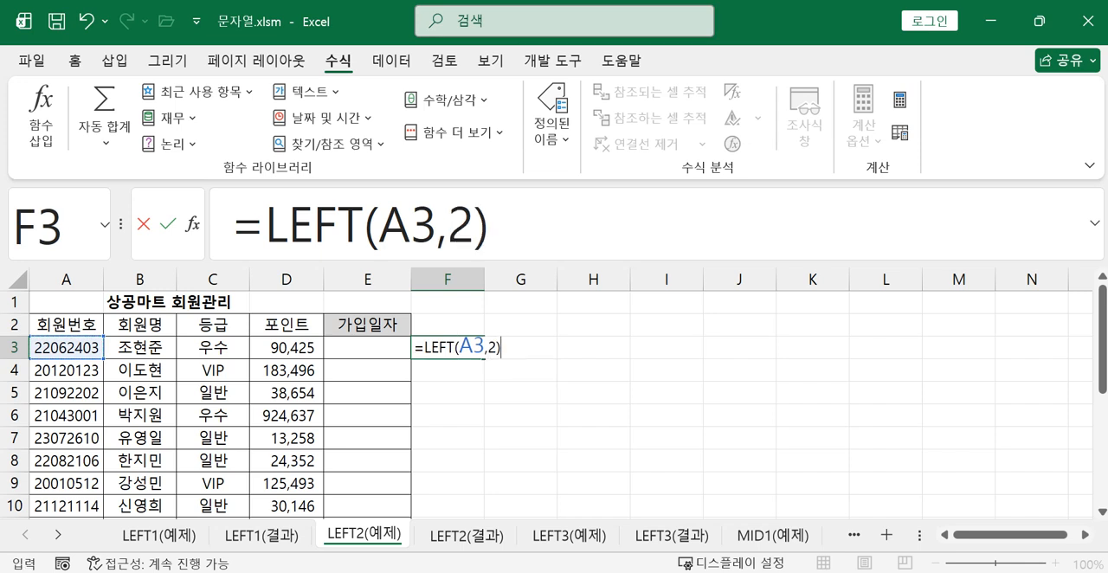
type("+2000")
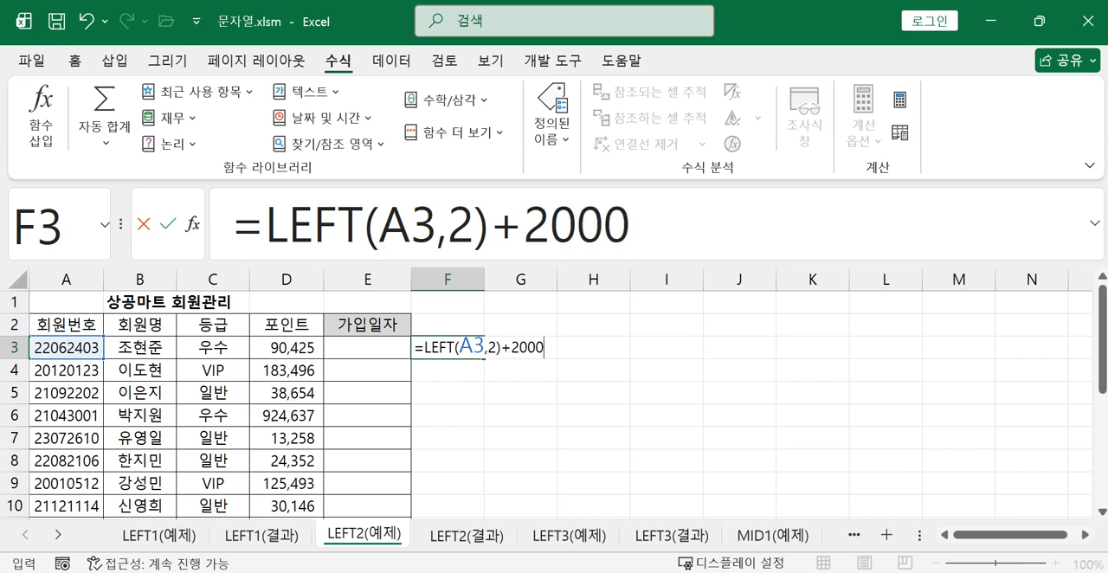
key("Return")
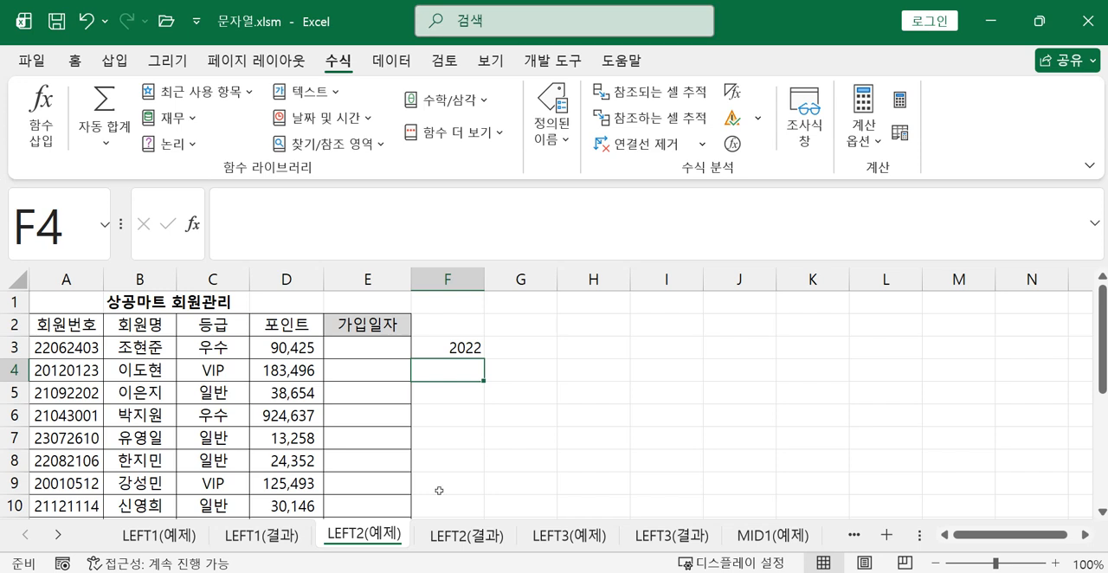
Remove +2000 from the F3 formula and prefix 20& instead, making it =20&LEFT(A3,2)
left_click(461, 348)
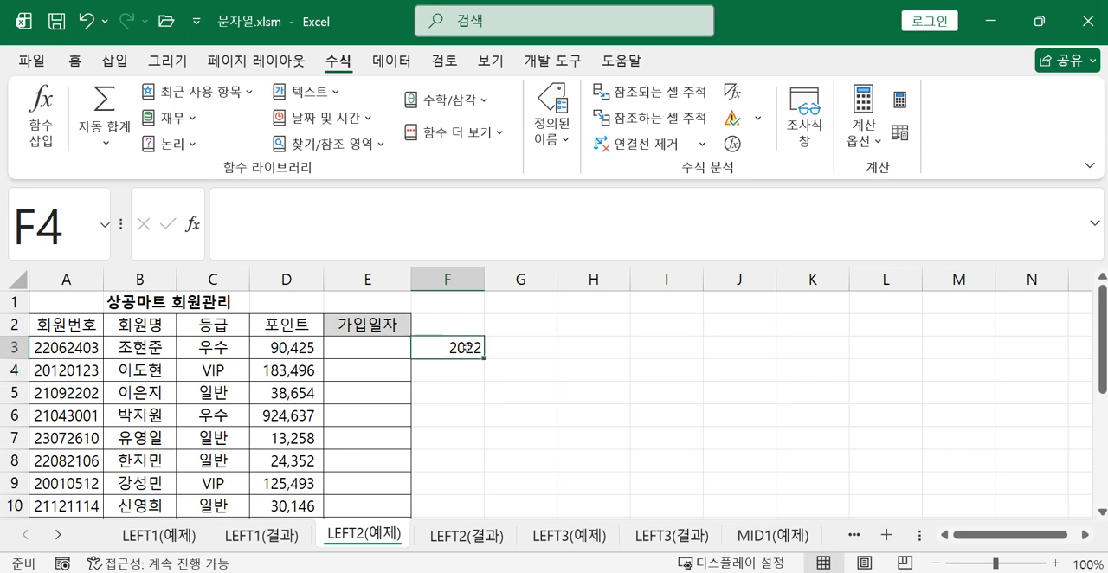
left_click(638, 223)
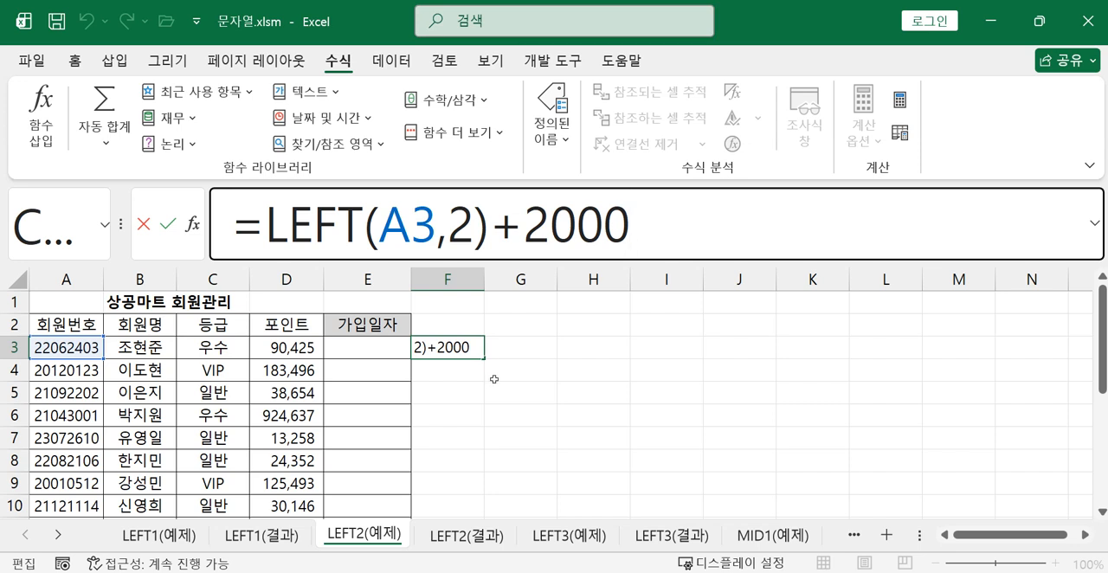
key("Return")
left_click(462, 330)
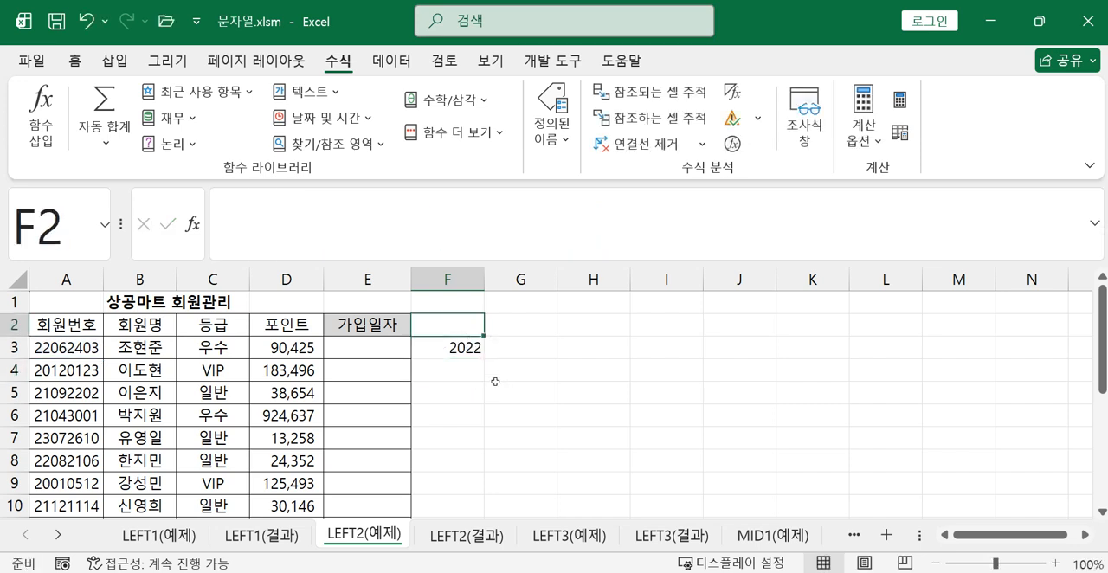
left_click(472, 350)
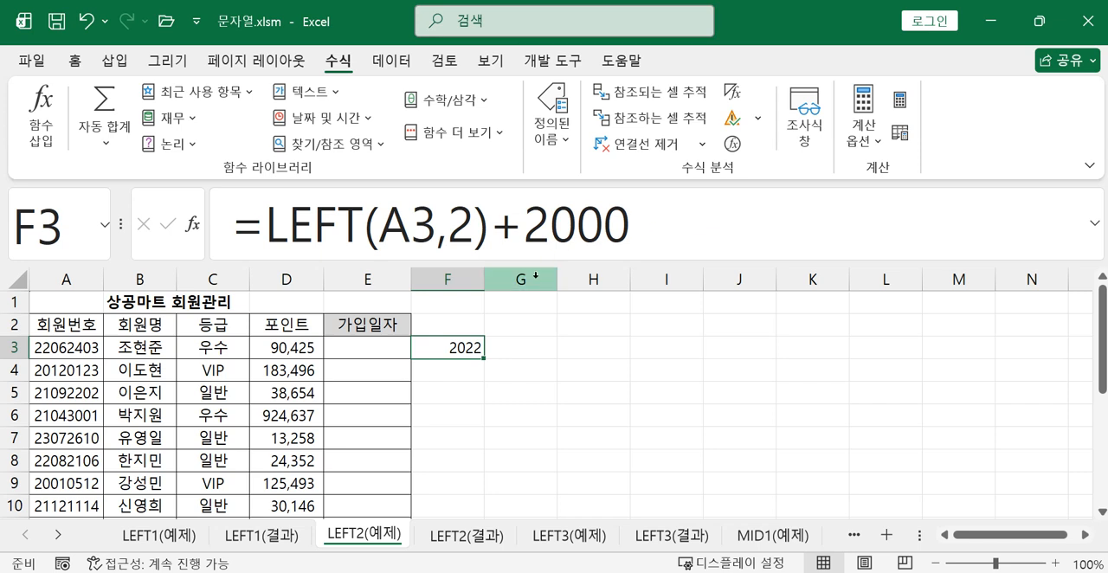
left_click(638, 235)
left_click_drag(638, 235, 497, 229)
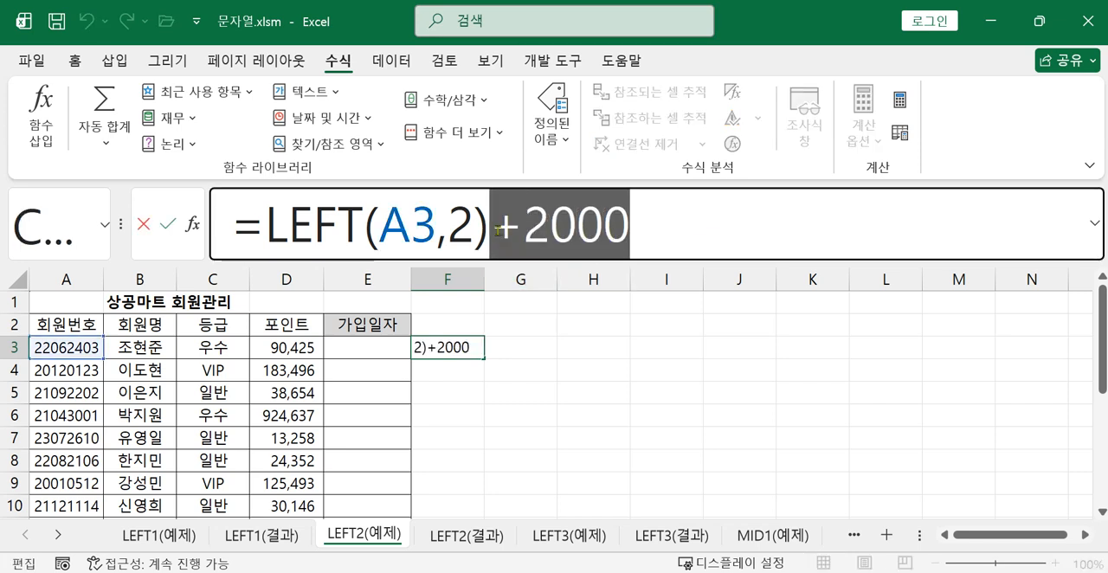
key("Delete")
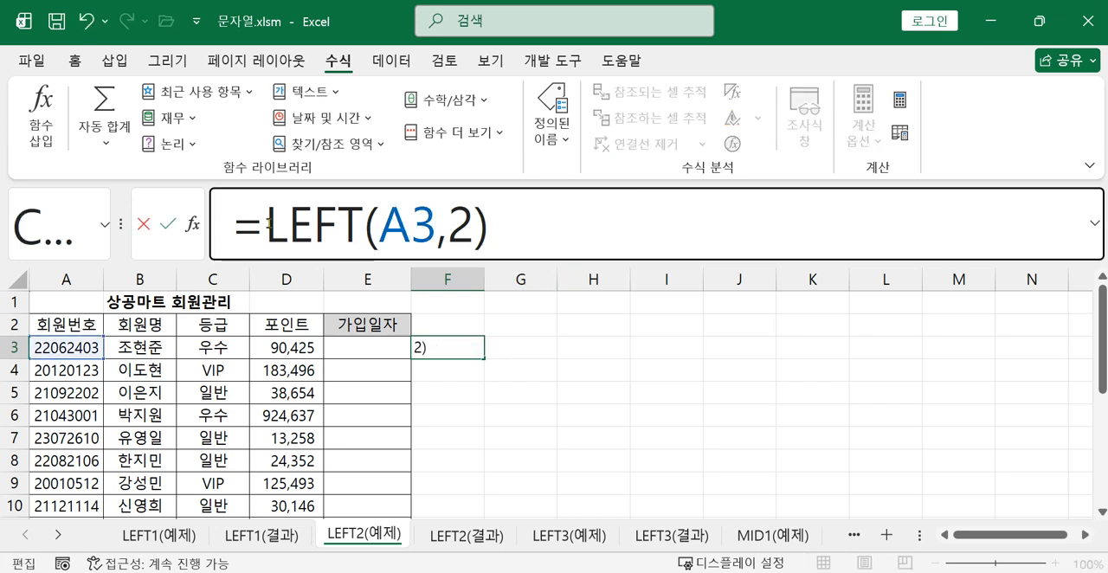
left_click(266, 223)
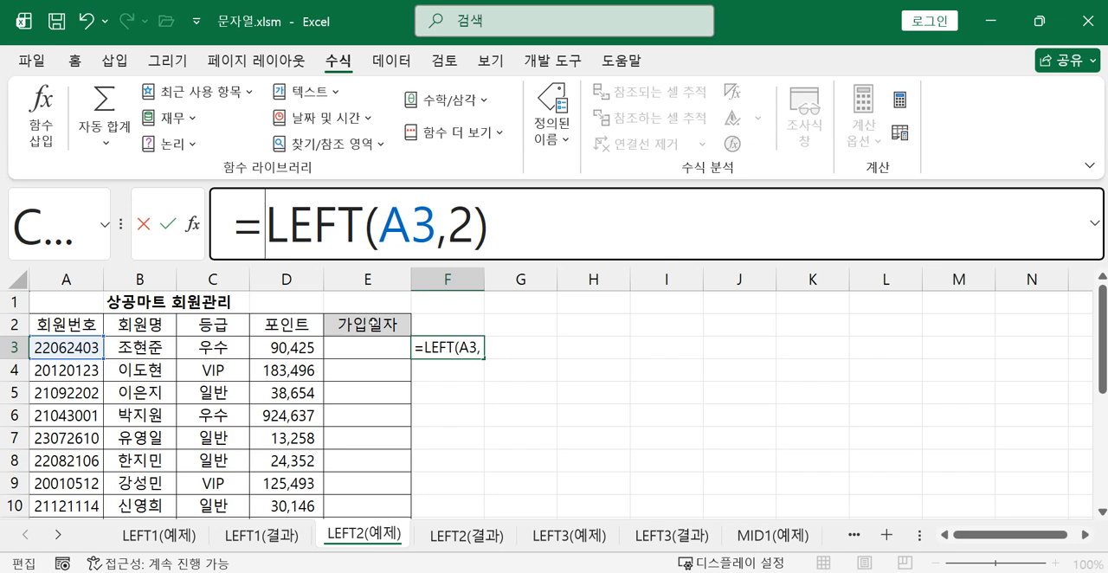
type("20")
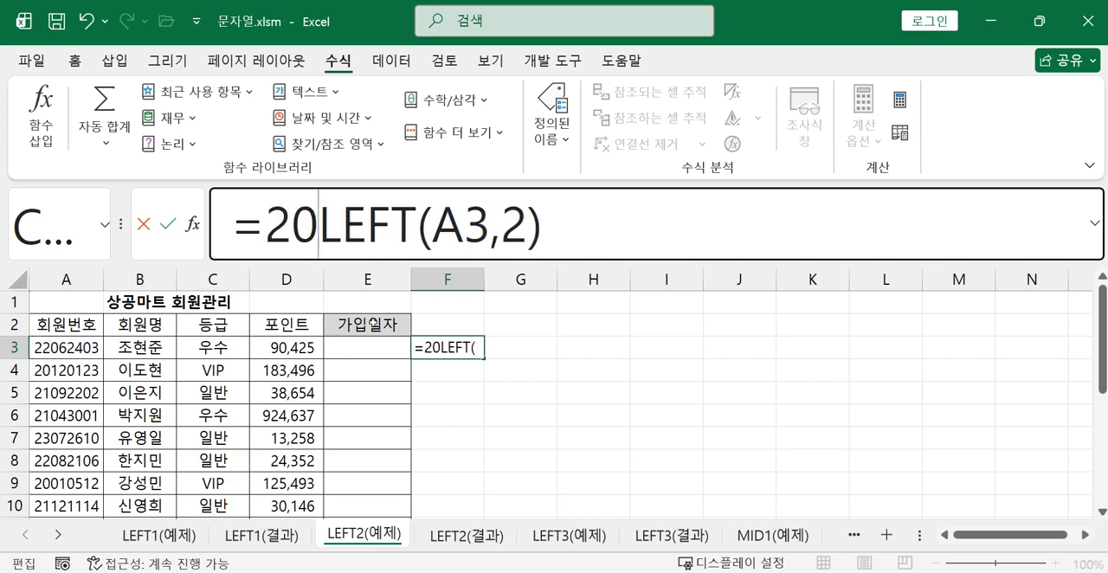
type("&")
key("Return")
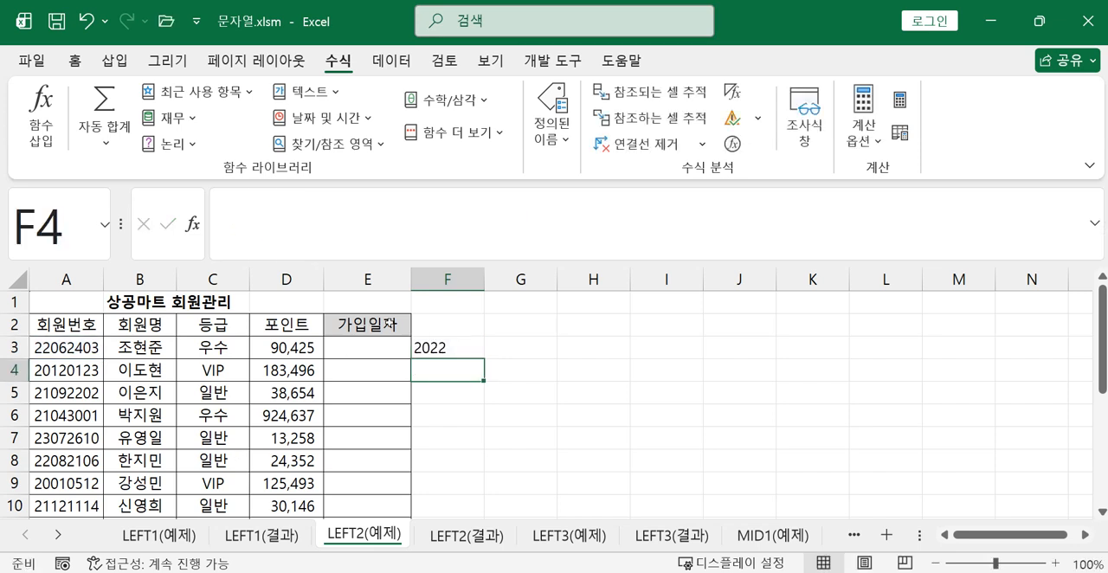
Remove the 20& prefix from the F3 formula and add +2000 at its end, making it =LEFT(A3,2)+2000
left_click(459, 344)
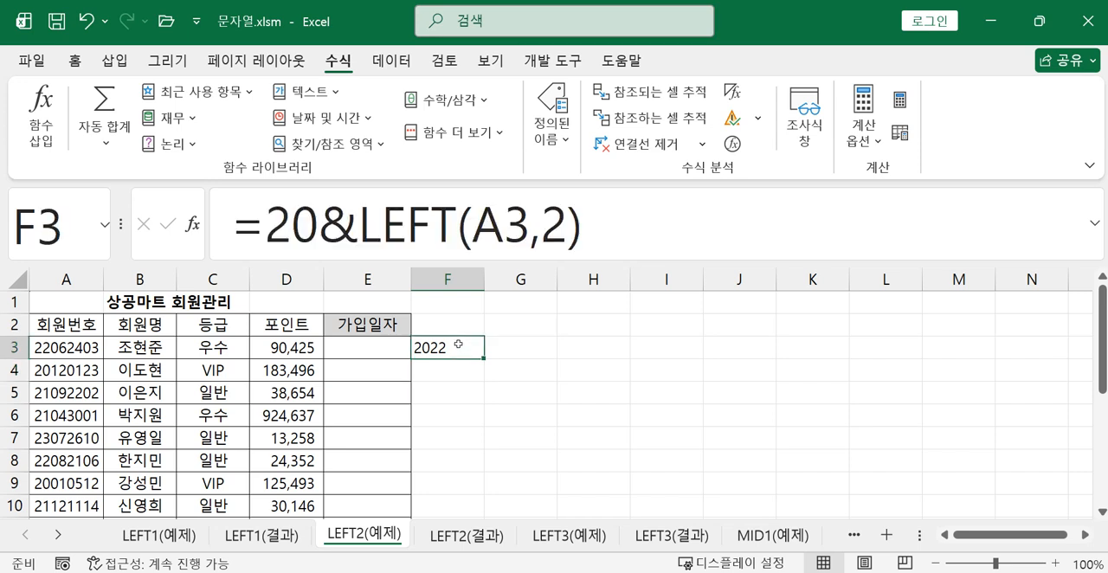
left_click(357, 243)
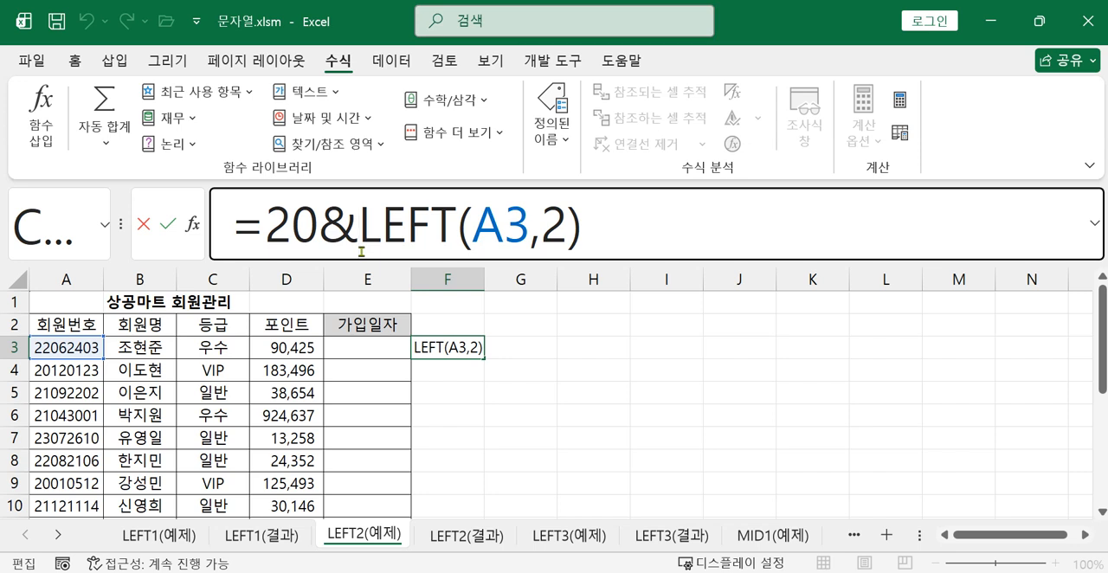
key("Return")
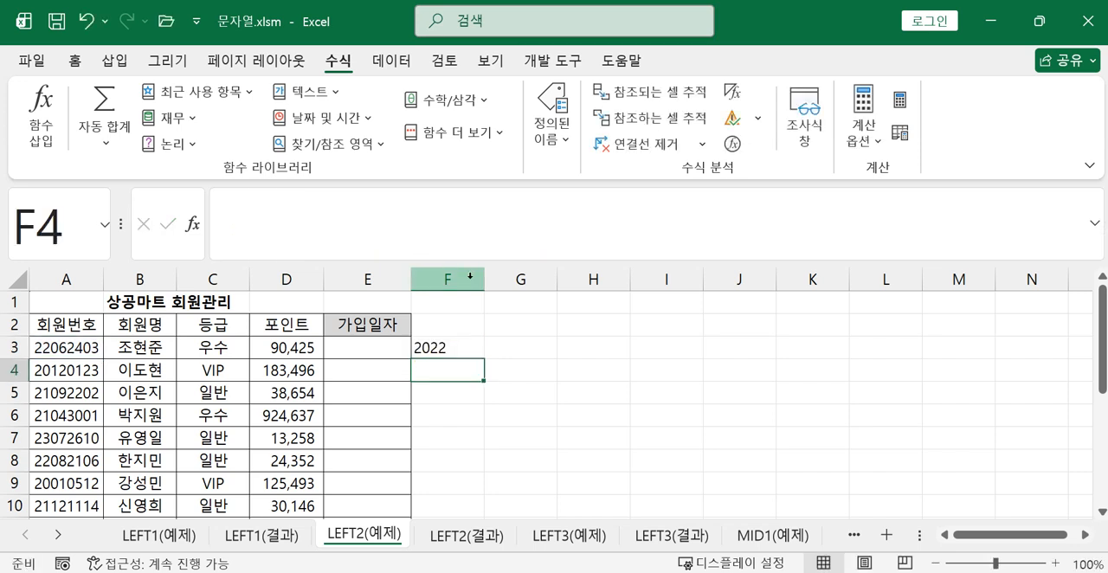
left_click(456, 347)
left_click(358, 229)
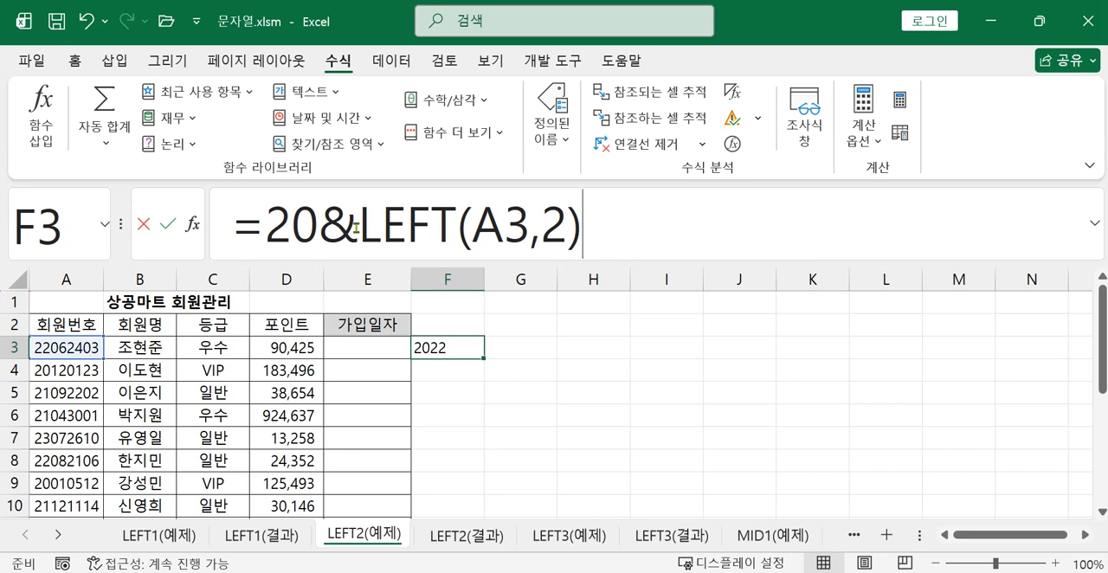
key("BackSpace")
key("BackSpace")
key("BackSpace")
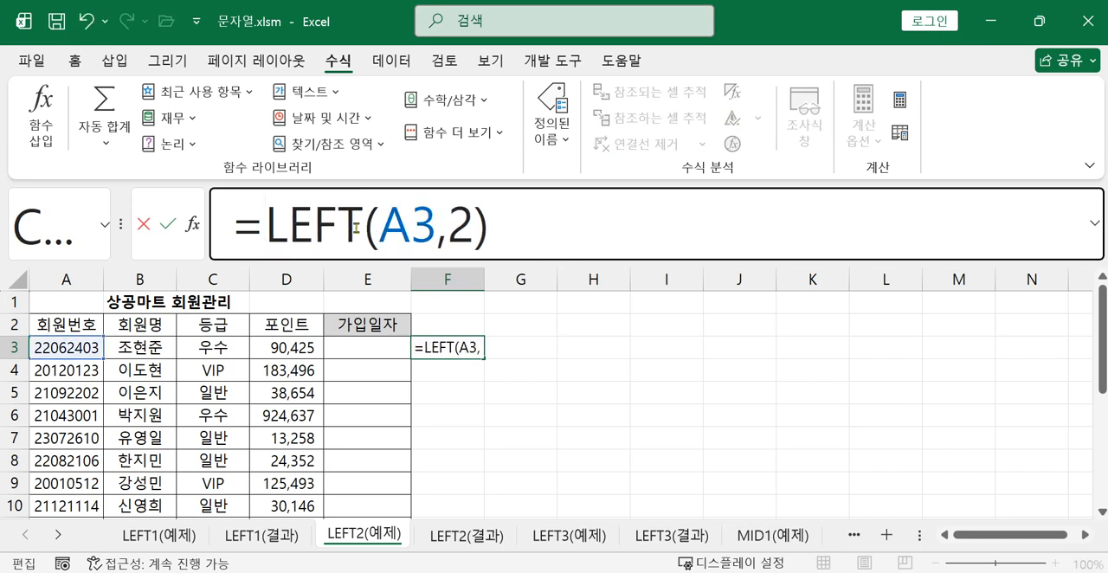
left_click(546, 215)
type("+2000")
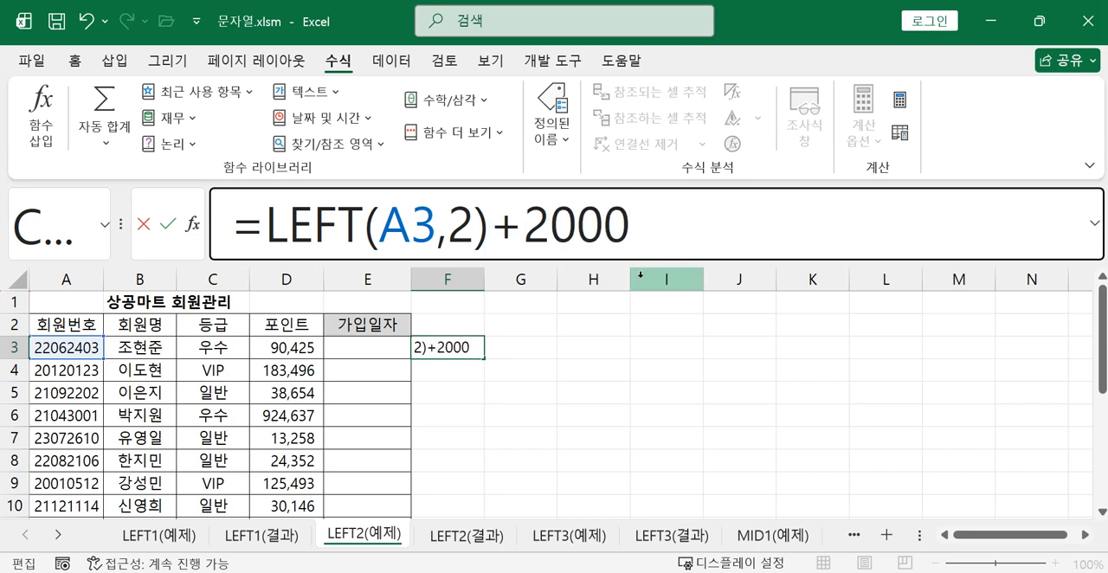
key("Return")
Enter the headings 년 in F2 and 월 in G2
left_click(447, 328)
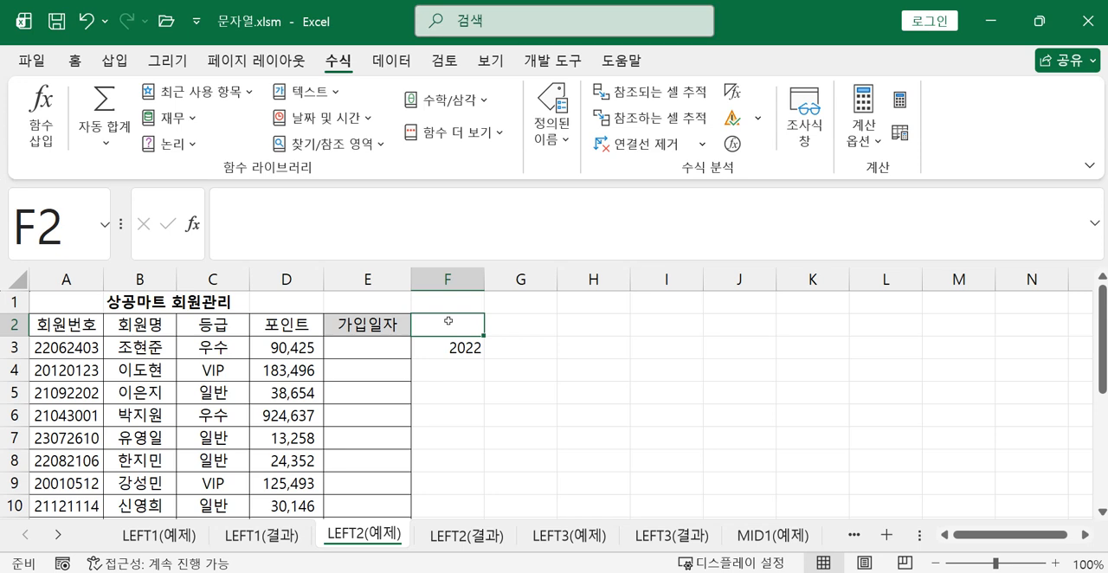
type("sus")
key("BackSpace")
key("BackSpace")
key("BackSpace")
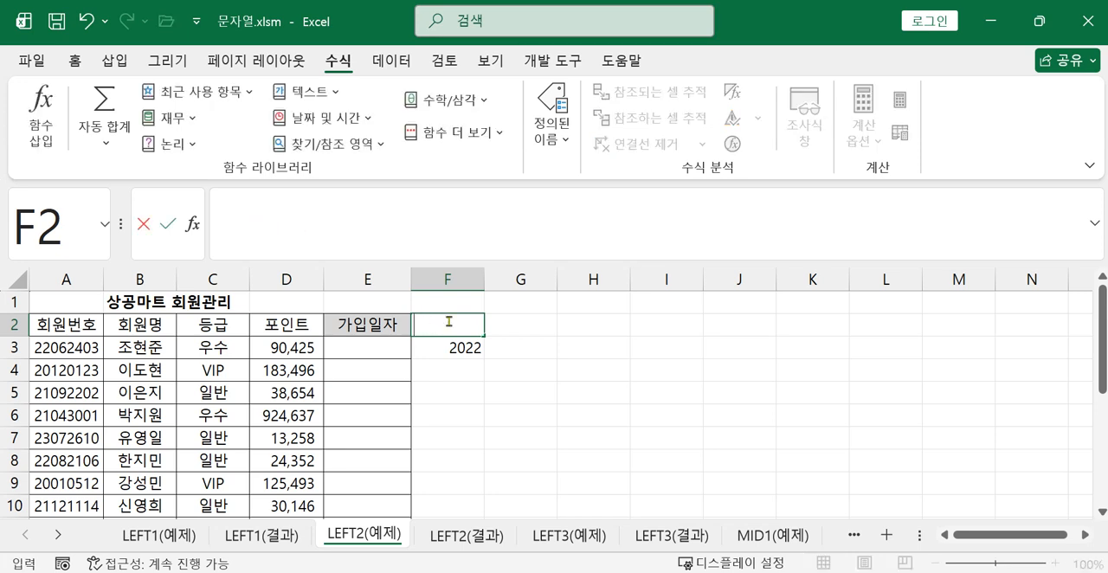
type("년")
key("Return")
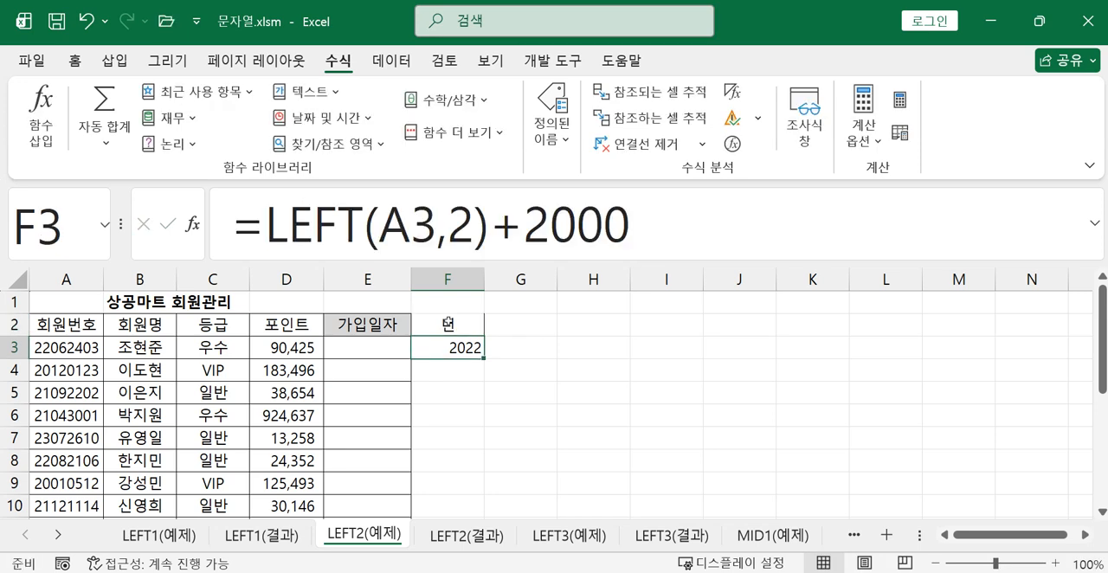
left_click(517, 327)
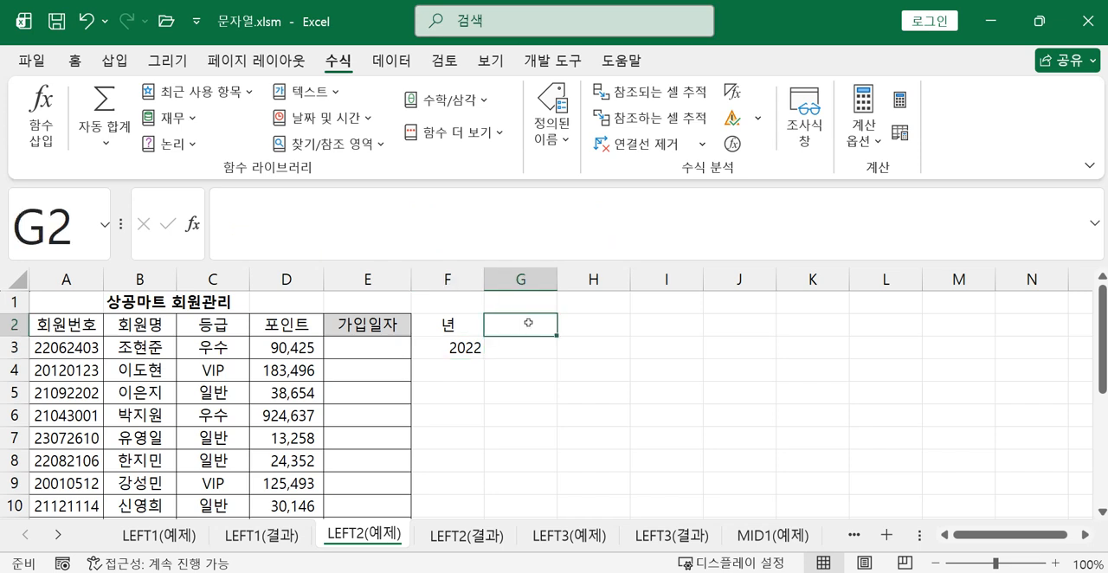
type("월")
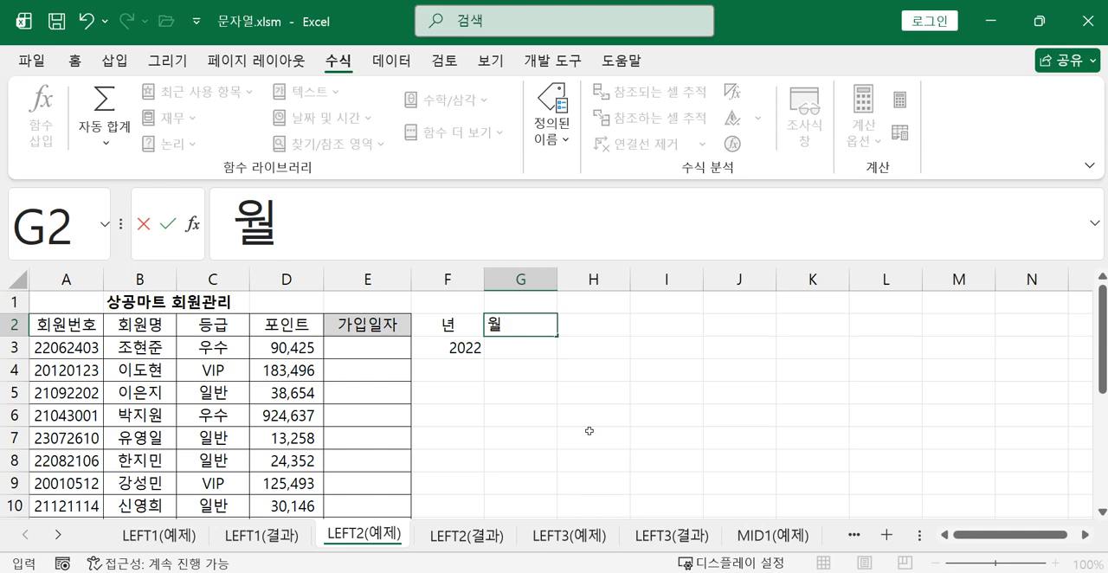
key("Return")
key("Return")
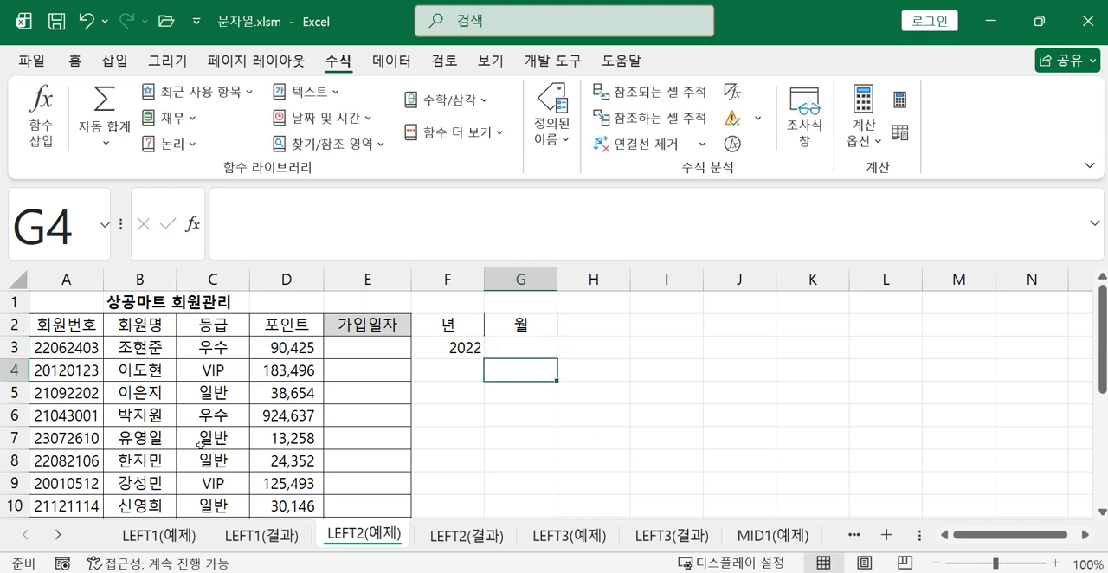
Enter =MID(A3,3,2) in G3 to extract the first member's joining month from the member number
scroll(201, 444, "up", 2, "ctrl")
scroll(201, 444, "up", 2, "ctrl")
scroll(199, 432, "up", 1)
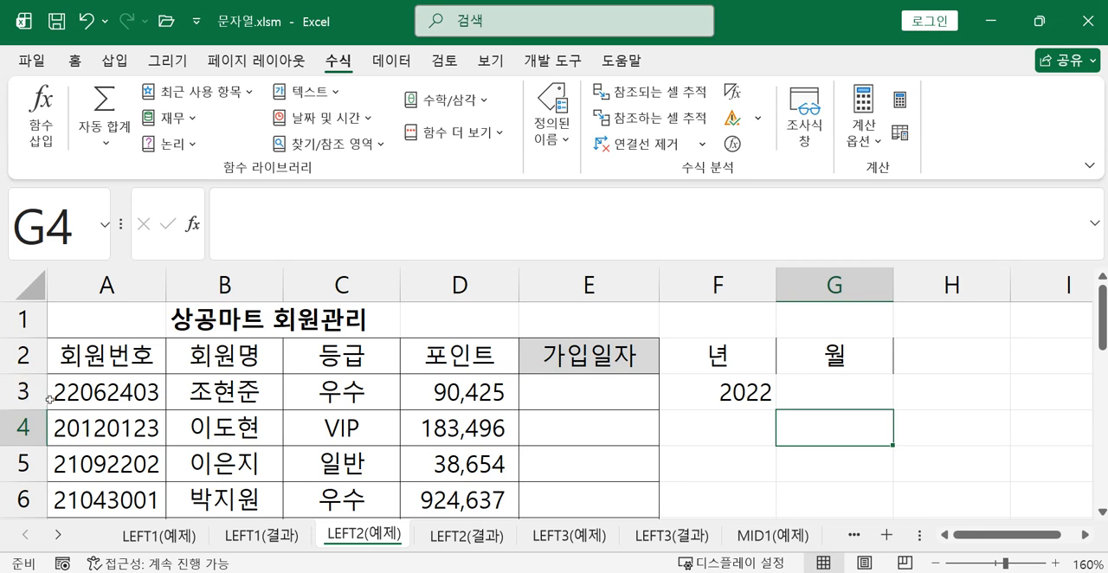
left_click(818, 397)
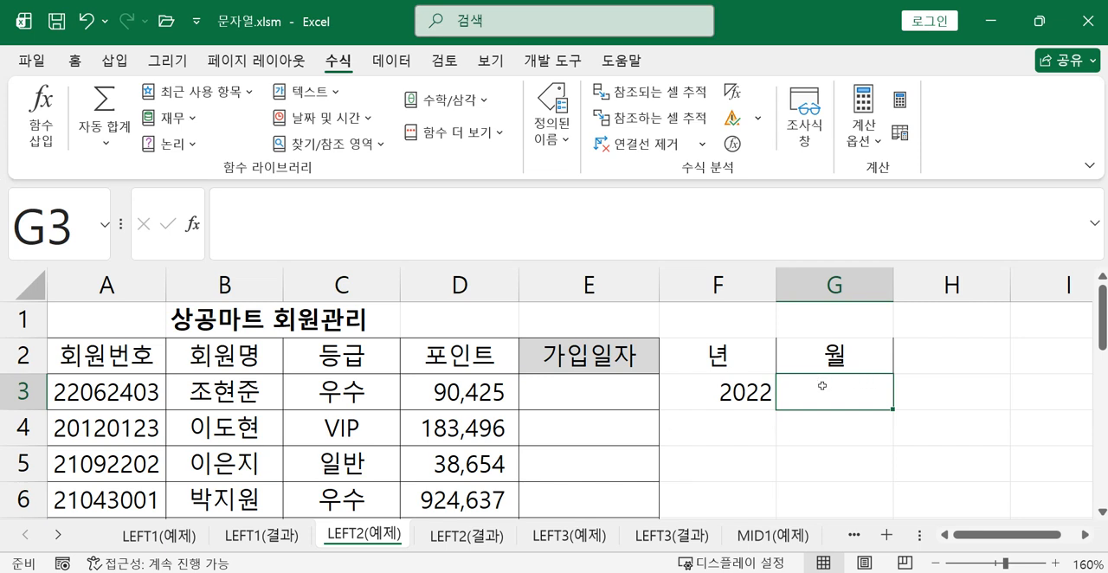
type("=")
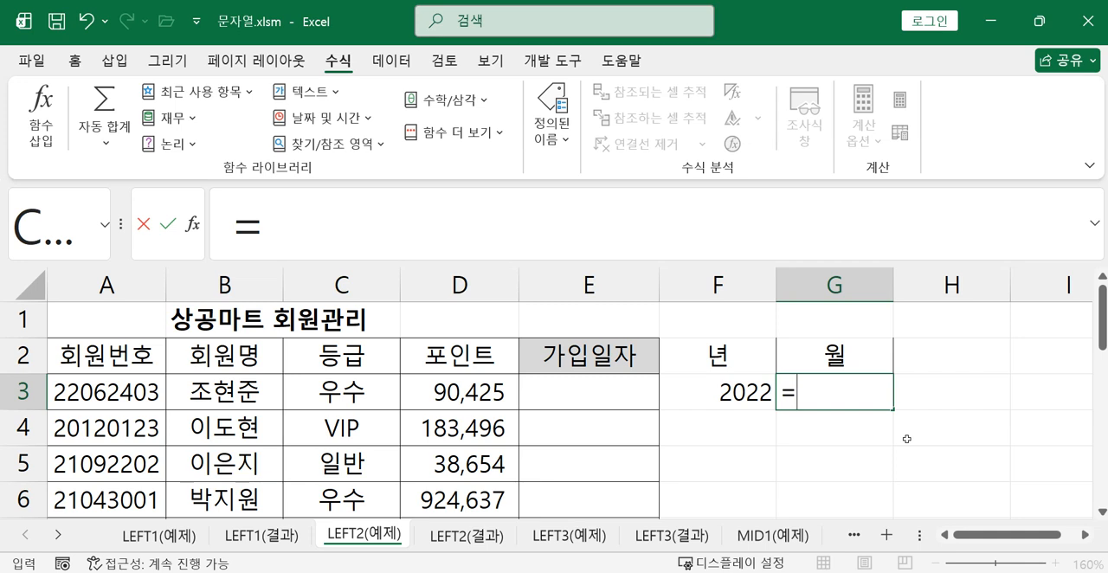
type("ㅡ")
key("BackSpace")
type("m")
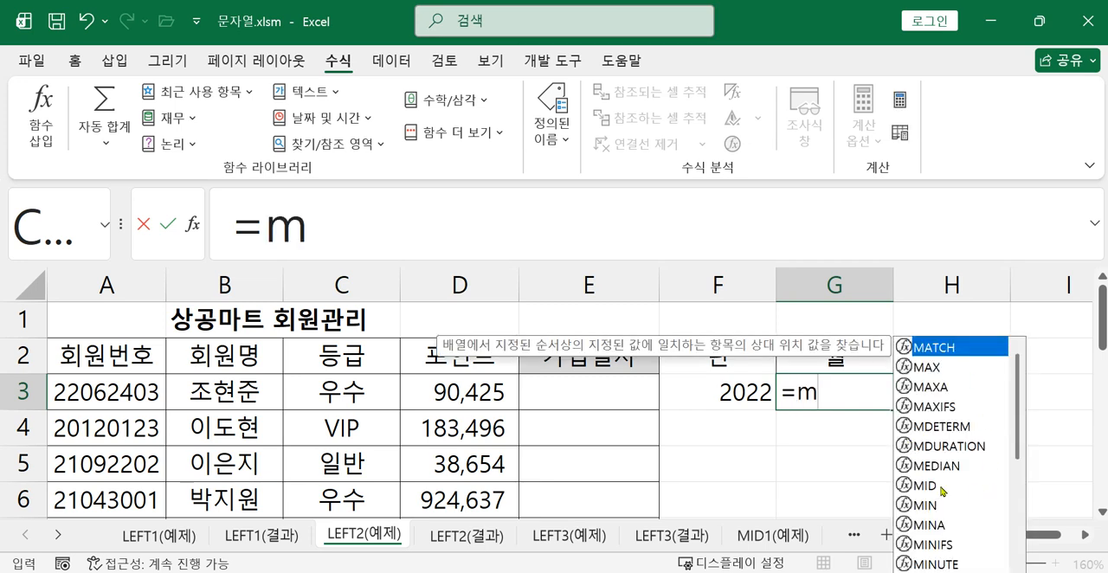
double_click(941, 486)
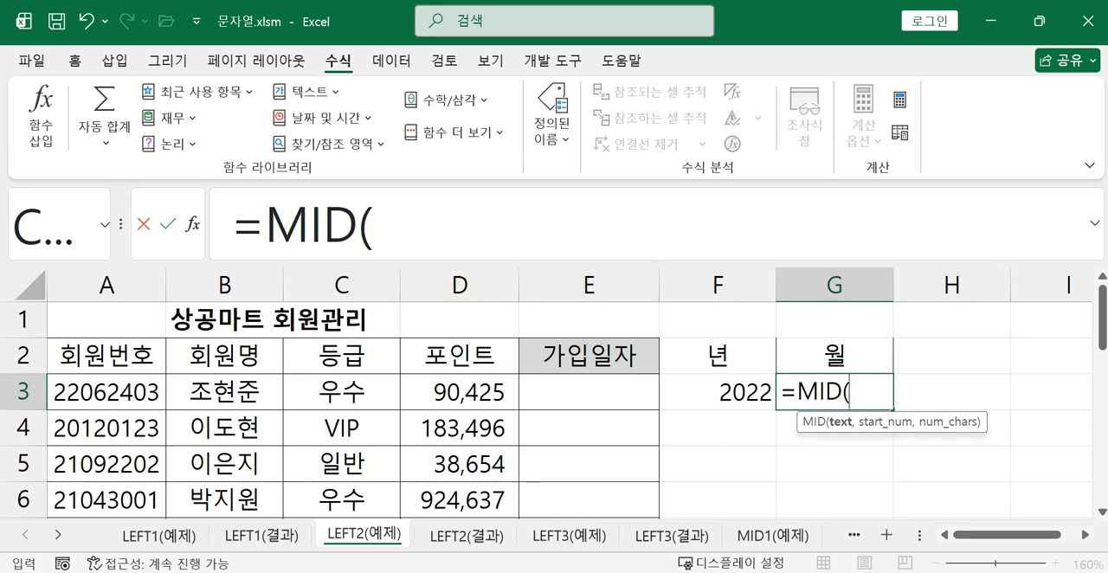
left_click(145, 386)
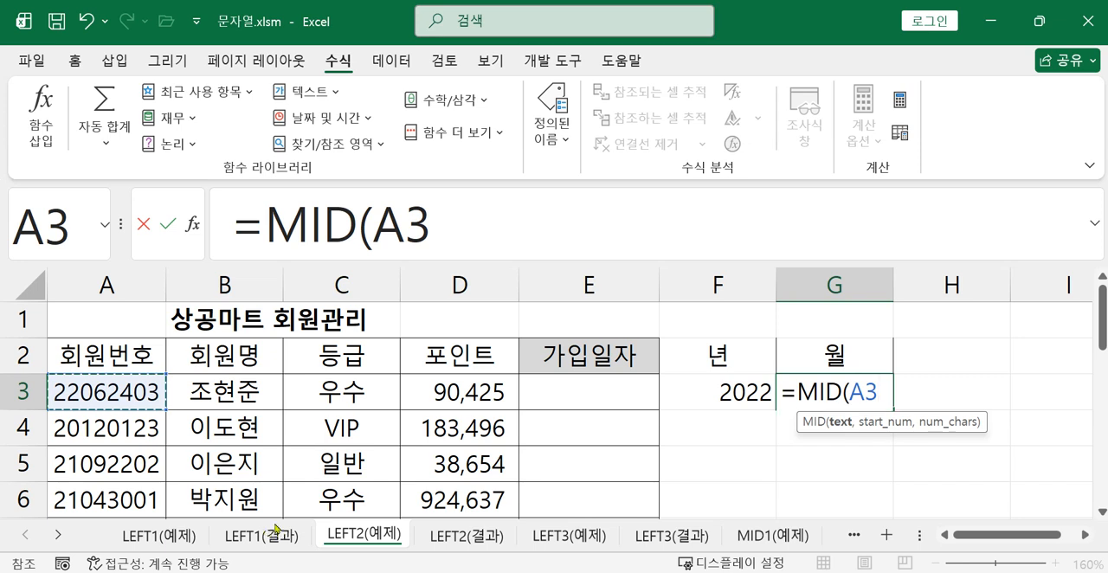
type(",1")
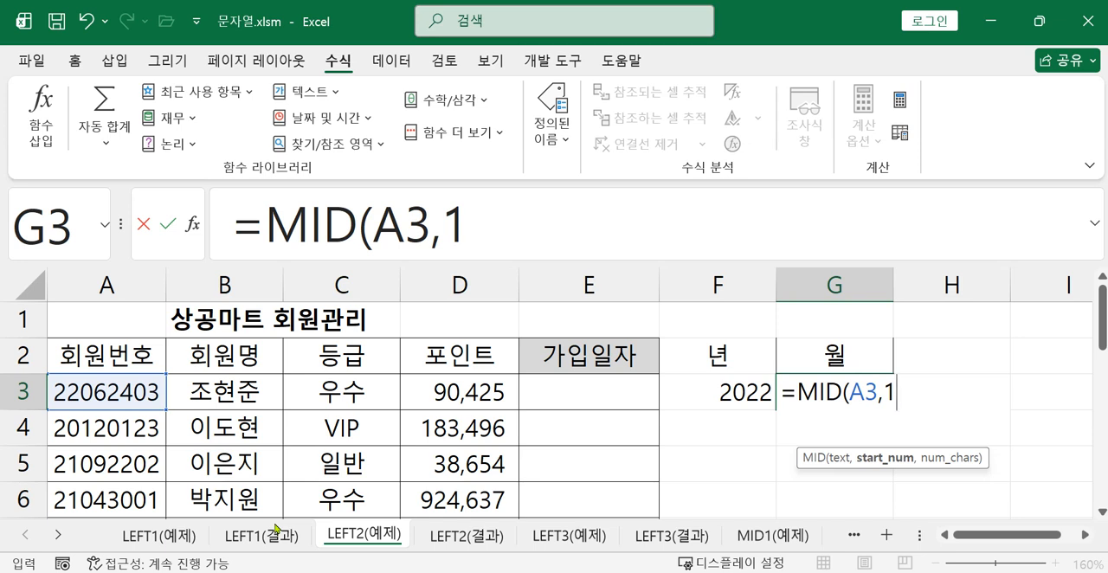
key("BackSpace")
type("3")
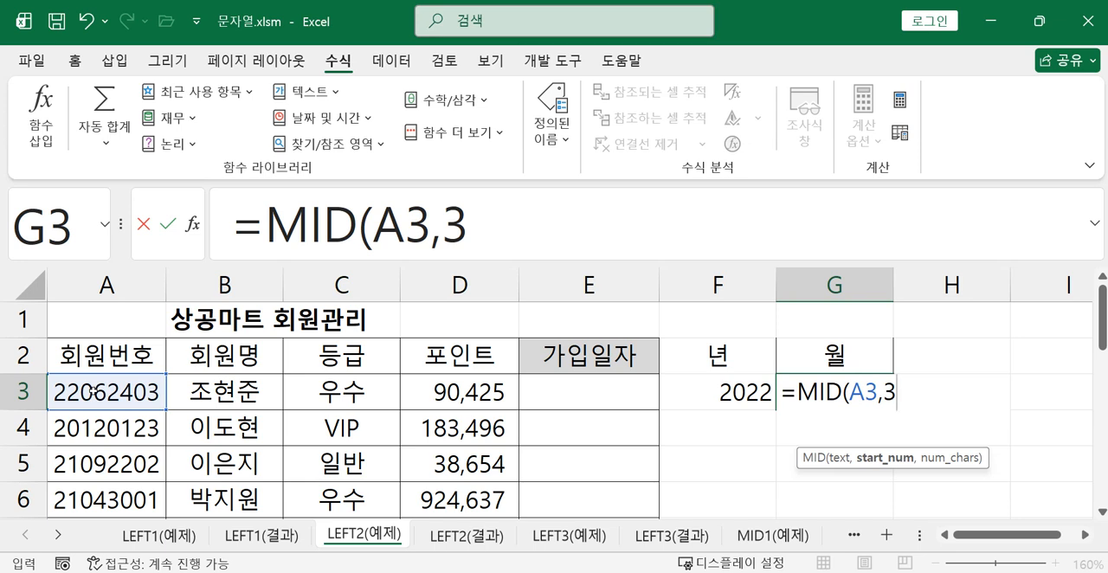
type(",2")
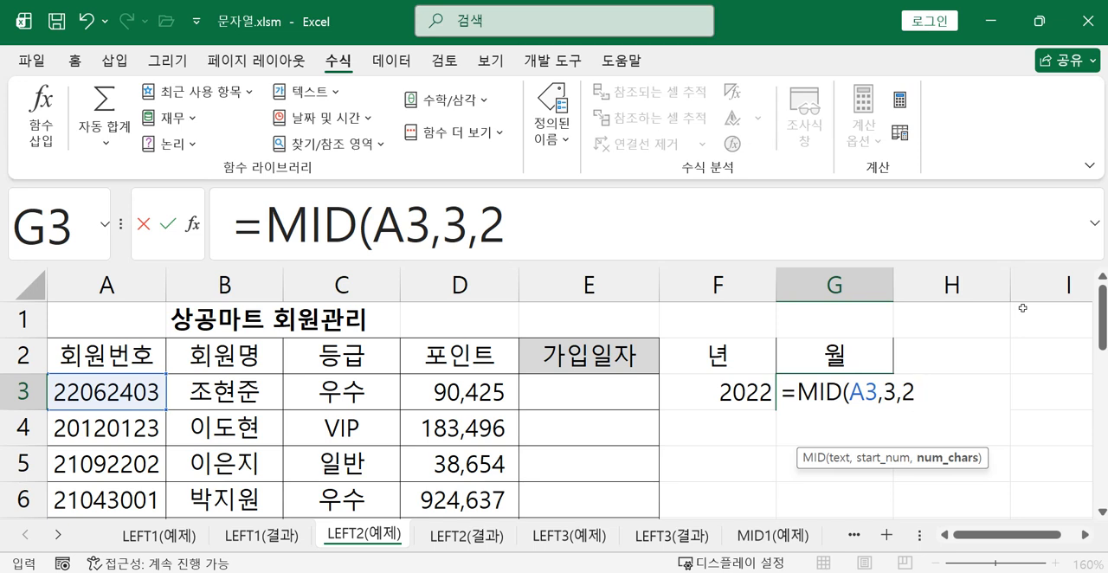
type(")")
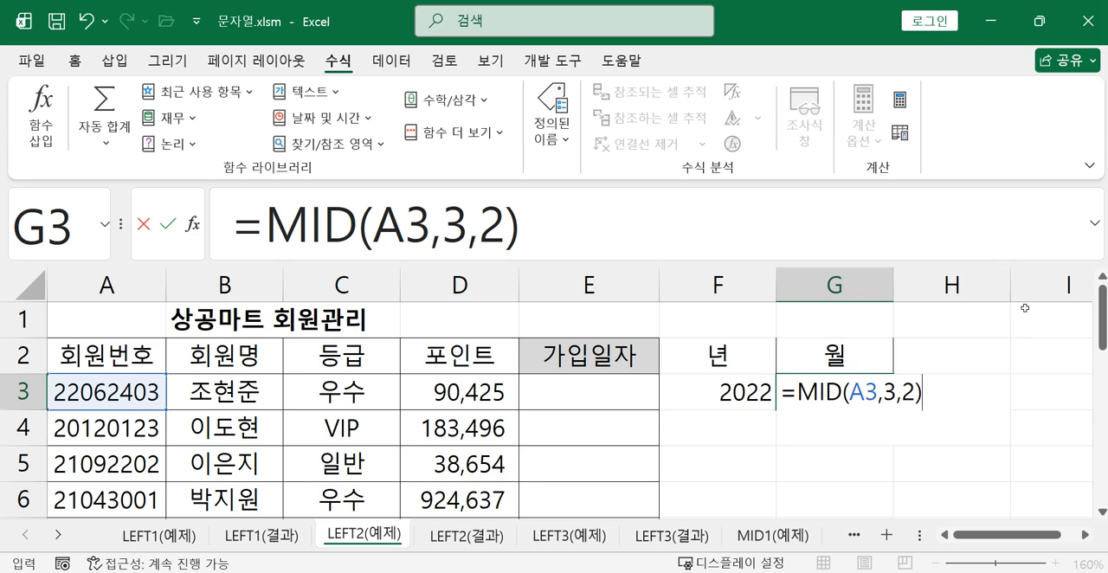
key("Return")
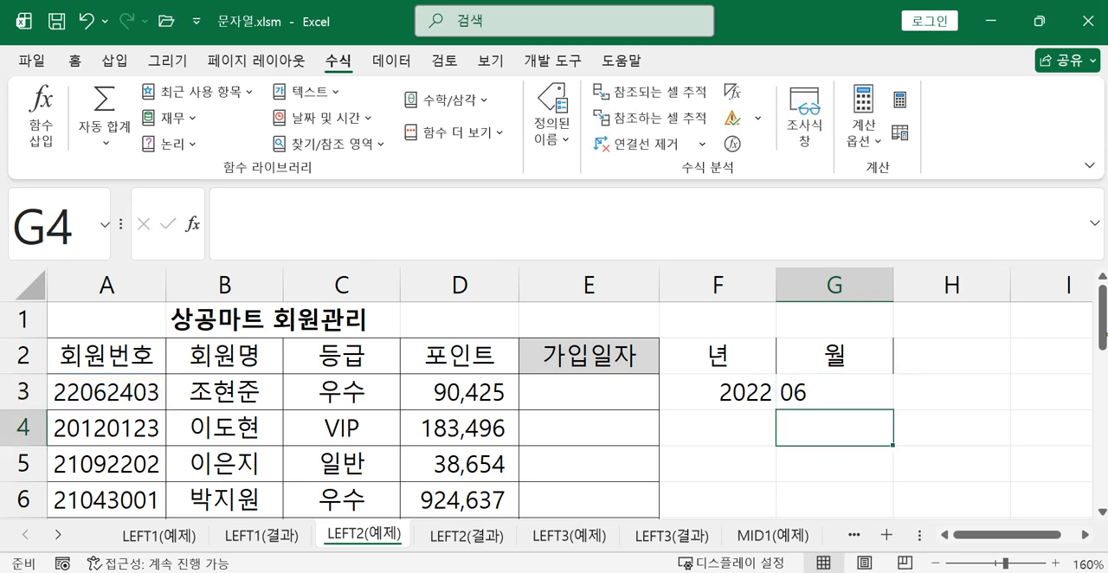
left_click(829, 391)
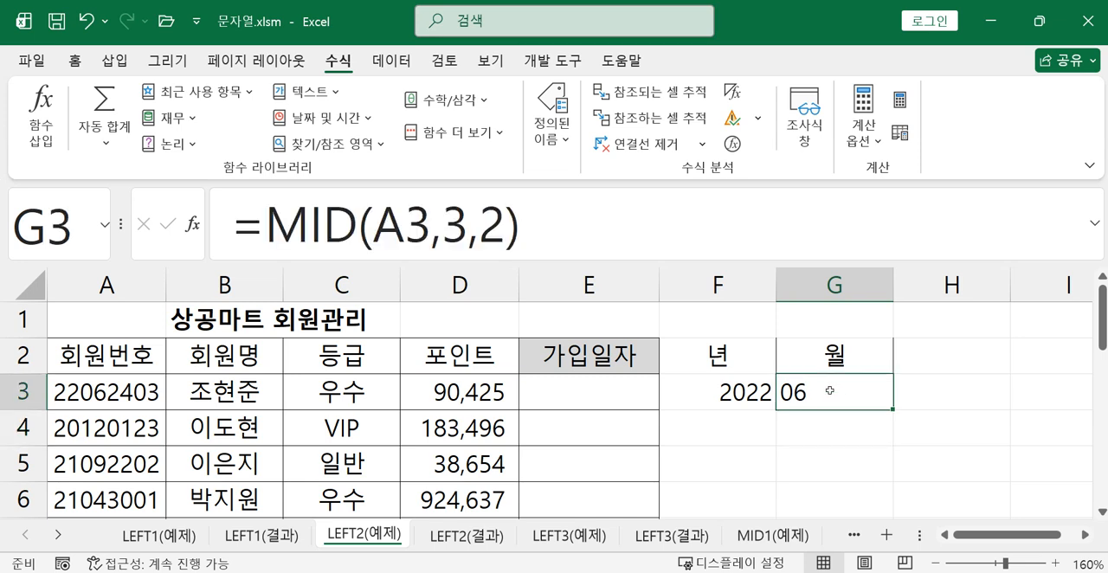
Enter the heading 일 in H2, beside the 월 heading
left_click(975, 352)
type("dl")
key("BackSpace")
key("BackSpace")
type("일")
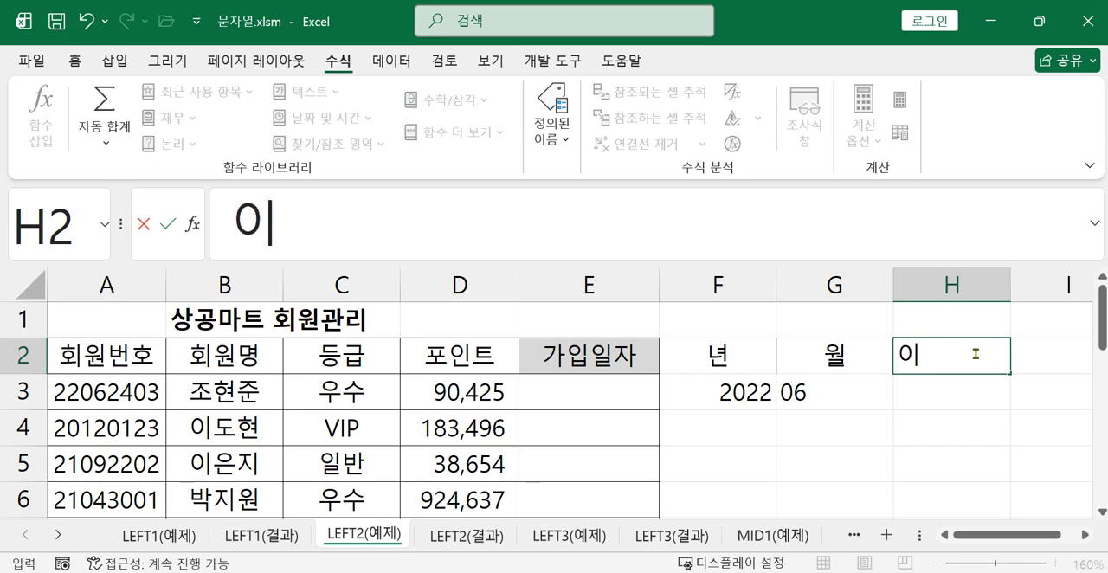
key("Return")
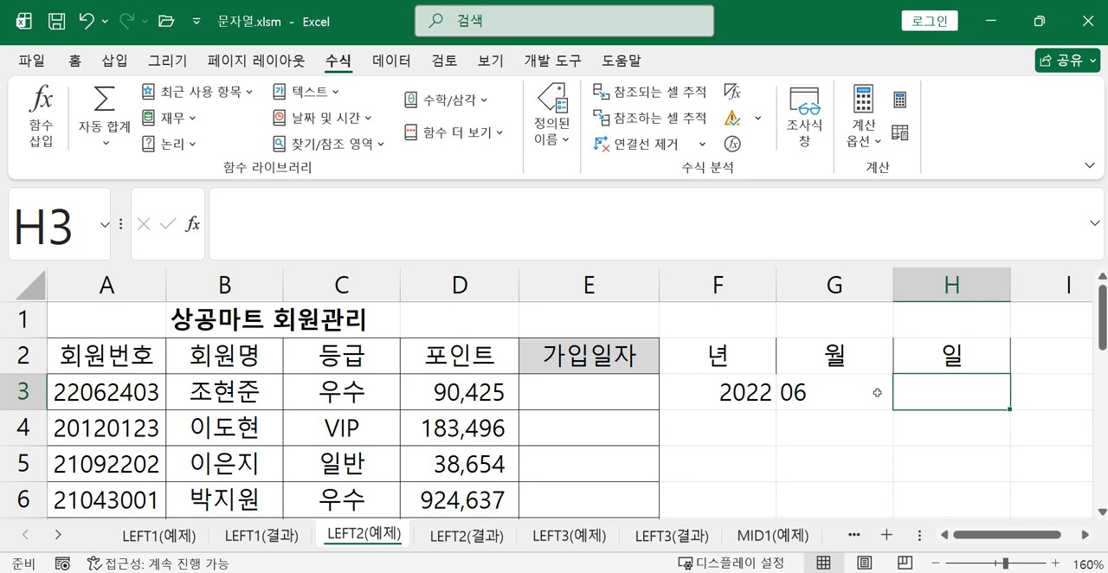
Enter =MID(A3,5,2) in H3 to extract the first member's joining day from the member number
type("=ㅡㅑ")
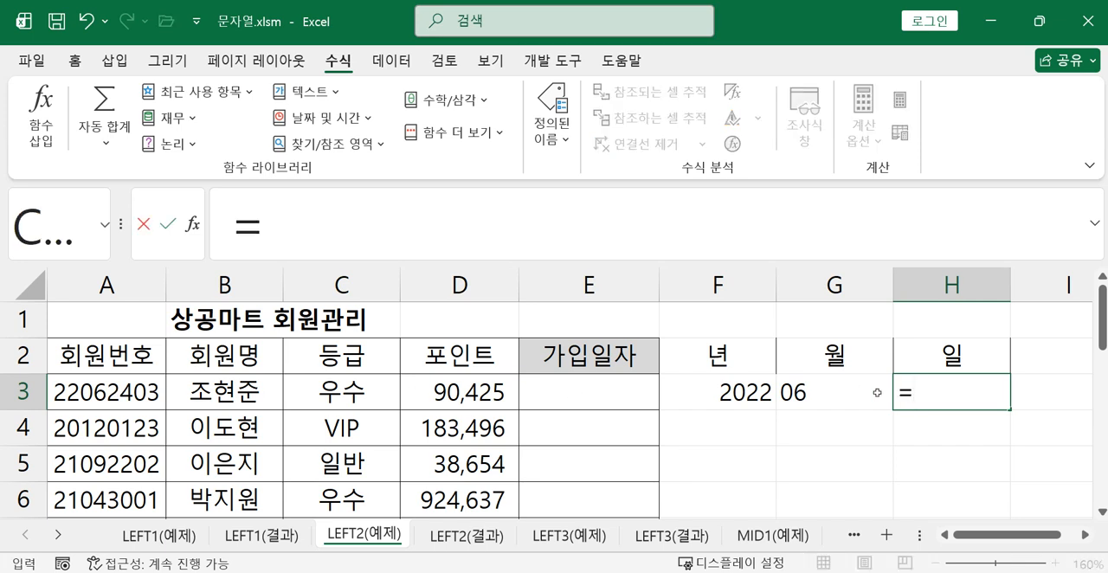
key("BackSpace")
key("BackSpace")
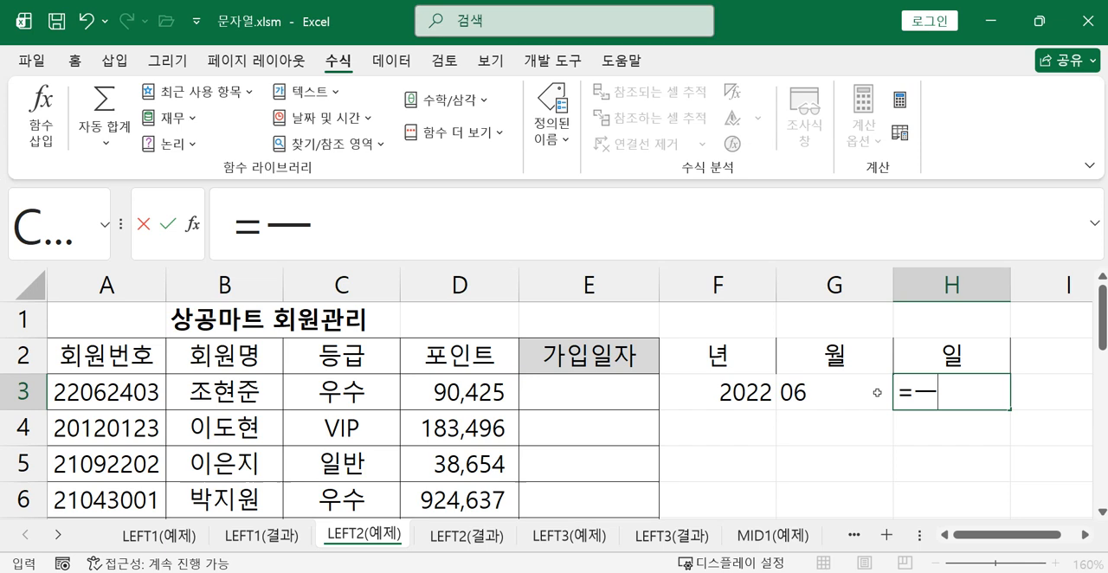
type("mi")
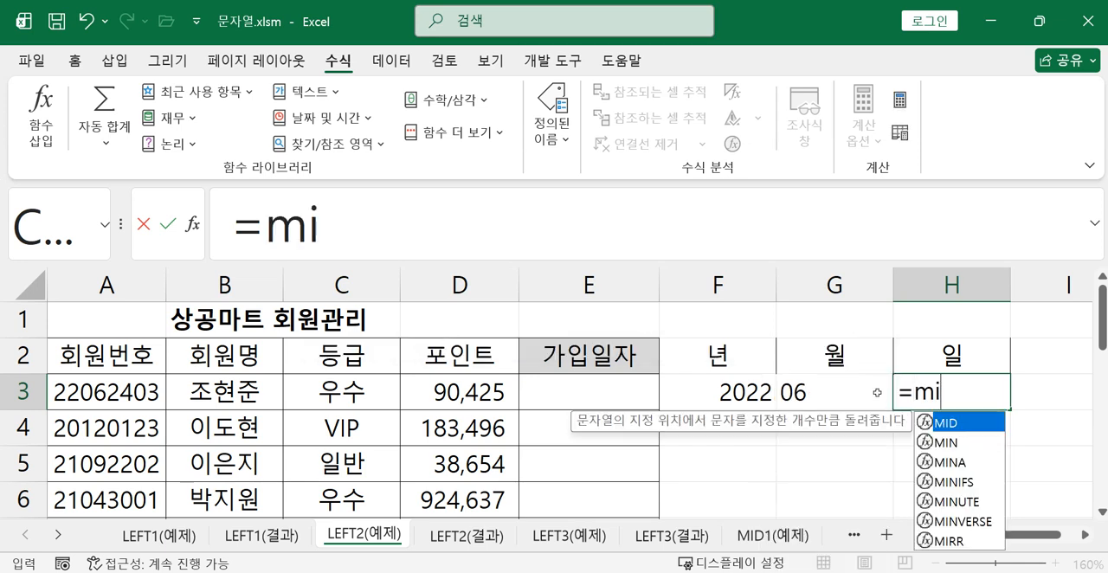
double_click(950, 423)
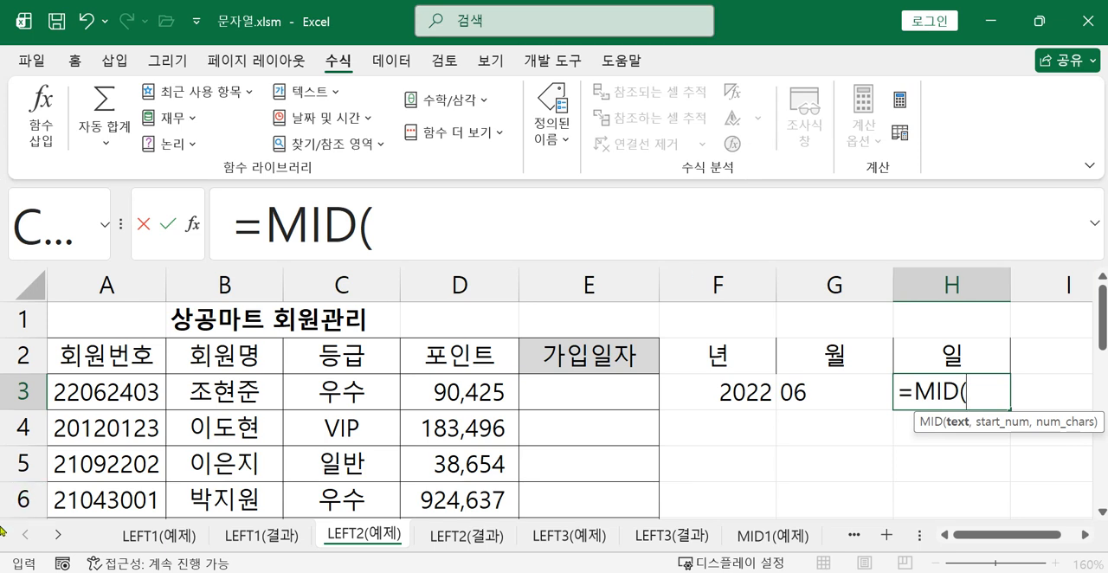
left_click(109, 393)
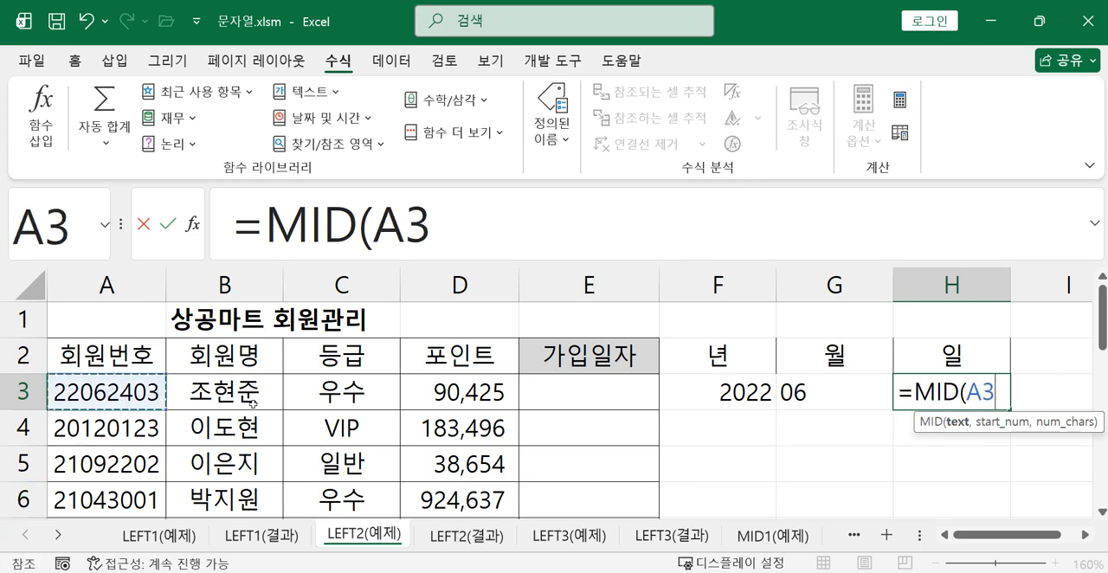
type(",5")
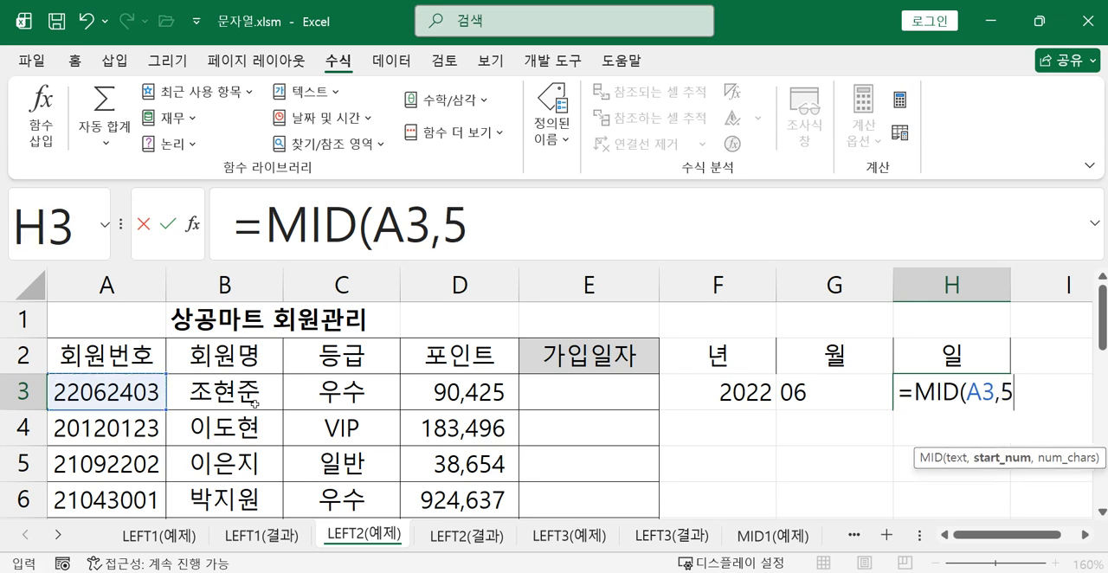
type(",")
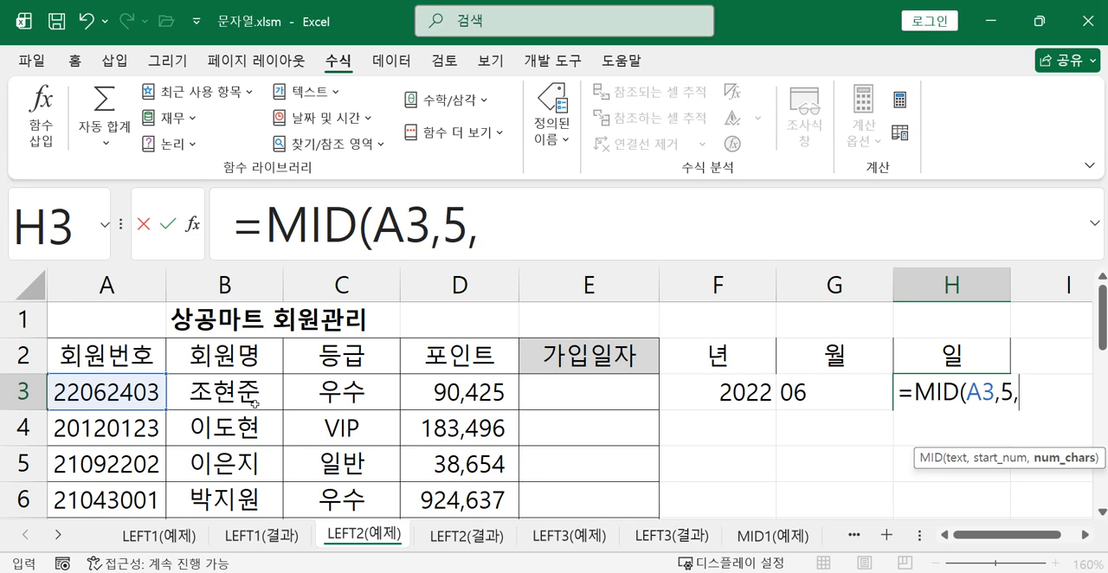
type("2)")
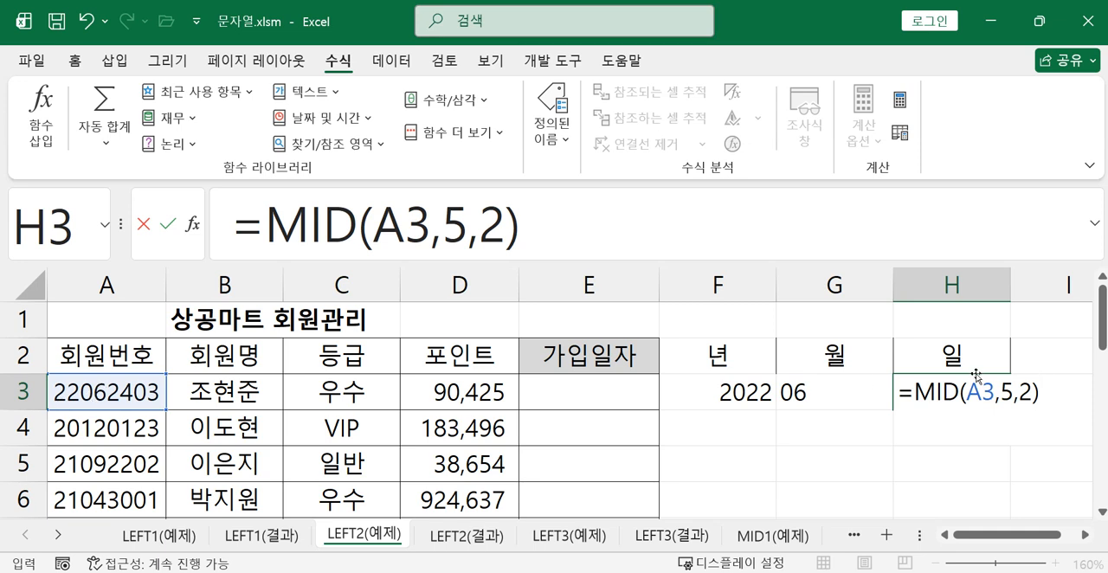
key("Return")
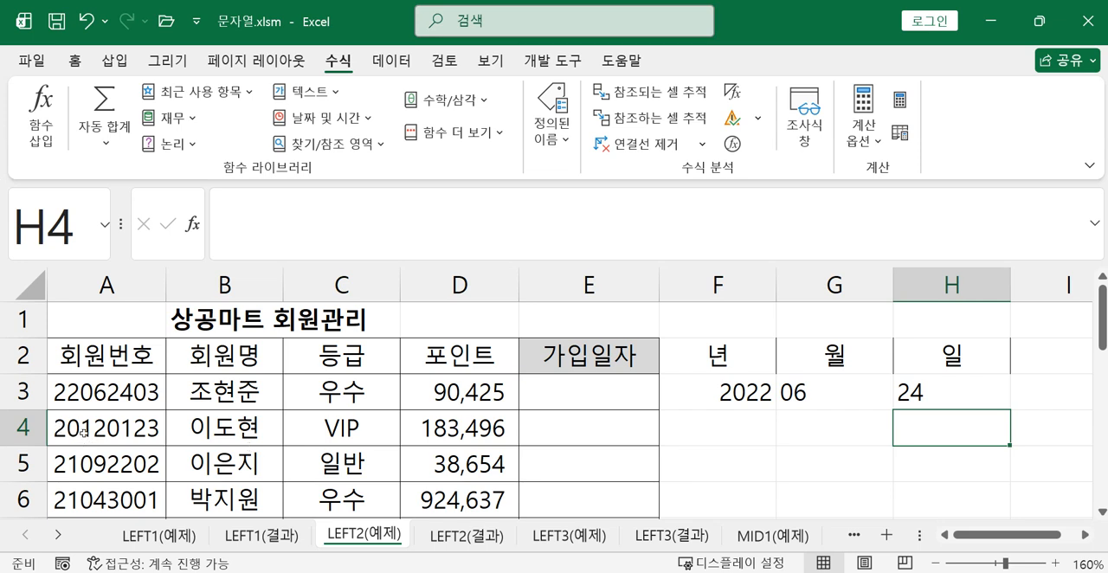
Enter =LEFT(A4,2)+2000 in F4 to derive the second member's four-digit joining year
left_click(717, 423)
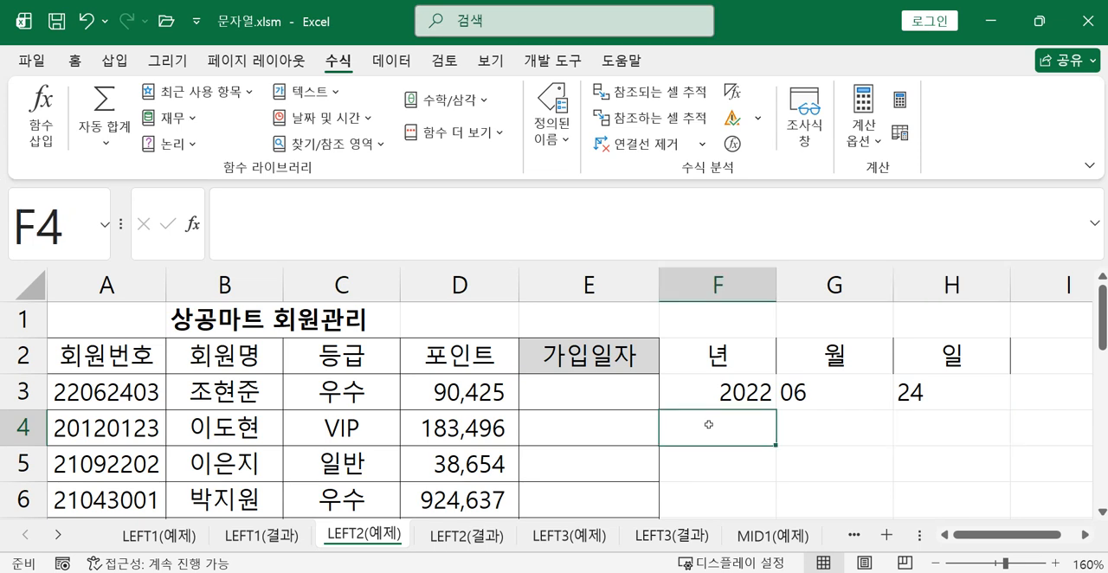
type("=")
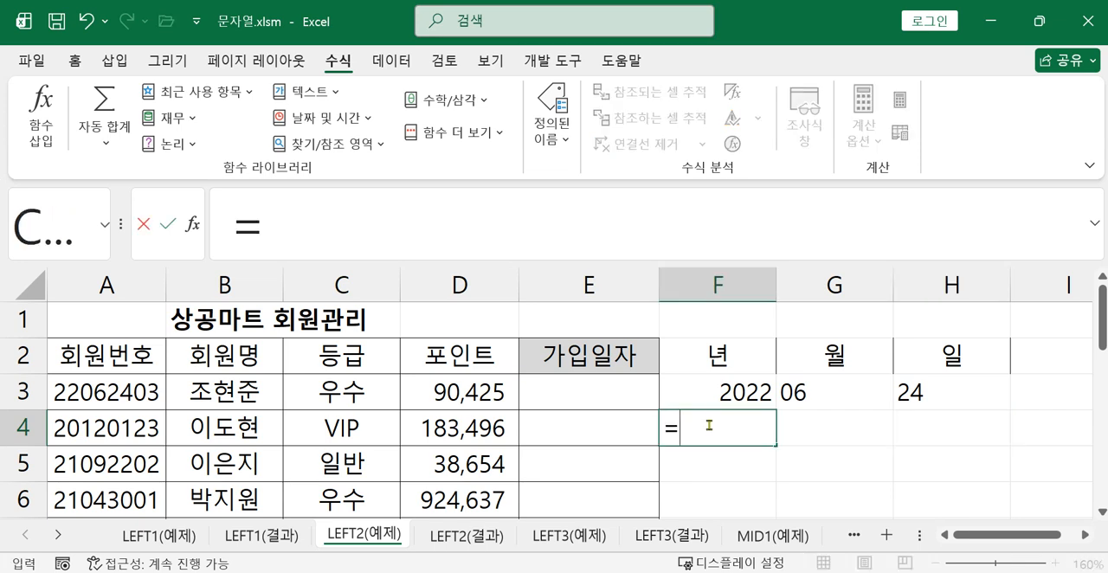
type("l")
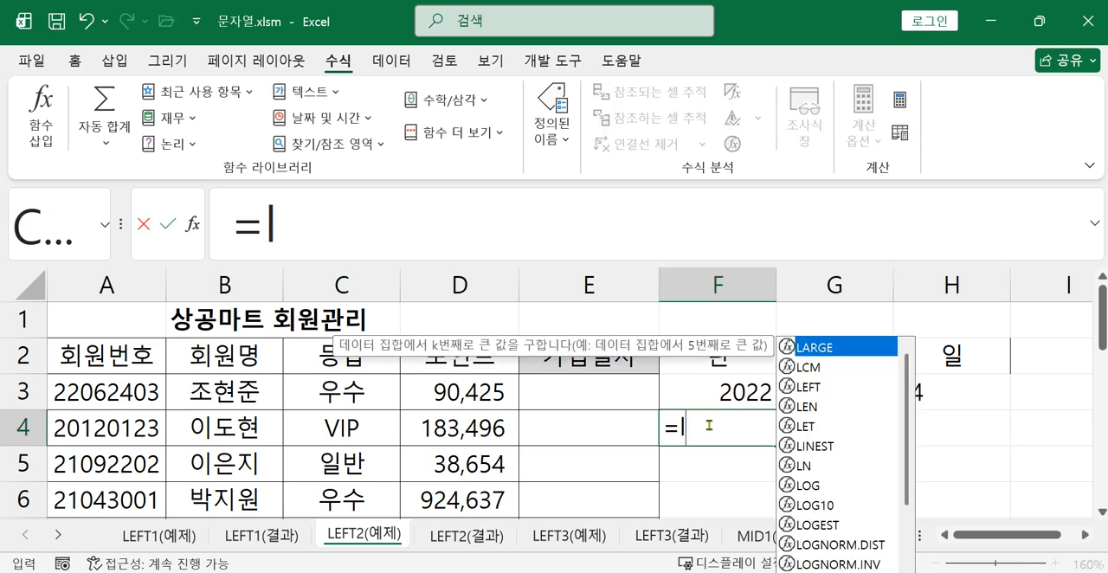
double_click(808, 387)
left_click(135, 435)
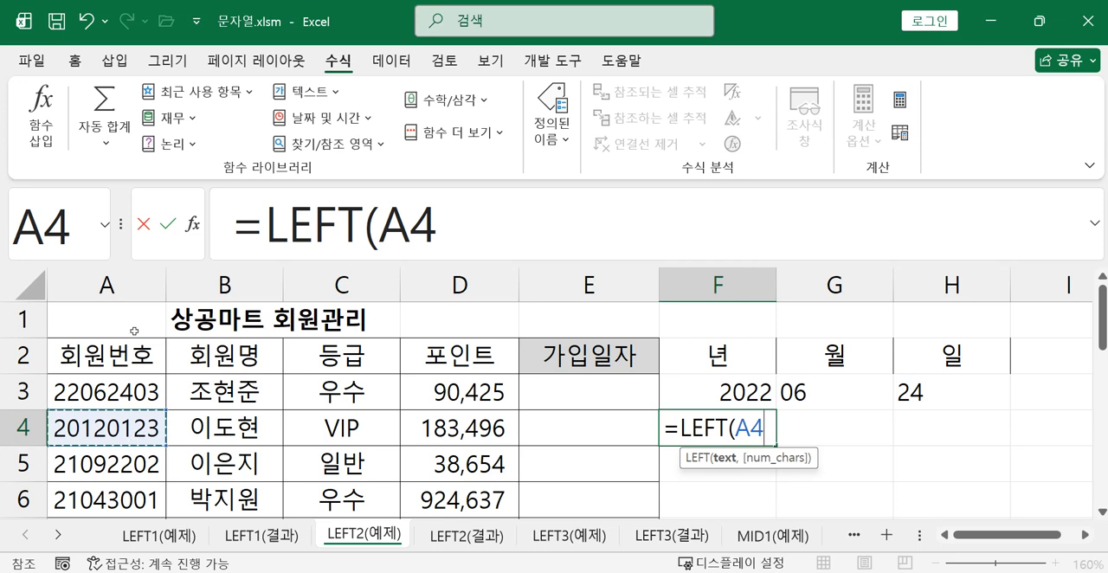
type(",2)")
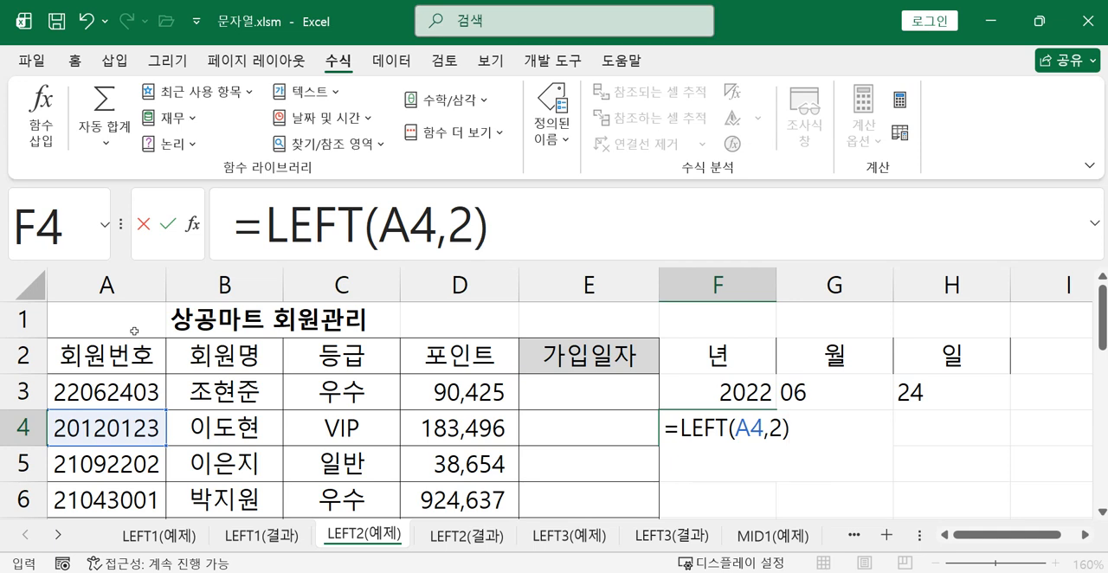
type("+2")
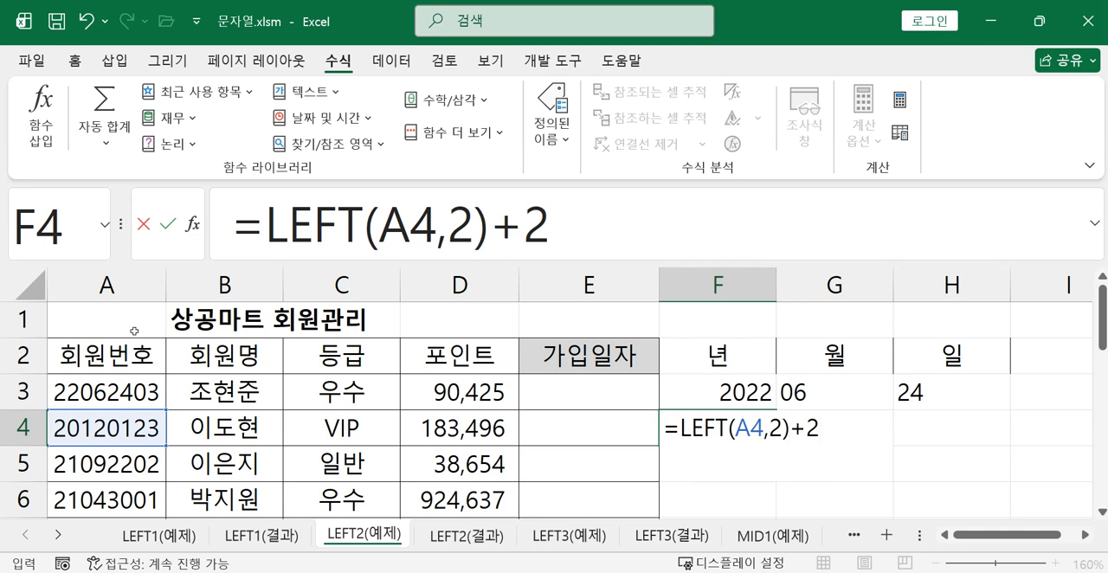
type("000")
key("Return")
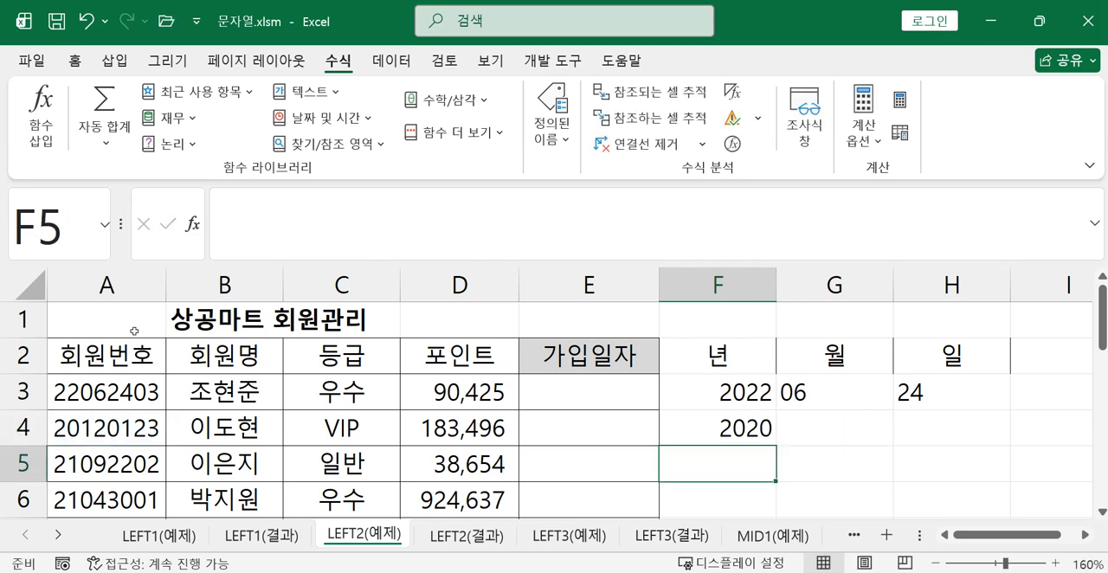
Enter =MID(A4,3,2) in G4 to extract the second member's joining month from the member number
left_click(815, 419)
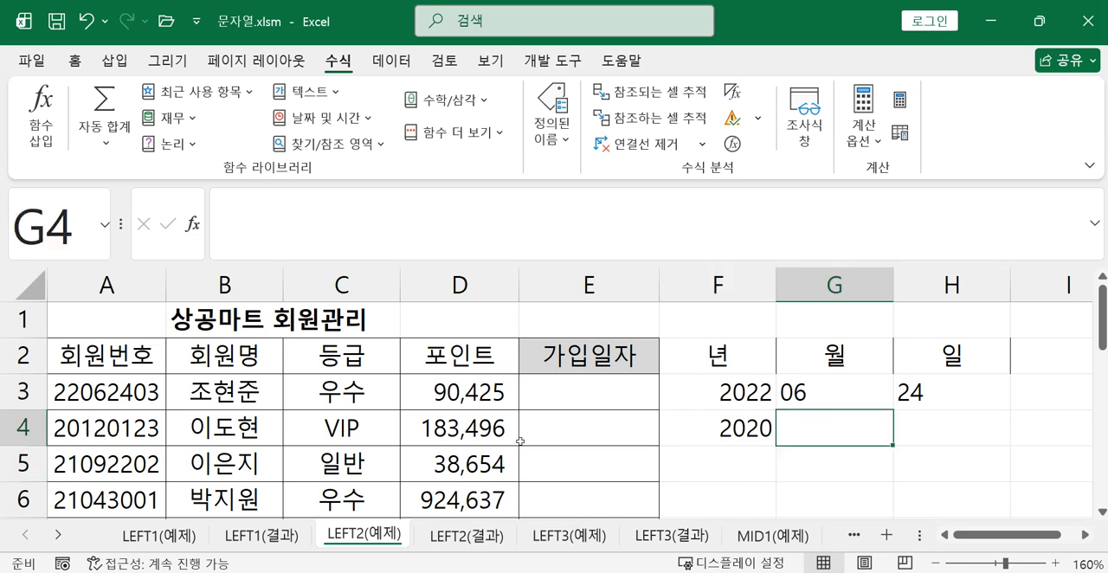
type("=")
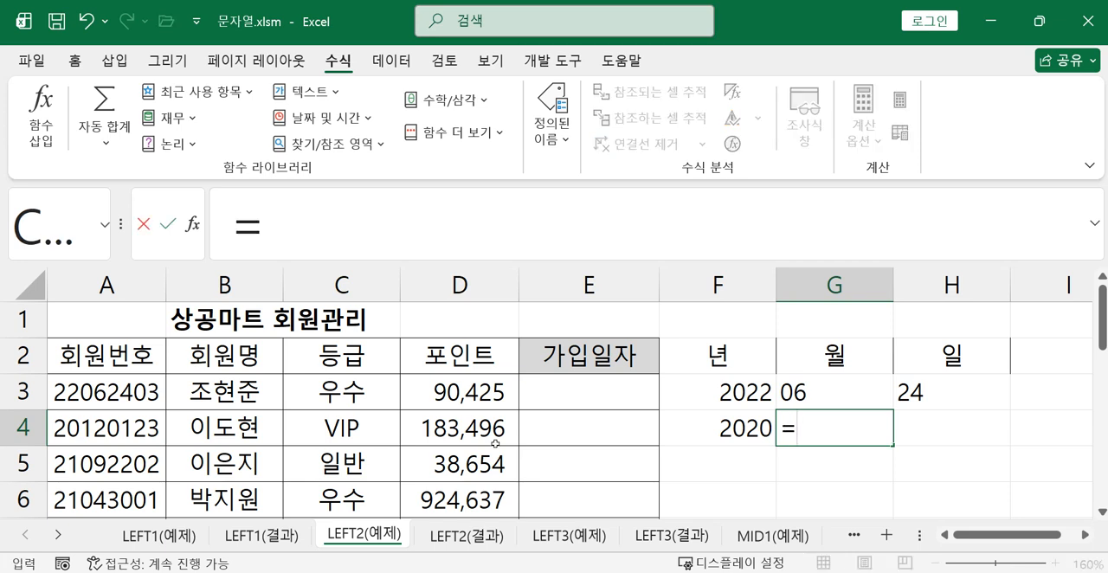
type("mi")
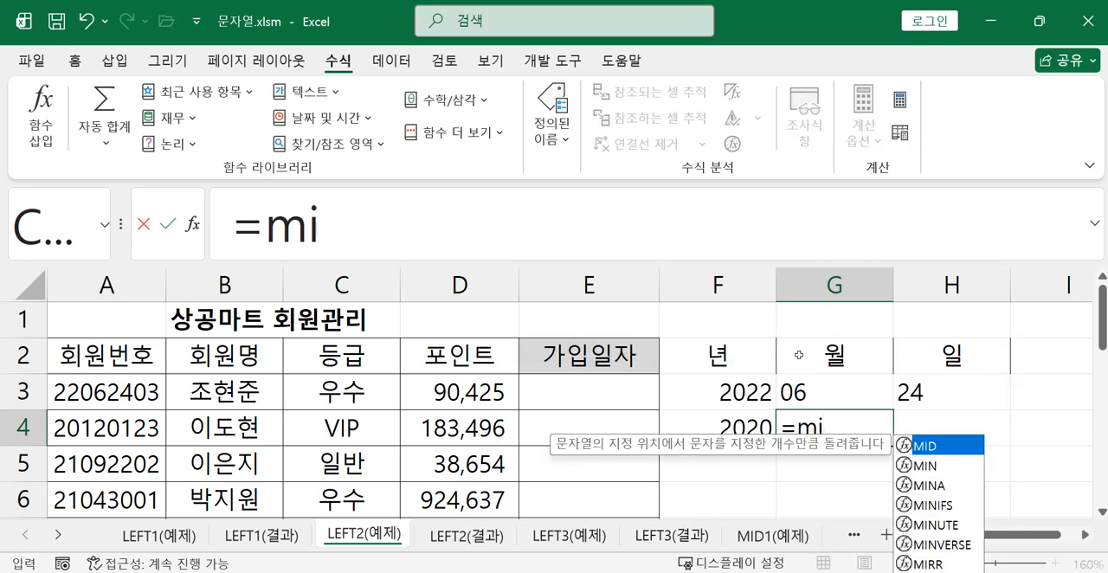
key("Tab")
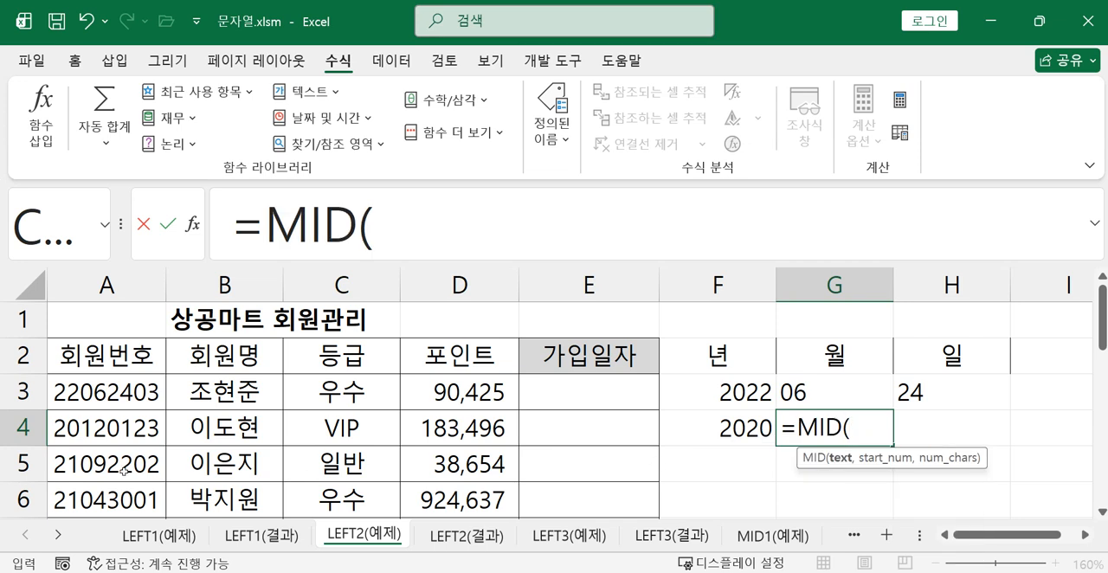
left_click(132, 433)
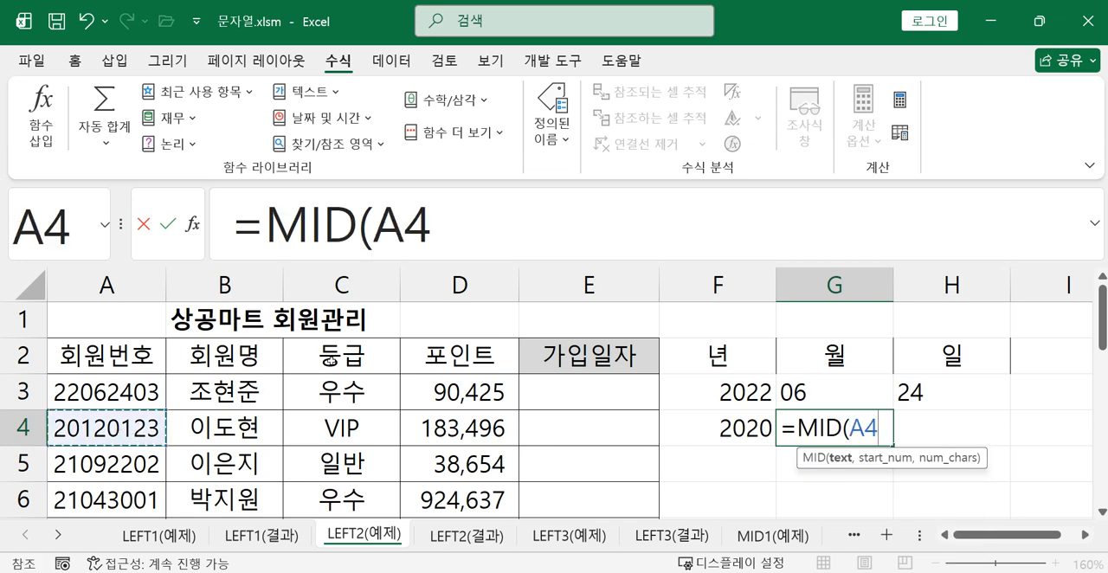
type(",")
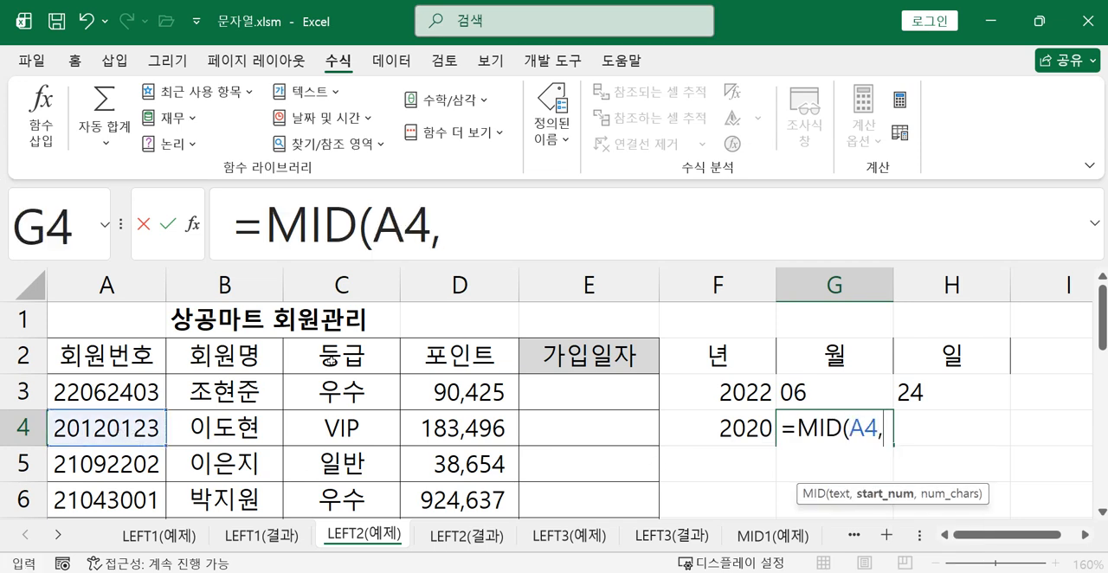
type("3")
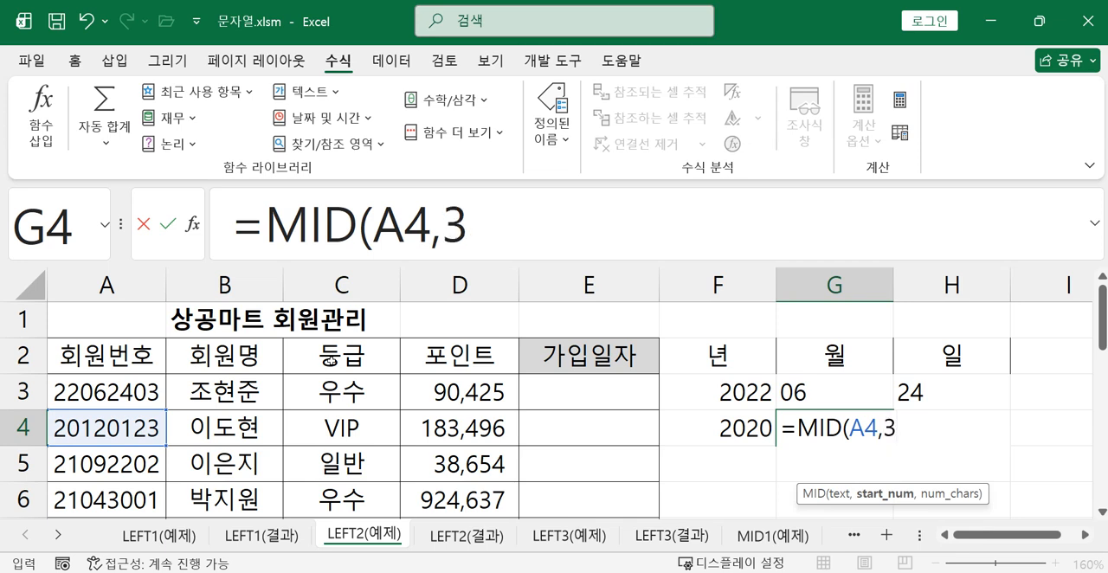
type(",")
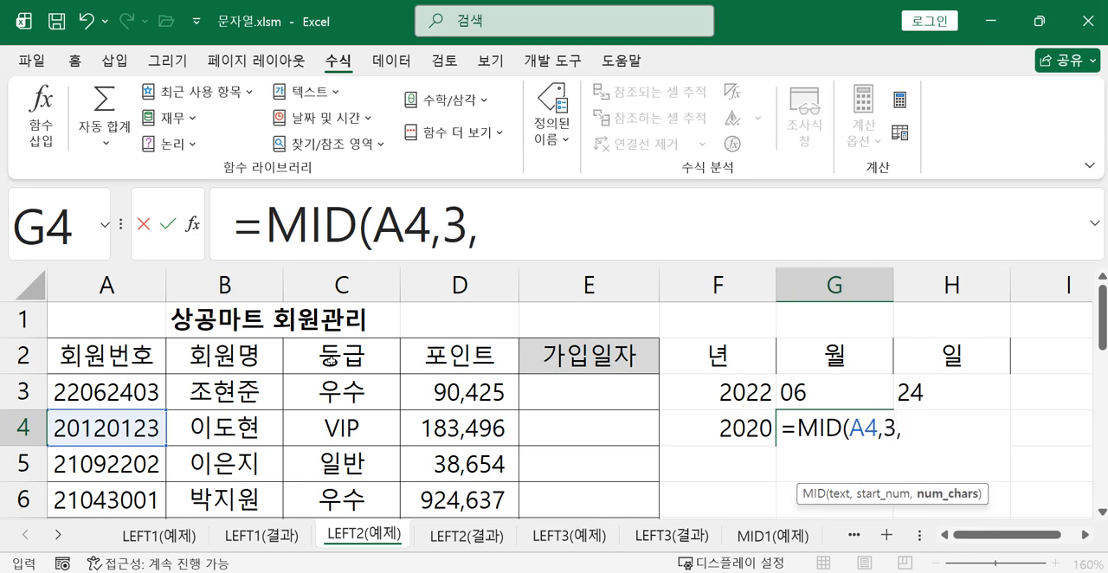
type("2)")
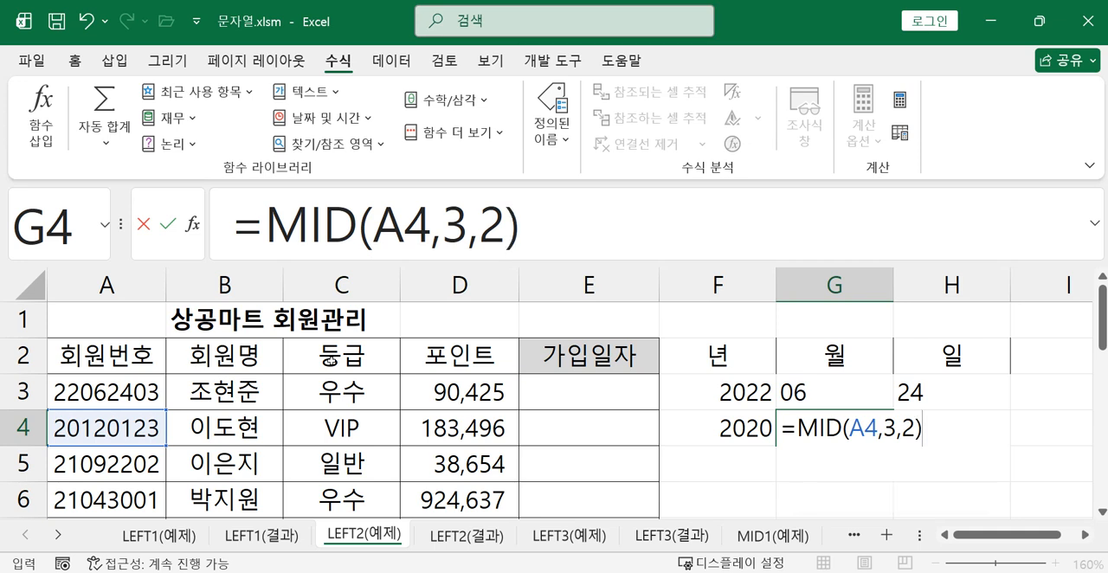
key("Return")
Enter =MID(A4,5,2) in H4 to extract the second member's joining day from the member number
left_click(976, 417)
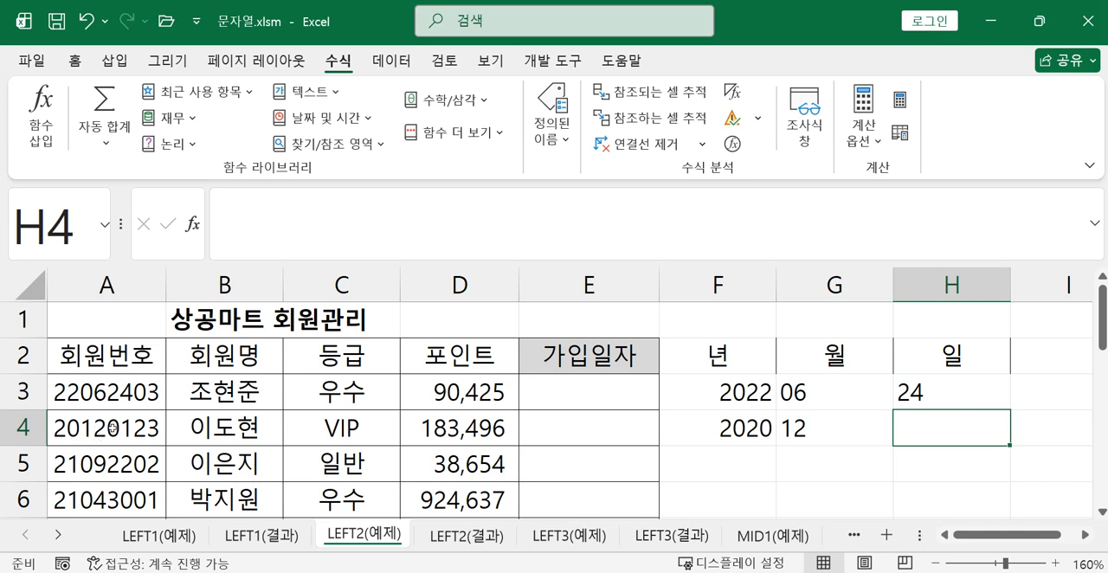
left_click(815, 431)
left_click(924, 433)
type("=")
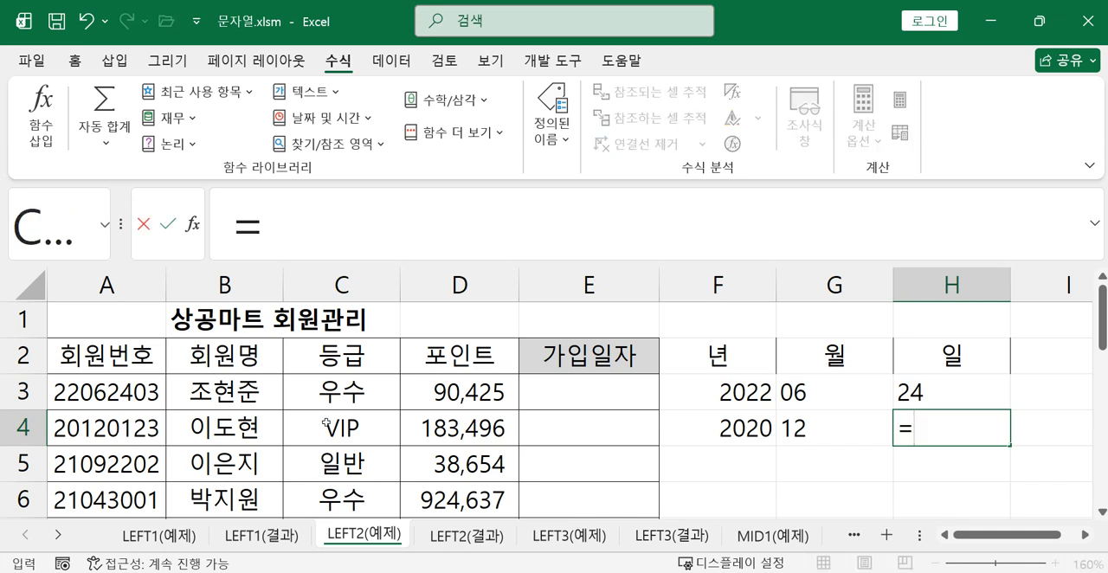
type("mi")
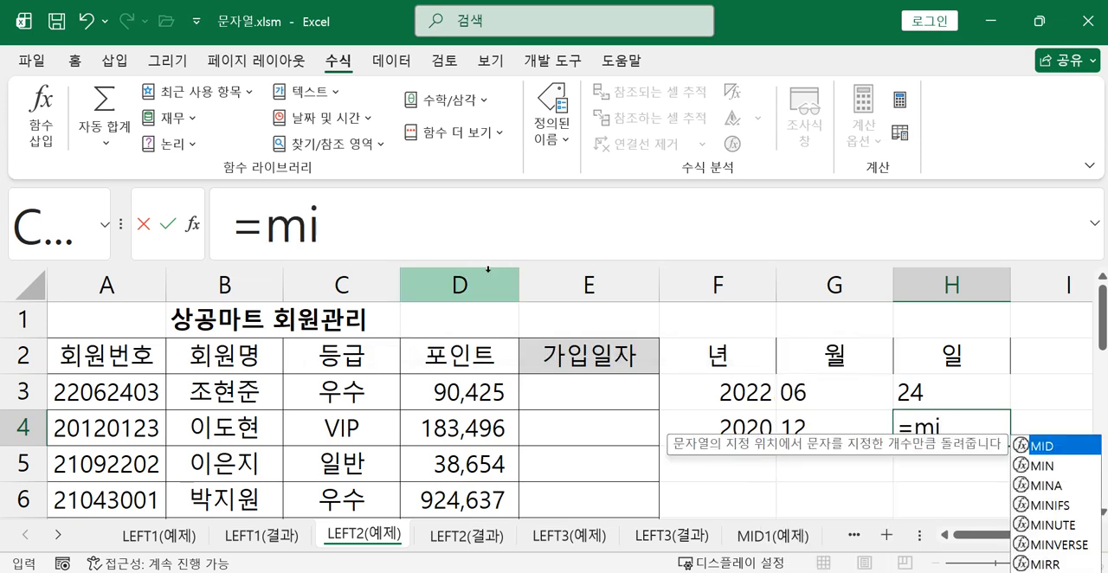
double_click(1056, 447)
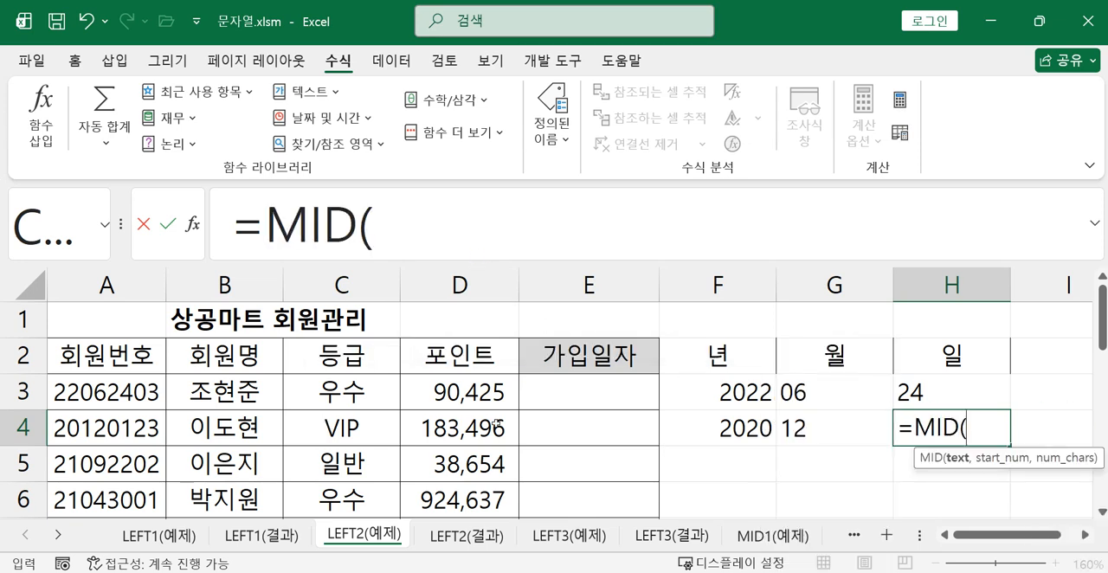
left_click(104, 435)
type(",")
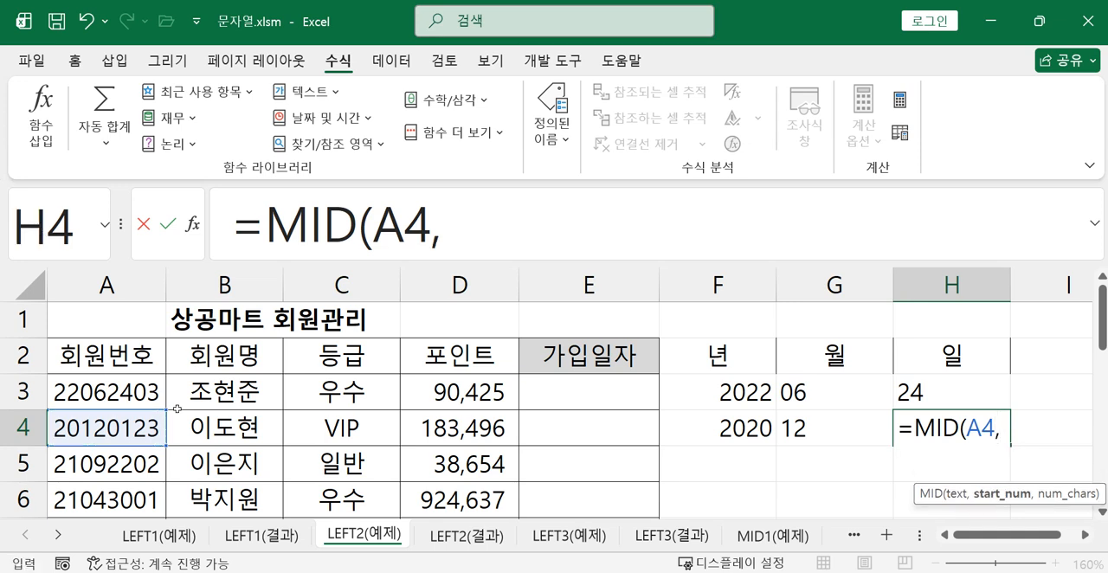
type("5,2")
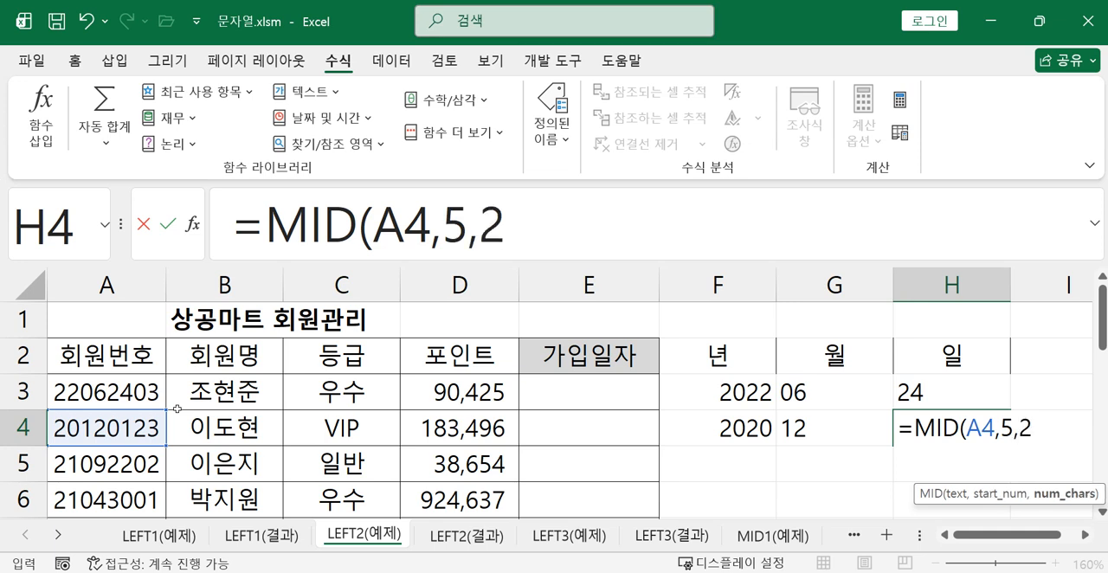
type(")")
key("Return")
Fill the year, month and day formulas in F4:H4 down through the remaining member rows
left_click_drag(703, 434, 964, 427)
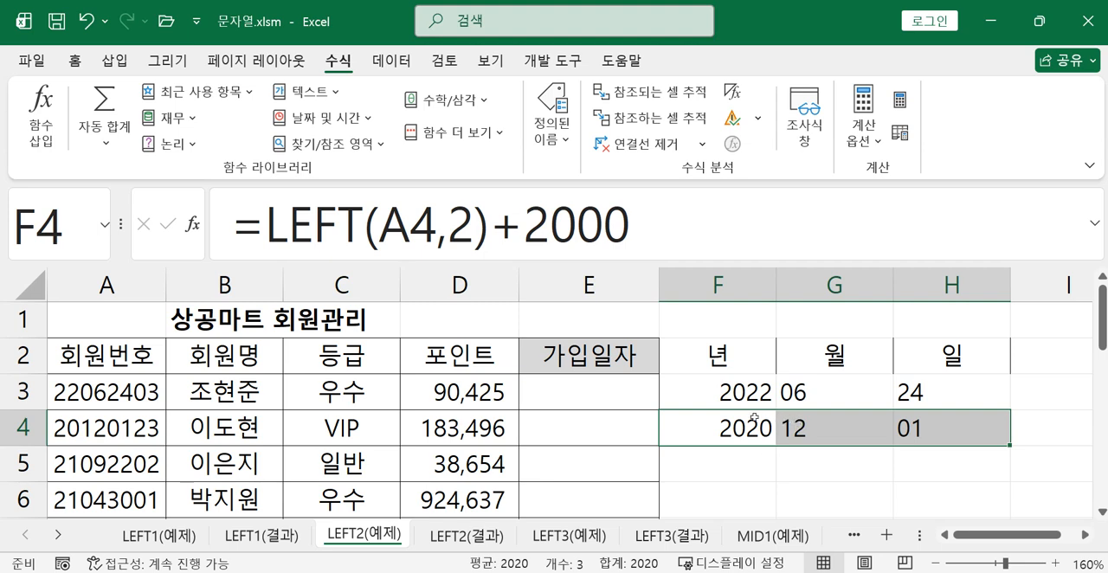
left_click(751, 427)
left_click(859, 429)
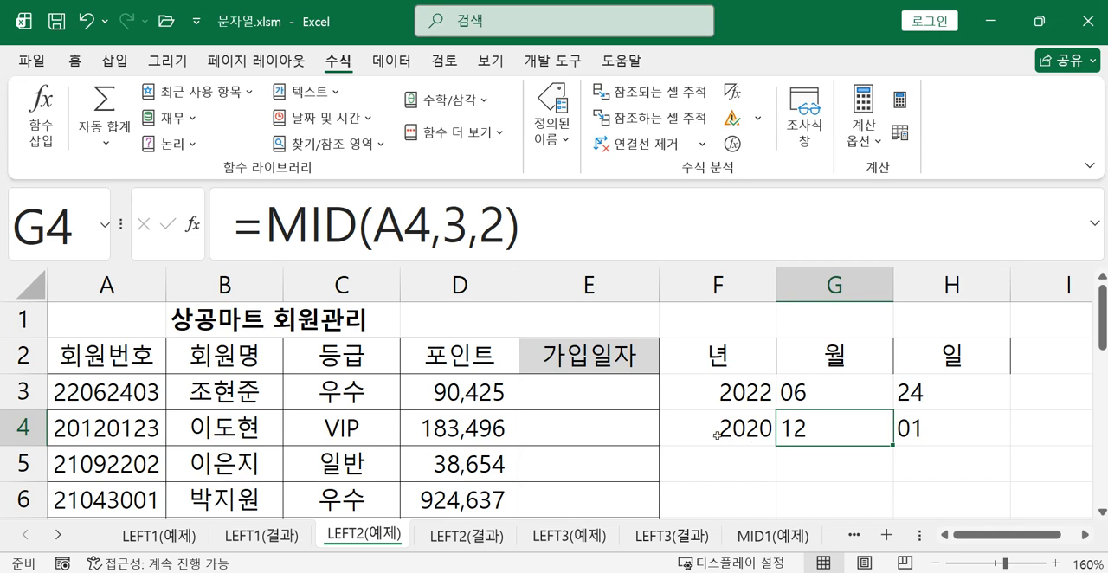
left_click_drag(717, 436, 960, 471)
scroll(961, 471, "up", 3)
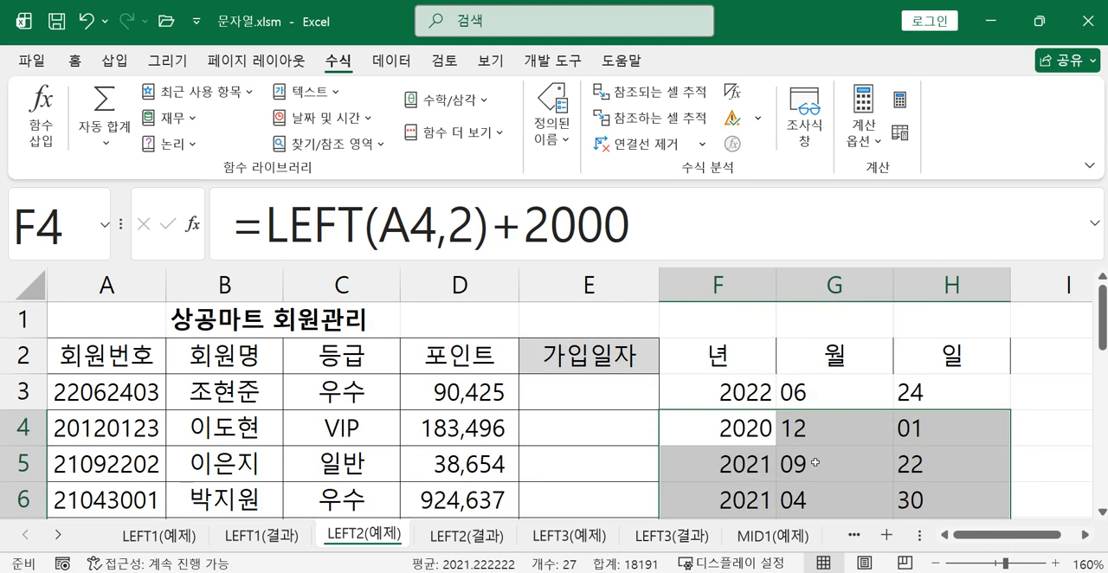
Display the sheet's formulas to examine the 년, 월 and 일 columns, and switch back to showing values
left_click(740, 391)
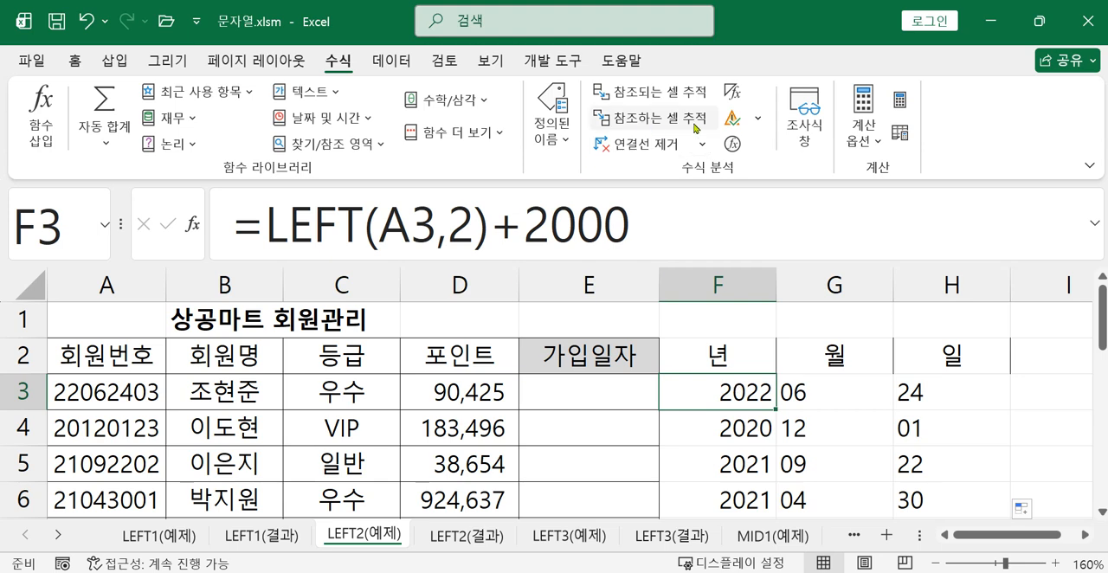
left_click(732, 92)
left_click(1085, 535)
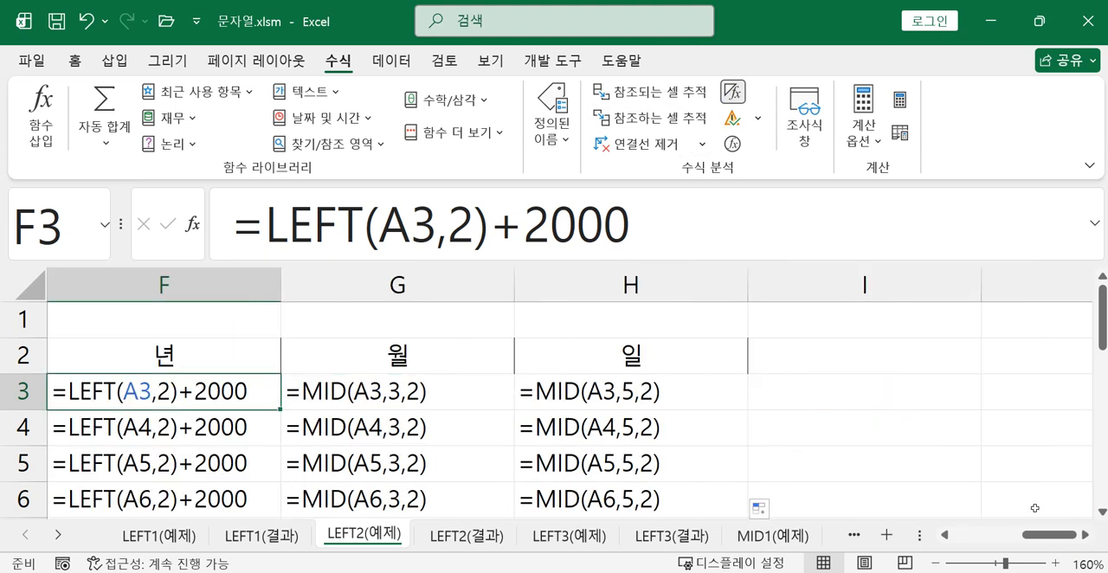
scroll(939, 465, "down", 2, "ctrl")
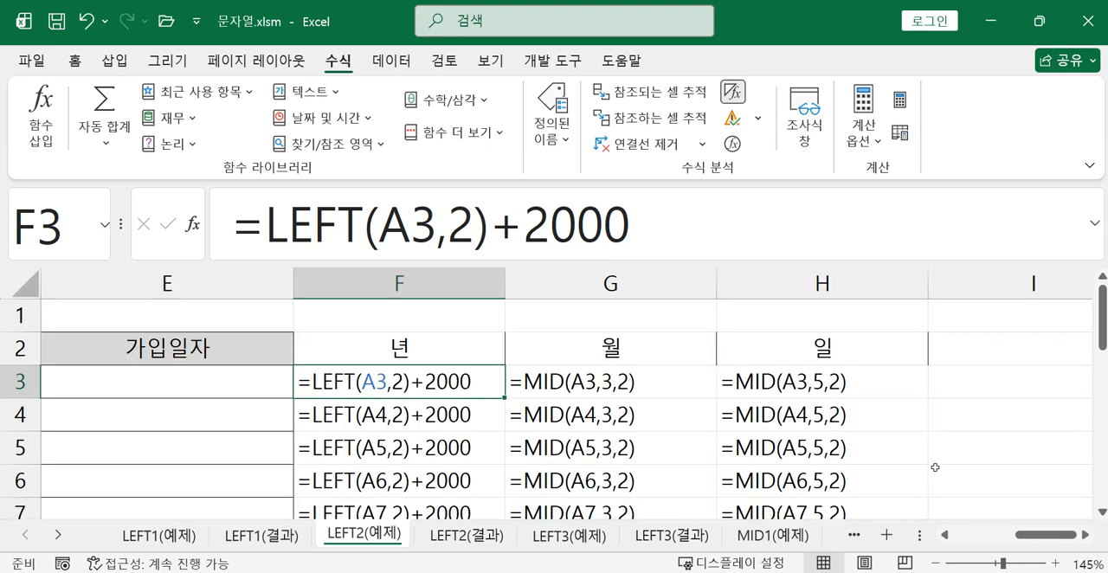
scroll(930, 467, "up", 4, "ctrl")
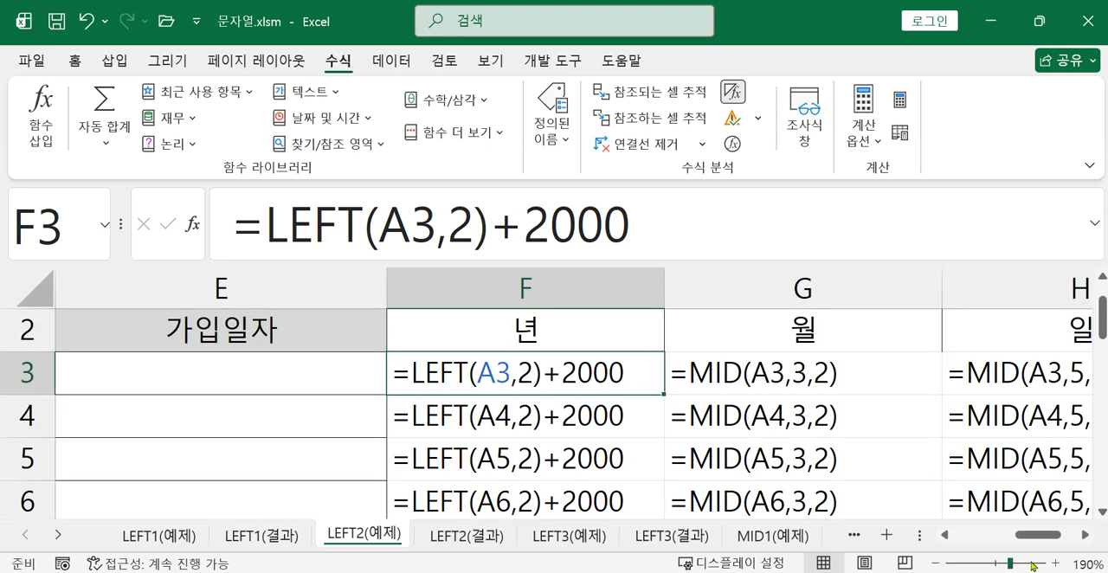
left_click(1086, 536)
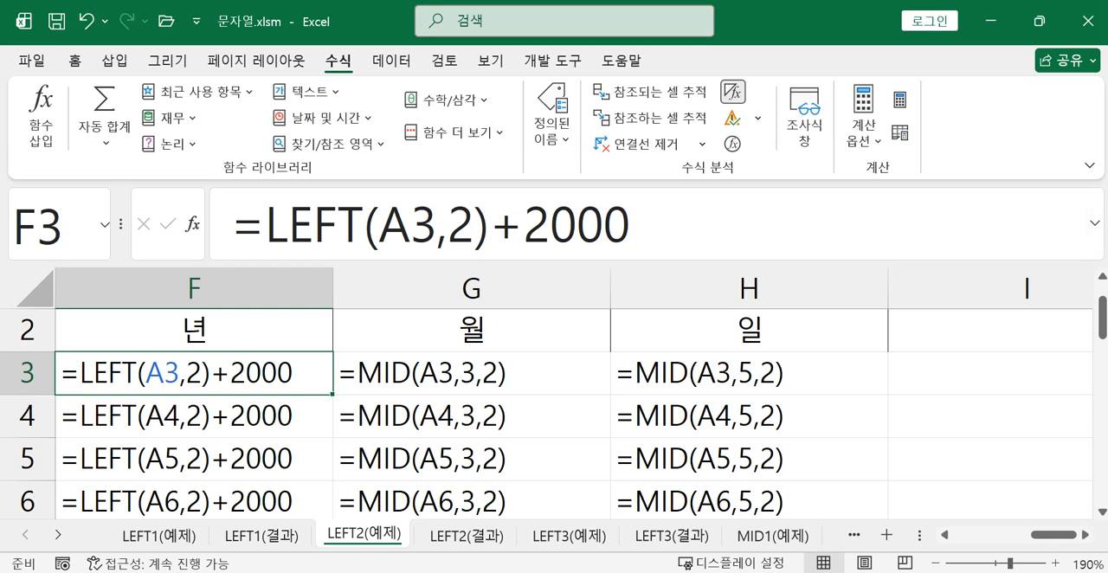
key("ctrl+grave")
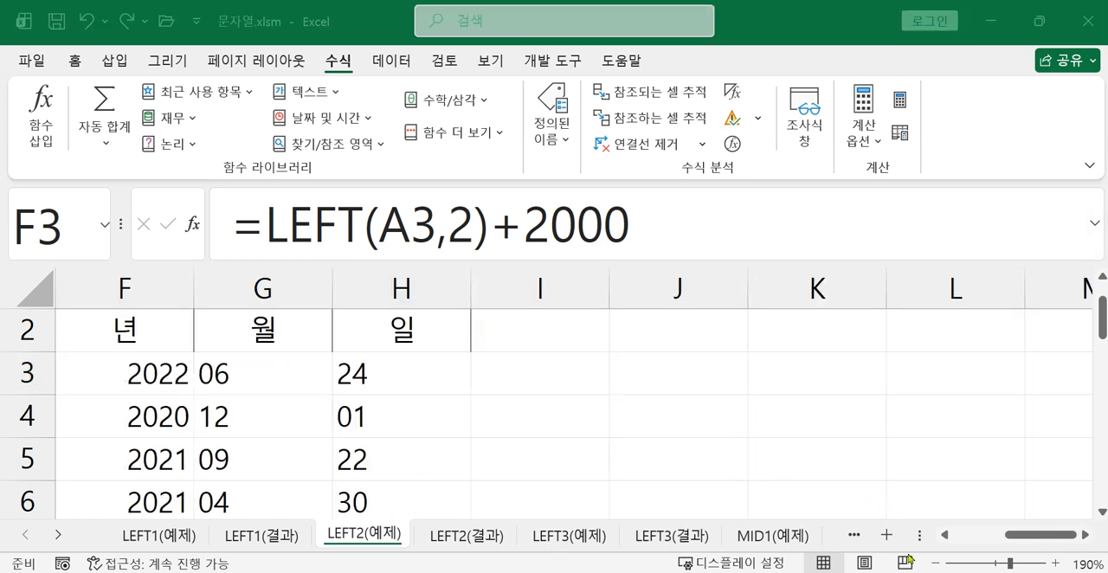
Enter =DATE(F3,G3,H3) in E3 to build the first member's 가입일자 from the year, month and day cells
left_click(1036, 536)
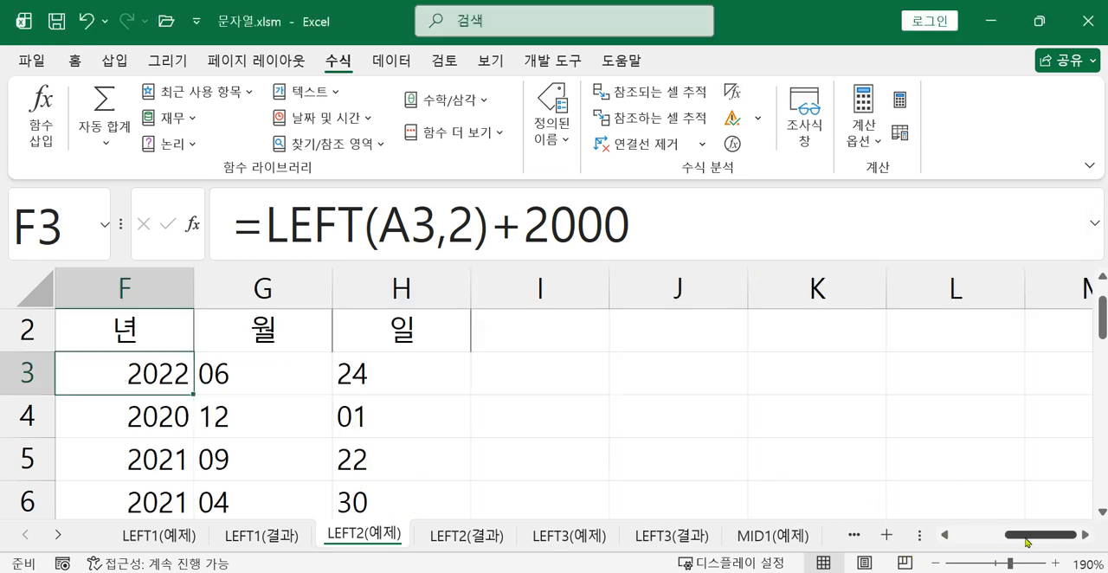
left_click(947, 538)
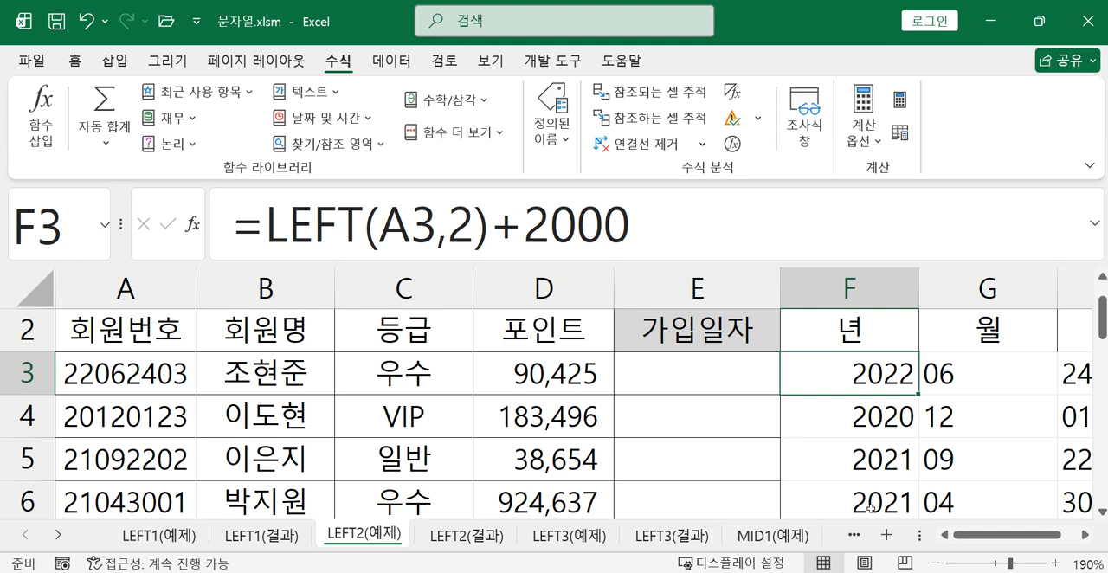
left_click(1084, 537)
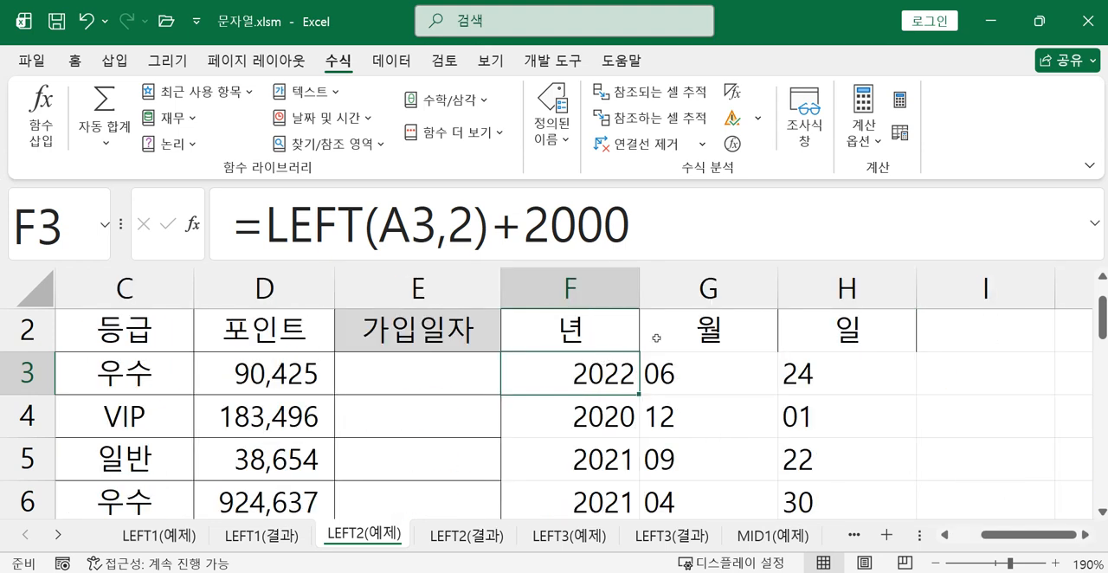
left_click(449, 380)
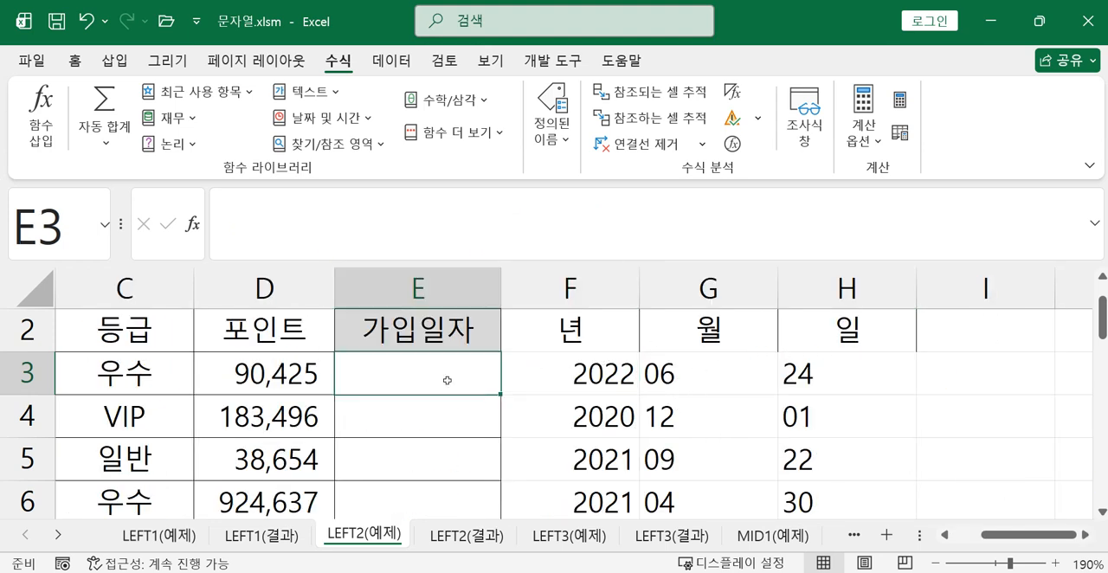
type("=")
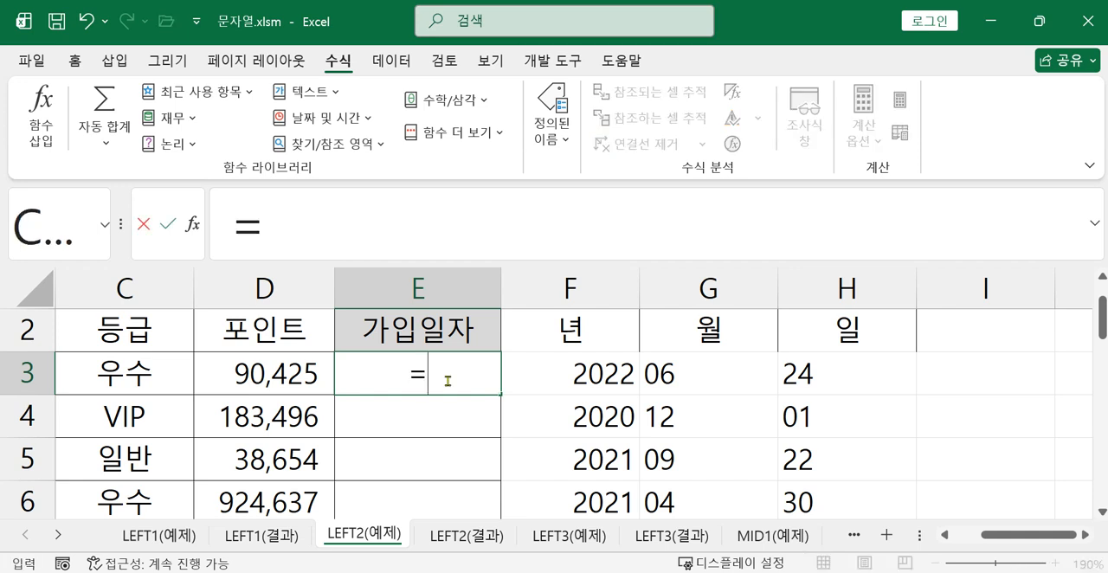
type("d")
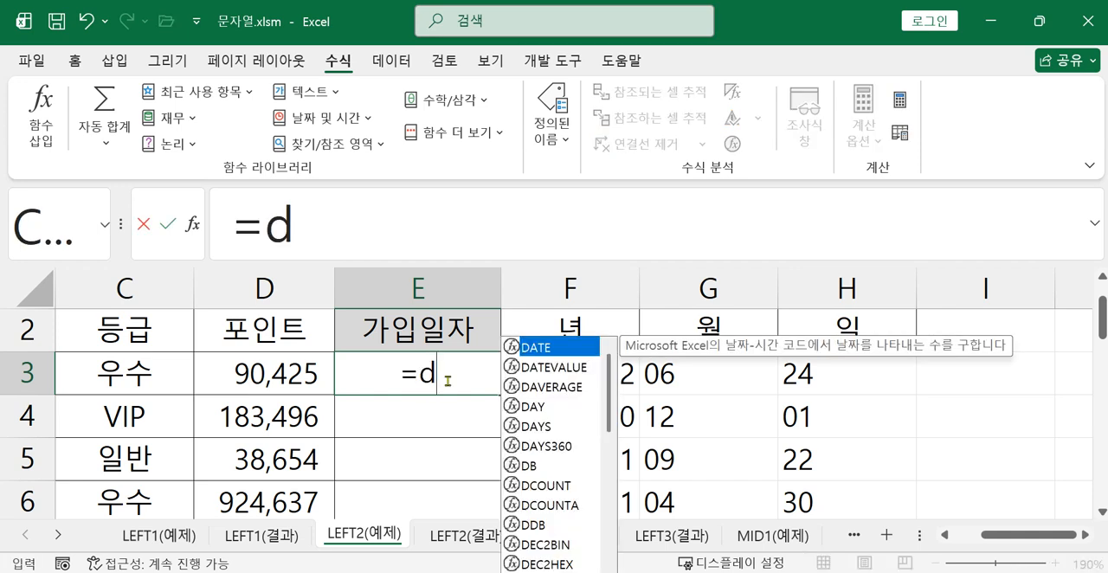
double_click(526, 346)
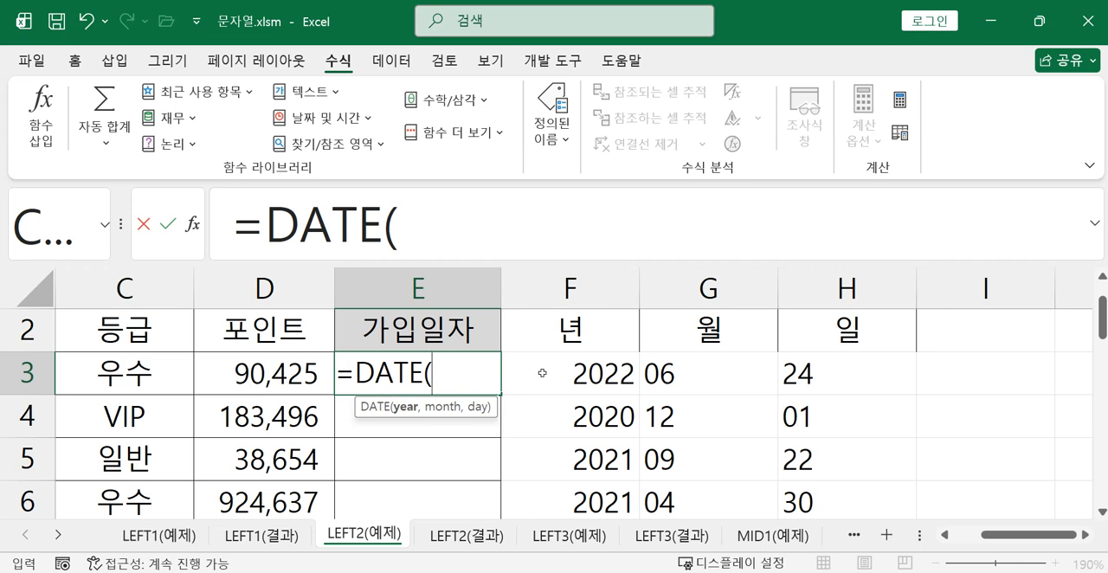
left_click(545, 373)
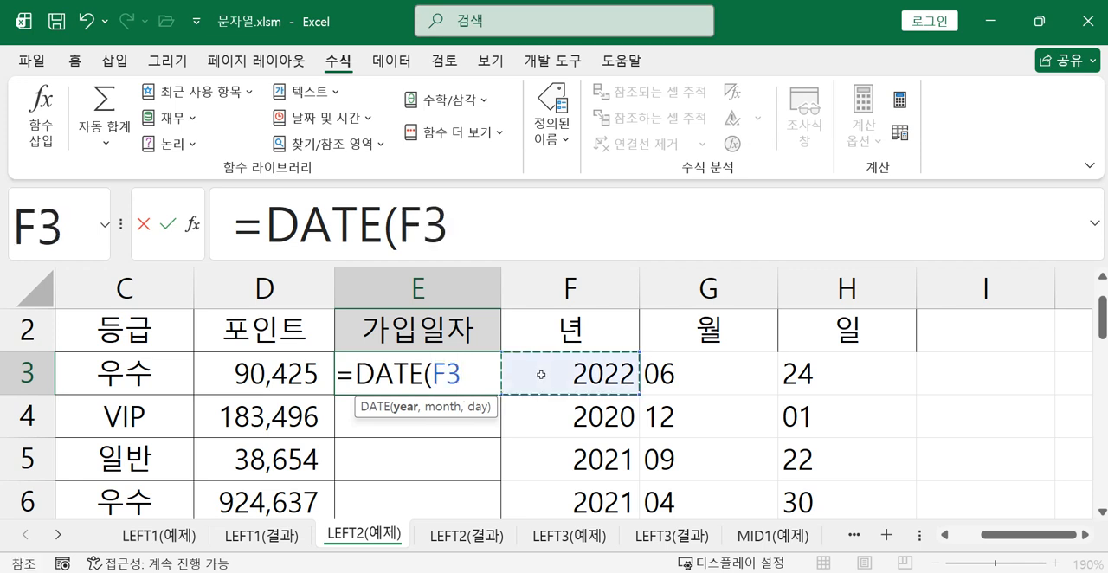
type(",")
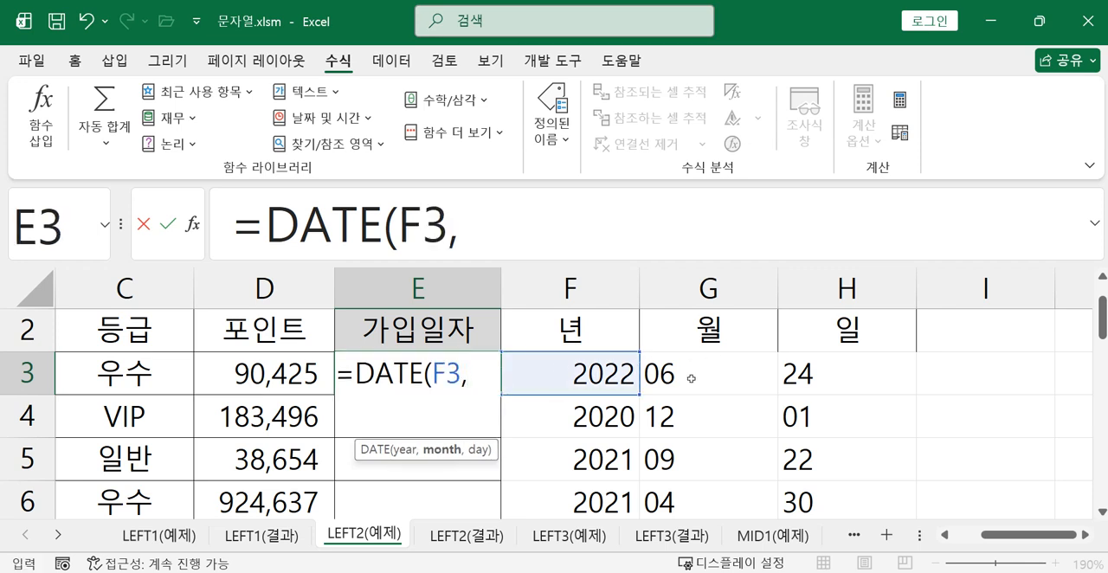
left_click(689, 366)
type(",")
left_click(815, 380)
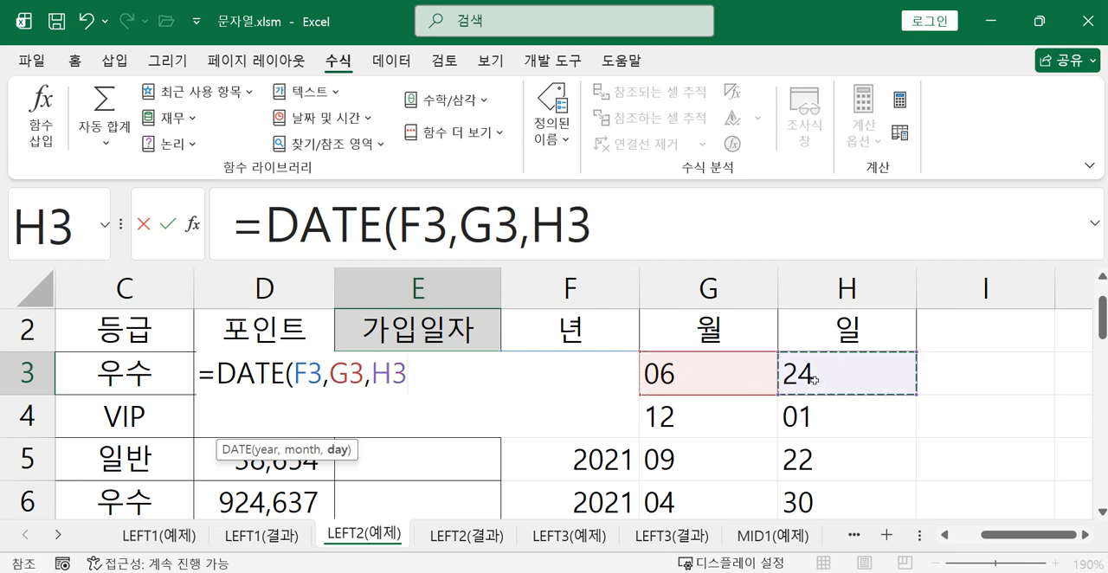
type(")")
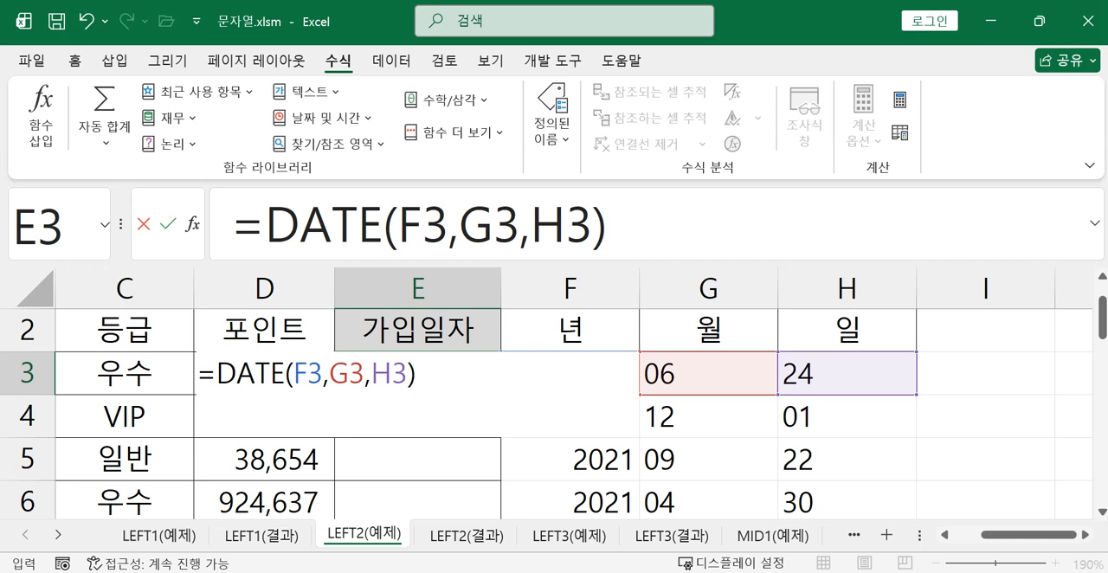
key("Return")
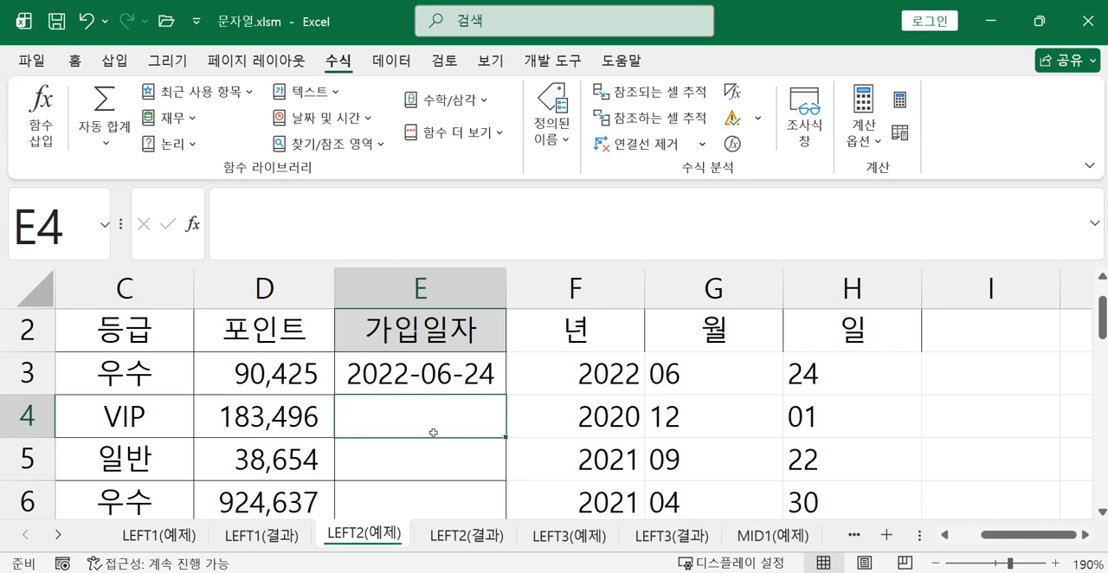
Enter =DATE(F4,G4,H4) in E4 to build the second member's 가입일자
type("=da")
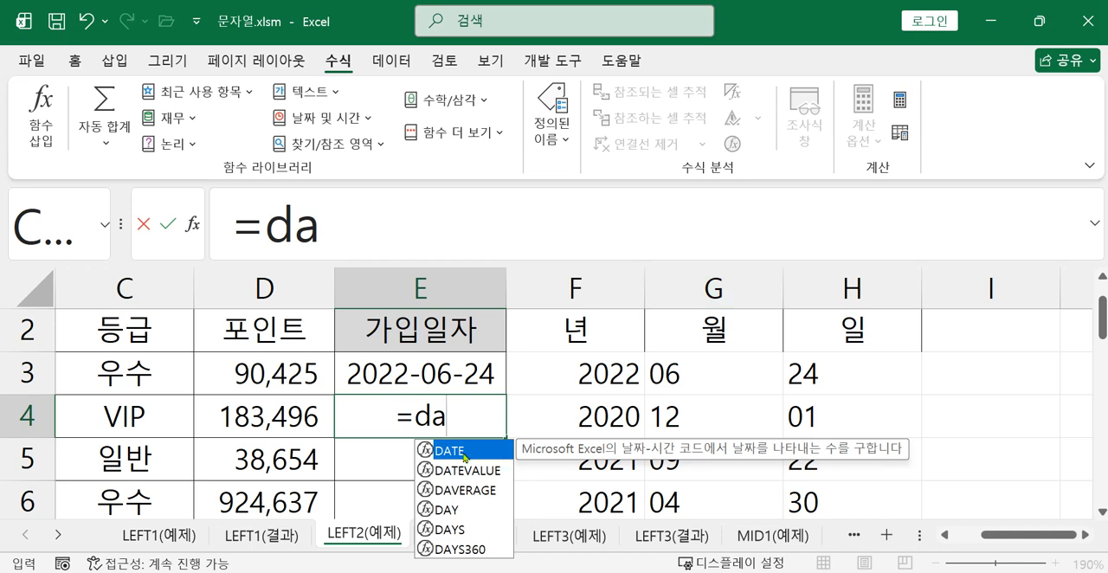
double_click(468, 451)
left_click(581, 420)
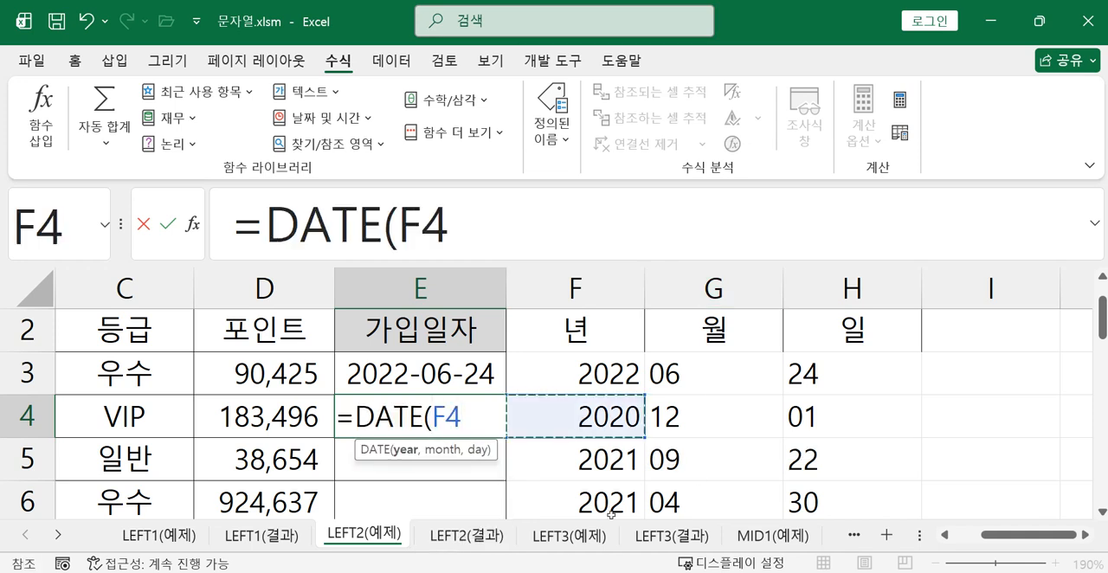
type(",")
left_click(713, 410)
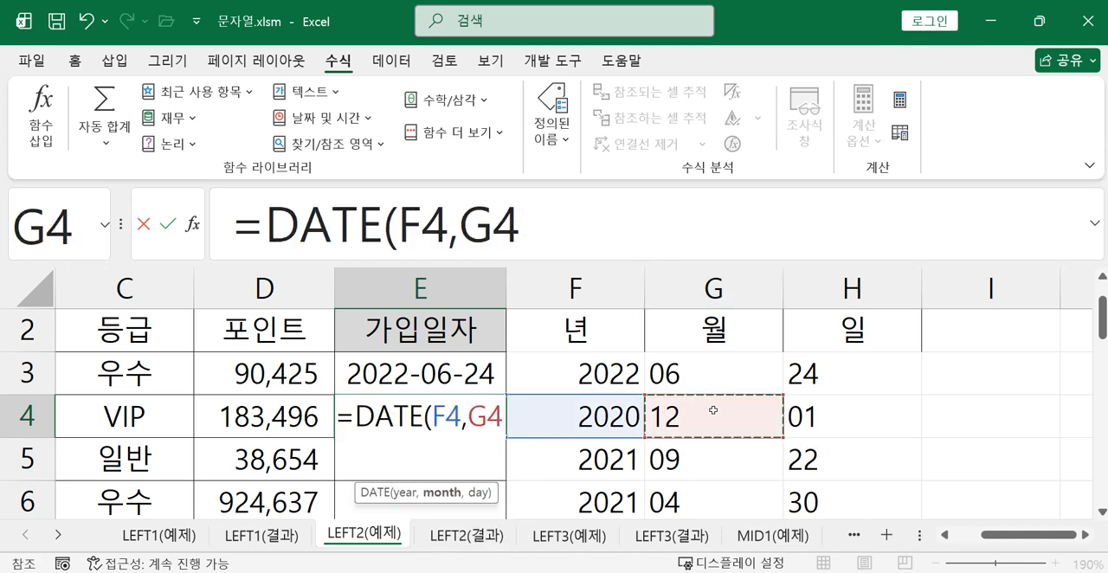
type(",")
left_click(822, 424)
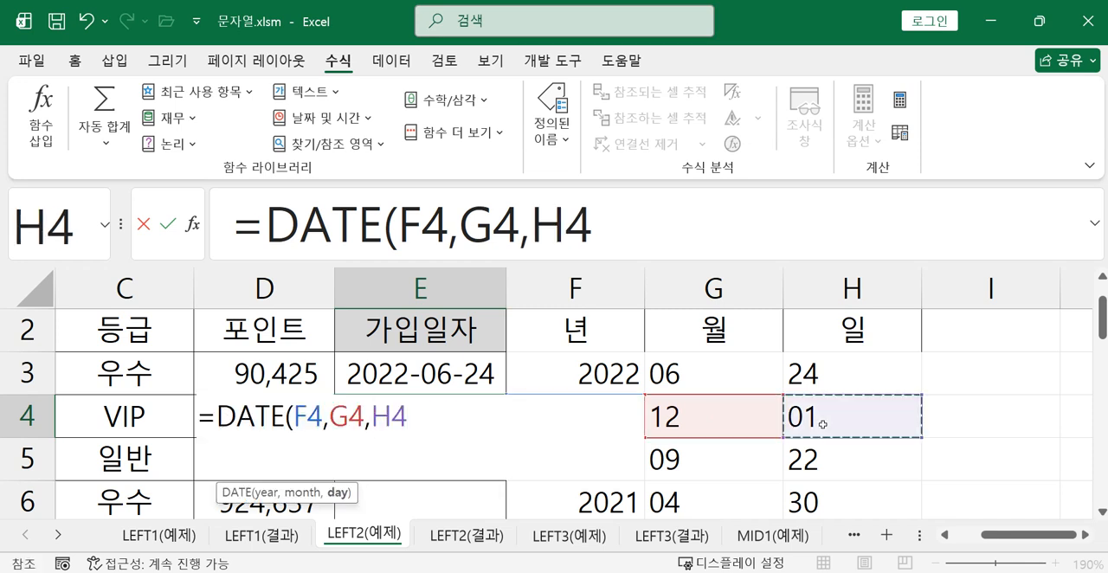
type(")")
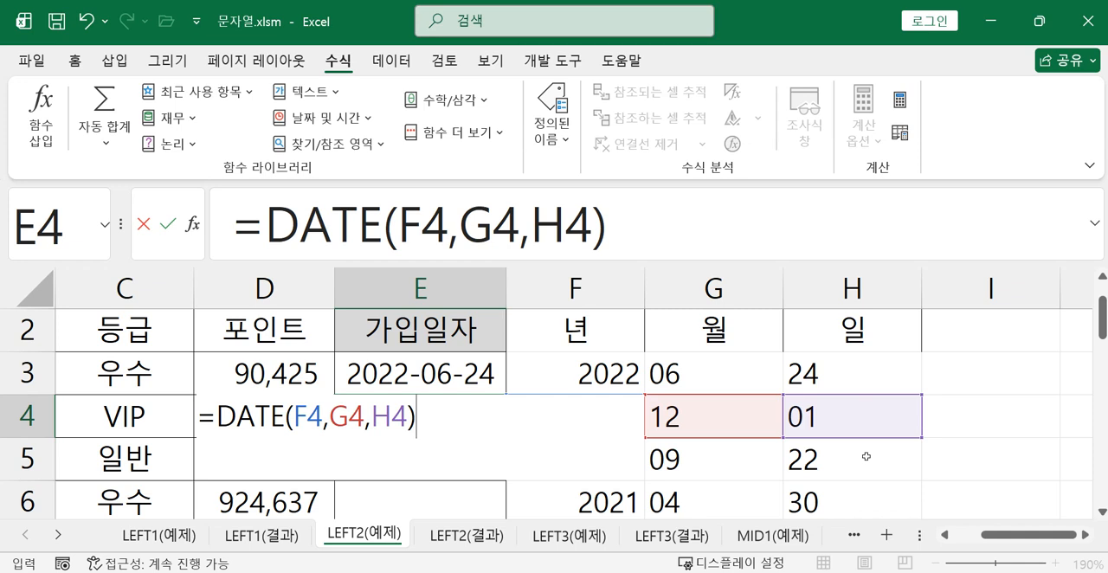
key("Return")
Fill the DATE formula from E4 down through E12 for the remaining members
left_click(451, 415)
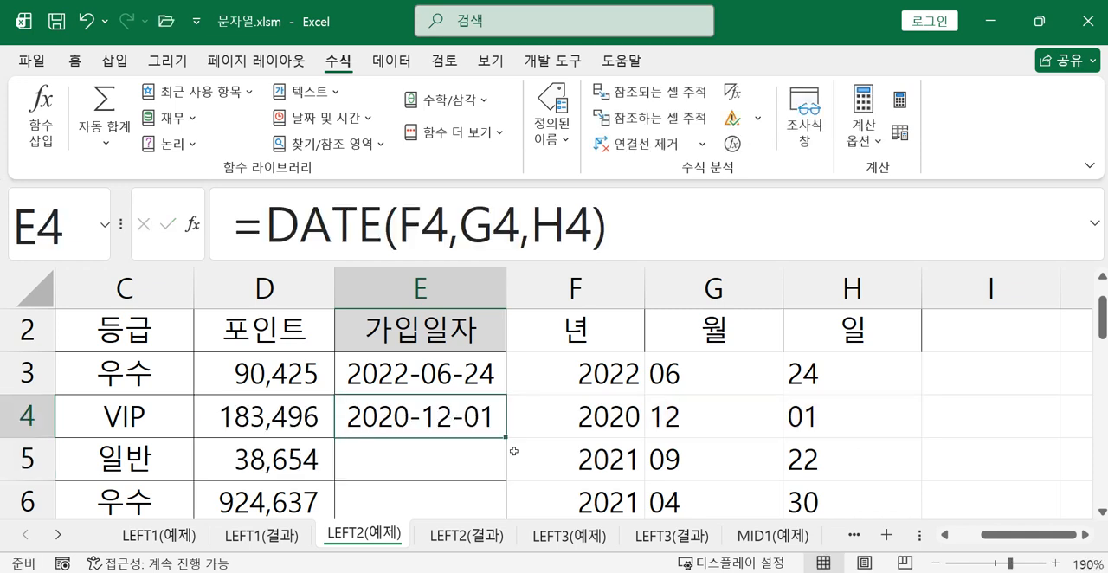
mouse_move(504, 437)
left_mouse_down()
mouse_move(508, 547)
mouse_move(496, 455)
left_mouse_up()
scroll(609, 459, "up", 2)
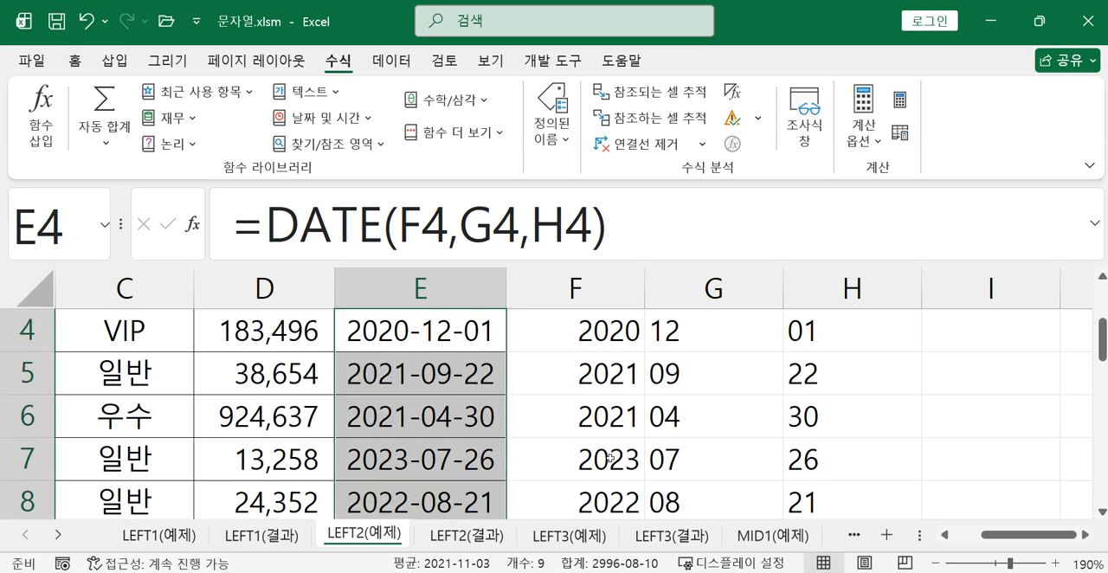
scroll(719, 430, "up", 1)
Examine the formulas behind the 가입일자, 년, 월 and 일 cells in row 3
left_click(400, 418)
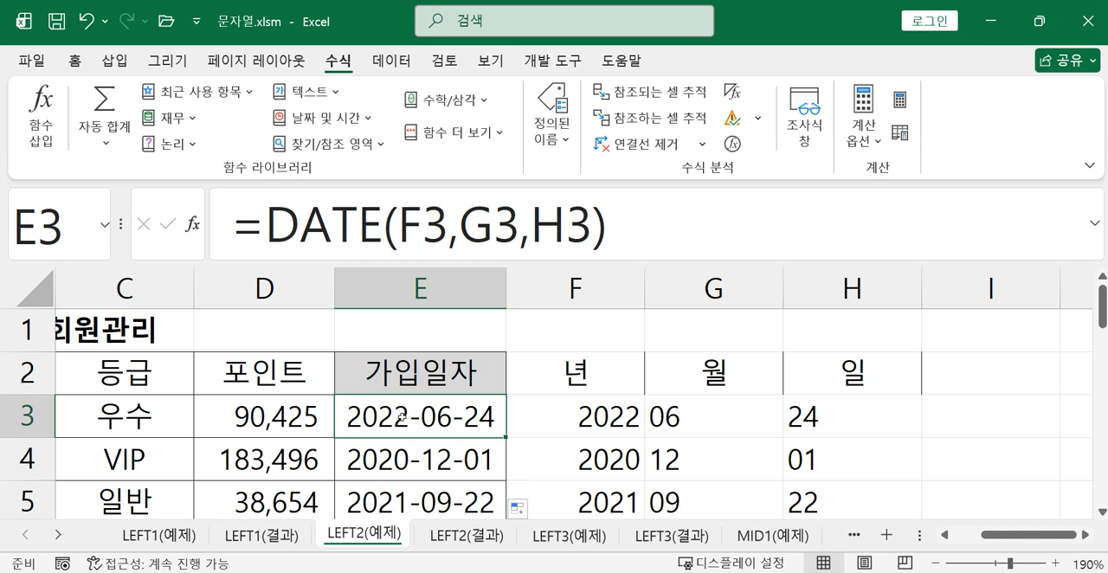
left_click(566, 417)
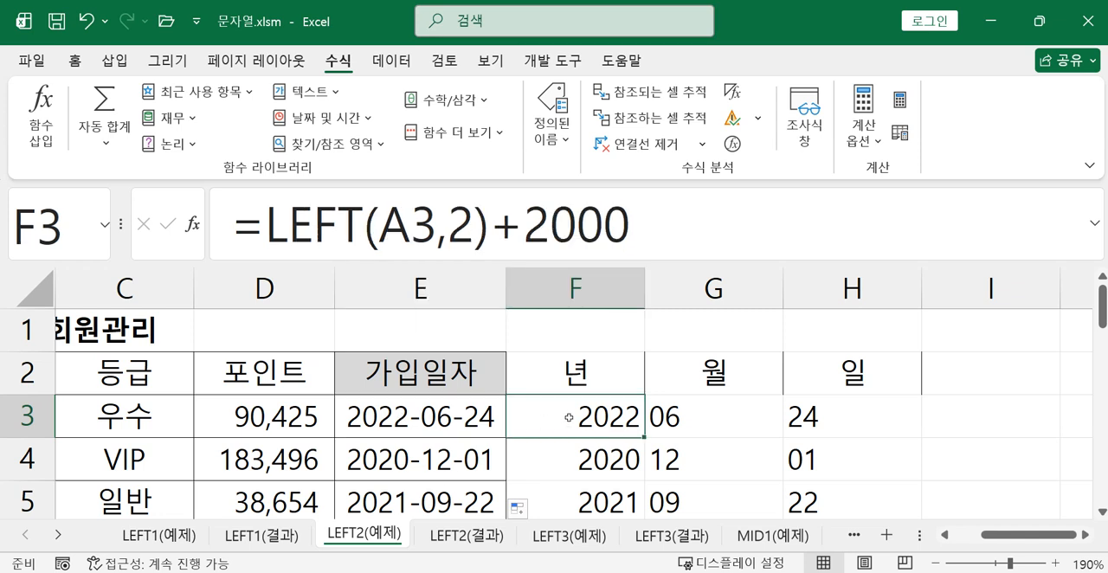
left_click(713, 426)
left_click(814, 416)
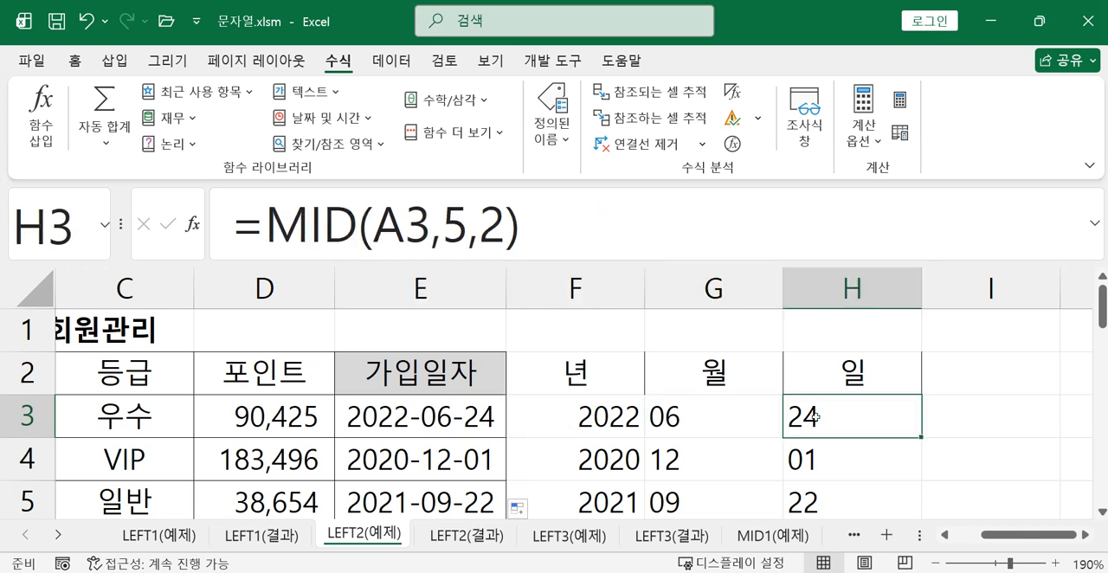
left_click(616, 430)
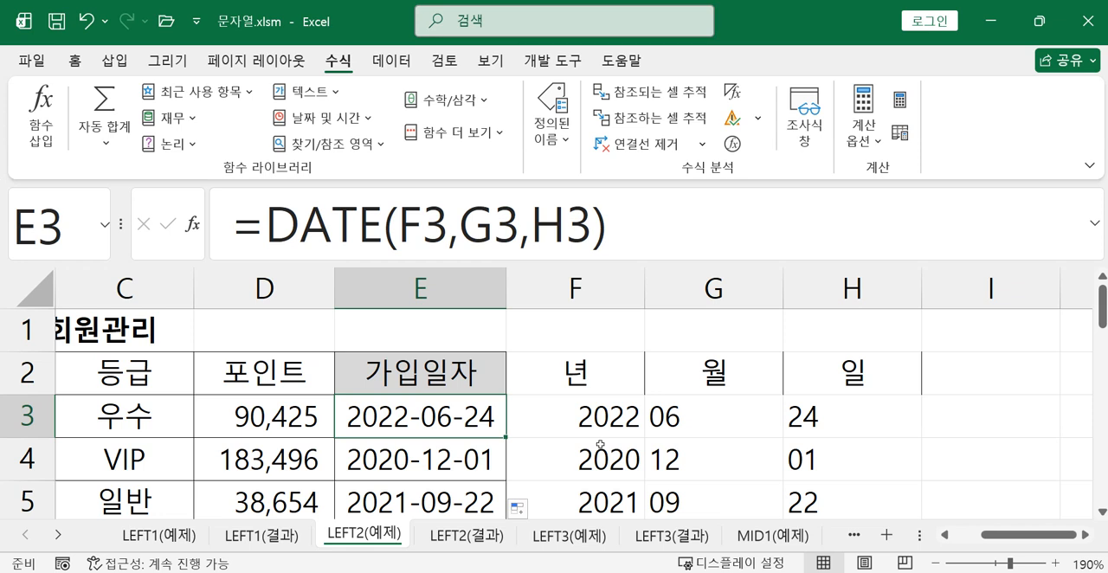
key("alt+Tab")
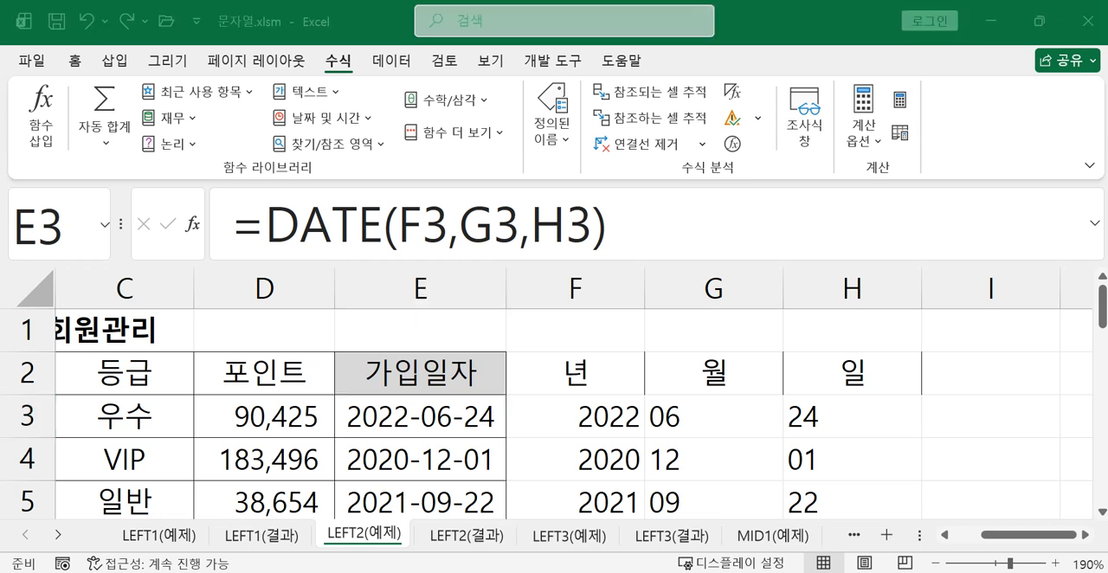
Clear the 가입일자 formulas from E3:E12
left_click(427, 453)
left_click_drag(460, 421, 473, 456)
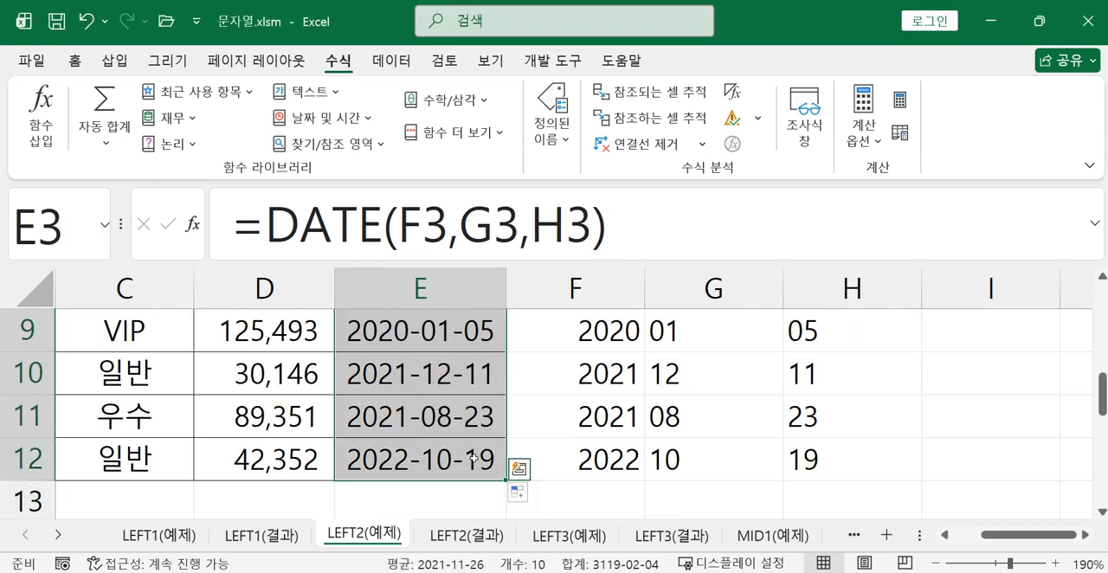
key("Delete")
Start a DATE formula in E3 with LEFT(A3,2)+2000 as its year argument
left_click(476, 407)
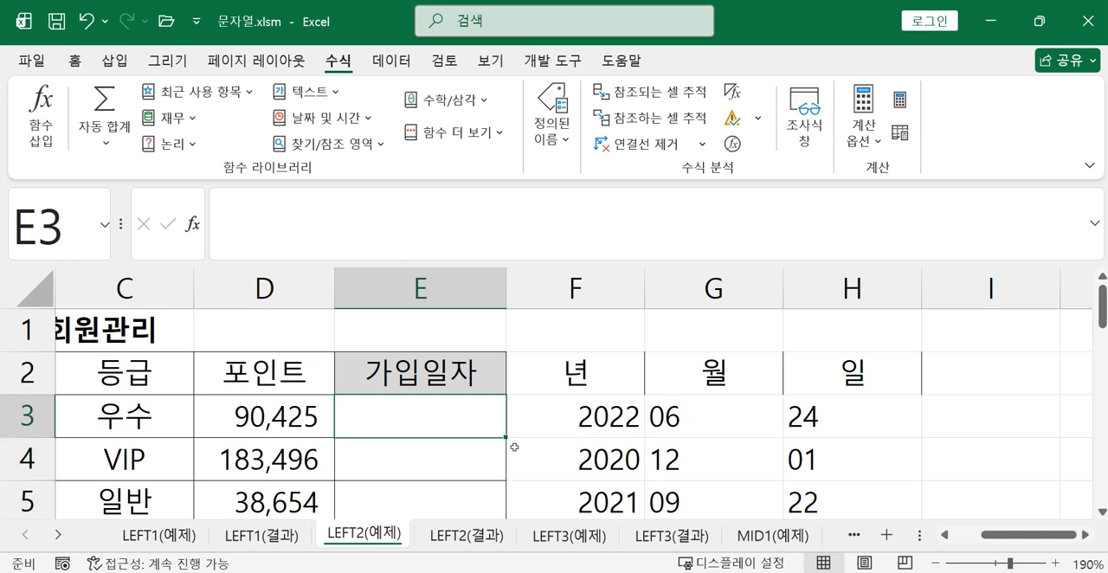
type("=da")
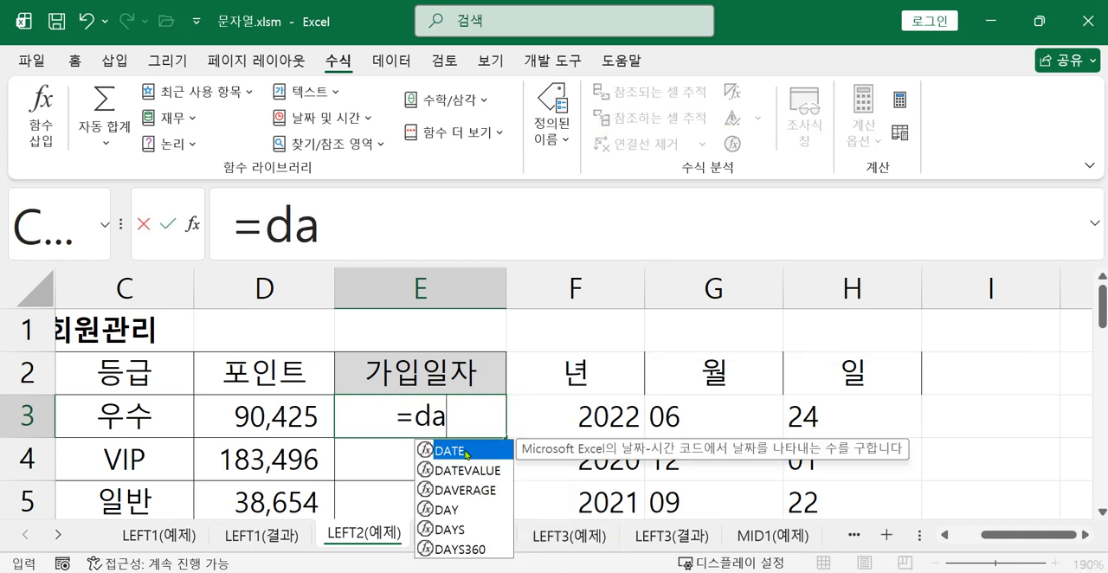
double_click(461, 449)
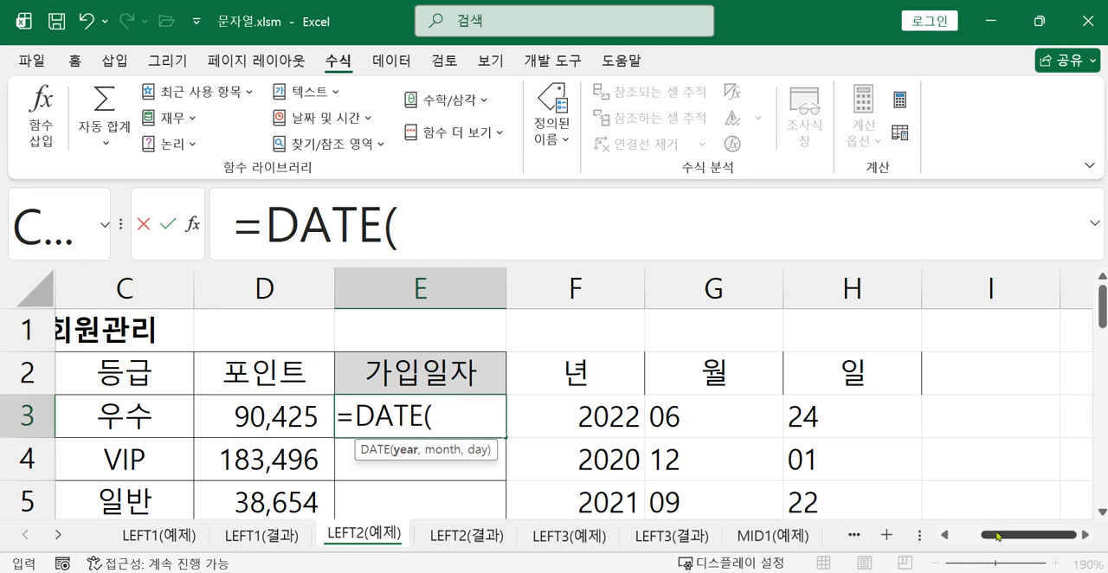
left_click(417, 195)
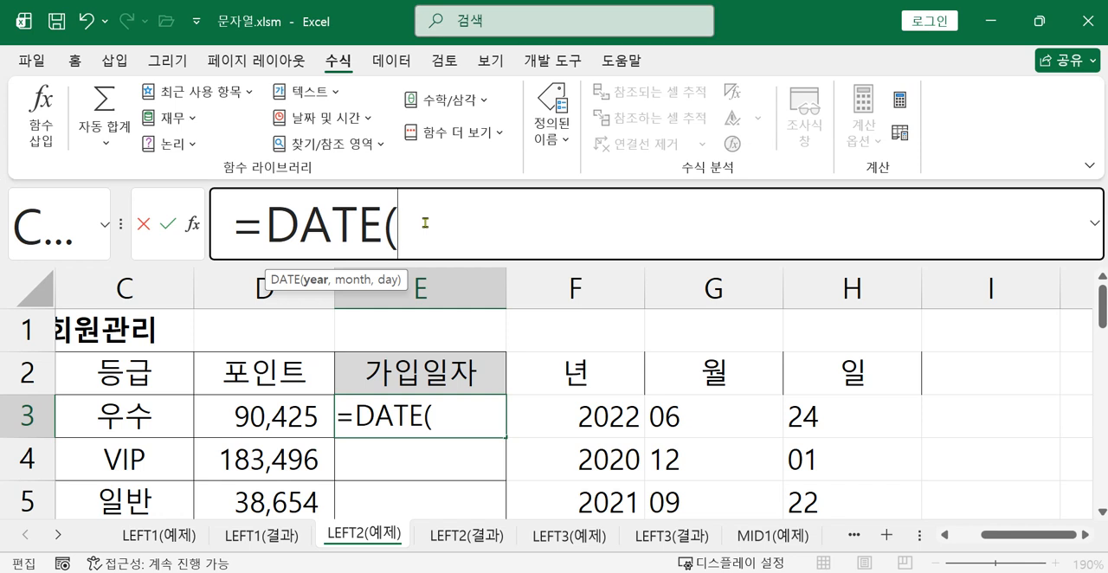
type("l")
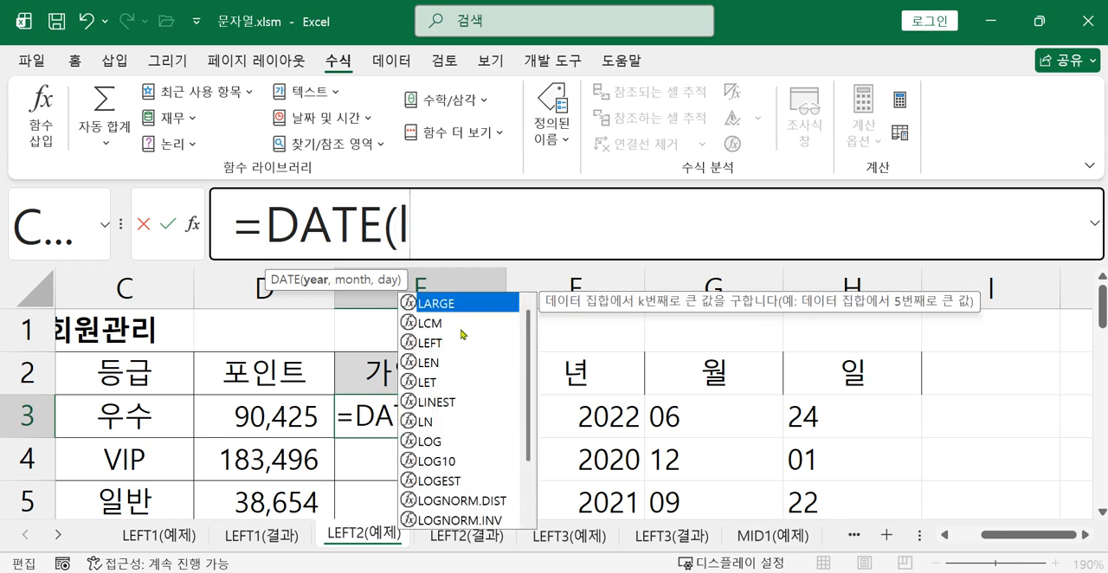
double_click(441, 343)
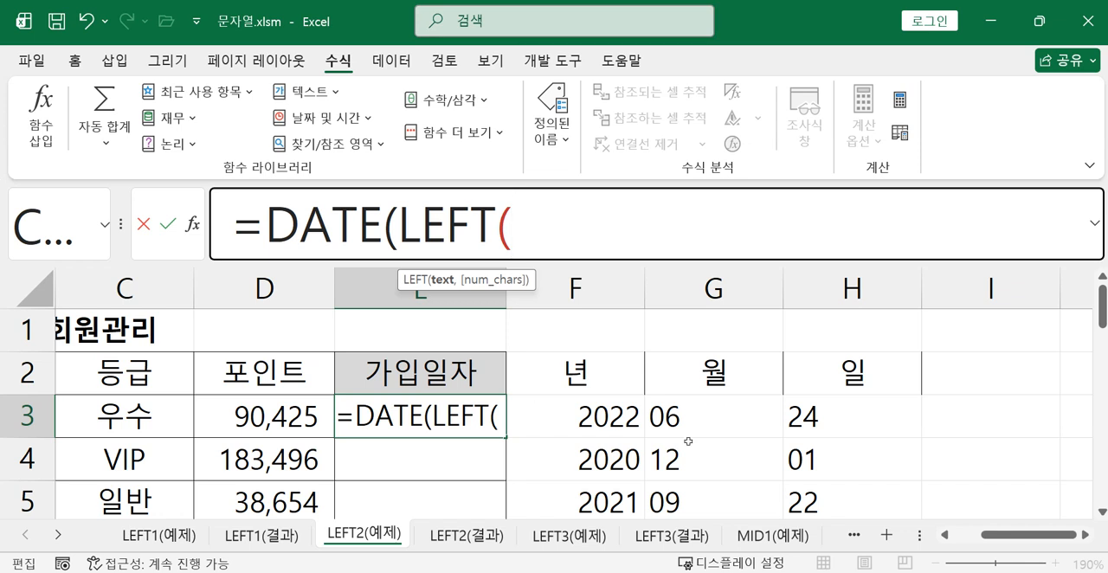
left_click_drag(1005, 535, 872, 529)
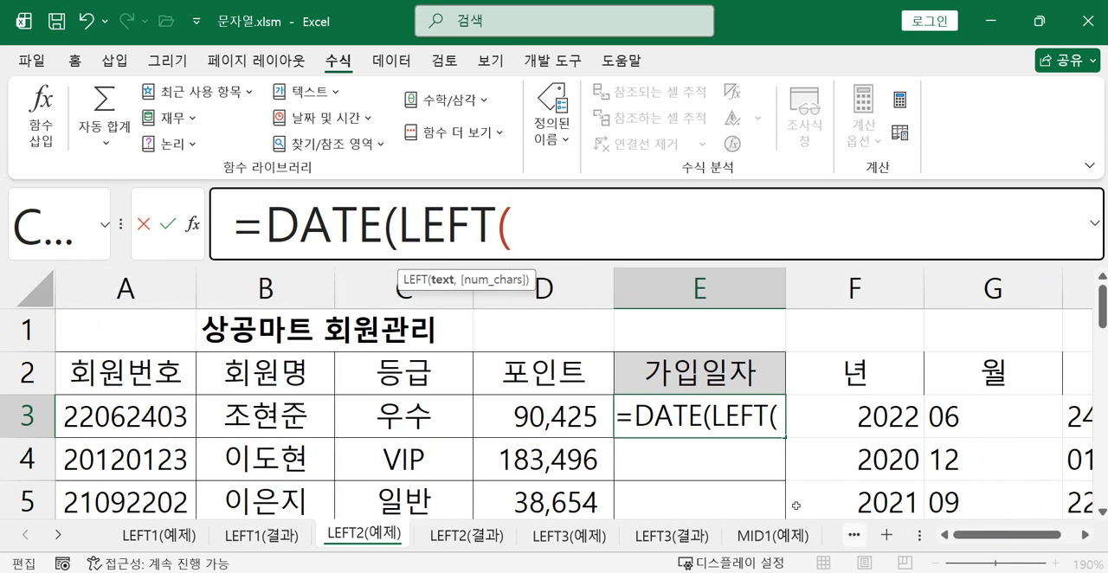
left_click(154, 419)
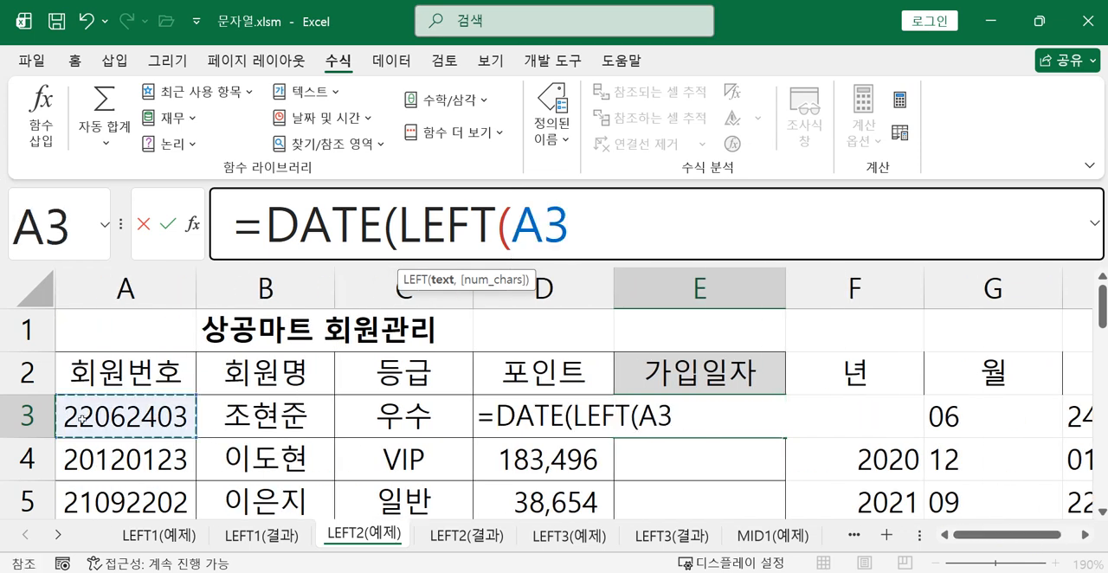
type(",2")
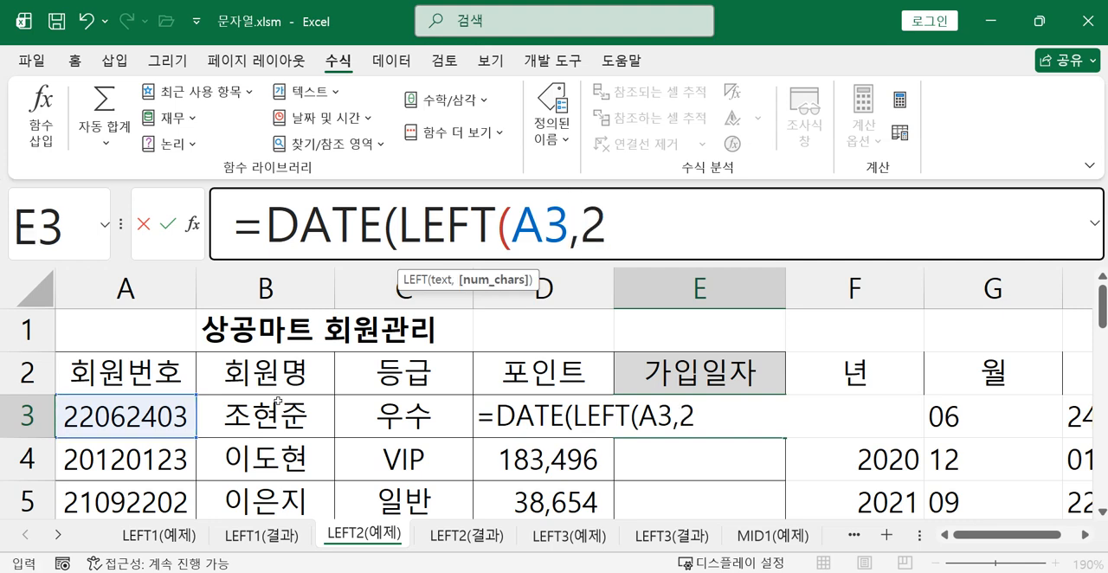
type(")+20")
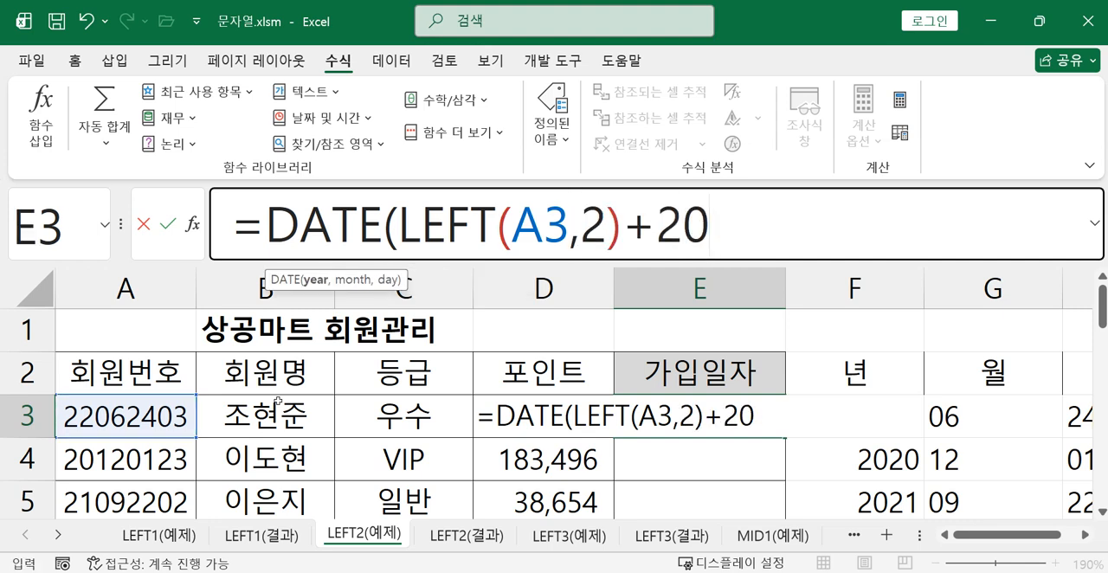
type("00,")
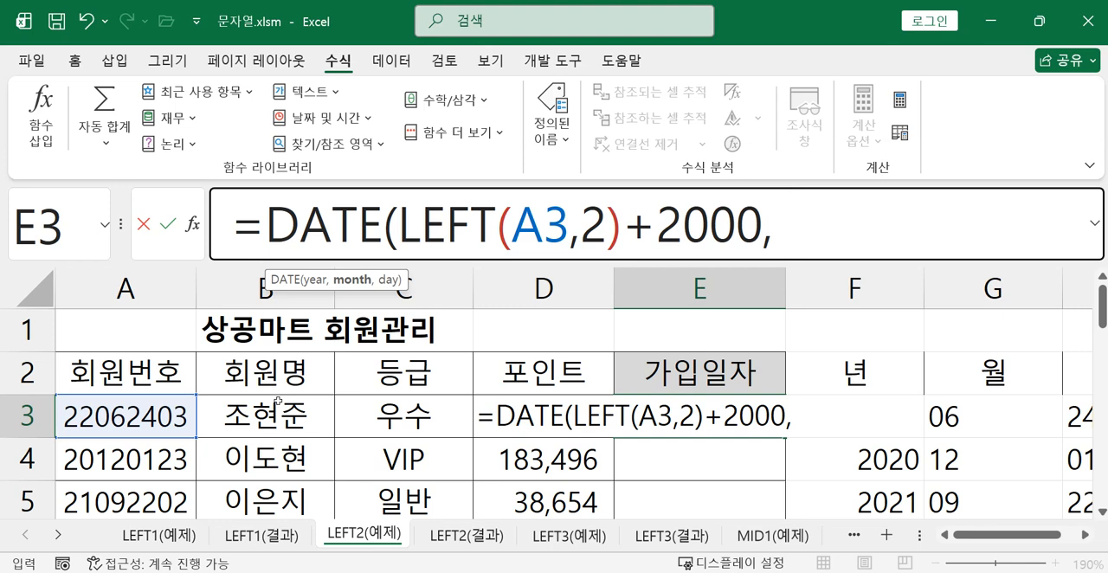
Add MID(A3,3,2) as the month argument of the DATE formula, expanding the formula bar for room
type("mi")
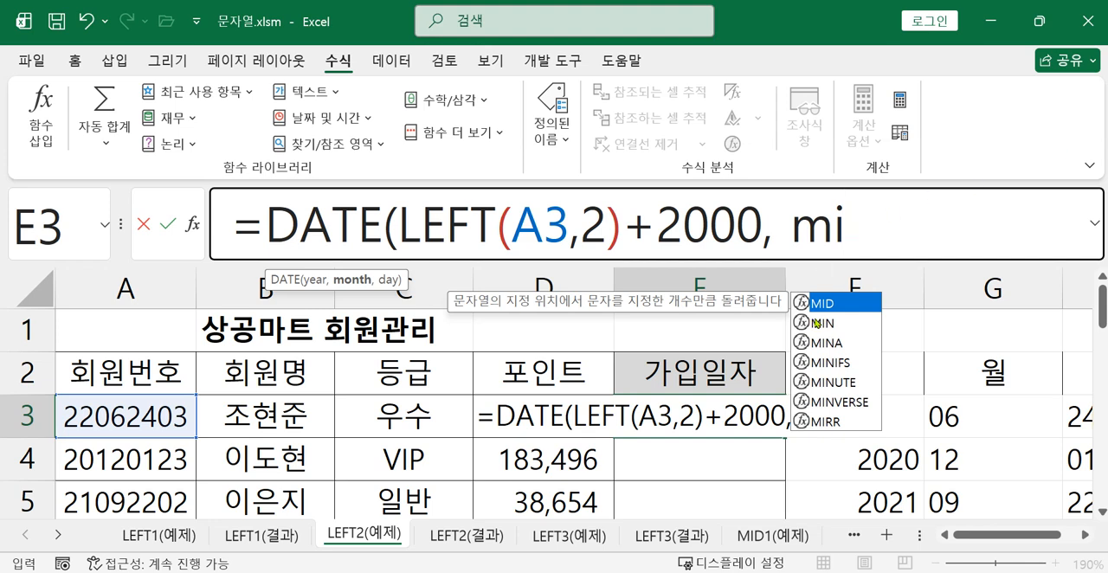
key("Tab")
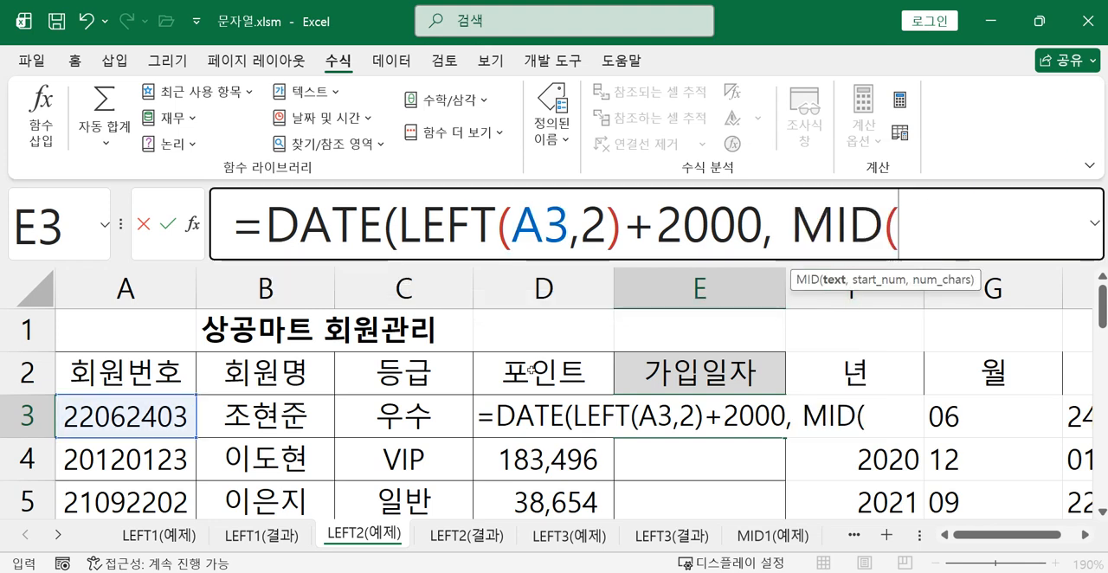
left_click(124, 420)
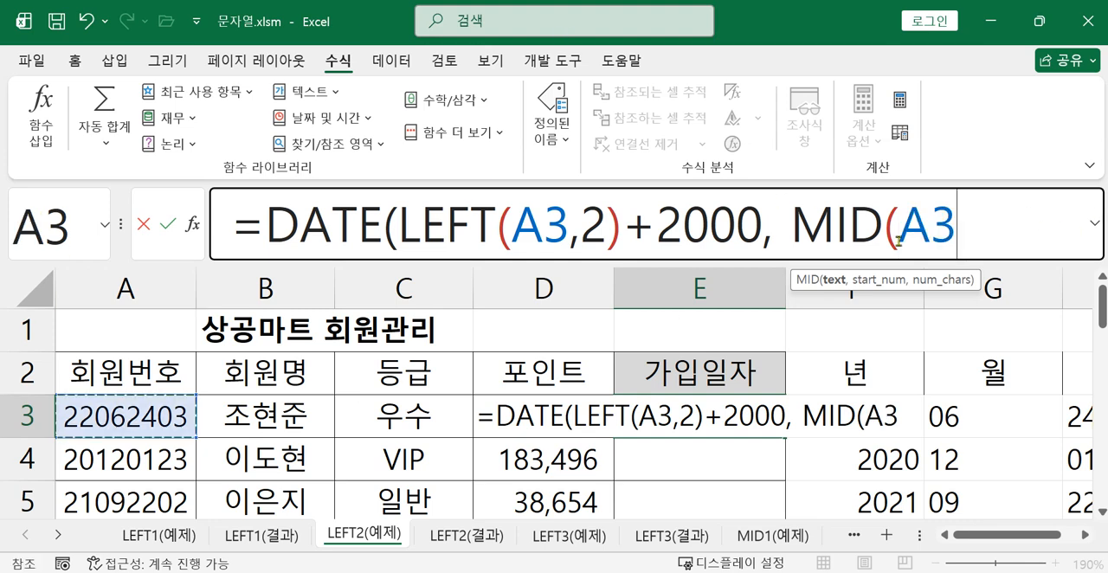
left_click(1095, 222)
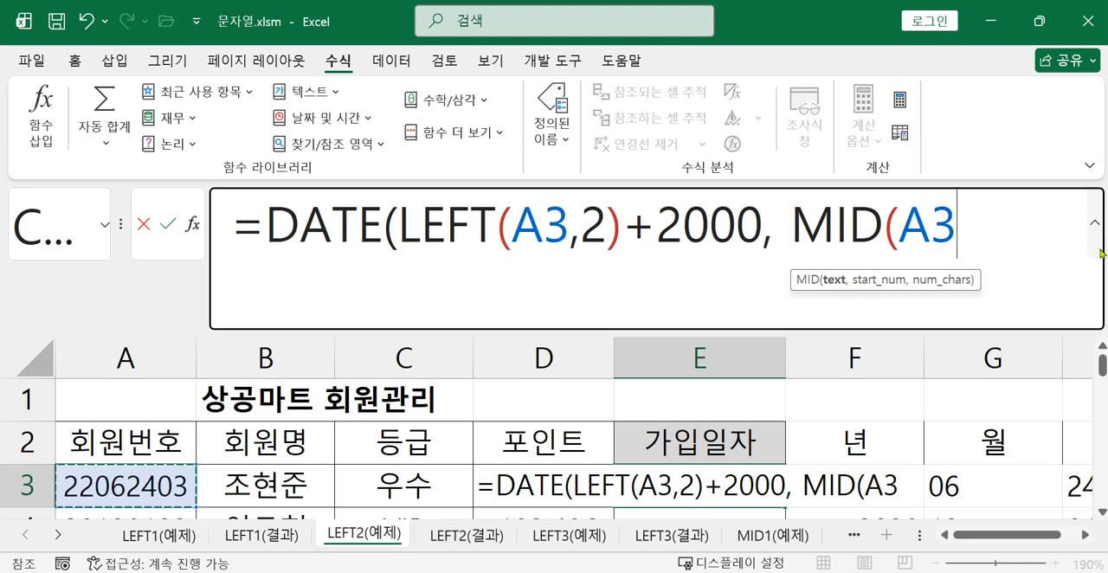
type(",3,")
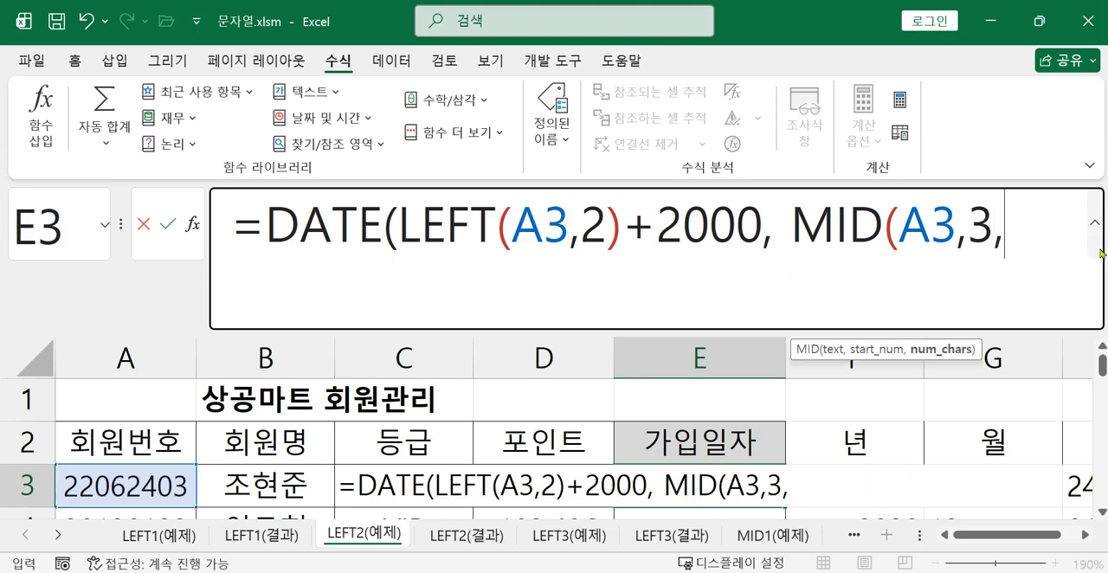
type("2)")
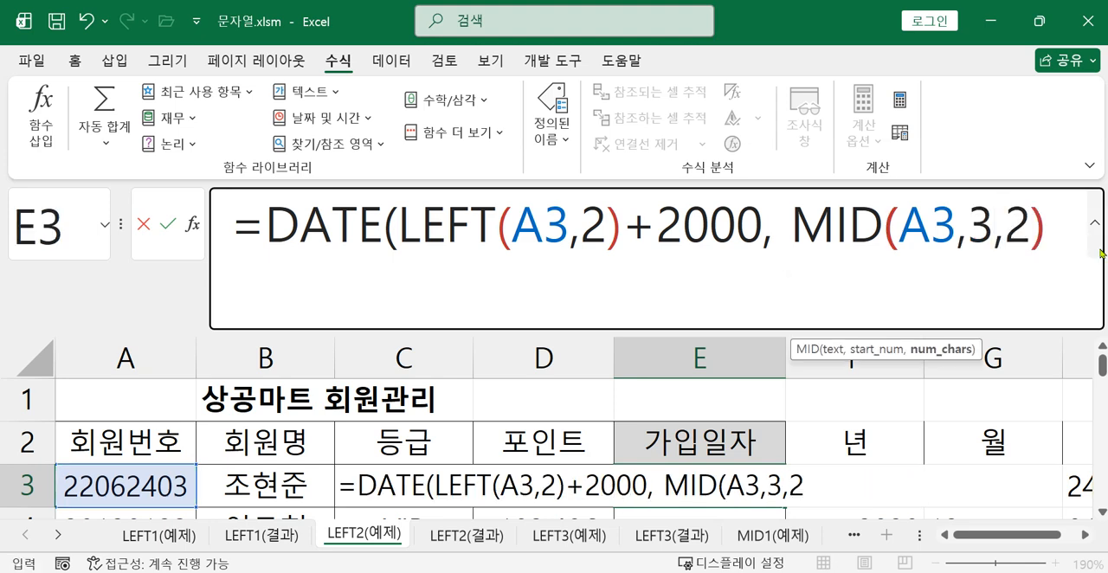
type(",")
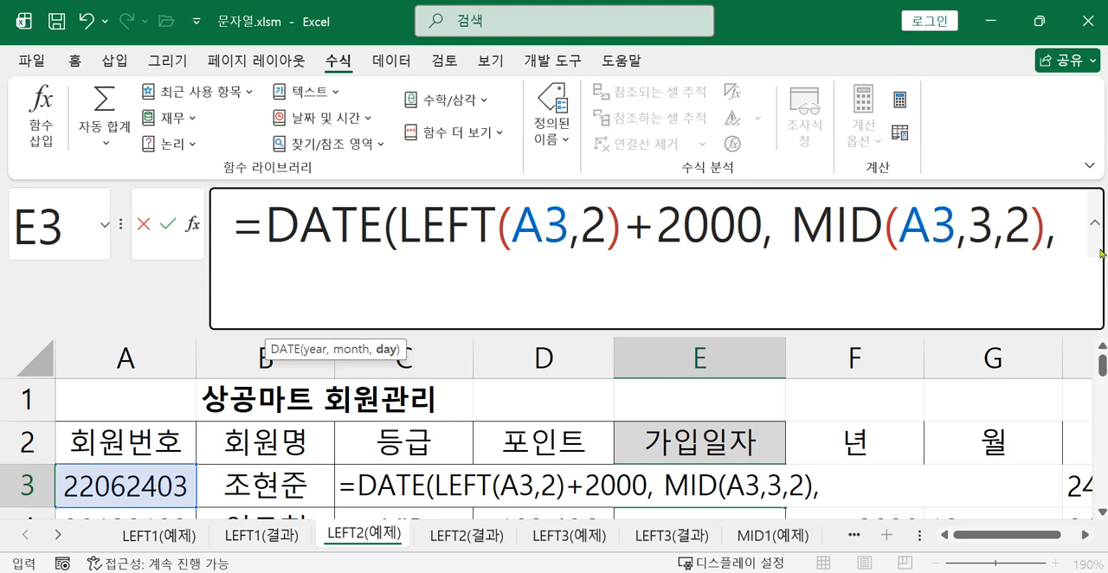
Add MID(A3,5,2) as the day argument, complete the nested DATE formula in E3 and review it
type("mi")
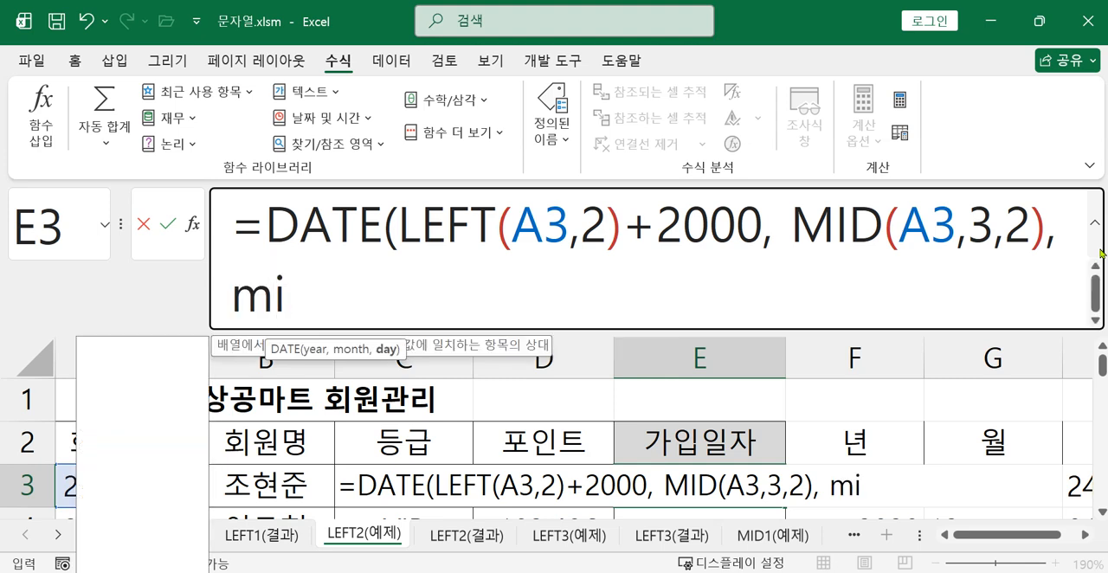
type("d")
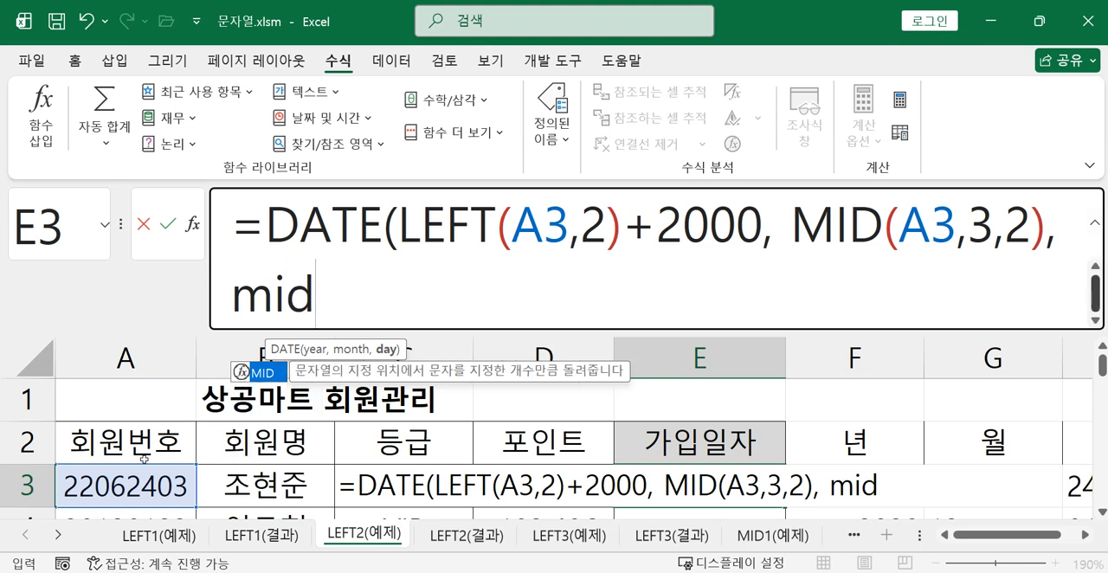
double_click(271, 372)
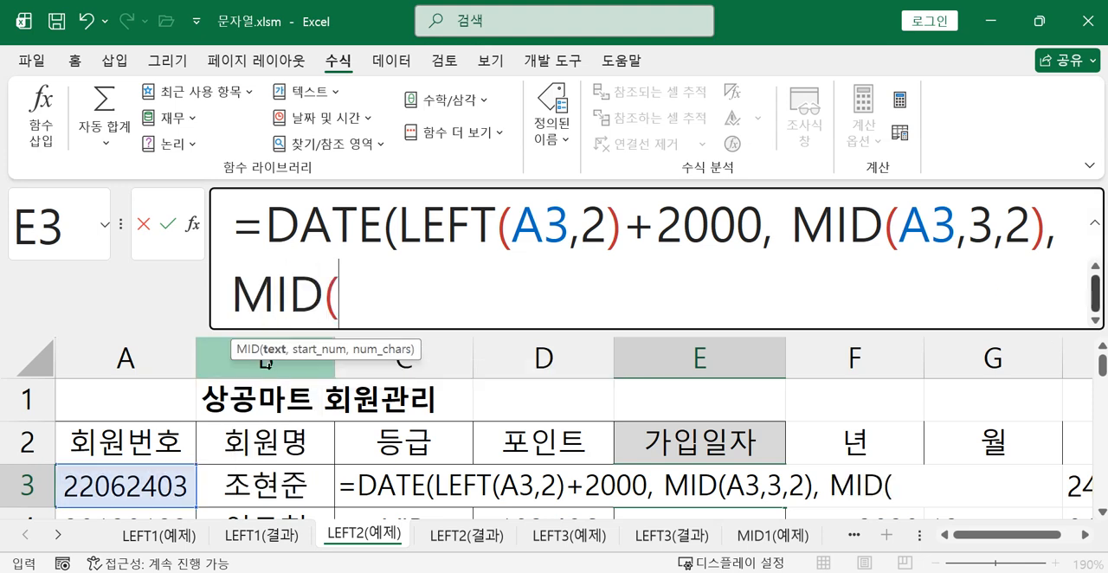
left_click(195, 483)
type(",5")
type(",2)")
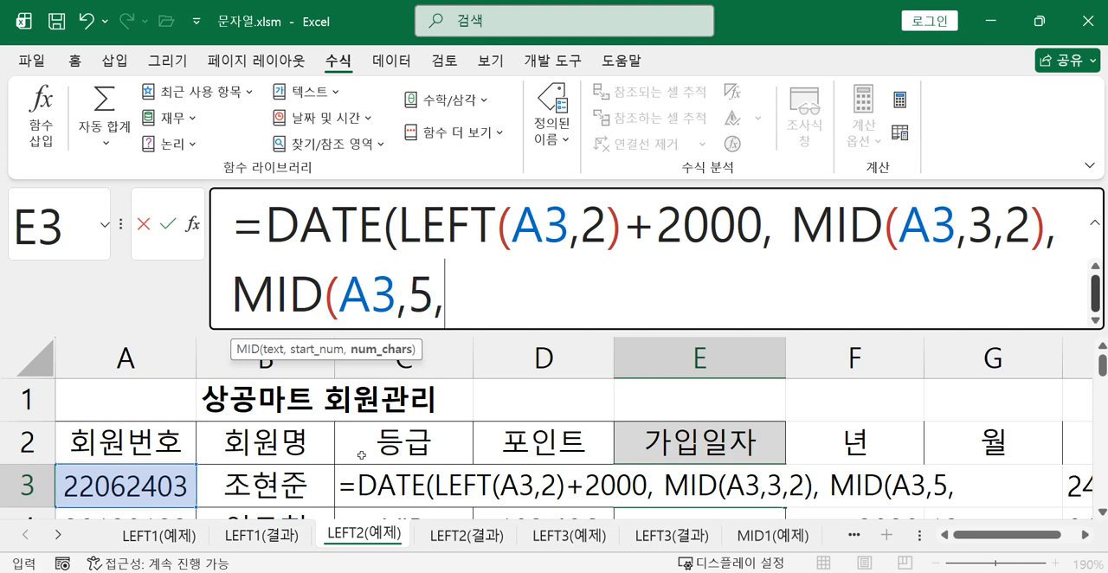
type(" )")
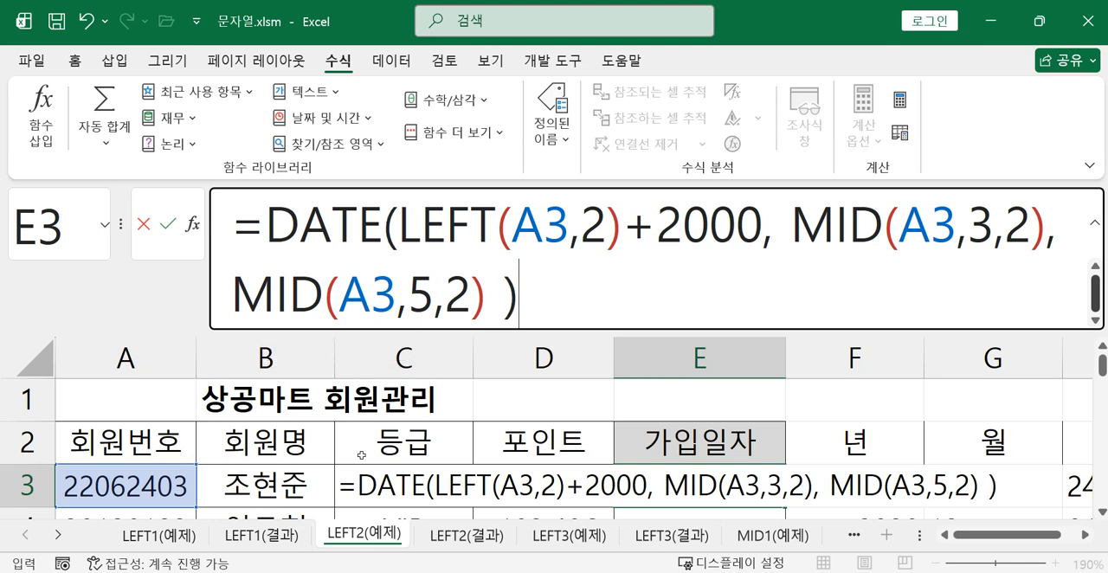
key("Return")
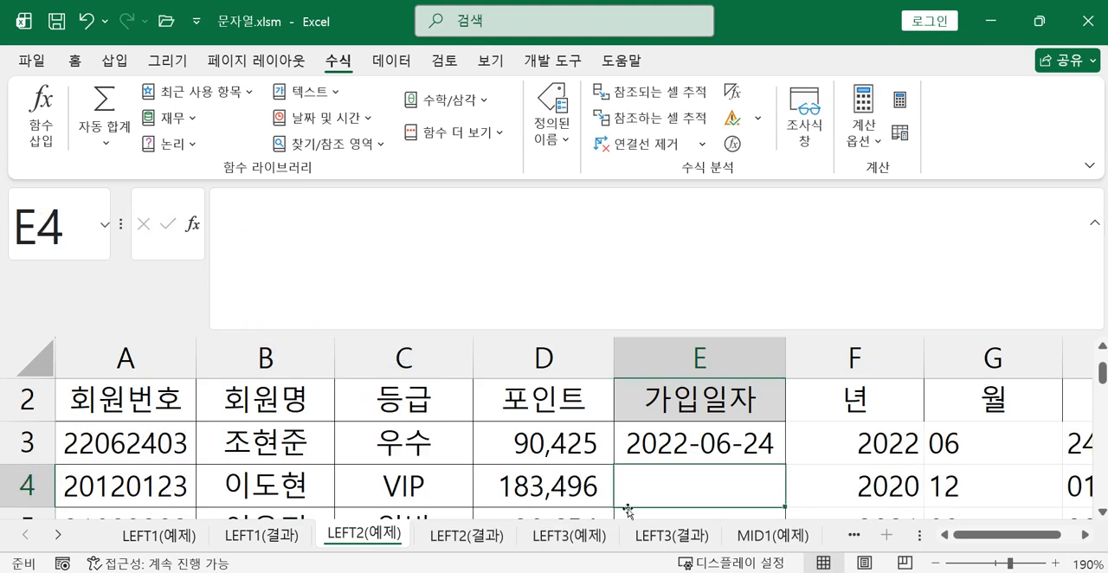
left_click(733, 439)
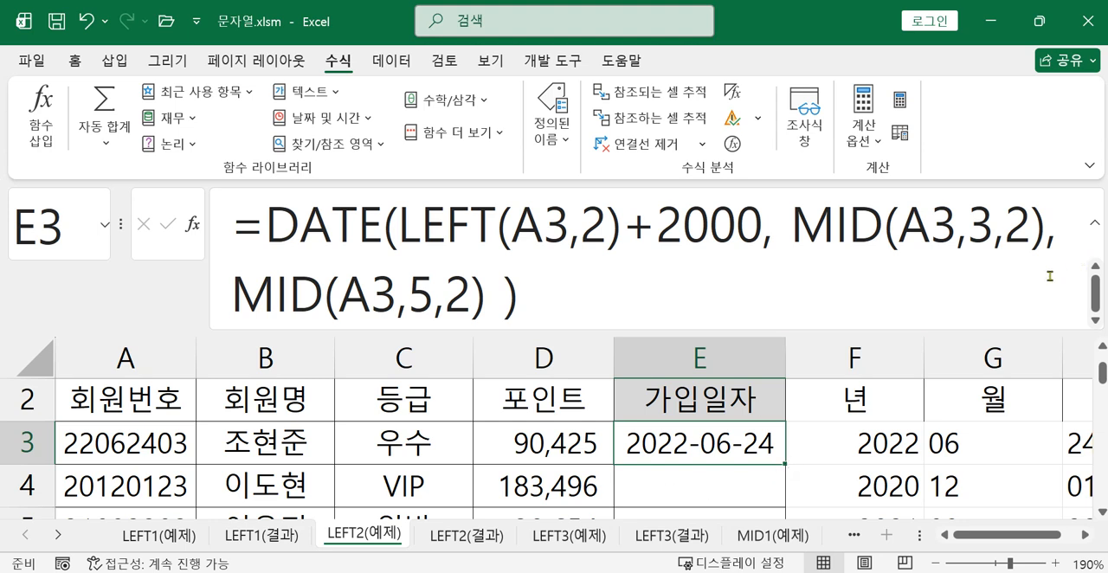
Start a DATE formula in E4 using the function arguments dialog, with left(A4,2)+2000 as the Year argument
left_click(683, 488)
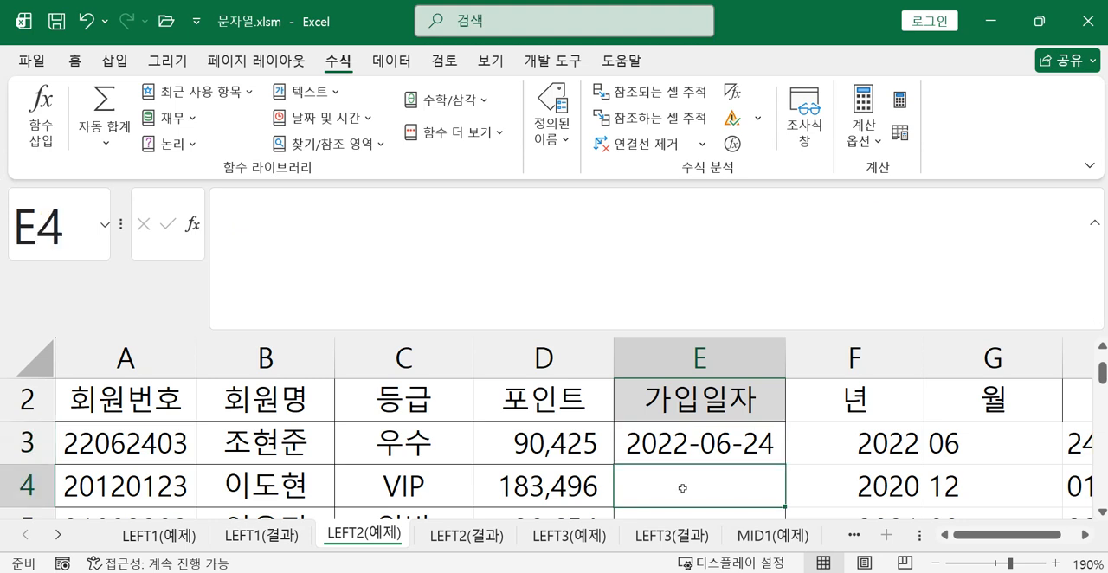
type("=")
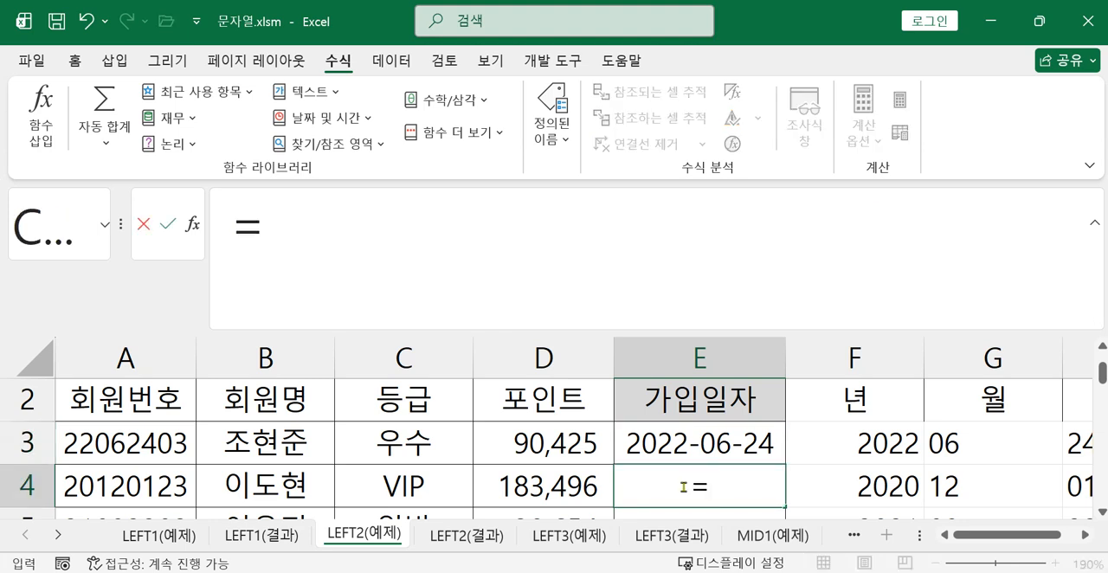
type("da")
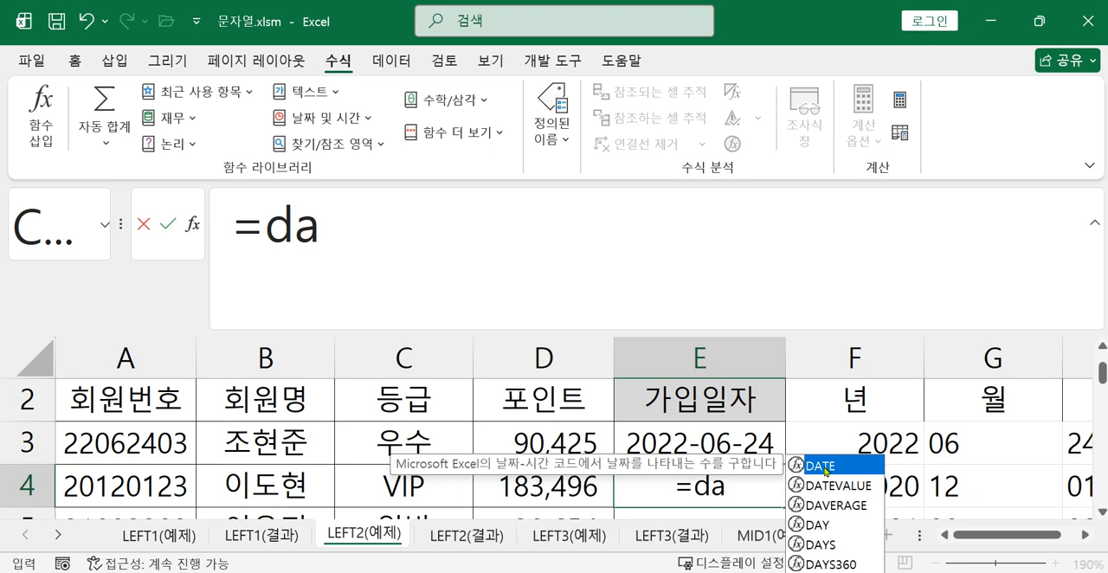
double_click(823, 466)
left_click(192, 223)
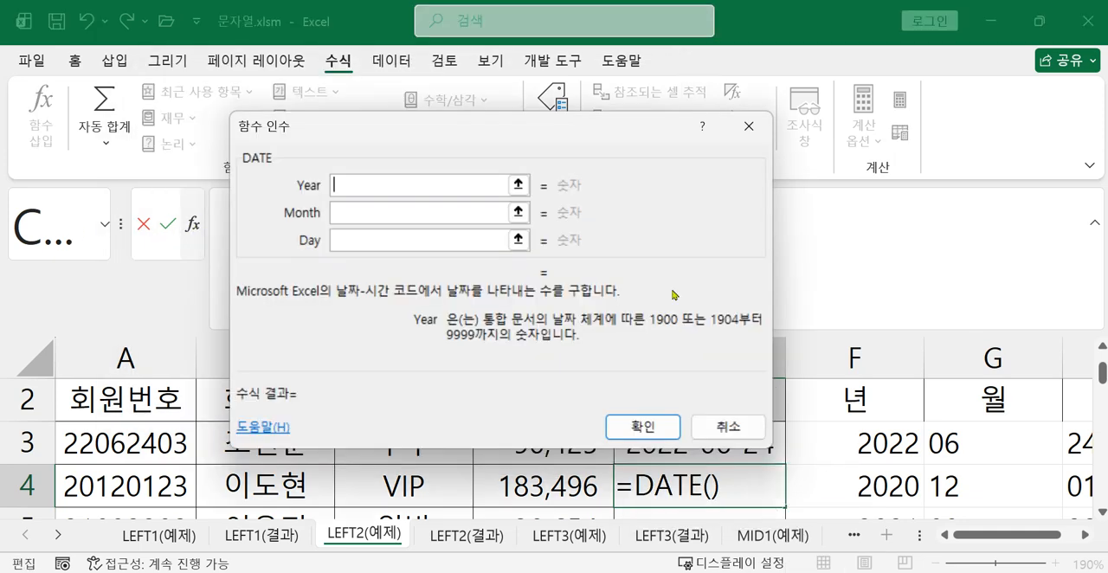
left_click_drag(450, 136, 695, 228)
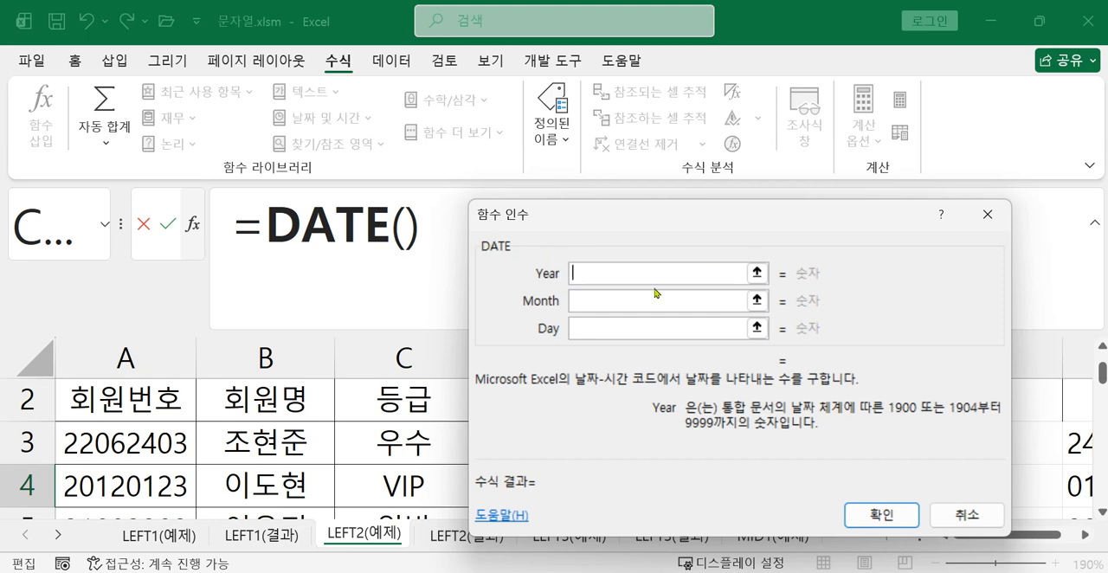
type("left")
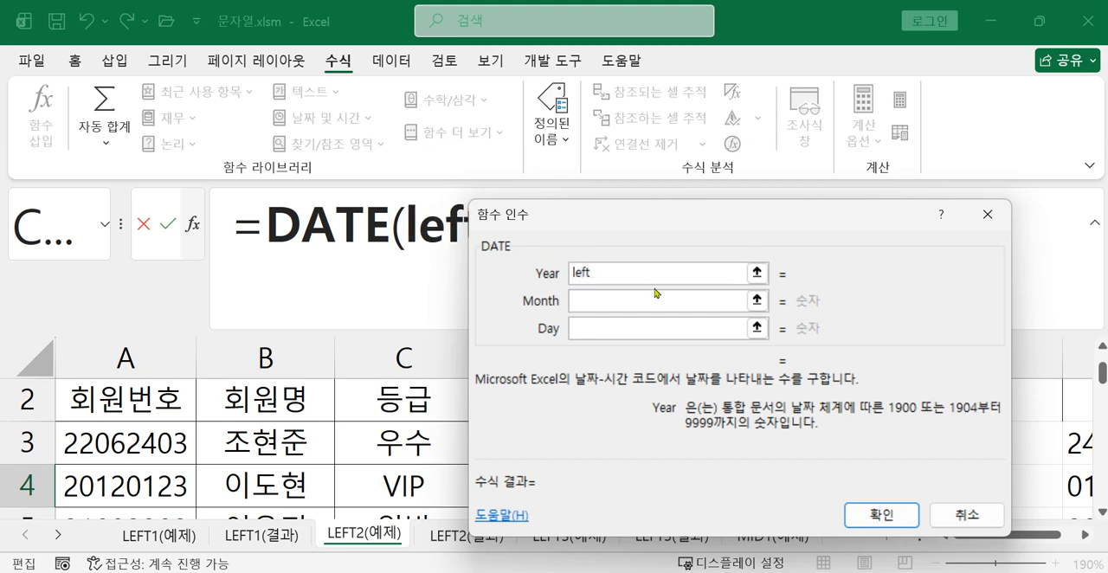
type("(")
left_click_drag(572, 215, 622, 123)
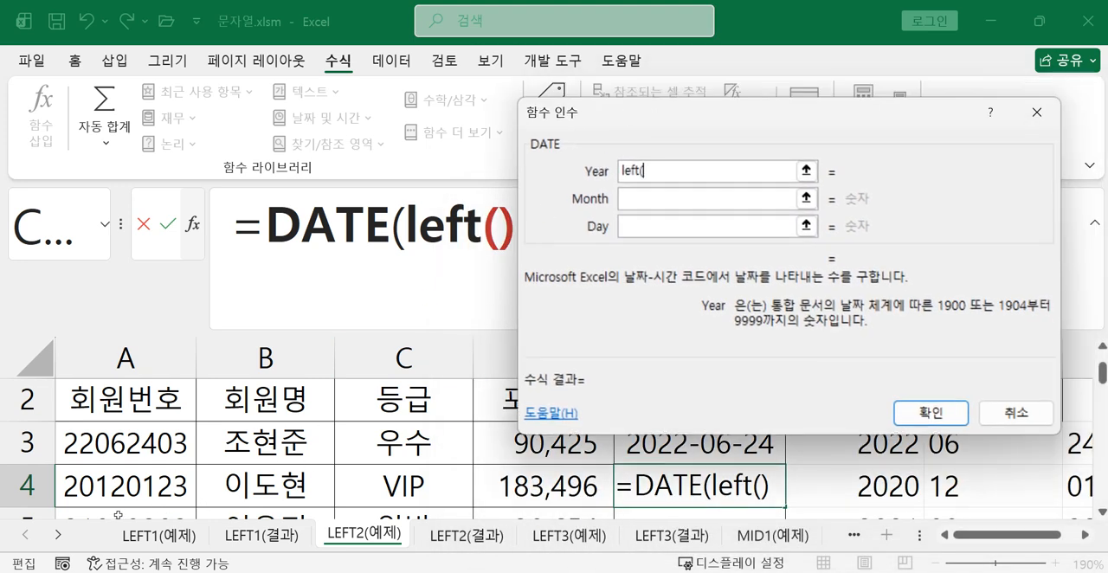
left_click(141, 490)
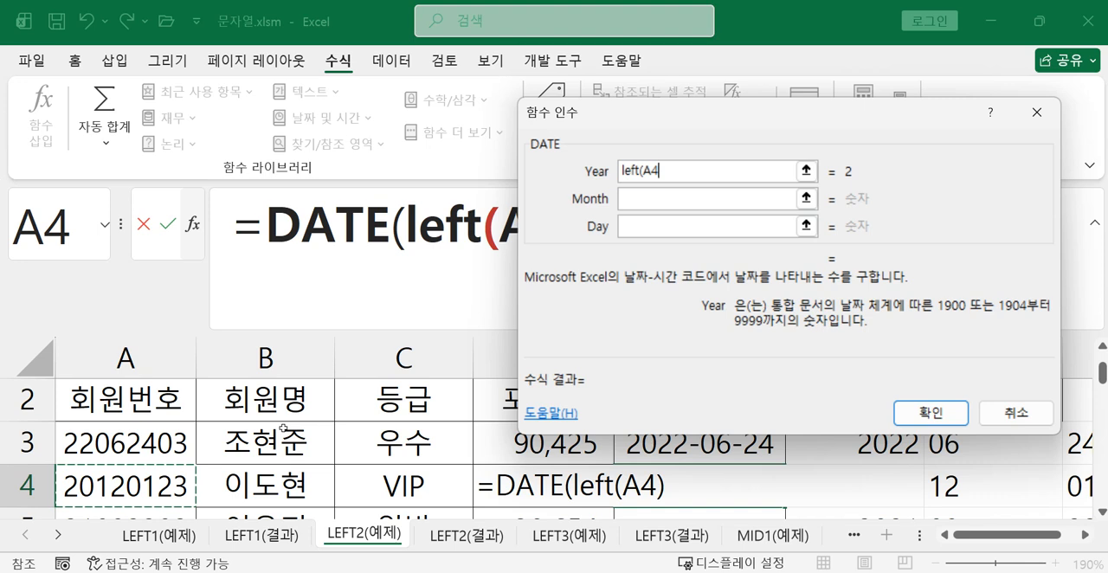
type(",2)")
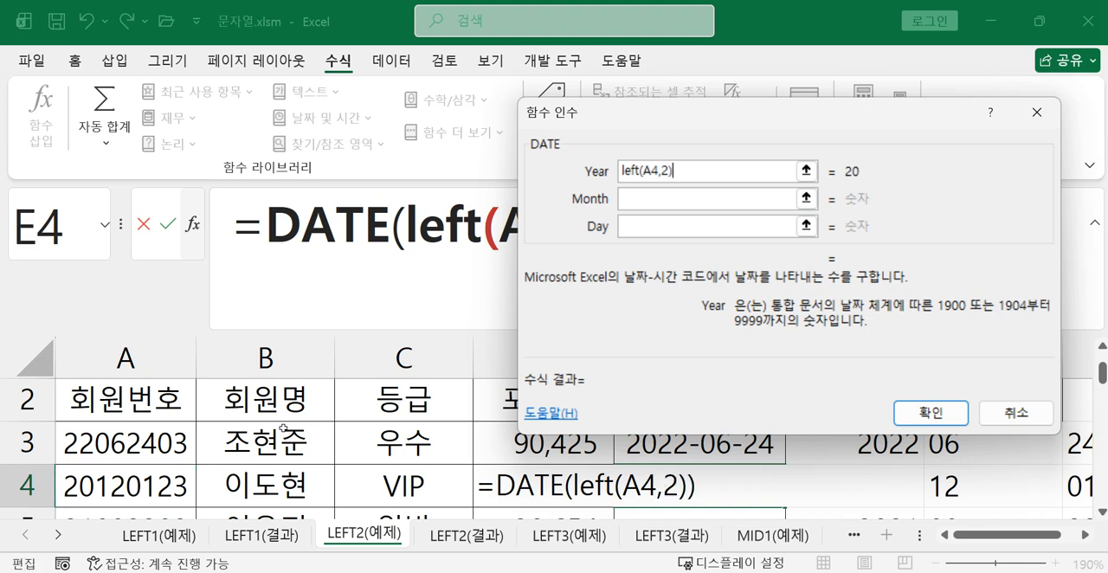
type("+2000")
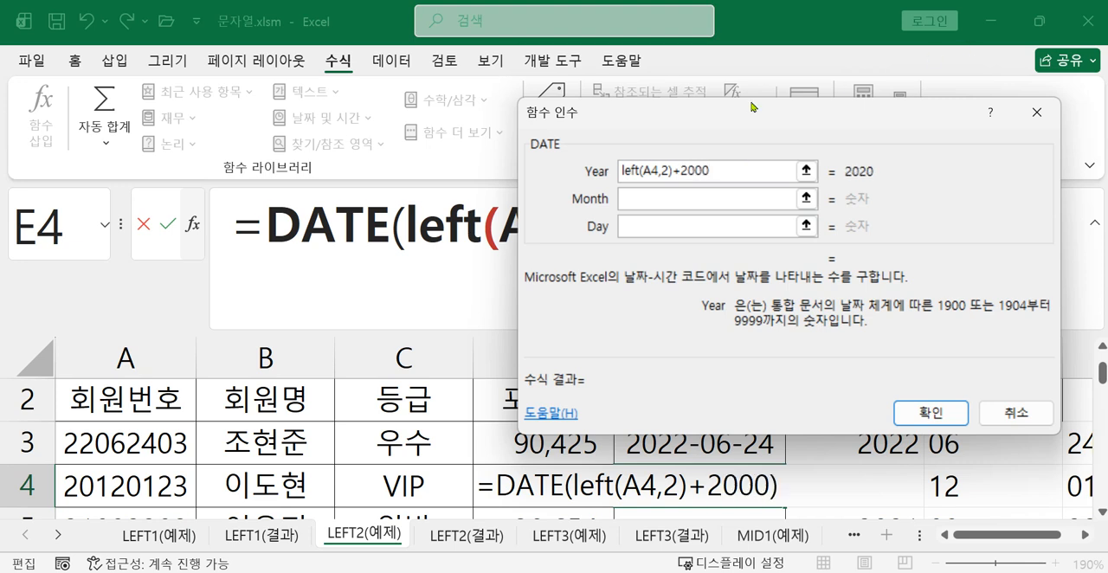
Set the Month argument of the DATE formula in E4 to mid(A4,3,2)
left_click(708, 199)
type("mid(")
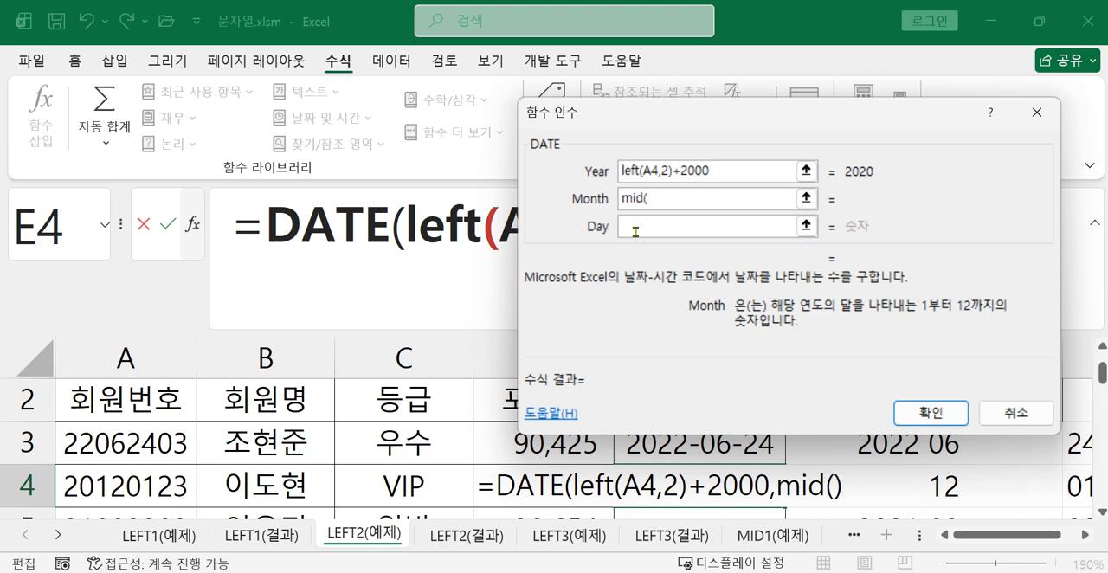
left_click(136, 488)
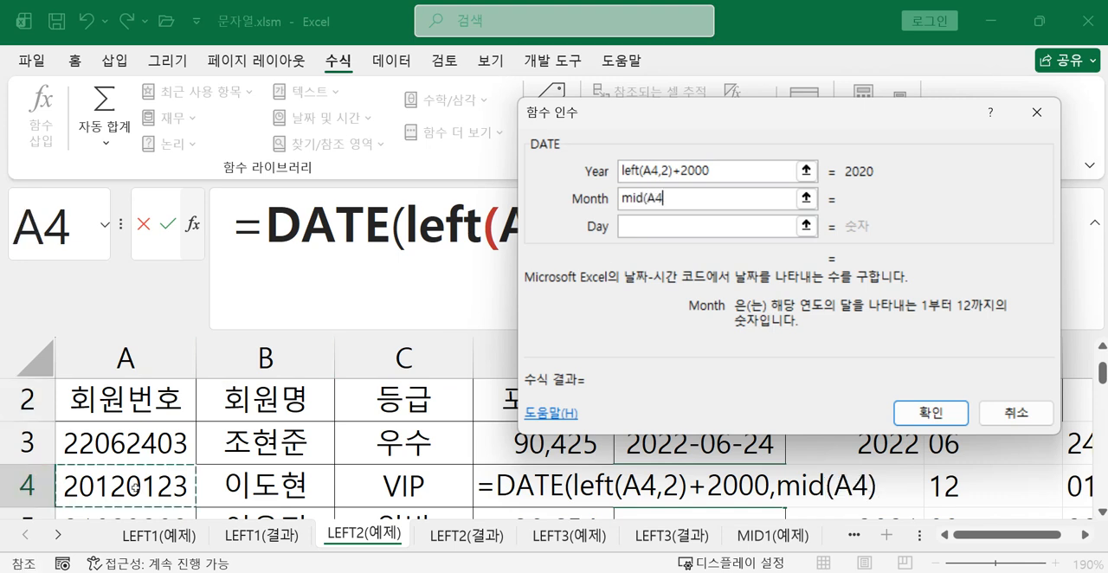
type(",")
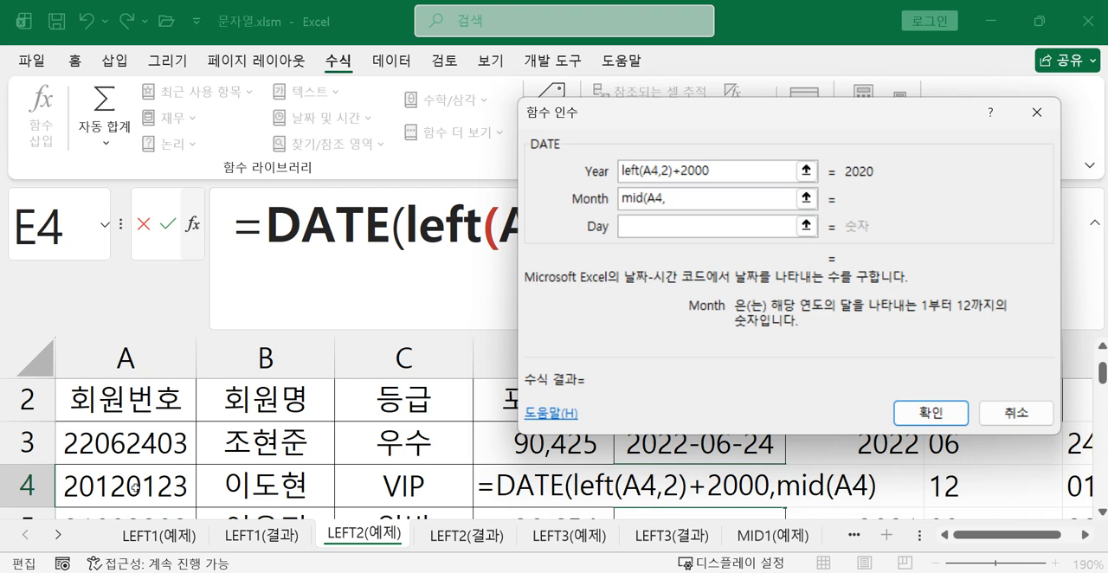
type("3,2")
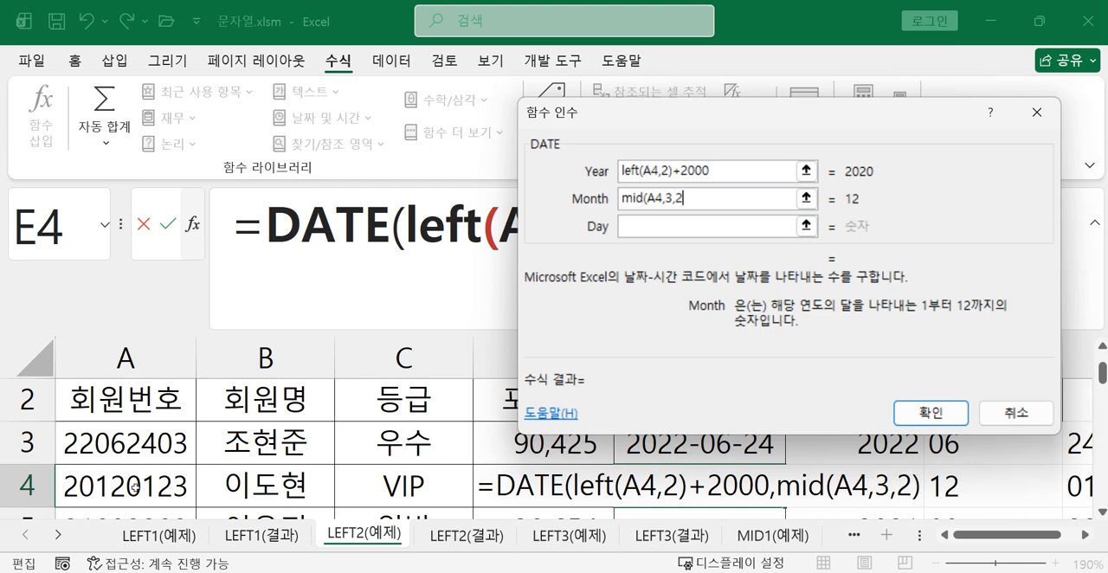
type(")")
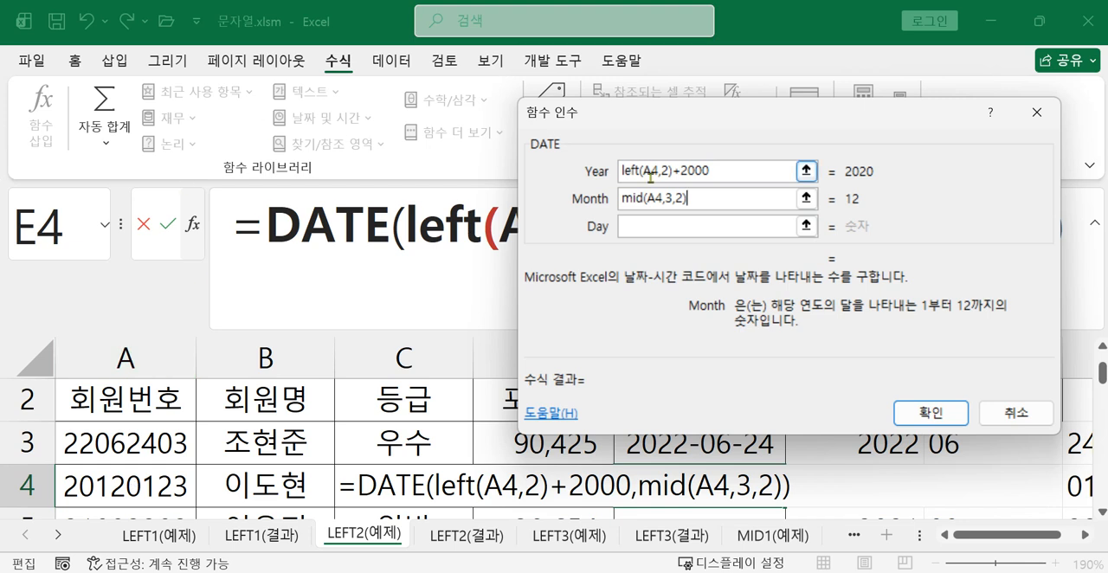
Set the Day argument to mid(A4,5,2) and complete the DATE formula in E4
left_click(652, 227)
type("mi")
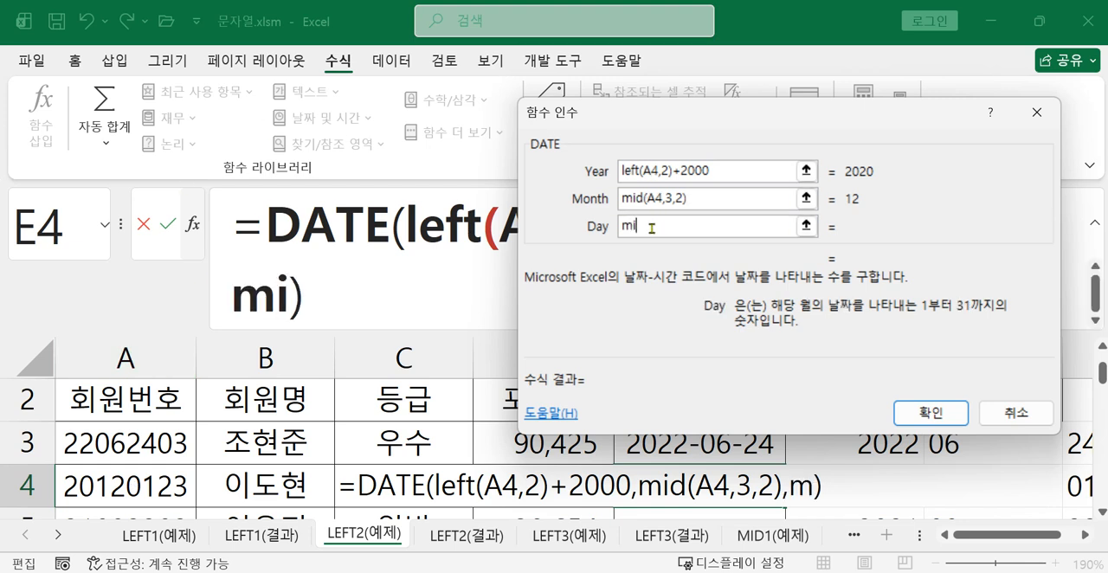
type("d(")
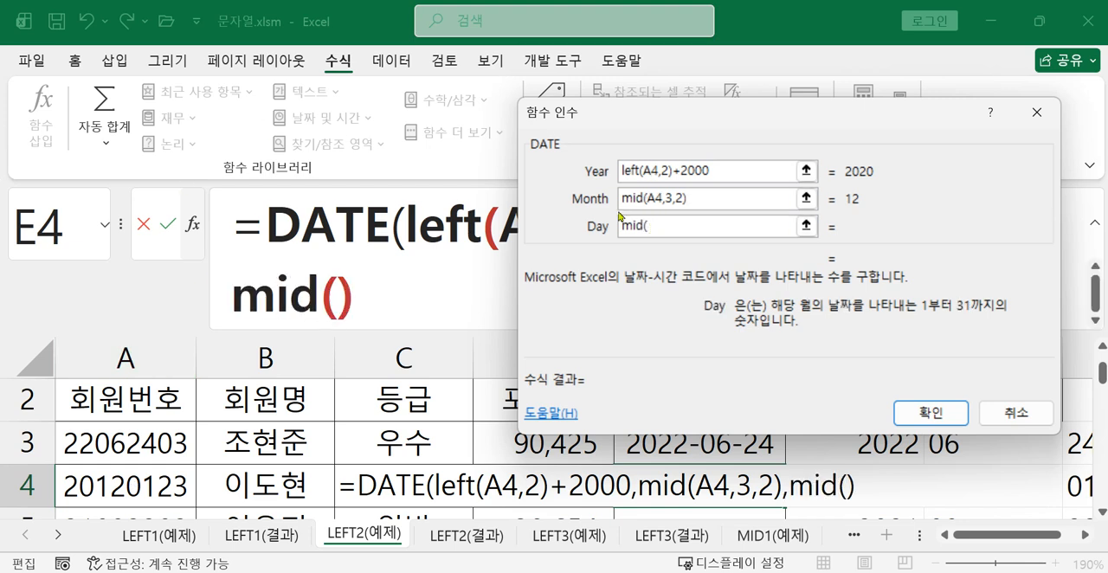
left_click(110, 487)
type(",")
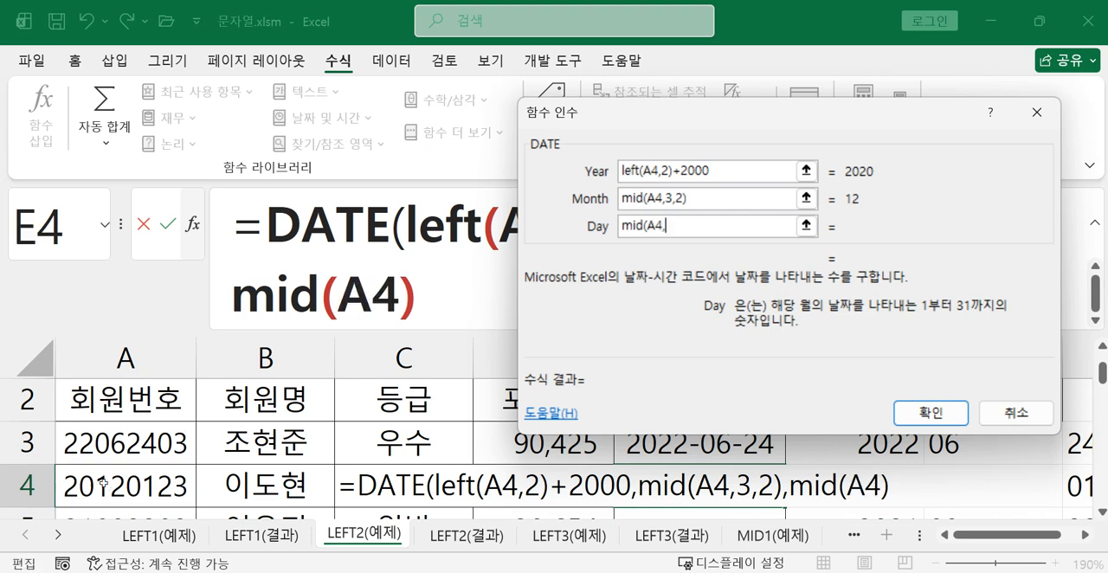
type("5,2)")
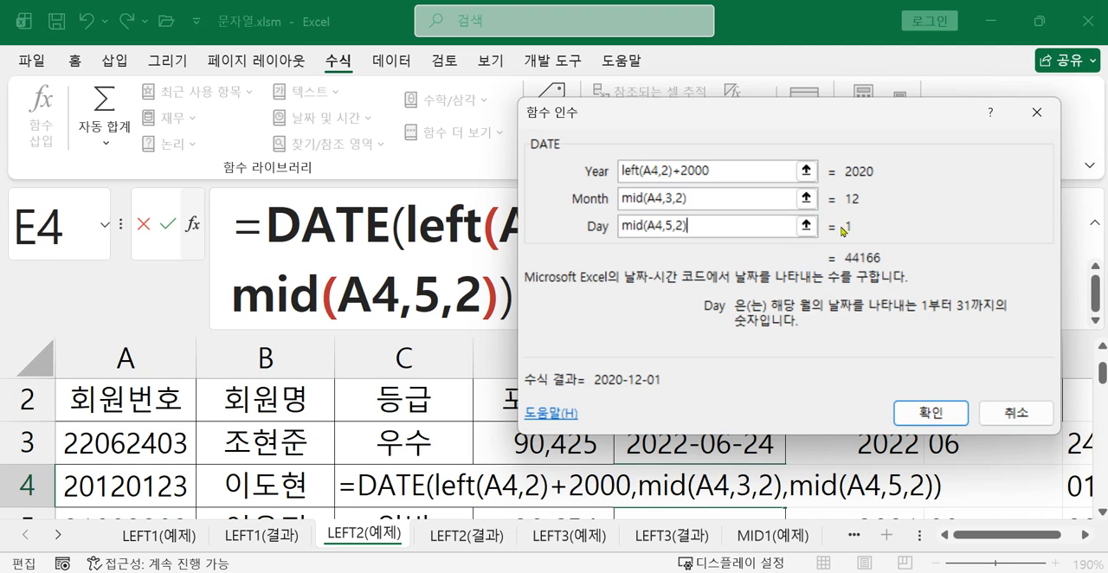
key("Return")
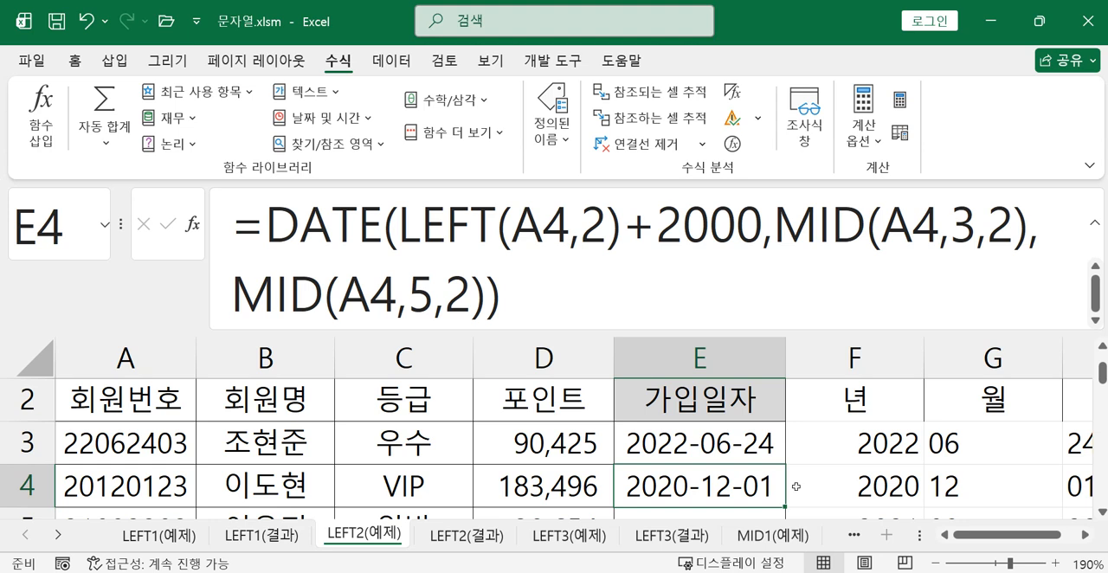
Fill the DATE formula from E4 down through the remaining rows of the 가입일자 column
scroll(805, 458, "down", 1)
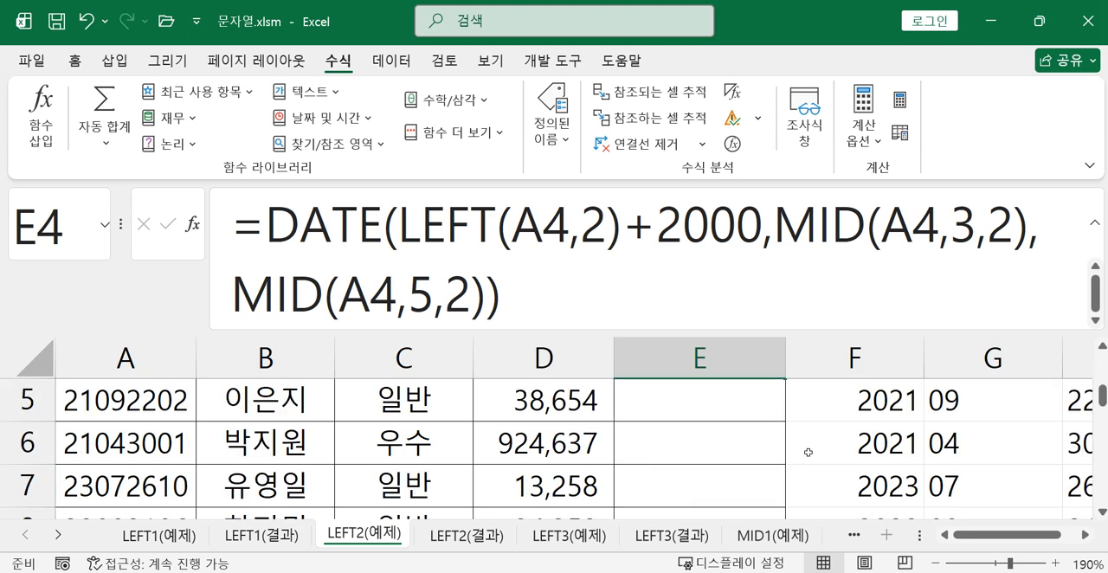
scroll(776, 425, "up", 1)
left_click_drag(787, 507, 779, 459)
scroll(675, 459, "up", 3)
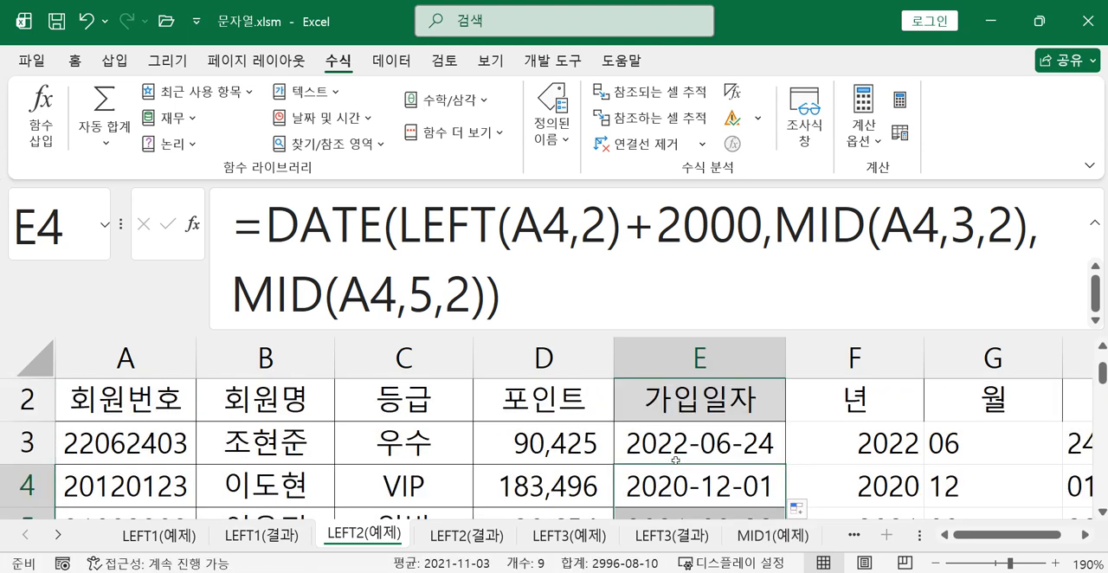
Review the nested DATE formula in E3 and its Year, Month and Day values in the function arguments dialog
left_click(664, 444)
left_click(330, 227)
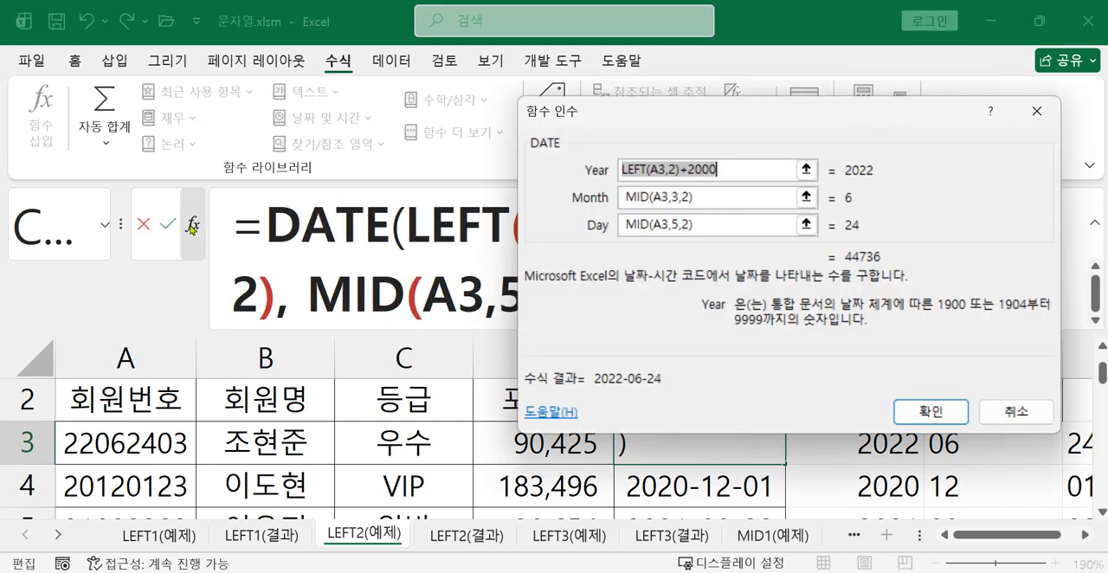
left_click(192, 223)
left_click_drag(663, 127, 760, 296)
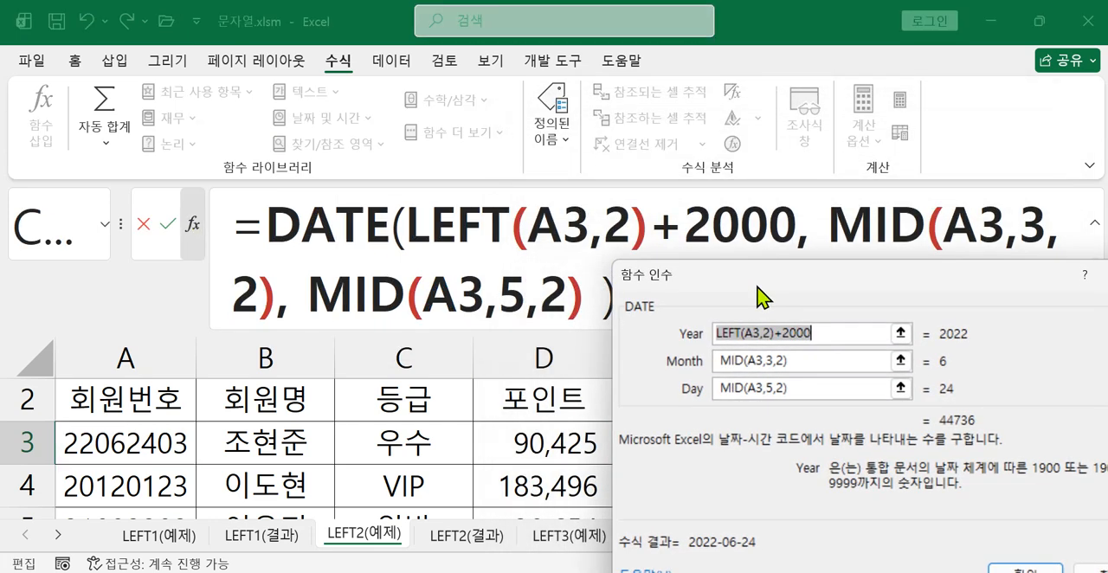
left_click(850, 337)
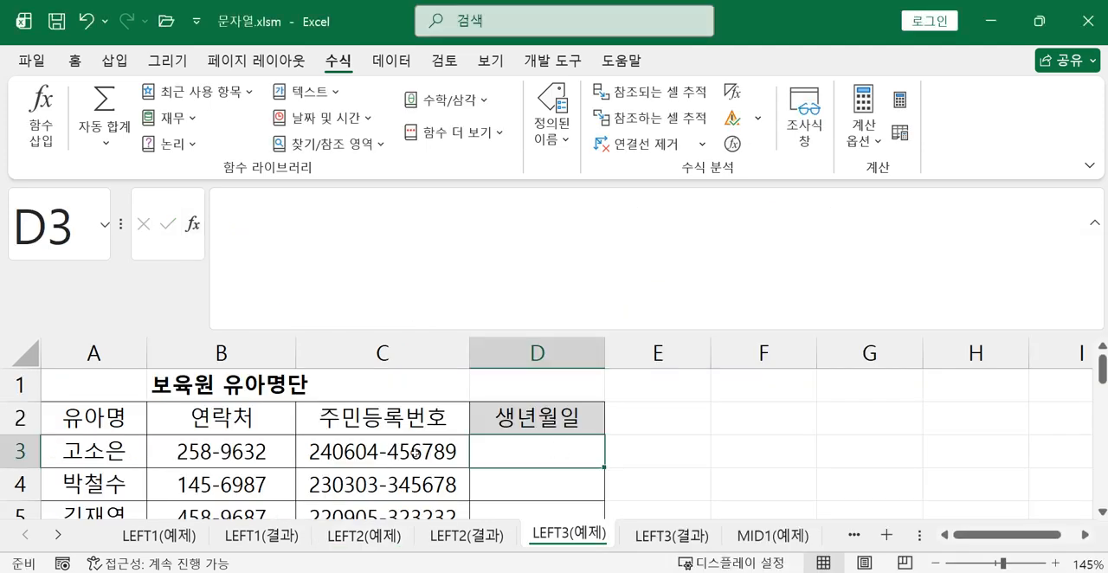
Start a DATE formula in D3 of the LEFT3(예제) sheet using the function arguments dialog, with left(C3,2)+2000 as the Year argument
type("=da")
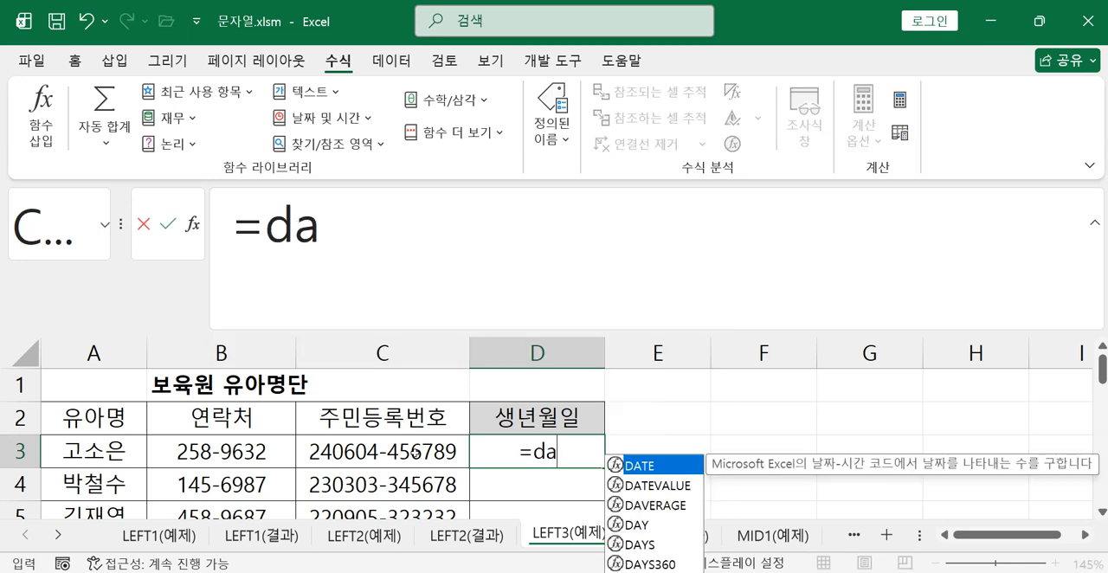
key("Tab")
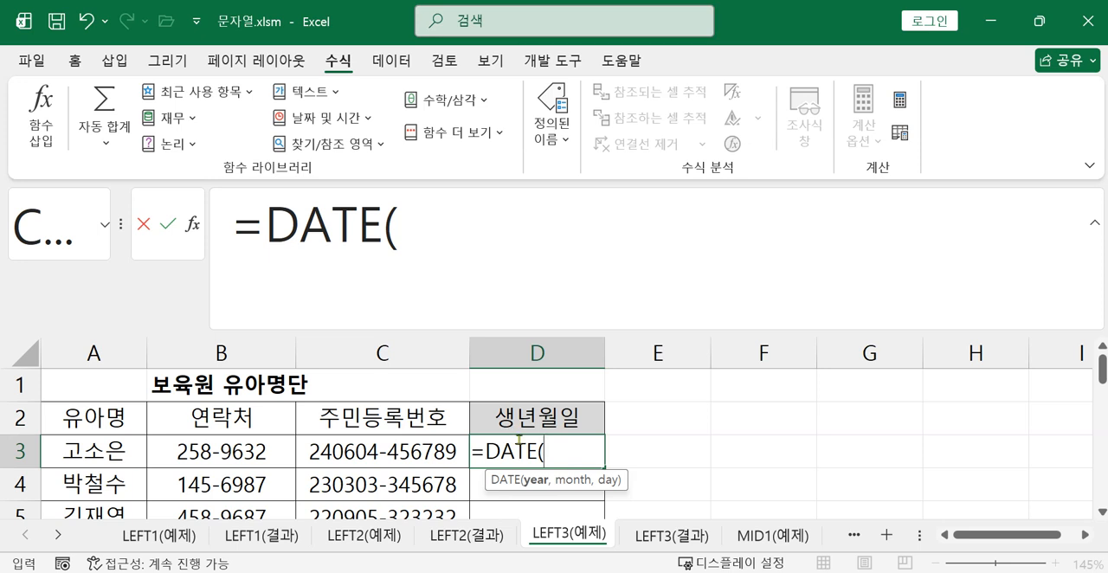
left_click(193, 227)
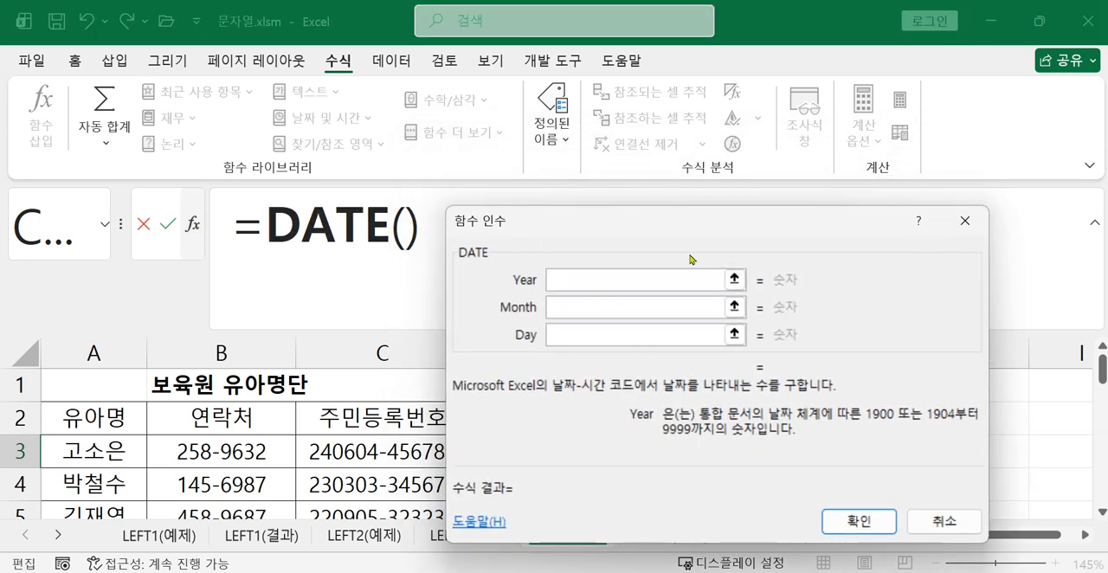
left_click_drag(564, 232, 669, 87)
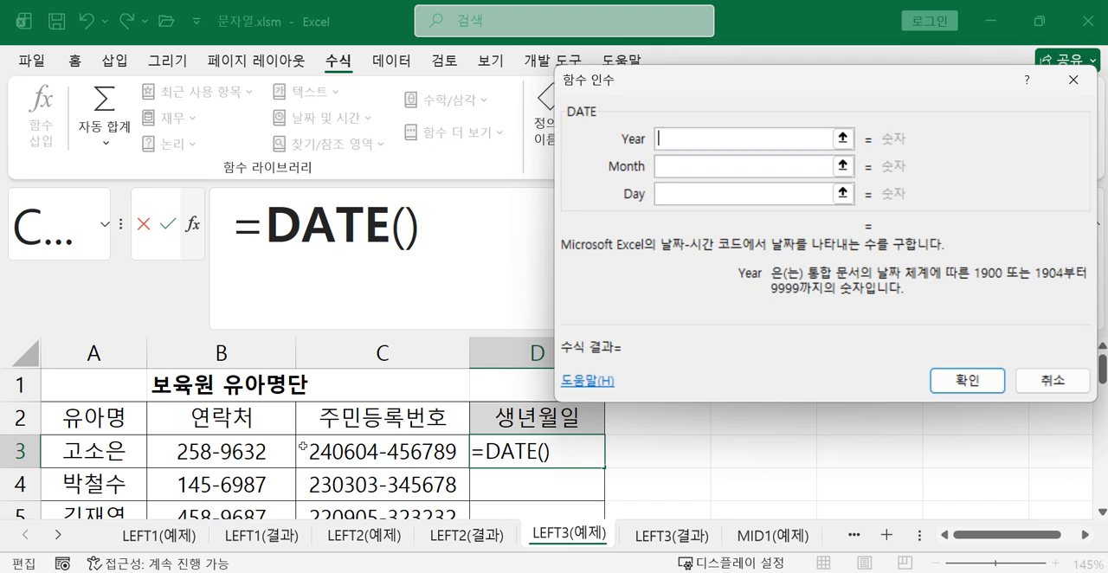
type("le")
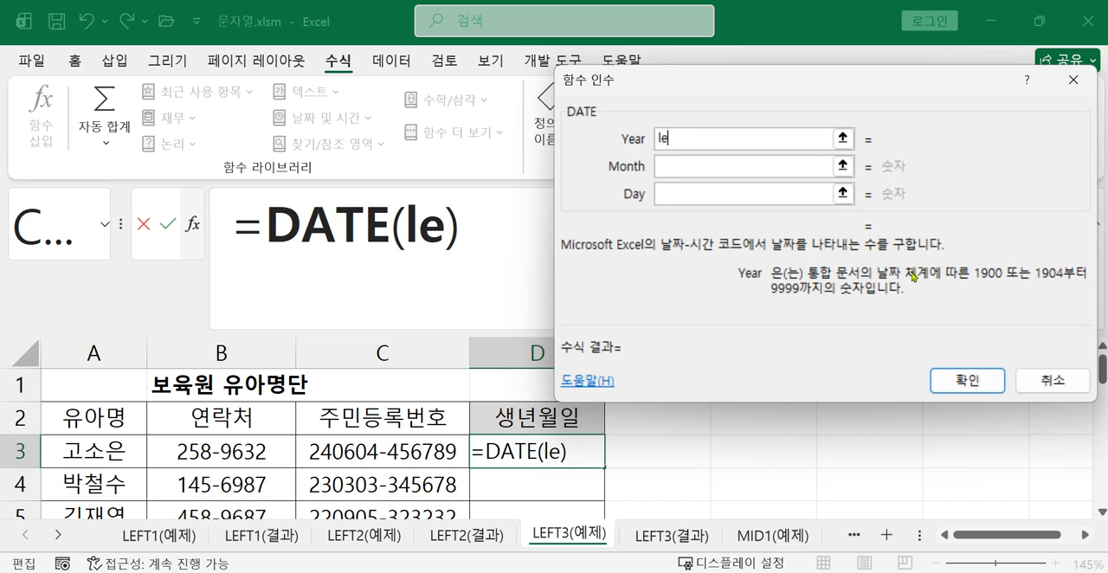
type("ft(")
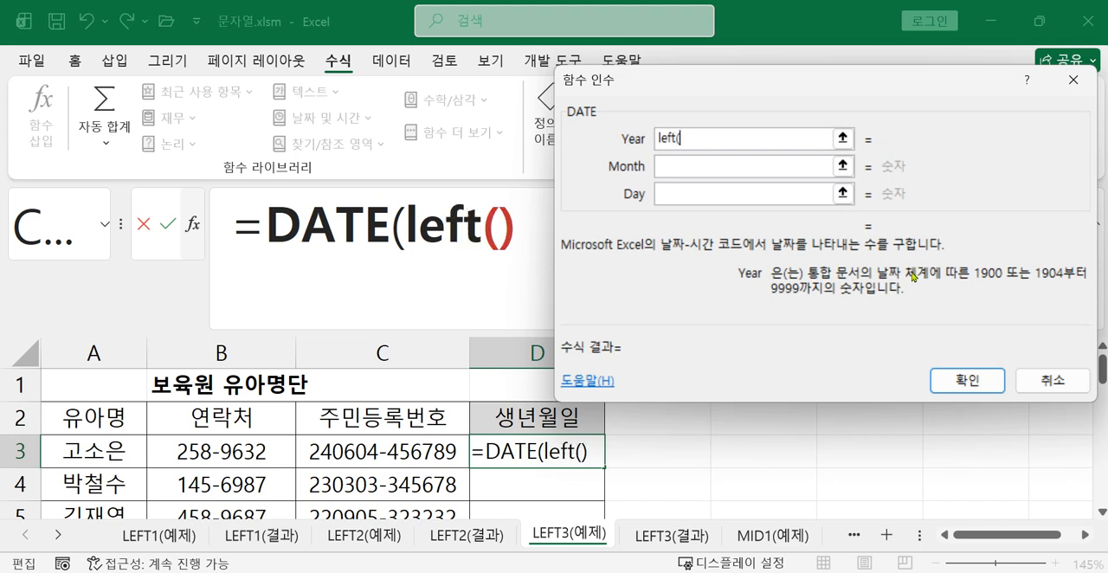
left_click(385, 450)
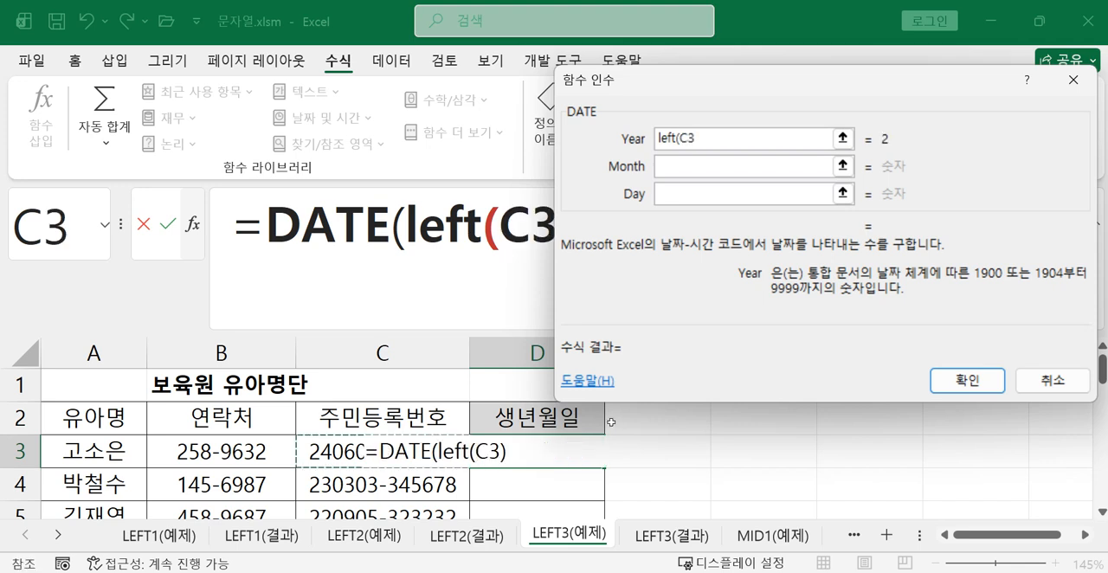
type(",2)")
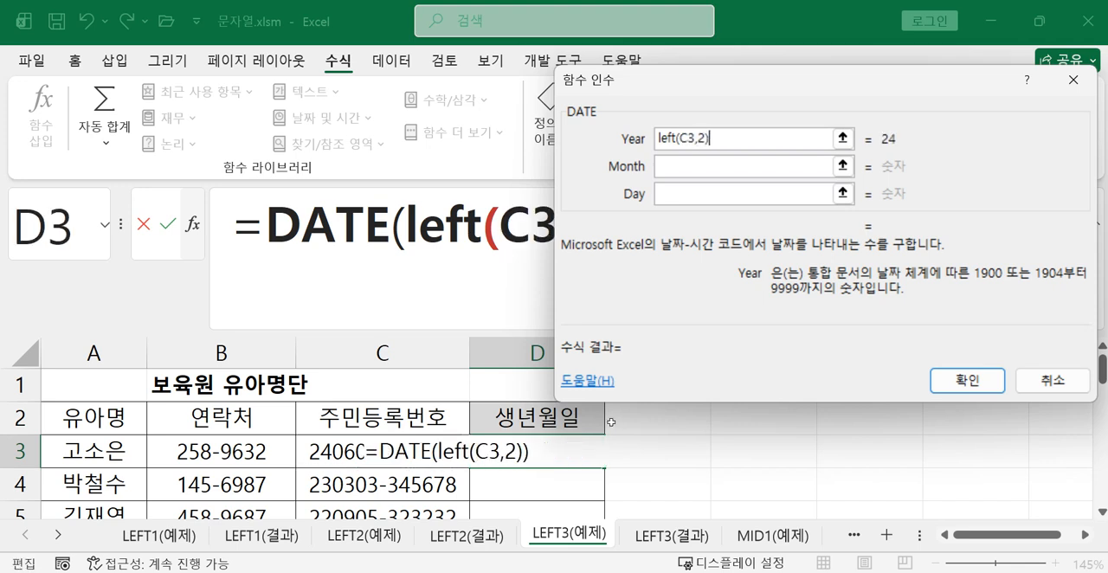
type("+2000")
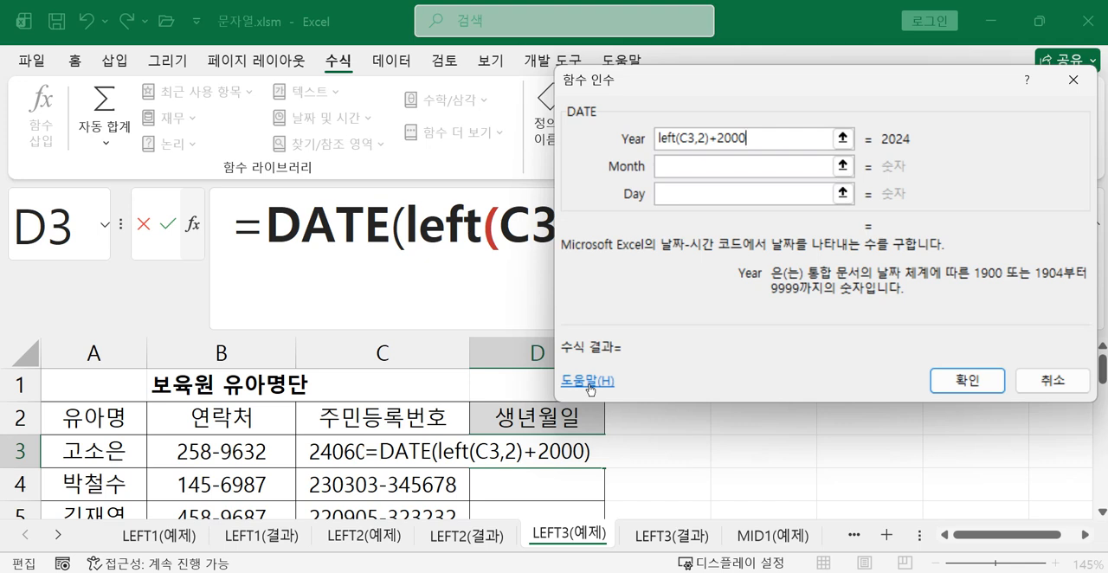
Set the Month argument of the DATE formula in D3 to mid(C3,3,2)
left_click(760, 164)
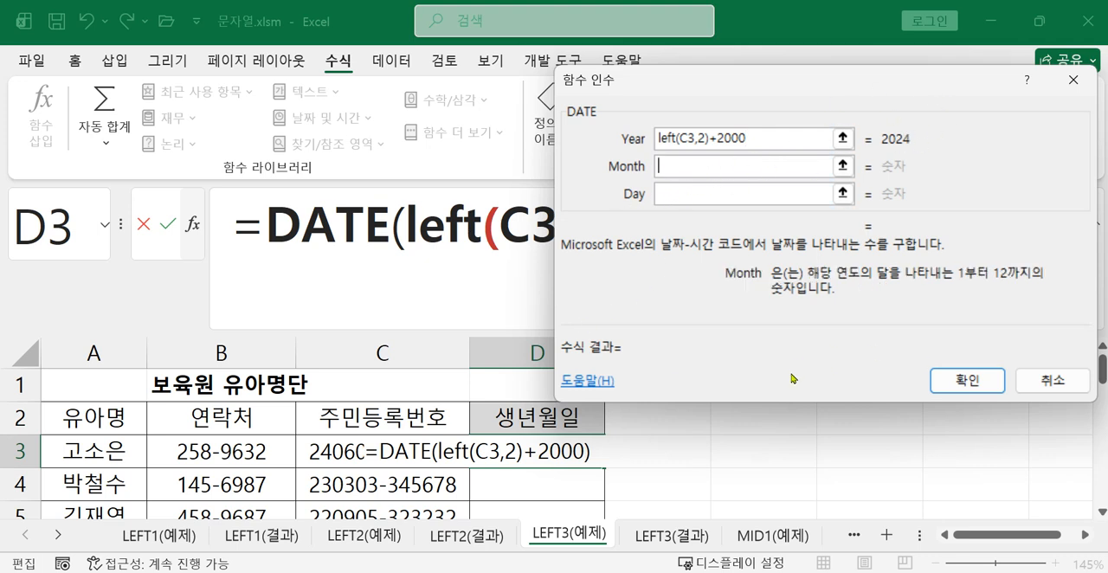
type("mid(")
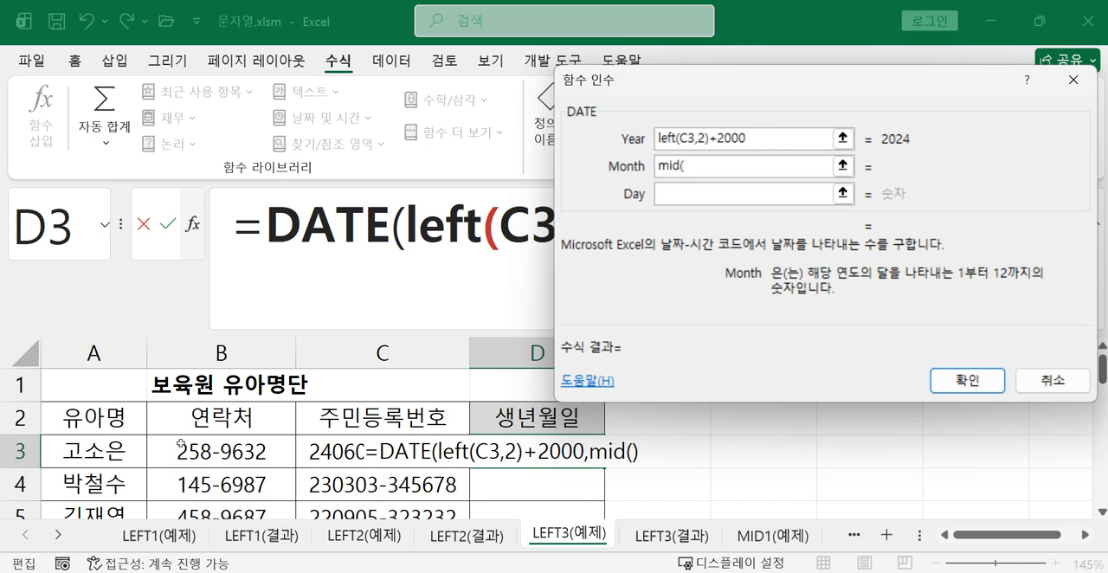
left_click(337, 452)
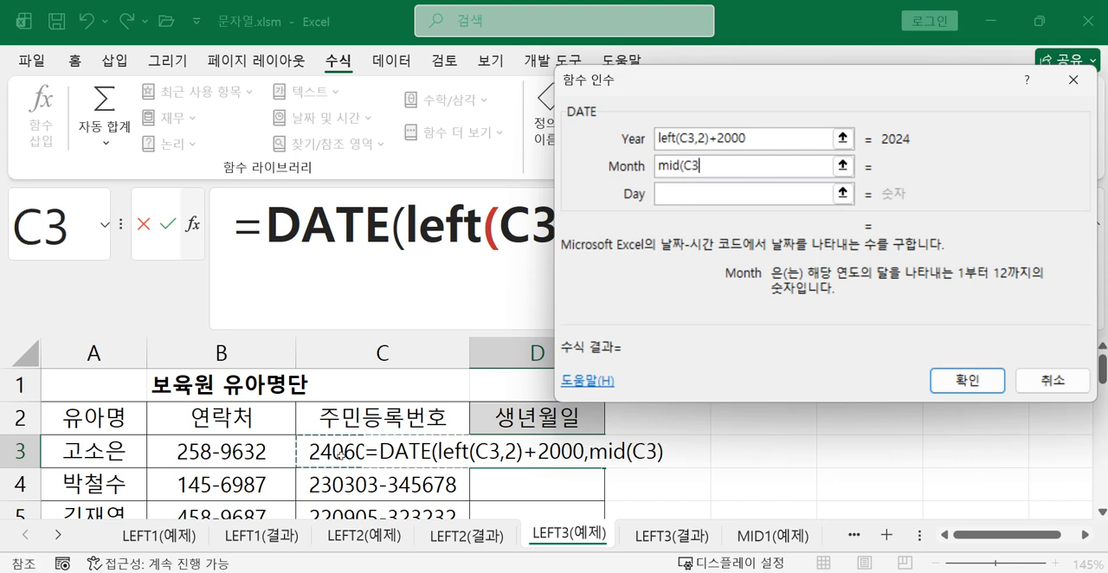
type(",3")
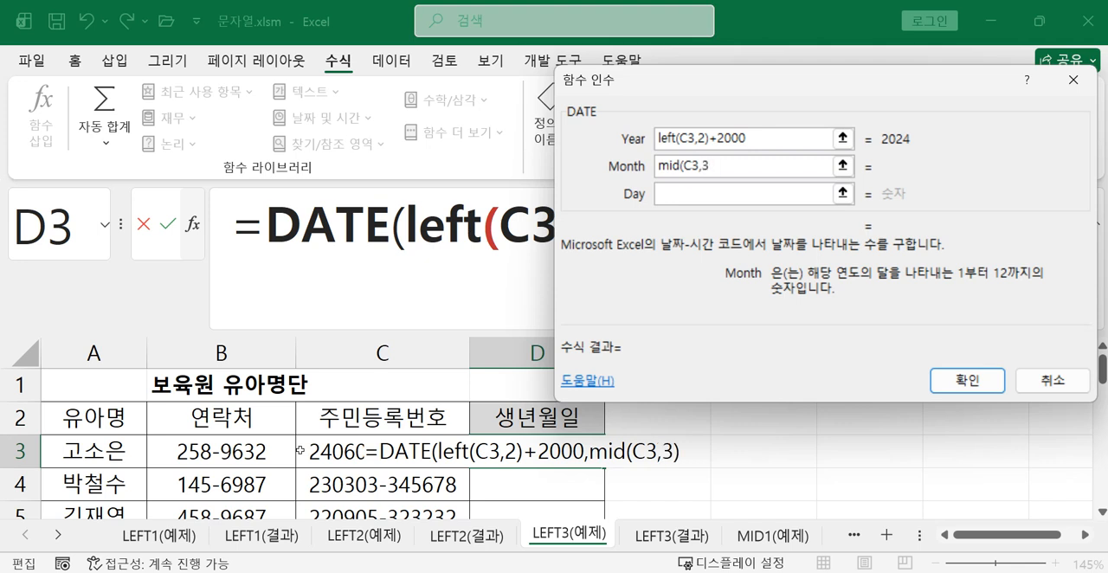
type(",2")
Move the function arguments dialog clear of the formula's first line and set the Day argument to mid(C3,5,2)
left_click_drag(635, 83, 515, 314)
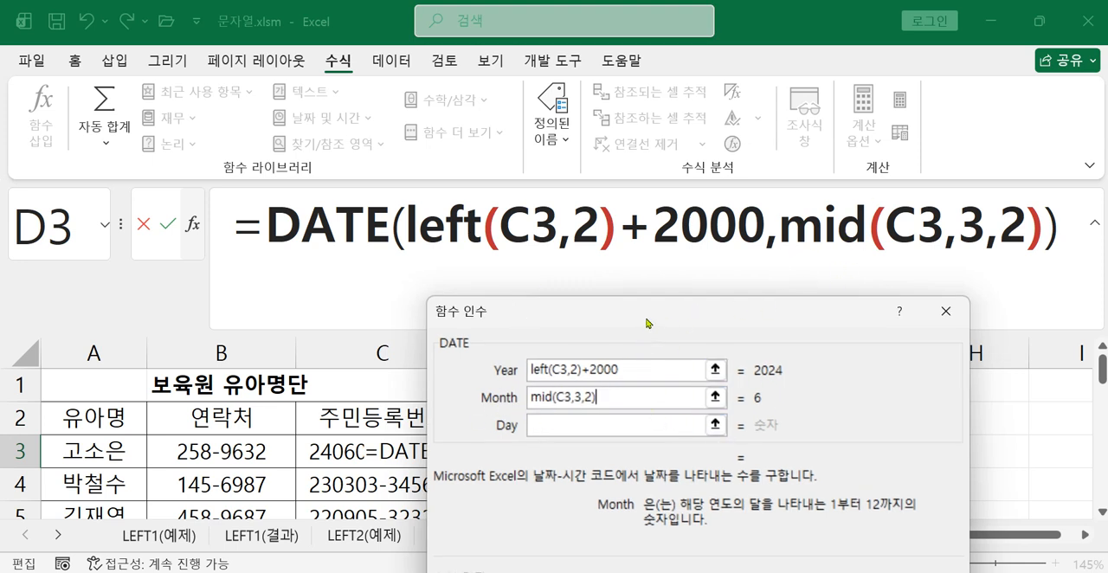
left_click_drag(649, 325, 642, 309)
left_click(557, 410)
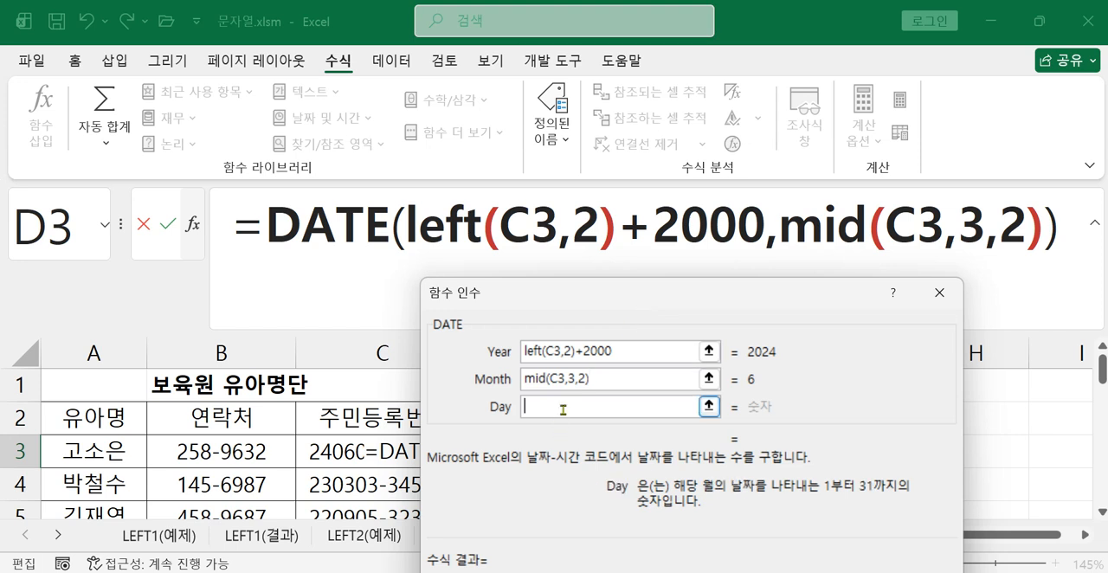
type("mid")
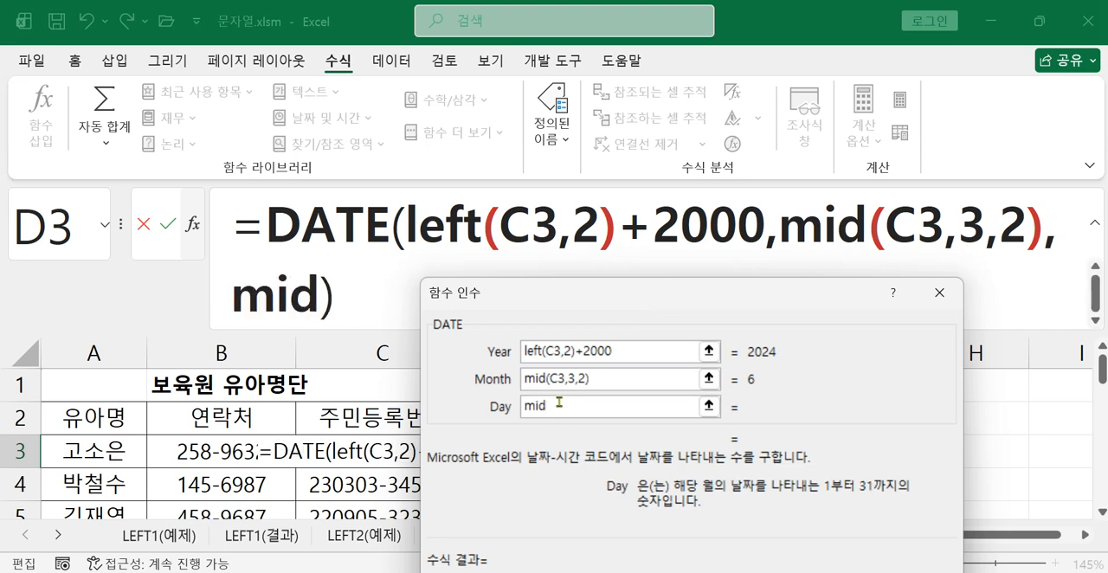
type("(")
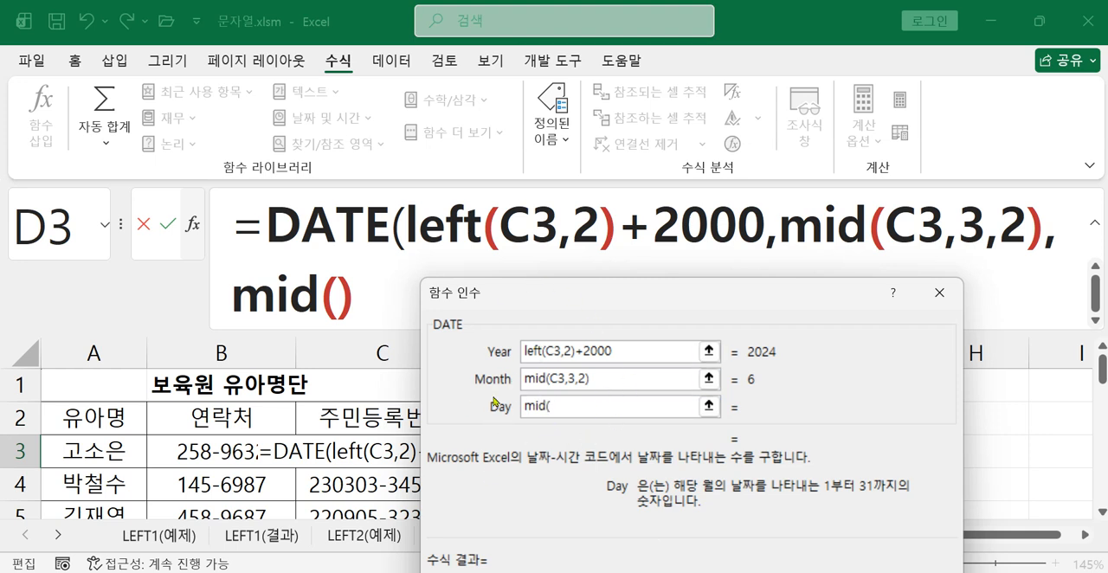
left_click(366, 450)
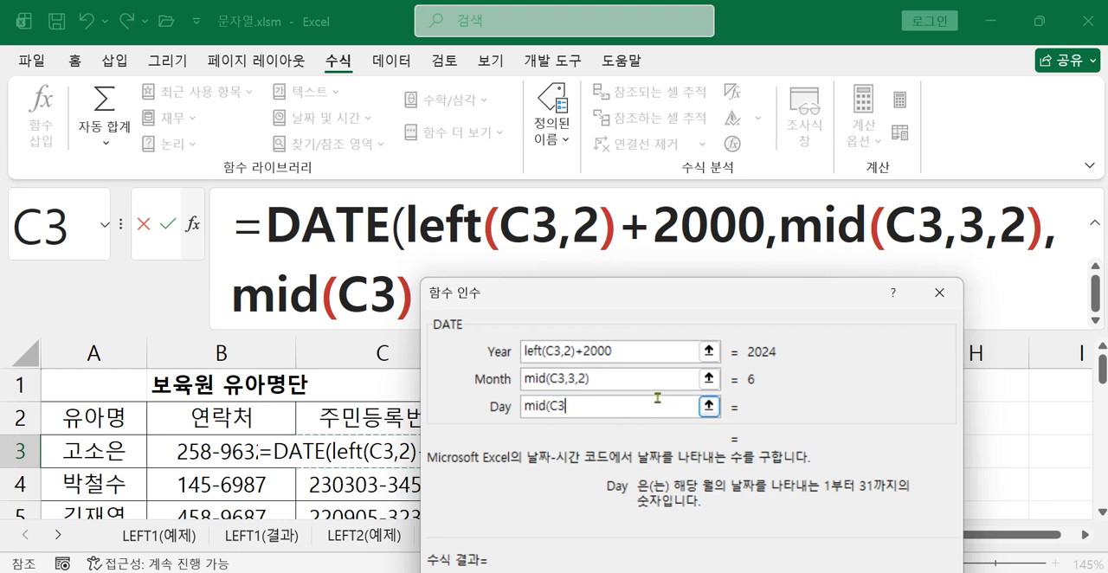
type(",")
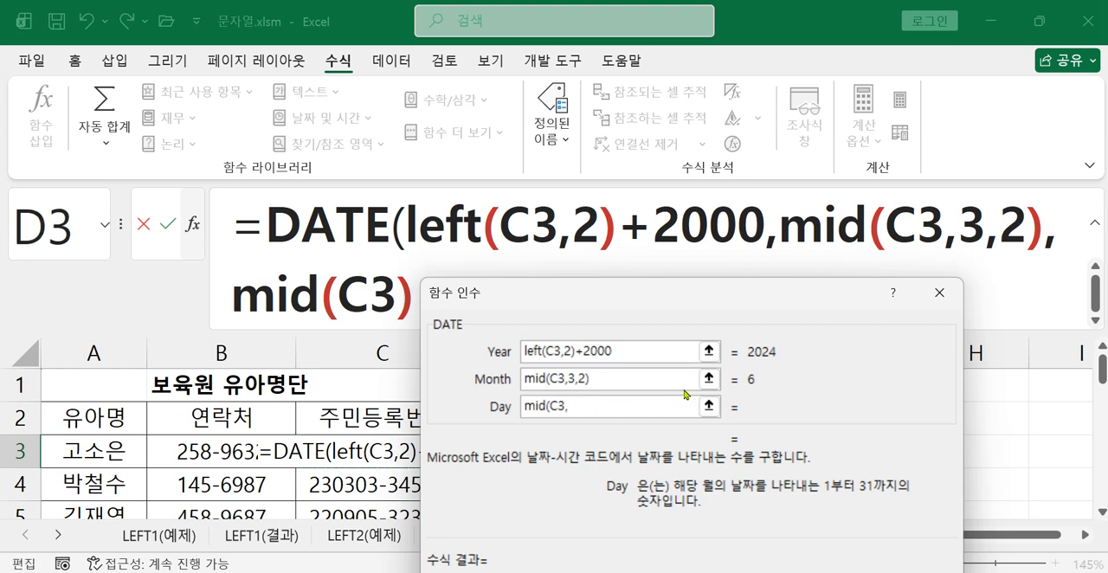
type("5,2)")
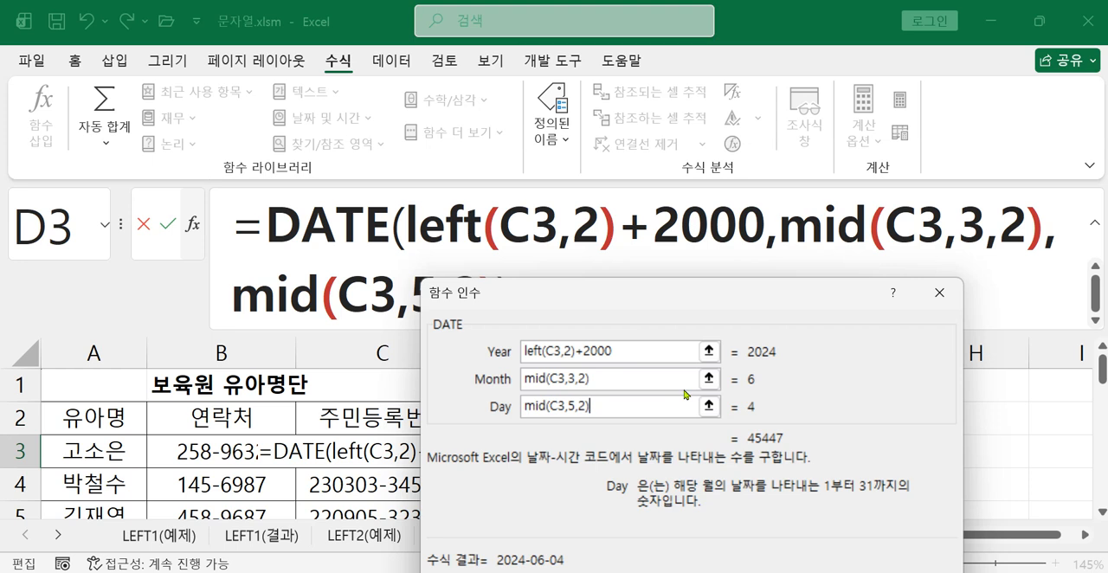
Confirm the DATE formula in D3 and fill it down through D8 in the 생년월일 column
left_click_drag(731, 303, 752, 229)
left_click(854, 519)
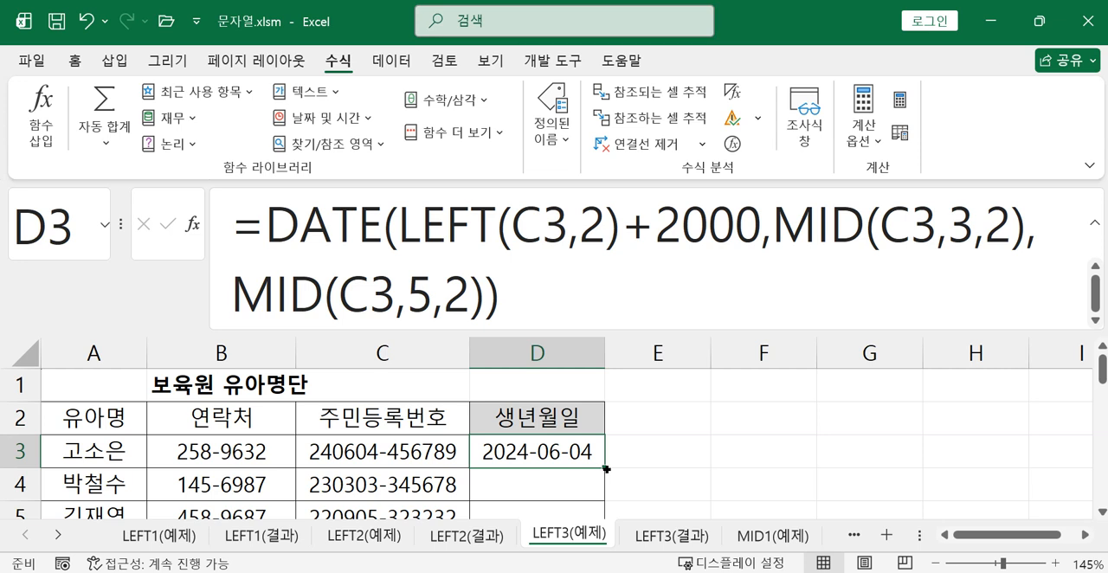
left_click_drag(606, 469, 599, 496)
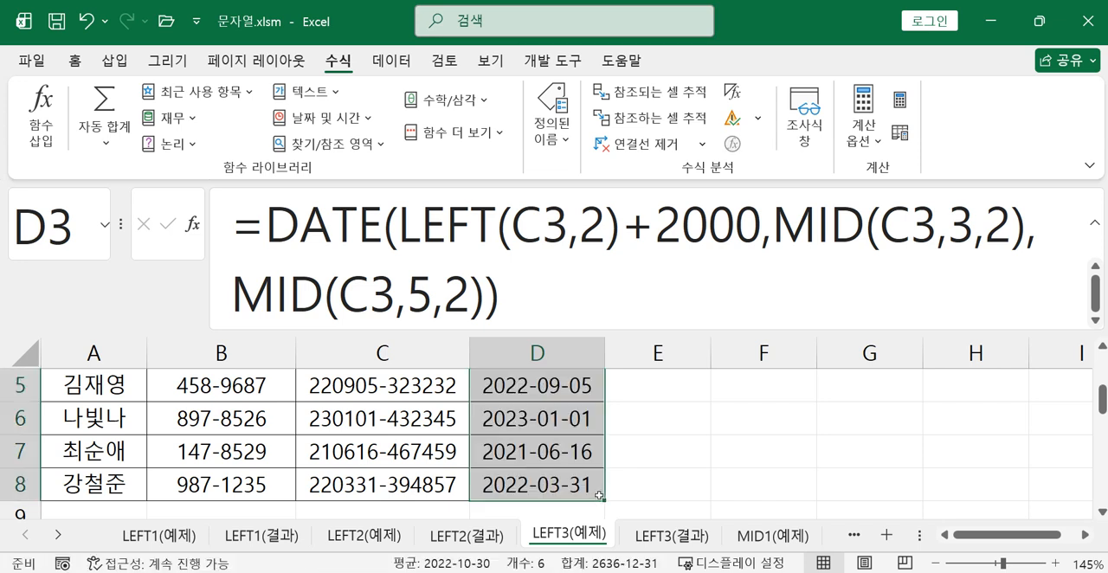
Review the nested DATE formula in D3 and its Year, Month and Day arguments in the function arguments dialog
scroll(599, 496, "up", 1)
left_click(525, 424)
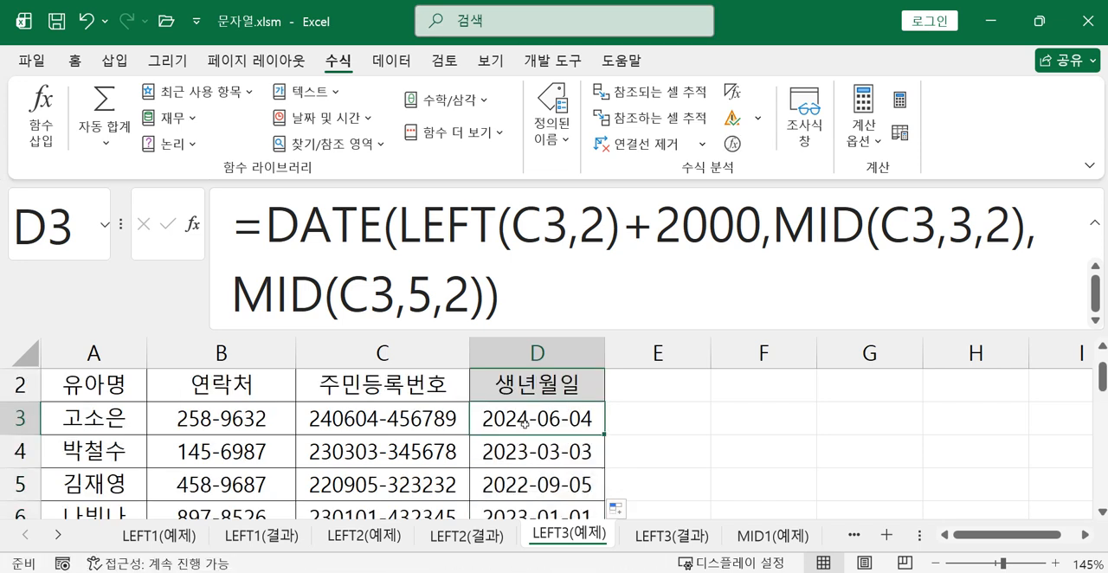
left_click(332, 229)
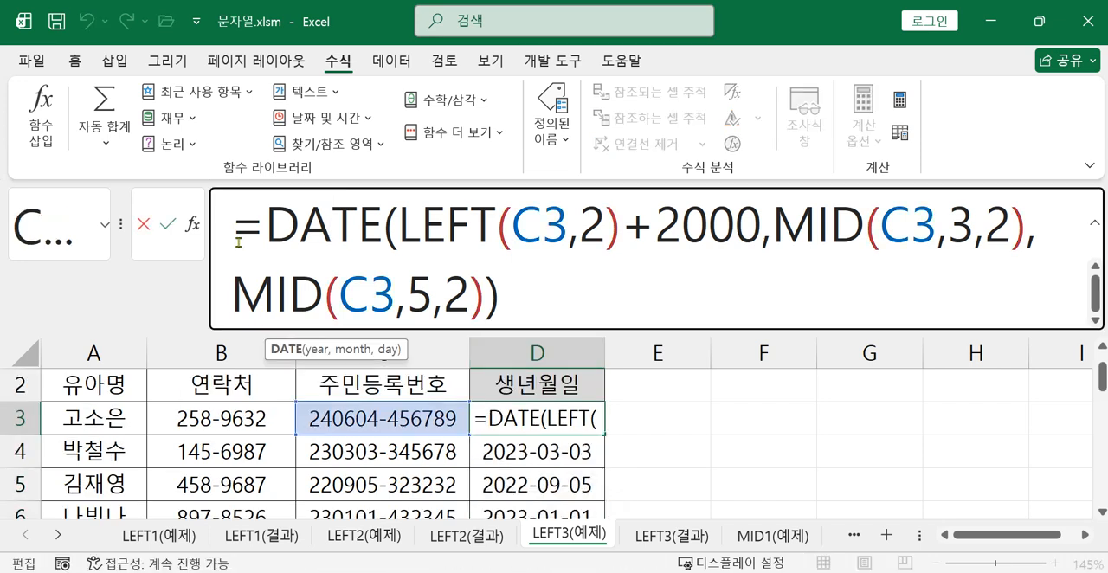
left_click(192, 225)
left_click_drag(495, 235, 657, 292)
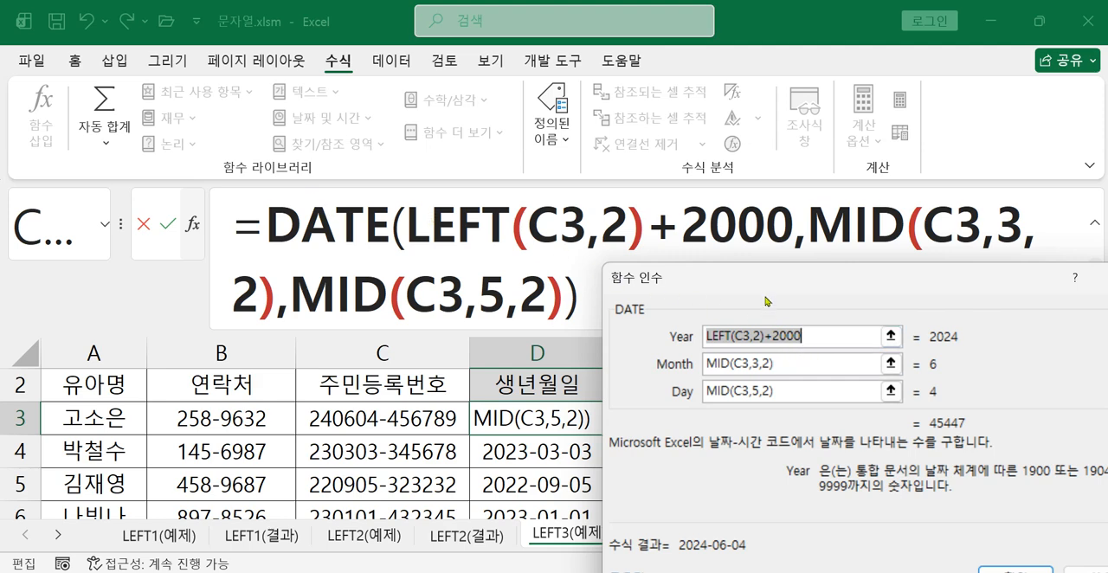
left_click_drag(768, 286, 755, 280)
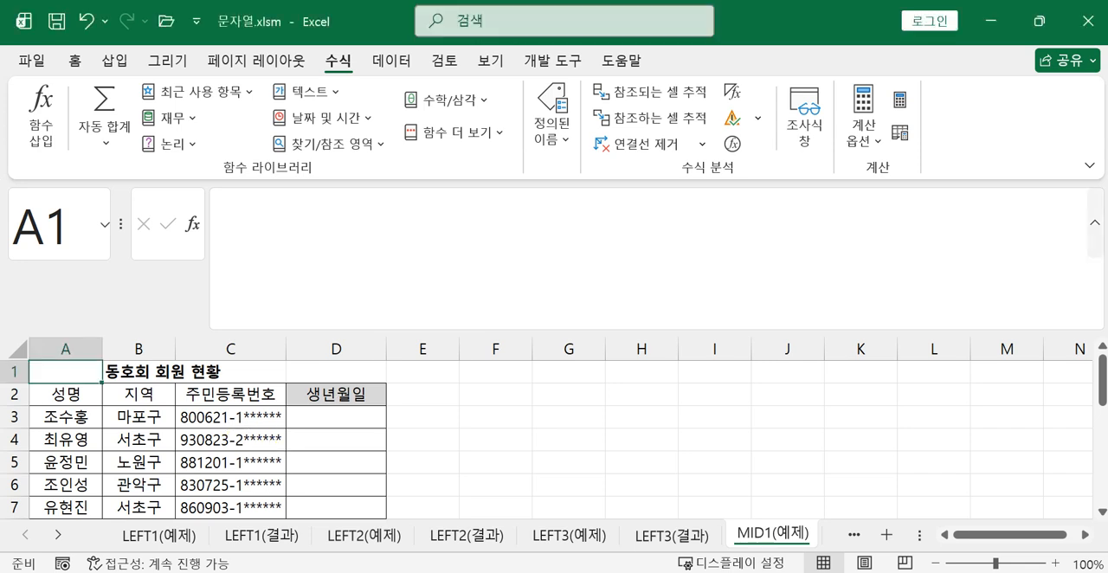
Collapse the expanded formula bar and compare the 주민등록번호 and 생년월일 columns of LEFT3(예제) and MID1(예제), ending on MID1(예제)
left_click(1095, 236)
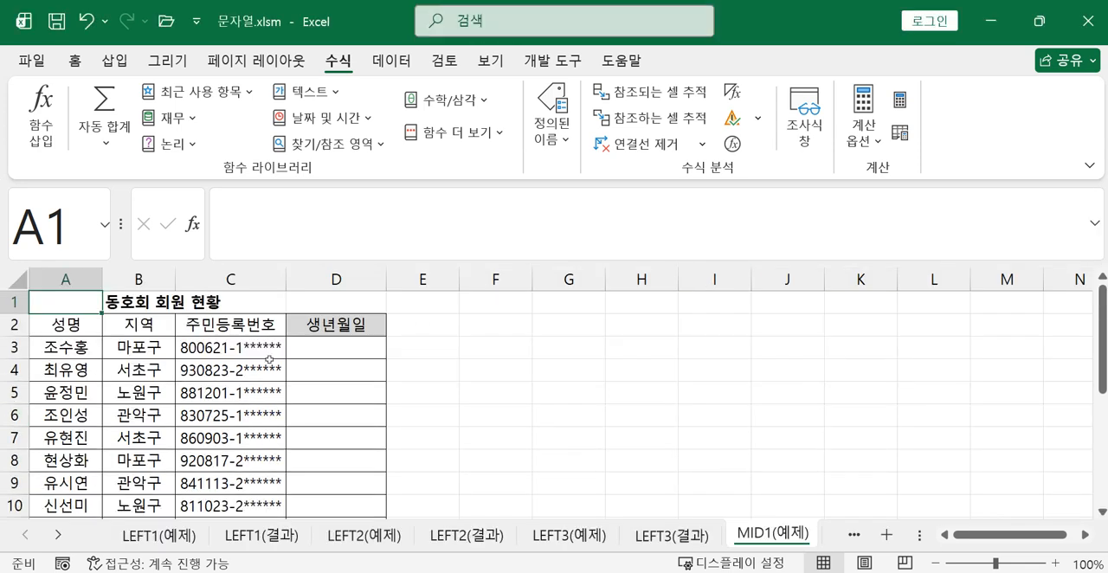
left_click(582, 538)
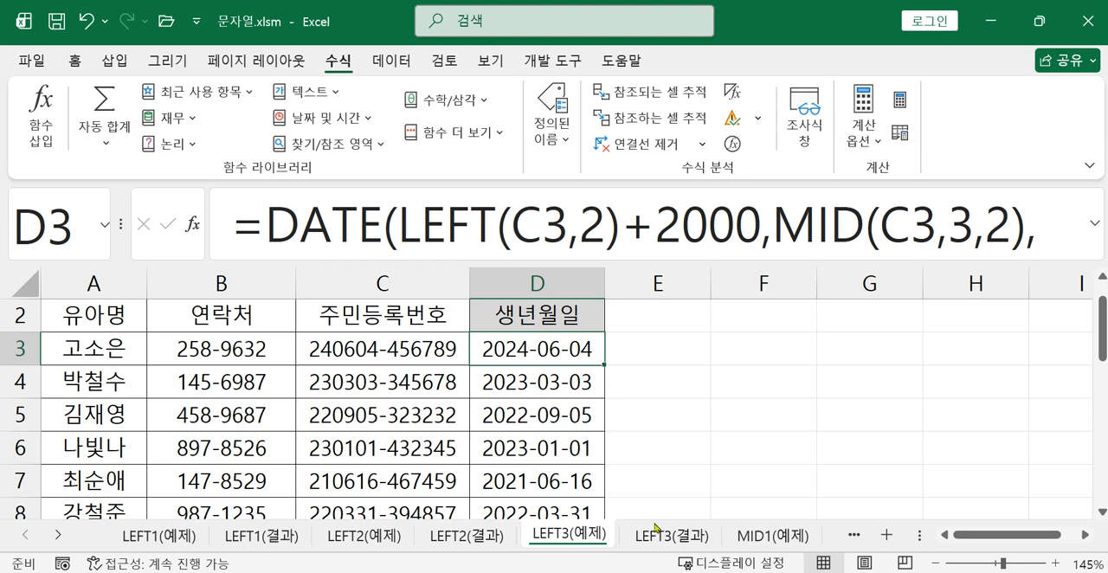
scroll(379, 405, "down", 1)
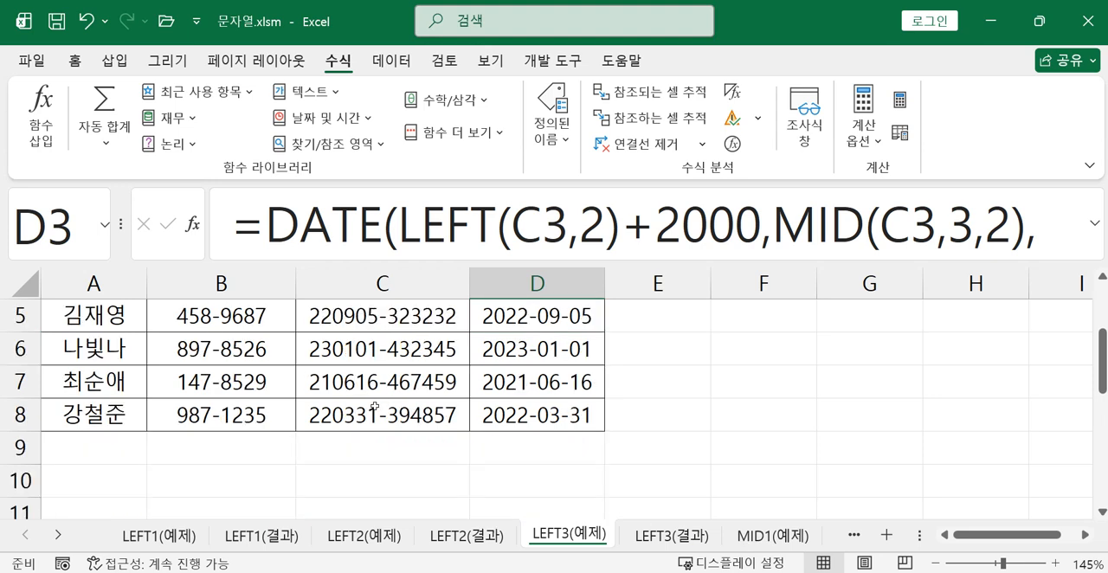
scroll(371, 410, "up", 1)
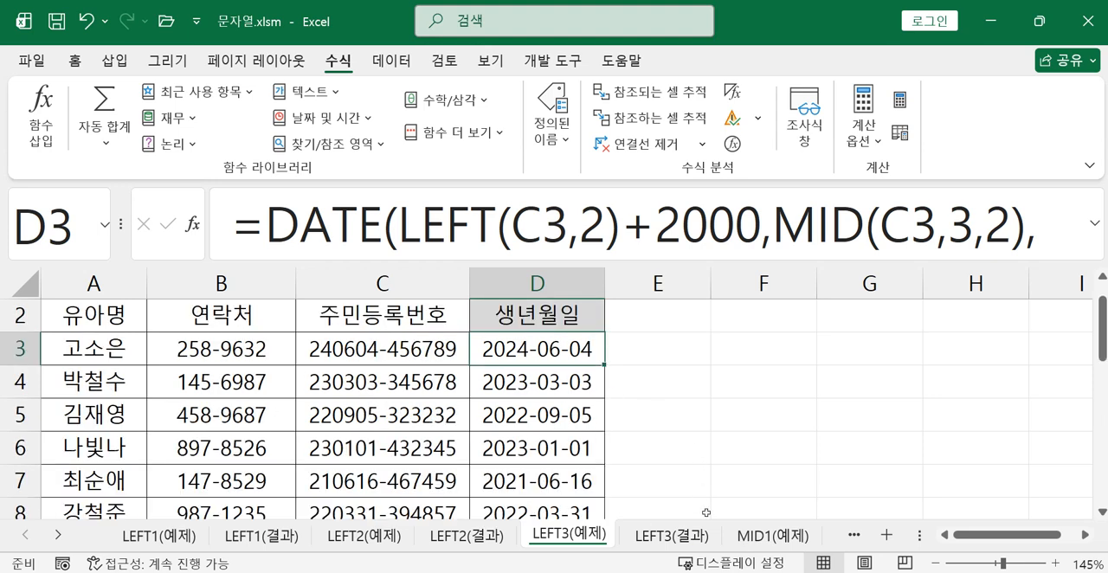
left_click(772, 534)
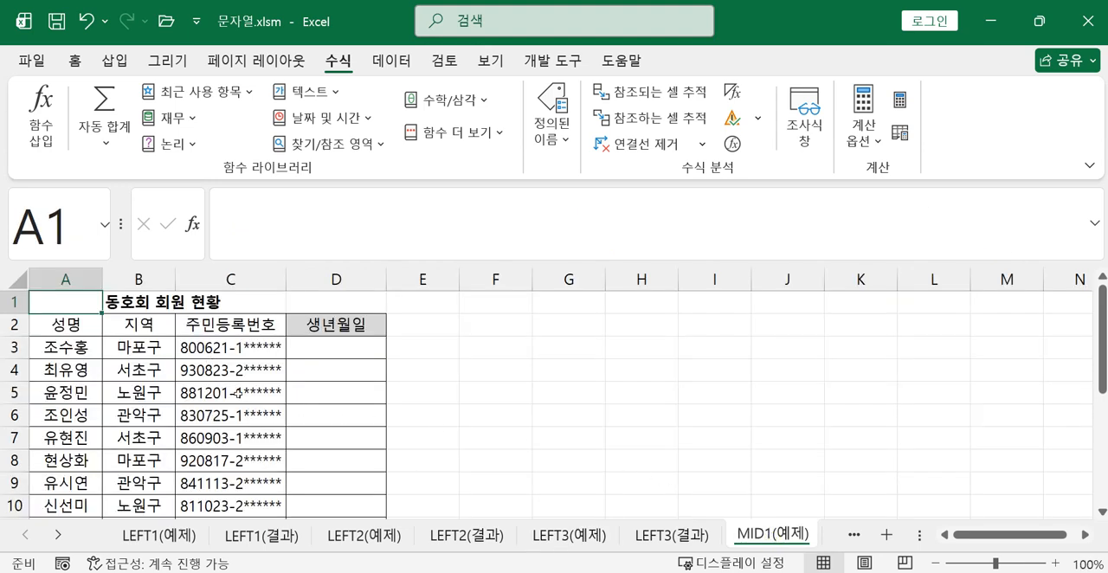
scroll(241, 396, "down", 1)
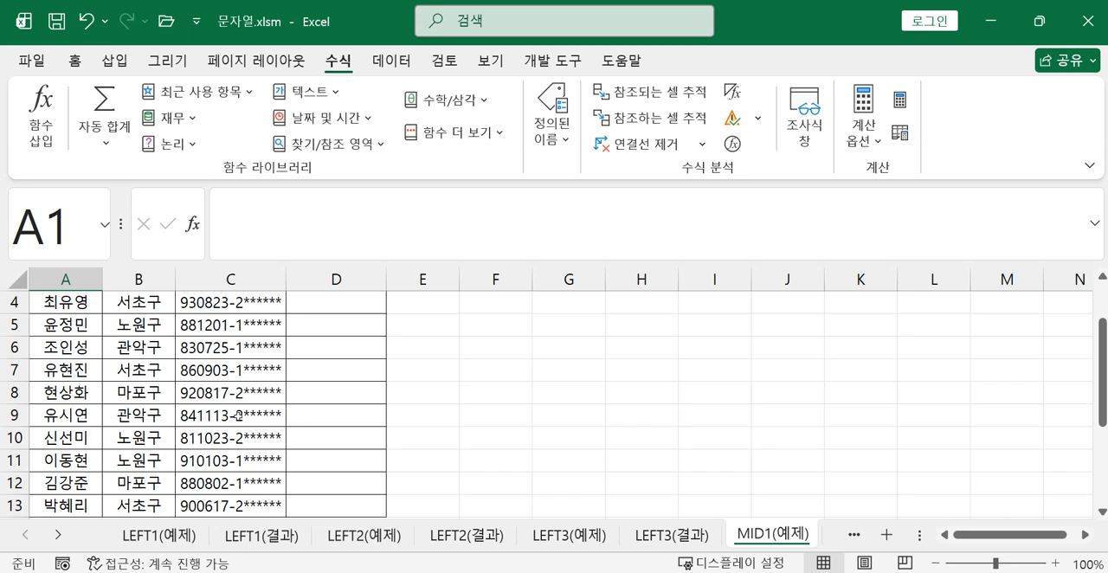
scroll(233, 419, "up", 1)
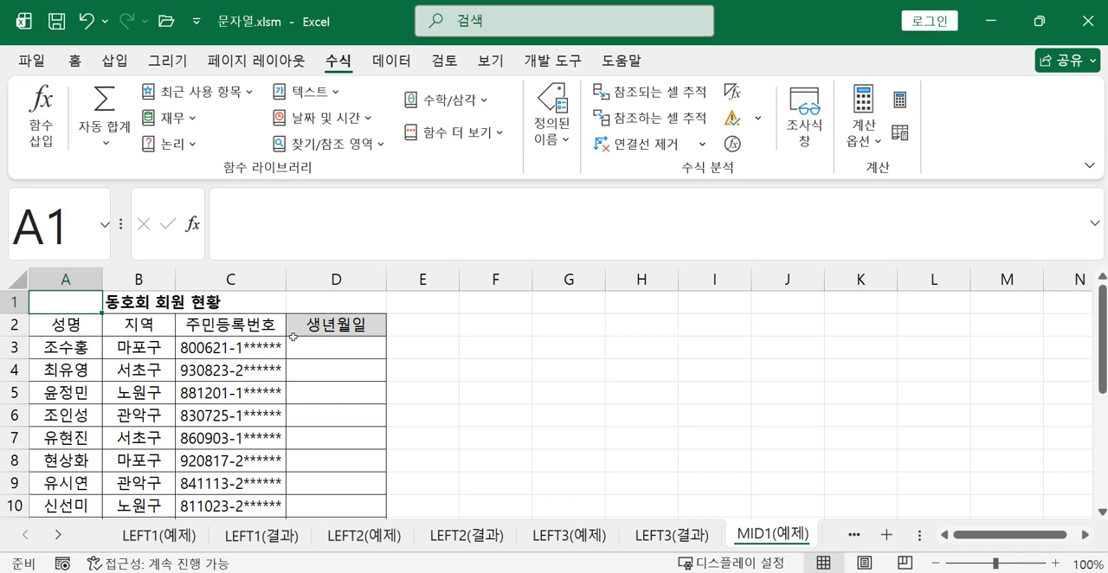
Start a DATE formula in D3 of the 생년월일 column and bring up its function arguments dialog, placed nearer the sheet's middle
left_click(347, 343)
type("=")
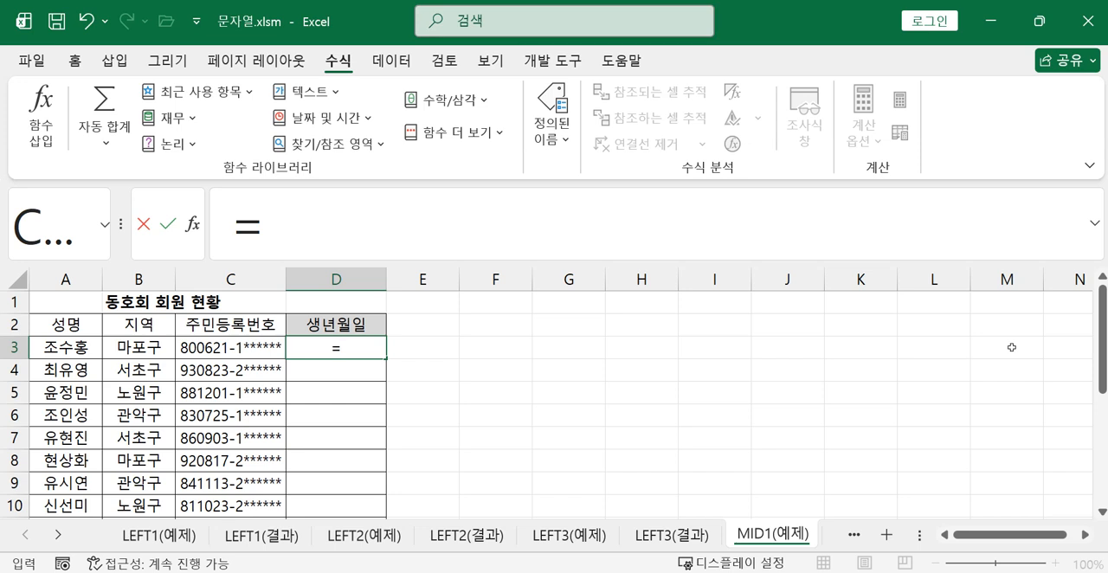
type("da")
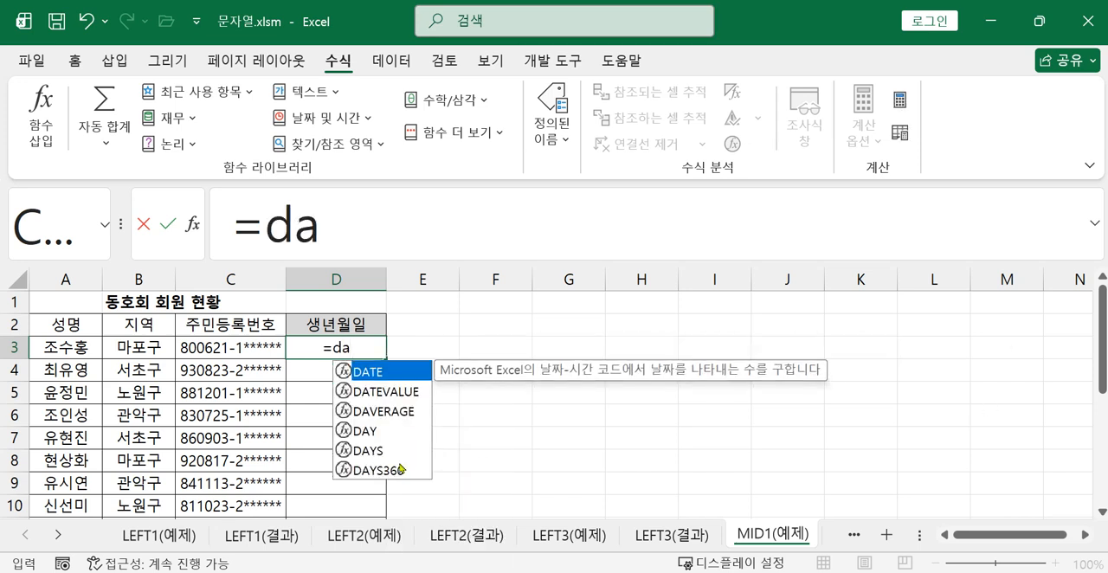
double_click(363, 370)
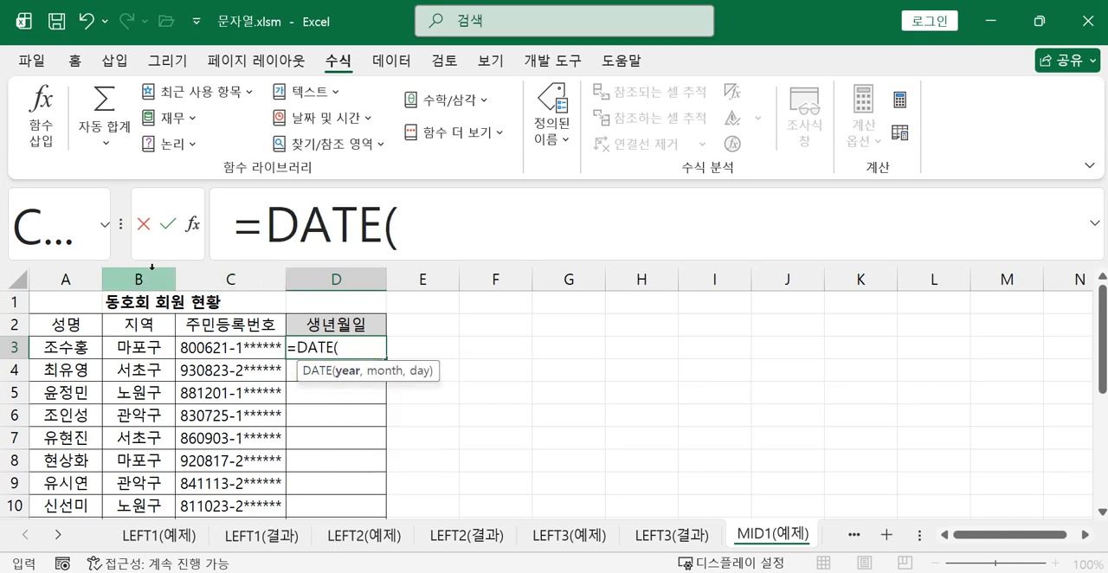
left_click(195, 228)
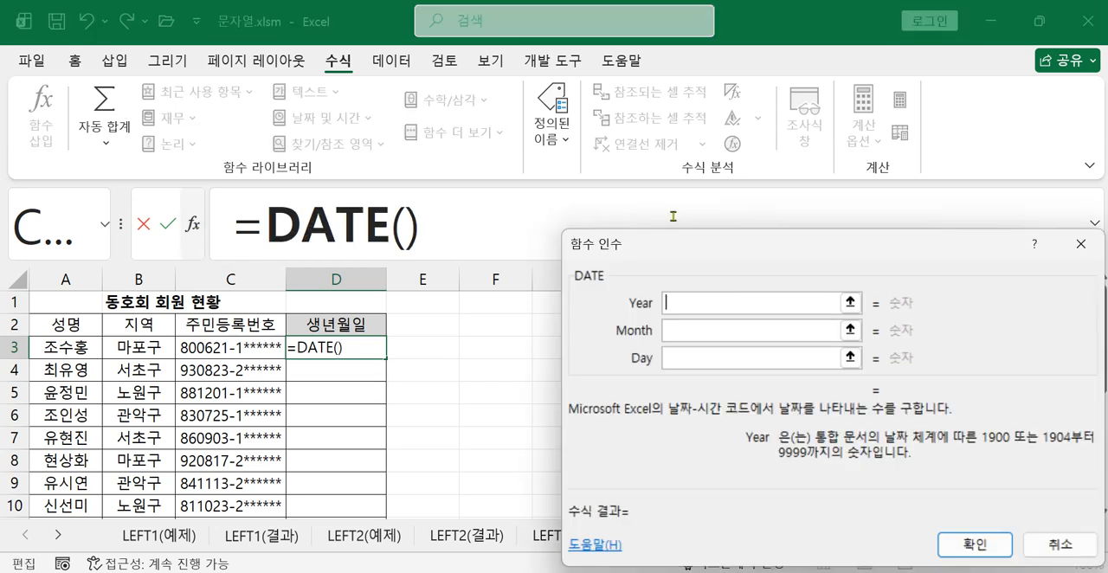
left_click_drag(682, 245, 650, 205)
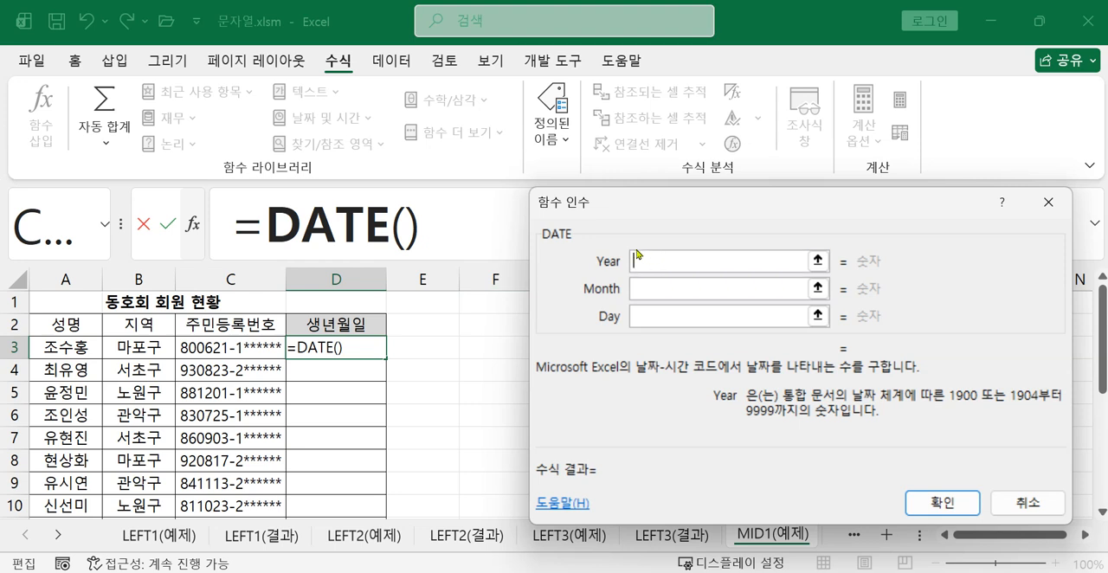
Set the Year argument to mid(C3,1,2)+1900, moving the dialog clear of the formula bar
type("mi")
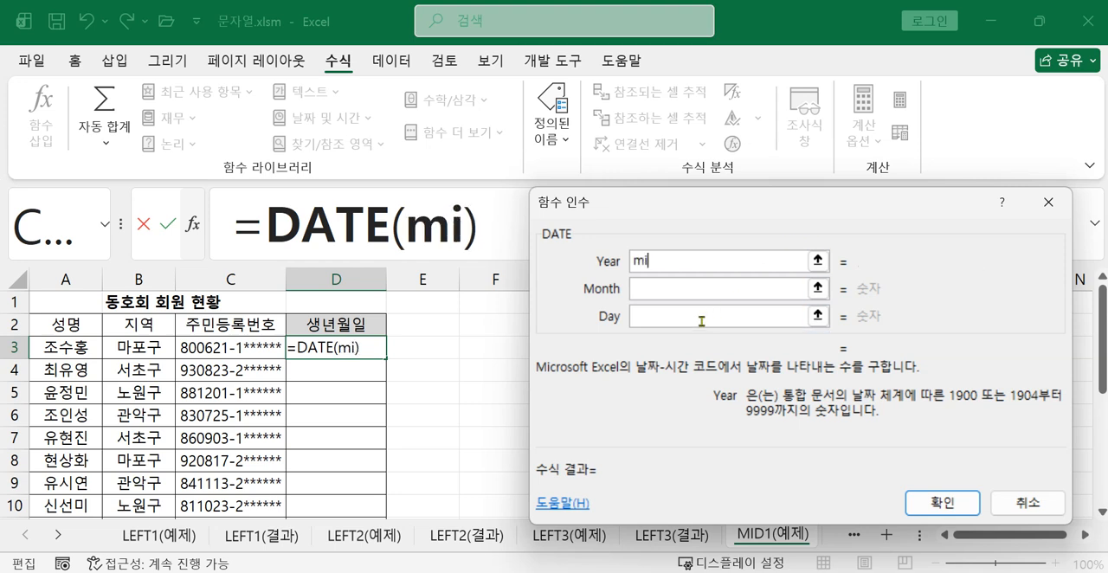
type("d(")
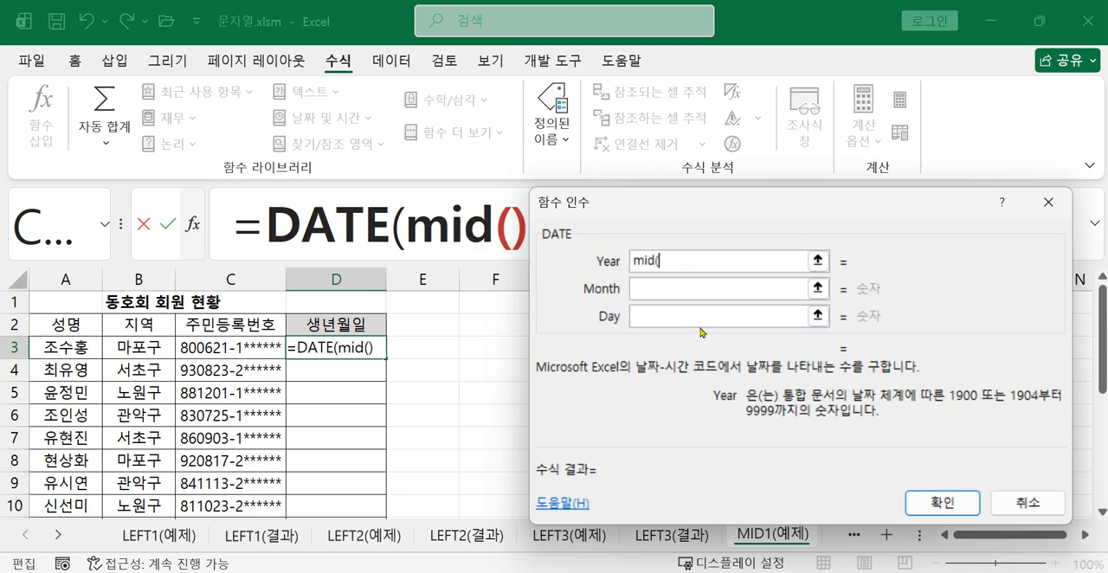
left_click(204, 355)
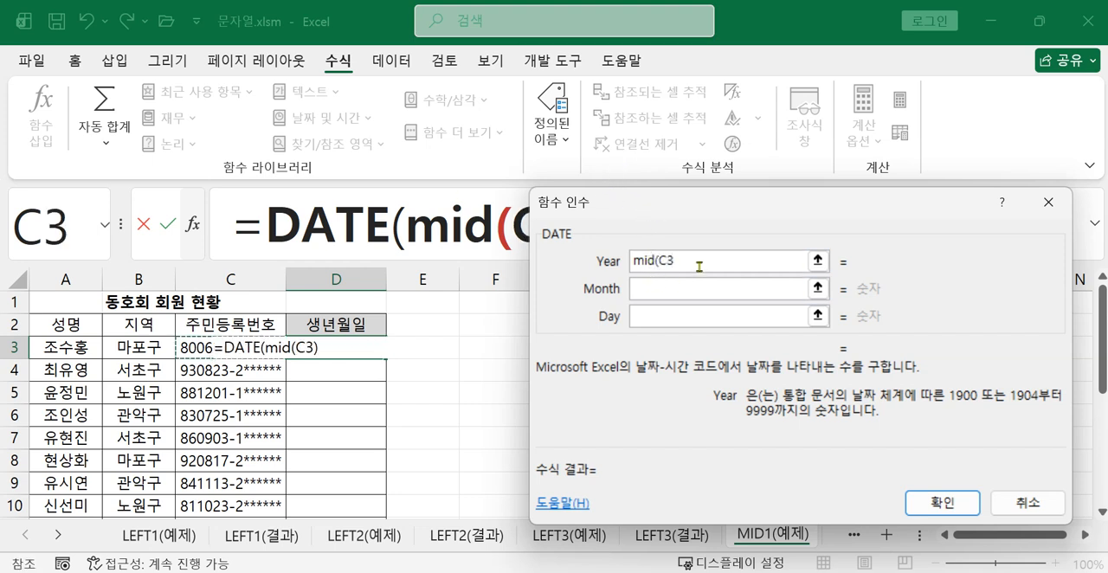
type(",1")
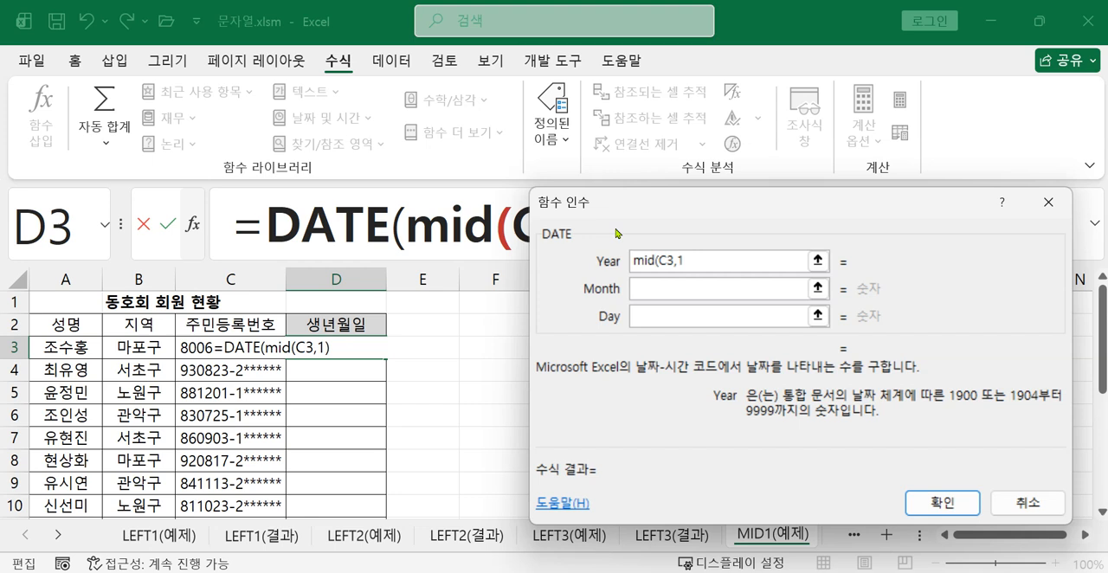
type(",")
left_click_drag(624, 212, 551, 295)
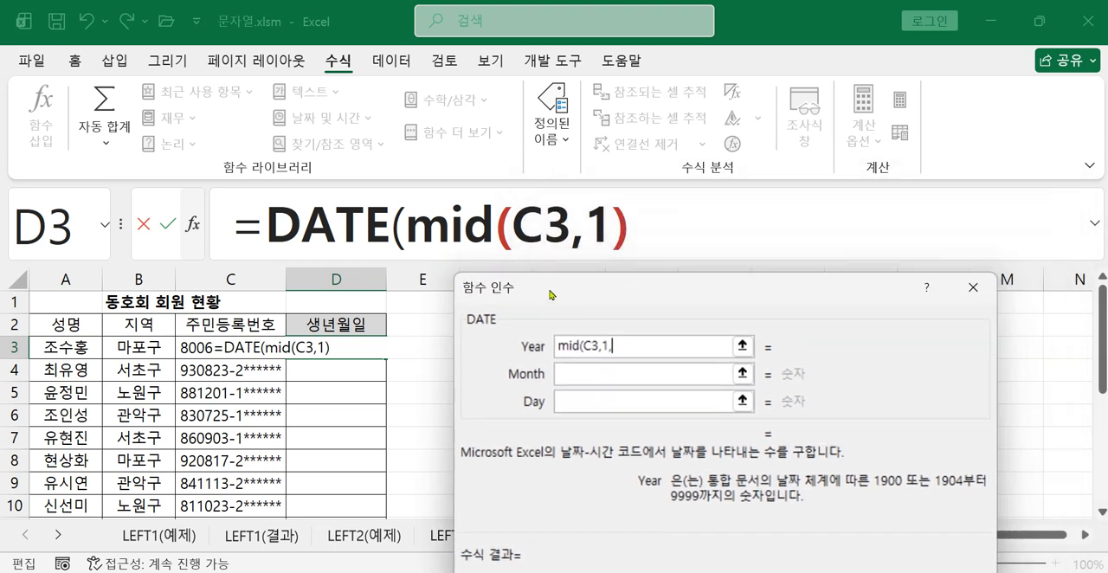
type("2")
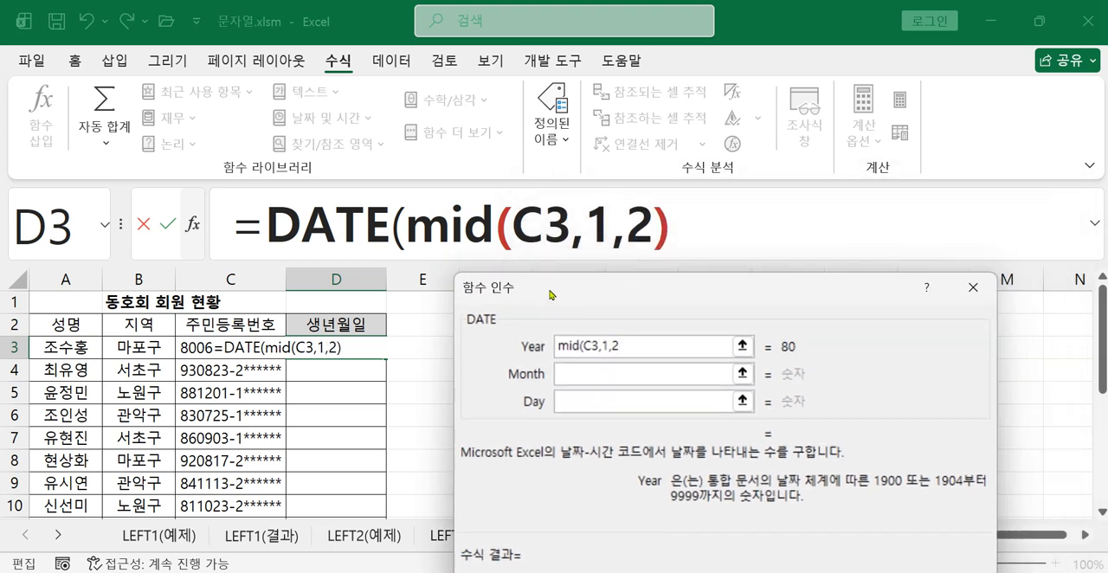
type(")")
type("+19")
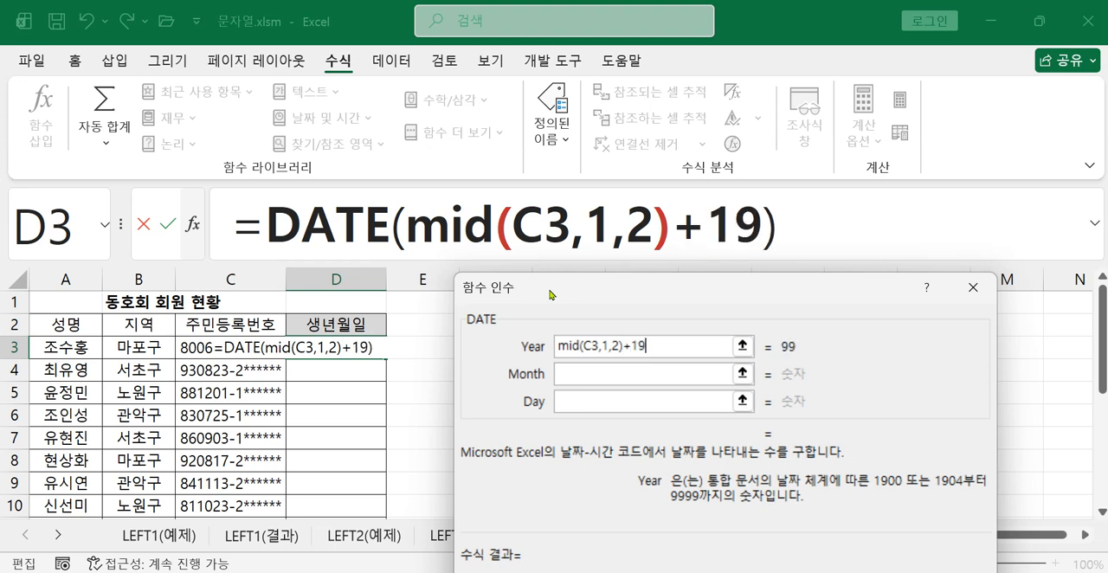
type("00")
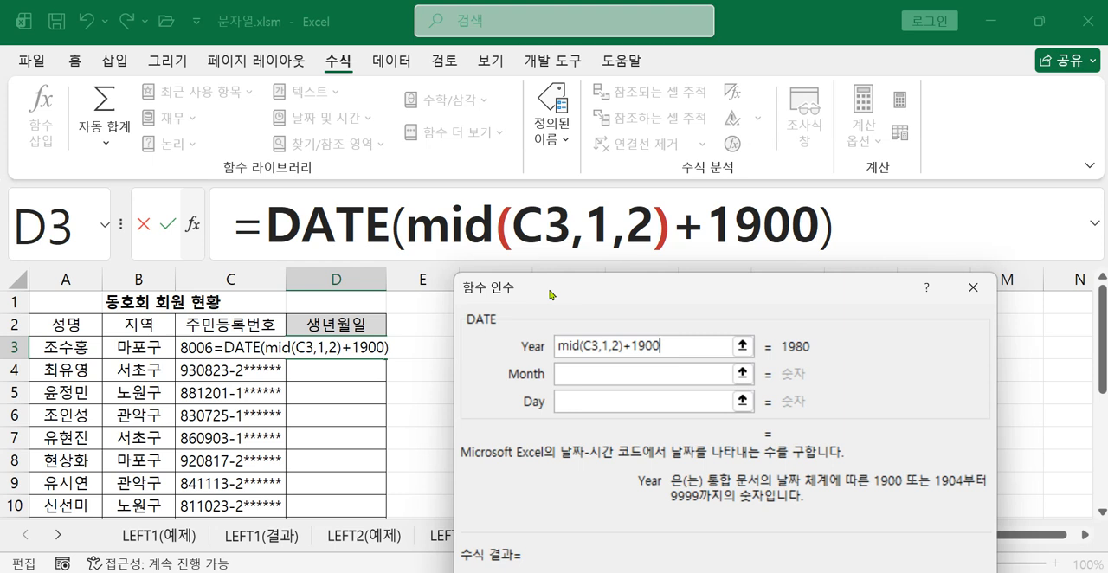
Delete +1900 from the end of the Year argument and enter it again
key("BackSpace")
key("BackSpace")
key("BackSpace")
key("BackSpace")
key("BackSpace")
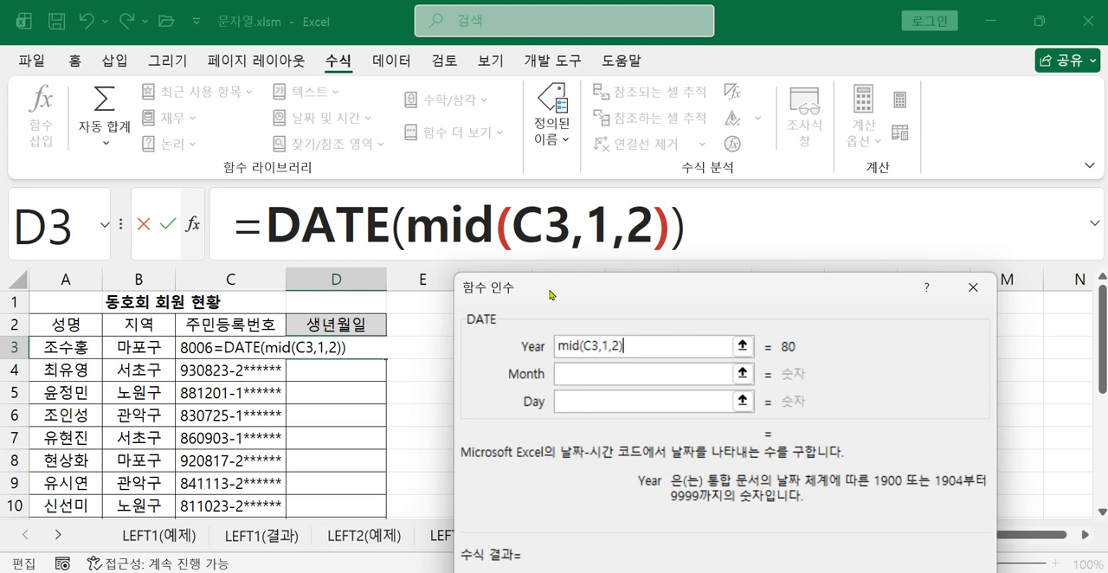
type("+1")
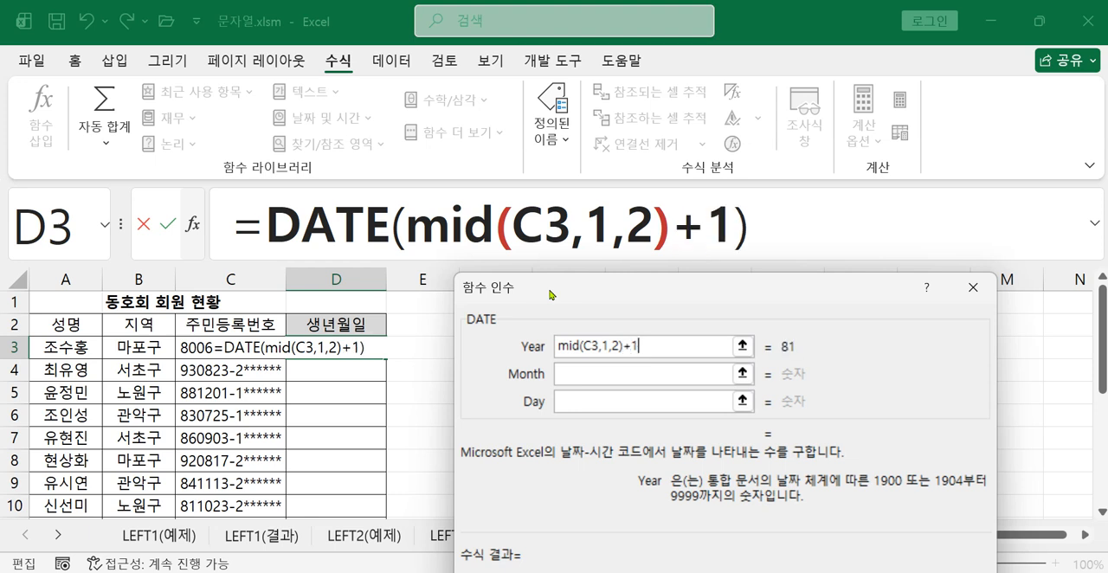
type("900")
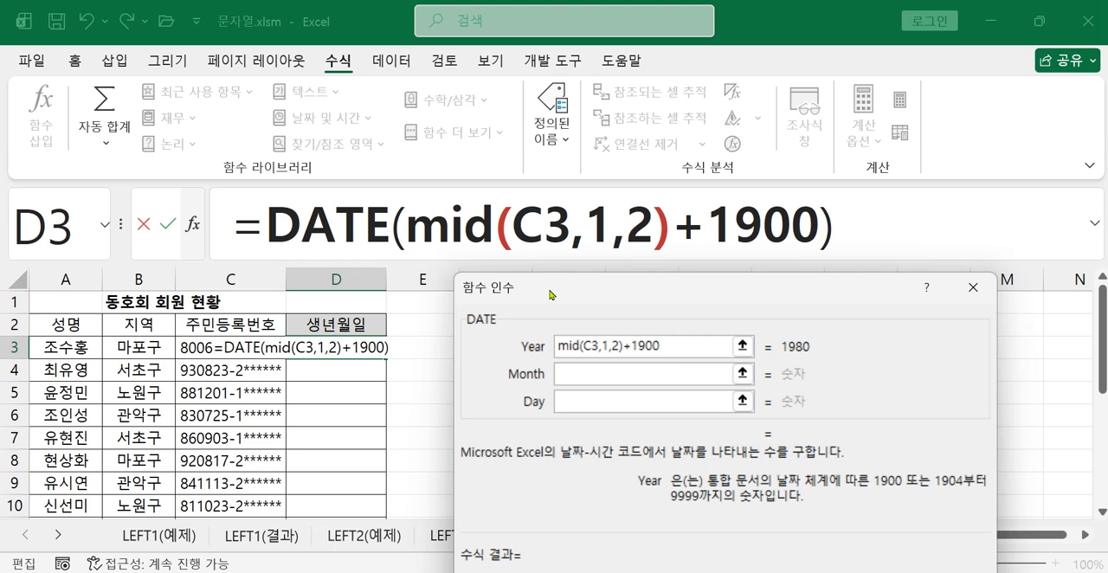
Set the Month argument of the DATE function to mid(C3,3,2)
left_click(638, 374)
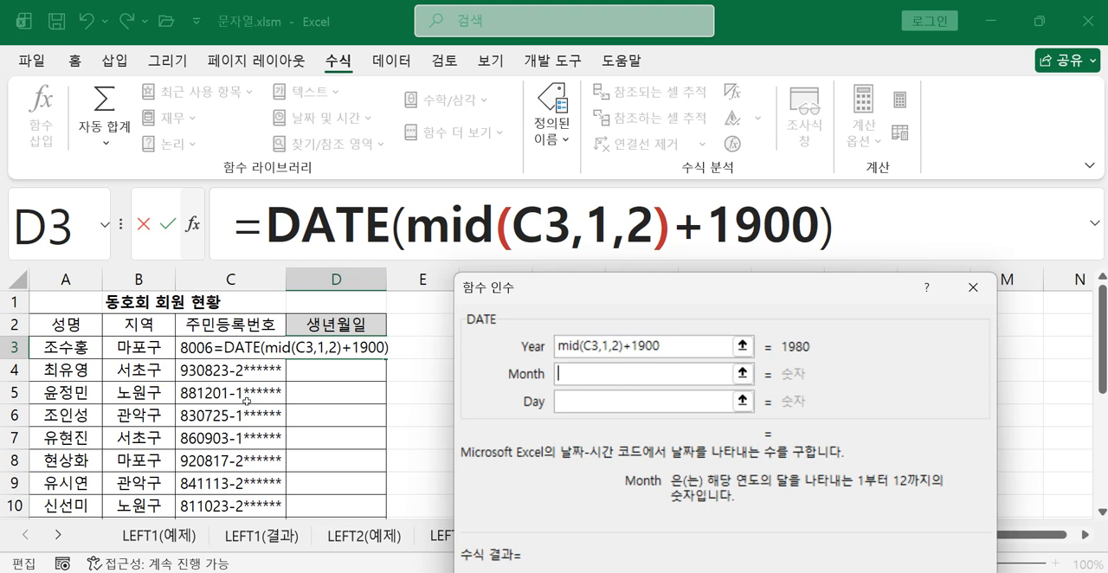
type("m")
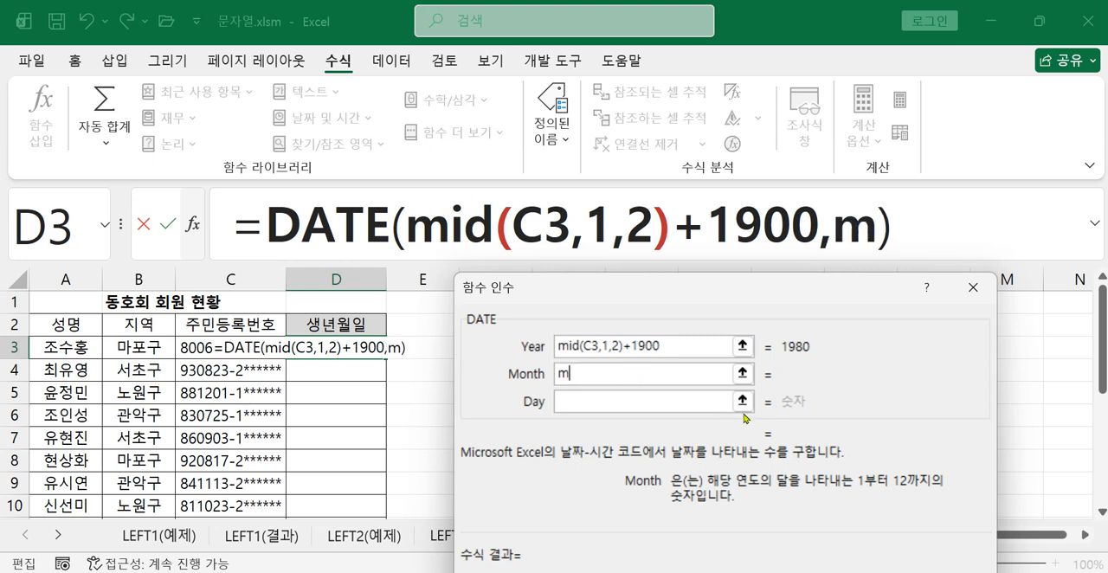
type("id(")
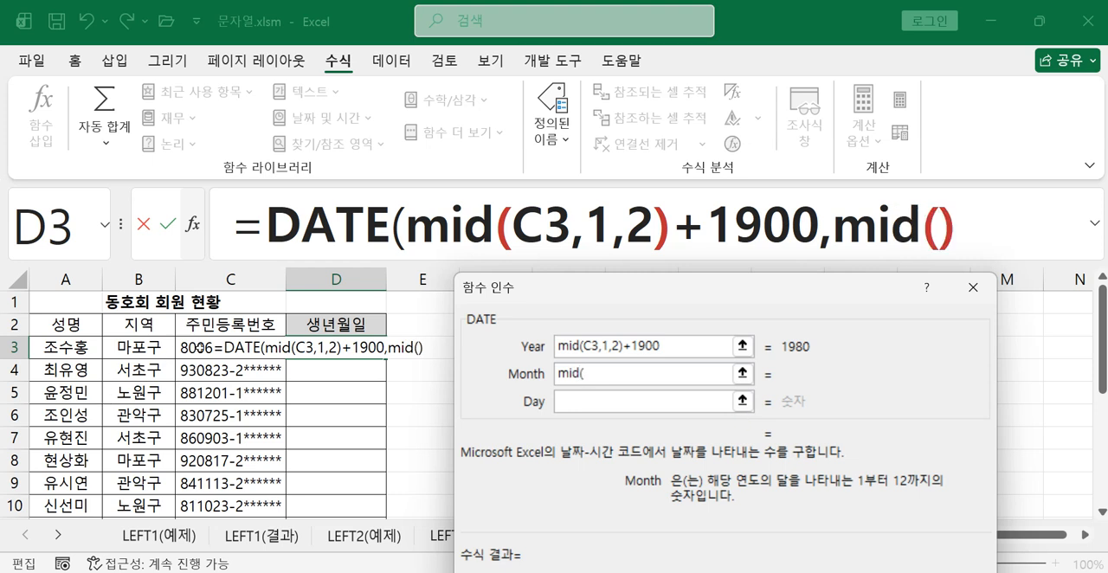
left_click(185, 349)
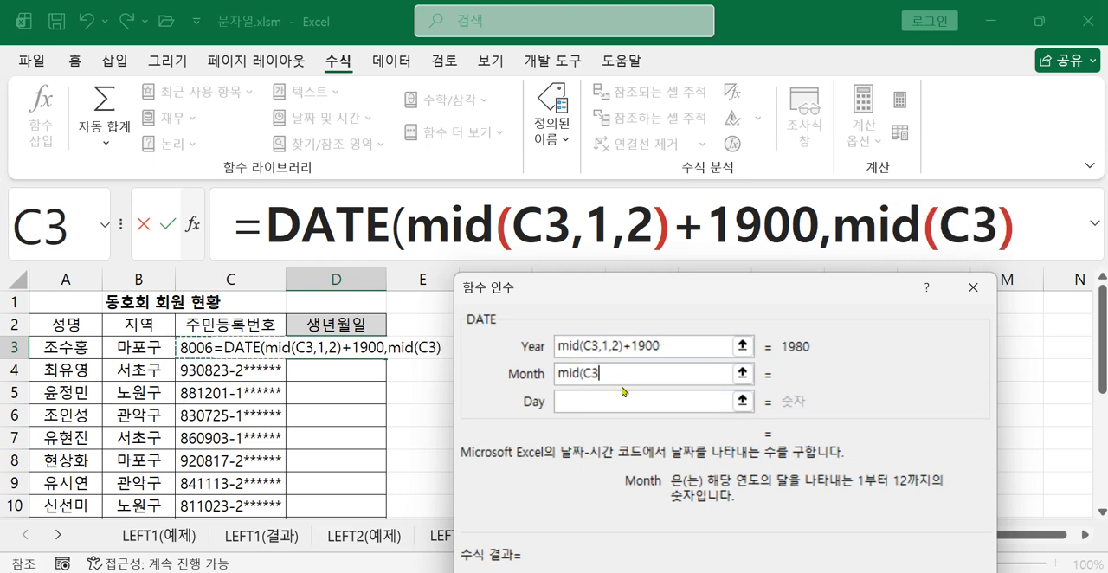
type(",")
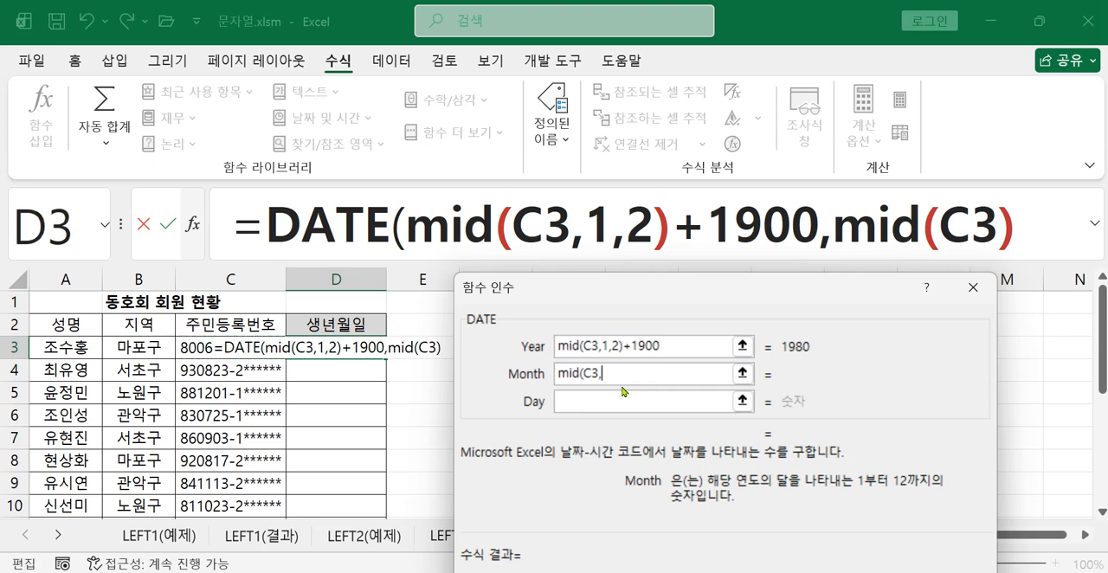
type("3,3")
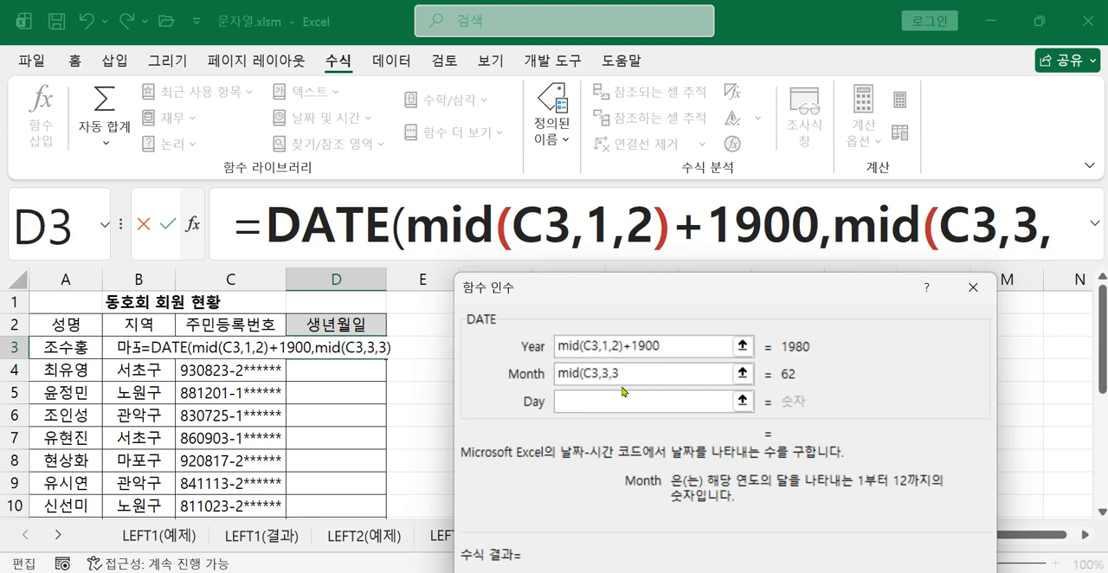
key("BackSpace")
type("2)")
Set the Day argument of the DATE function to mid(C3,5,2)
left_click(638, 396)
type("mid")
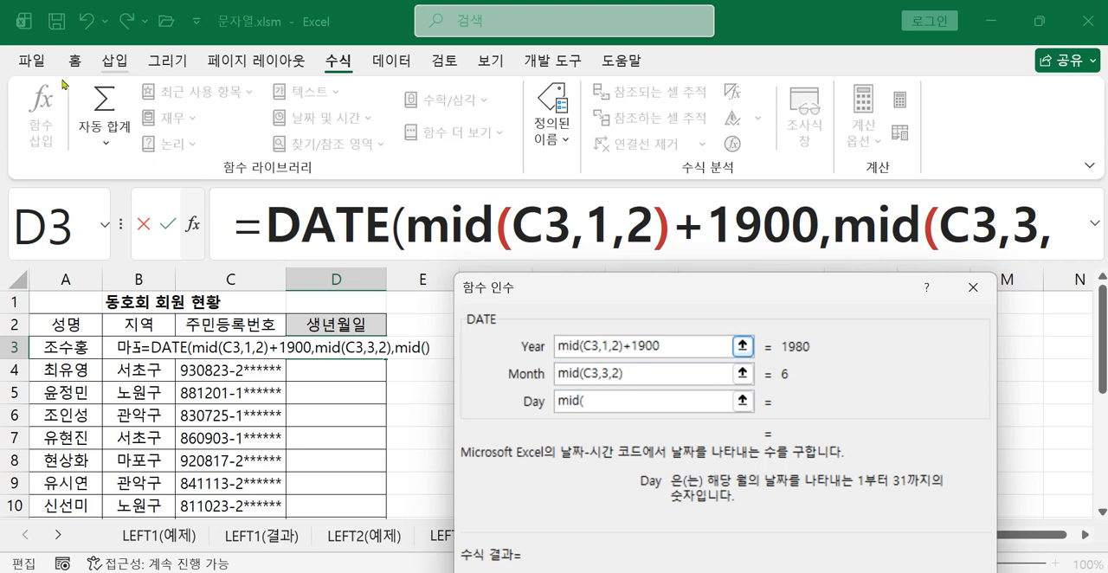
type("(")
left_click(196, 346)
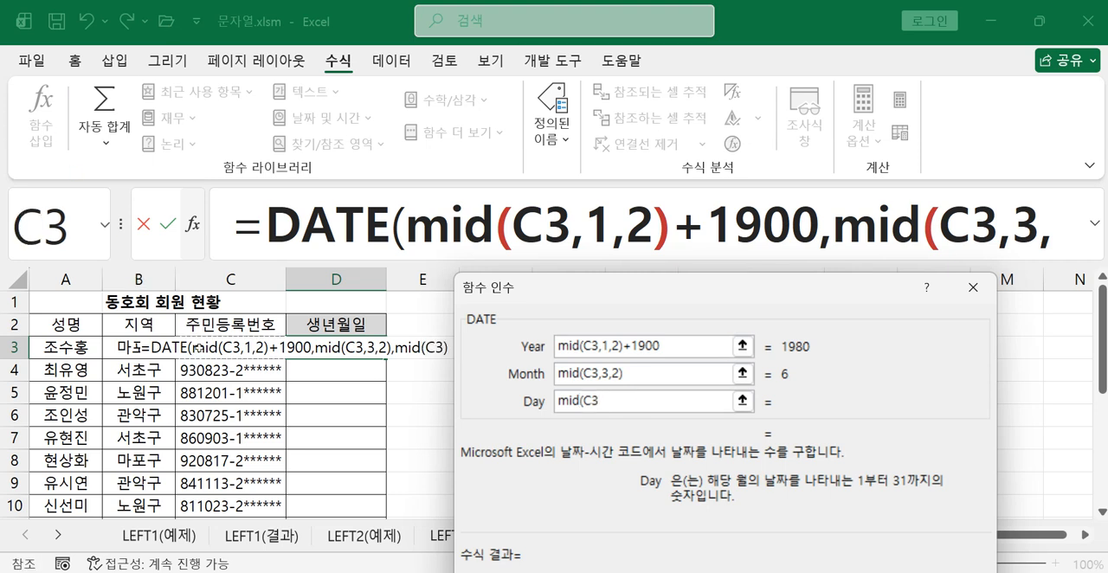
type(",5")
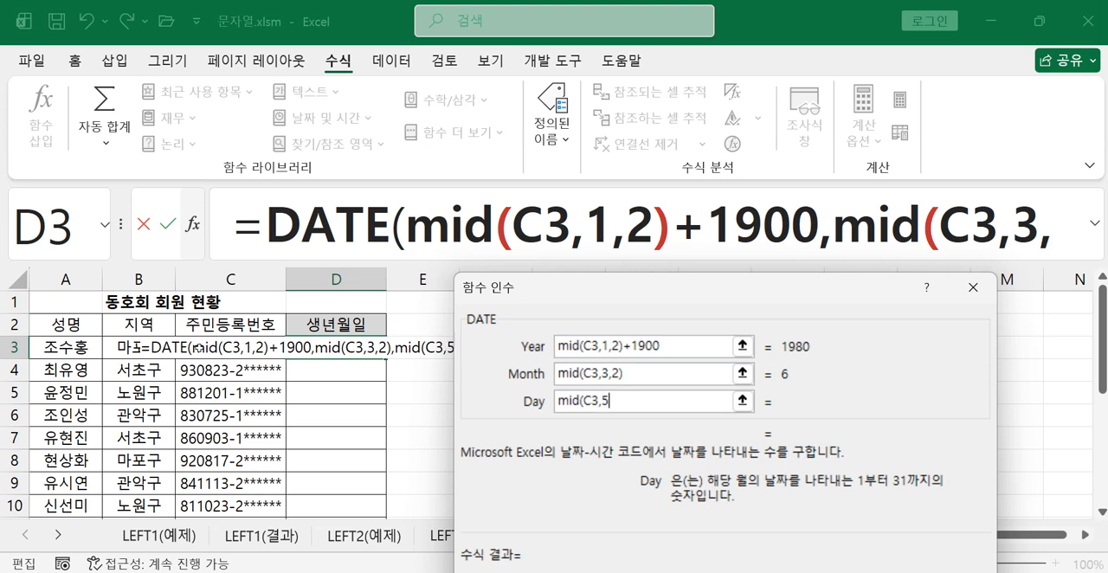
type(",2)")
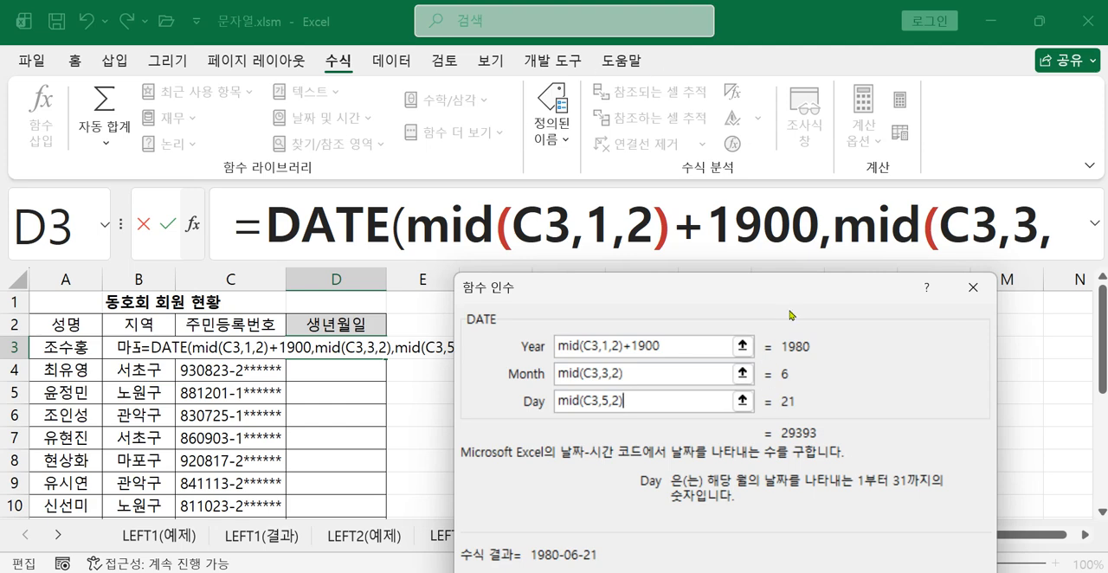
Confirm the DATE formula in D3 and fill it down through D13 in the 생년월일 column
left_click_drag(731, 295, 713, 110)
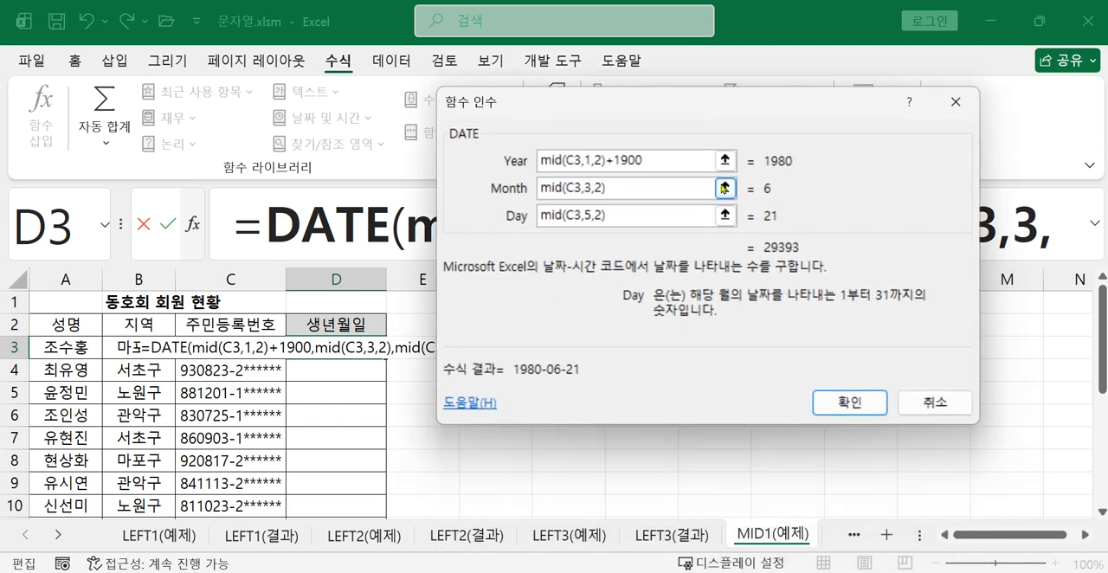
left_click(842, 403)
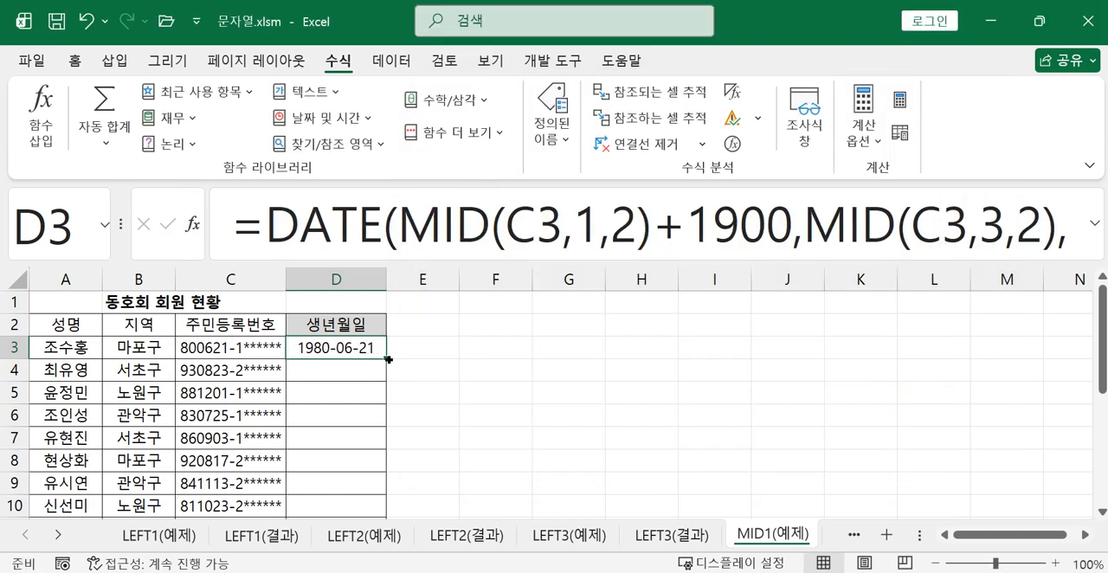
left_click_drag(386, 358, 371, 447)
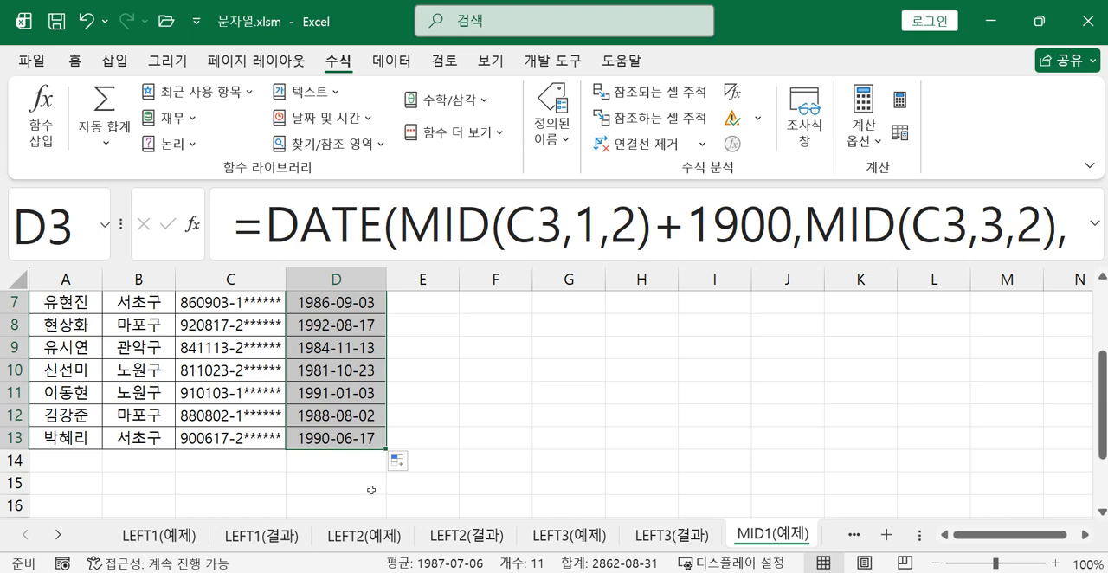
Review D3's nested DATE and MID formula in the function arguments dialog, with the formula bar expanded and the dialog moved aside
scroll(363, 449, "up", 2)
left_click(338, 353)
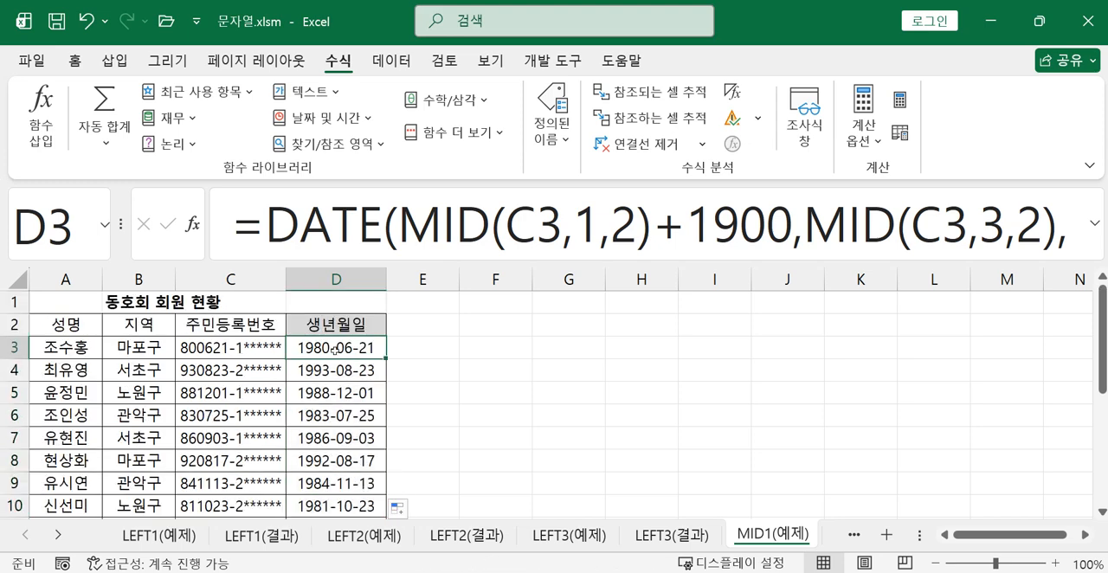
left_click(345, 217)
left_click(192, 223)
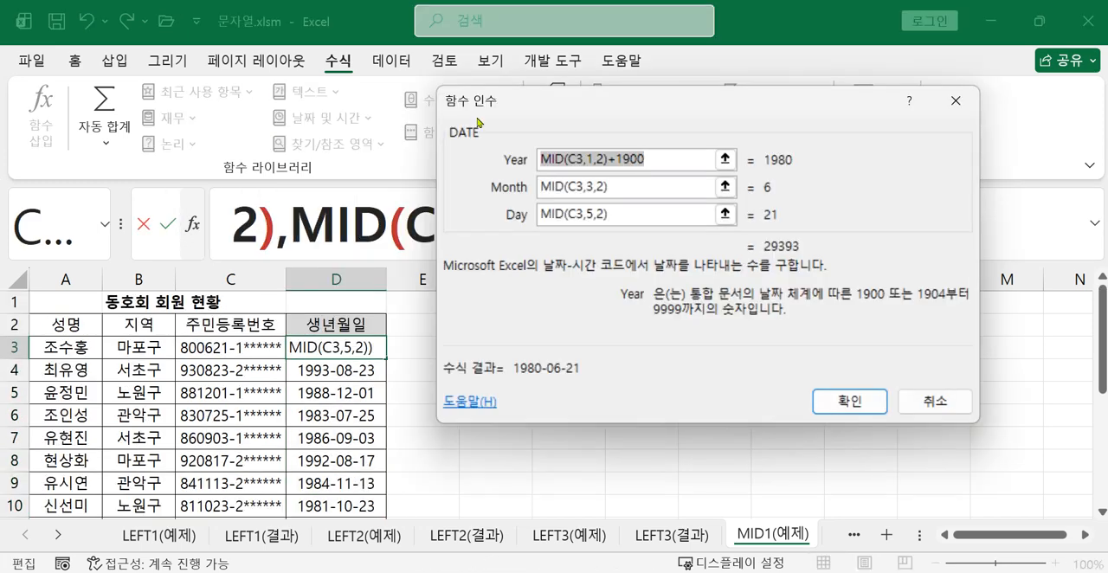
left_click_drag(489, 109, 441, 313)
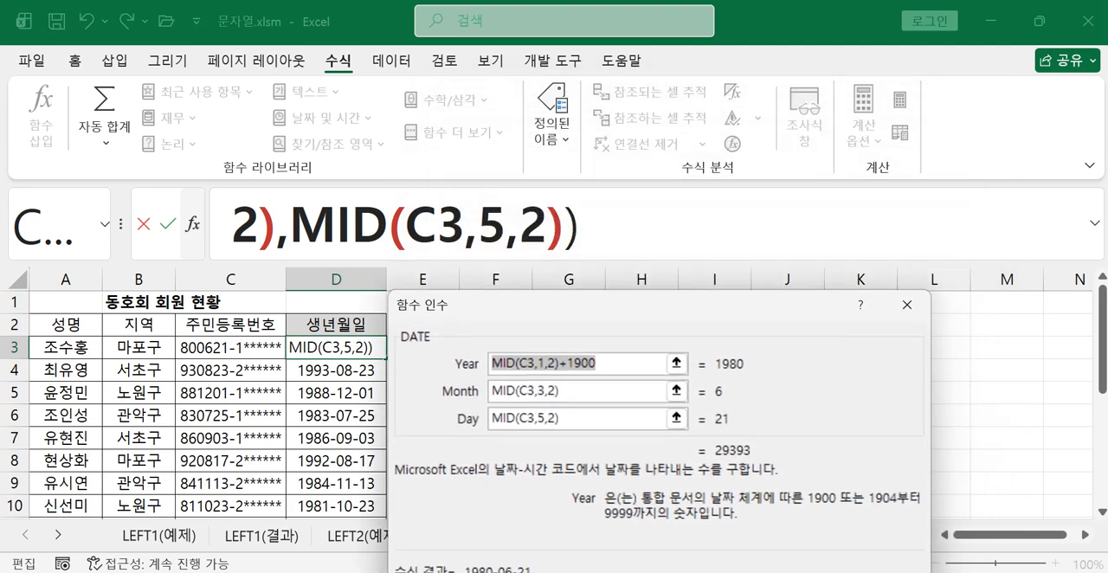
left_click(1094, 223)
left_click_drag(639, 313, 838, 286)
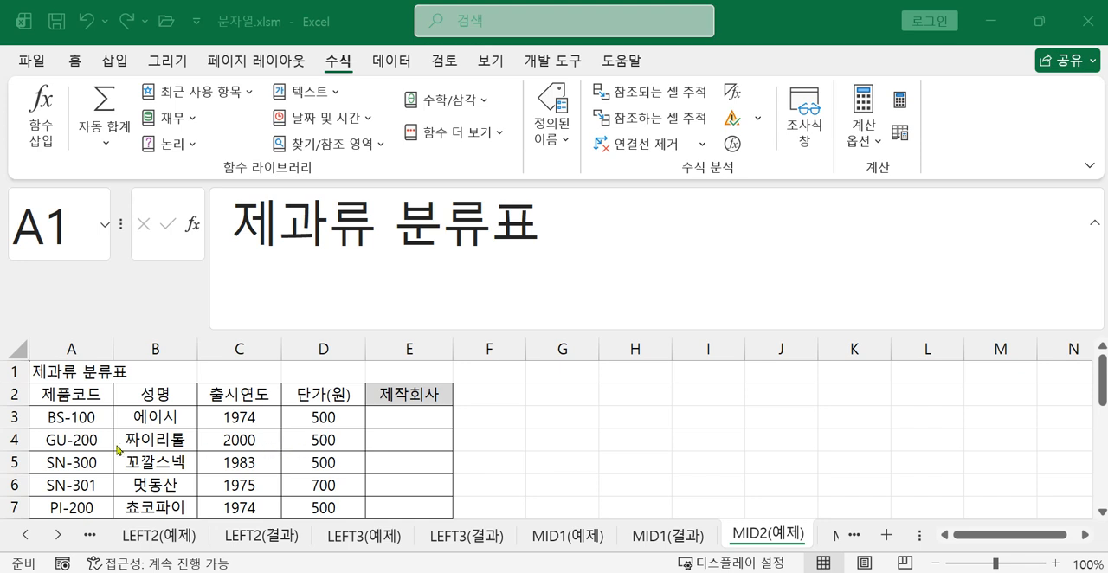
Select the first product code in A3 of MID2(예제) to examine its structure
left_click(81, 418)
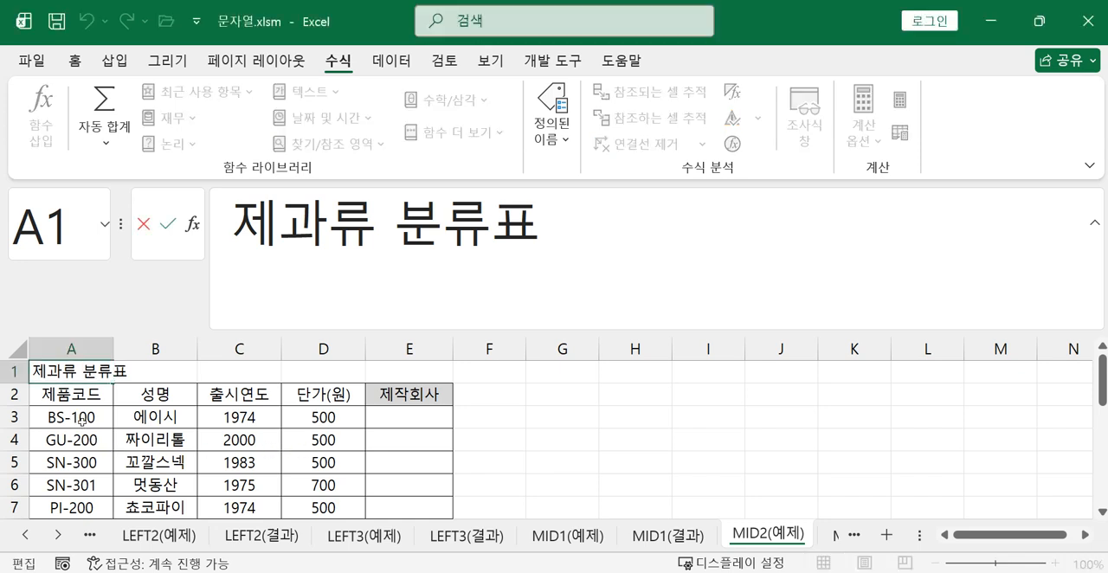
left_click(81, 420)
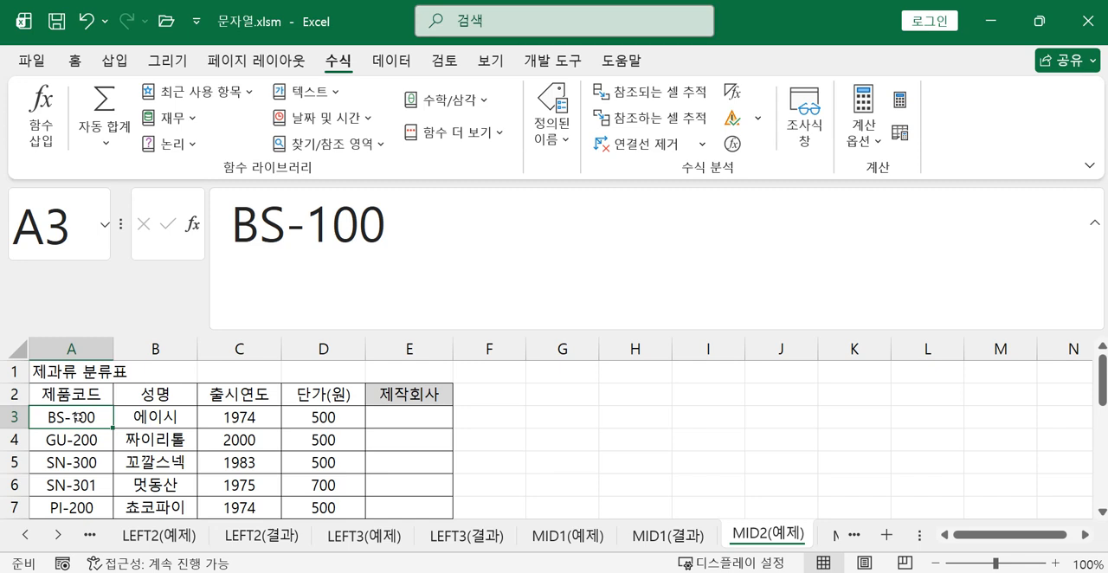
Enter =MID(A3,4,1) in E3 to extract the company digit from the first product code, with the formula bar collapsed
left_click(425, 422)
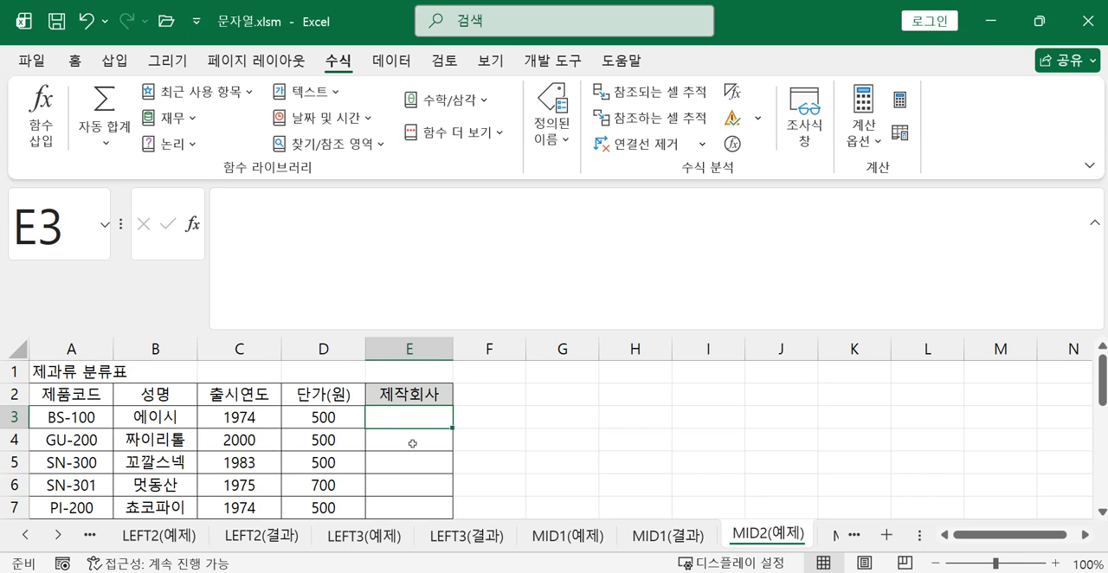
left_click(1095, 223)
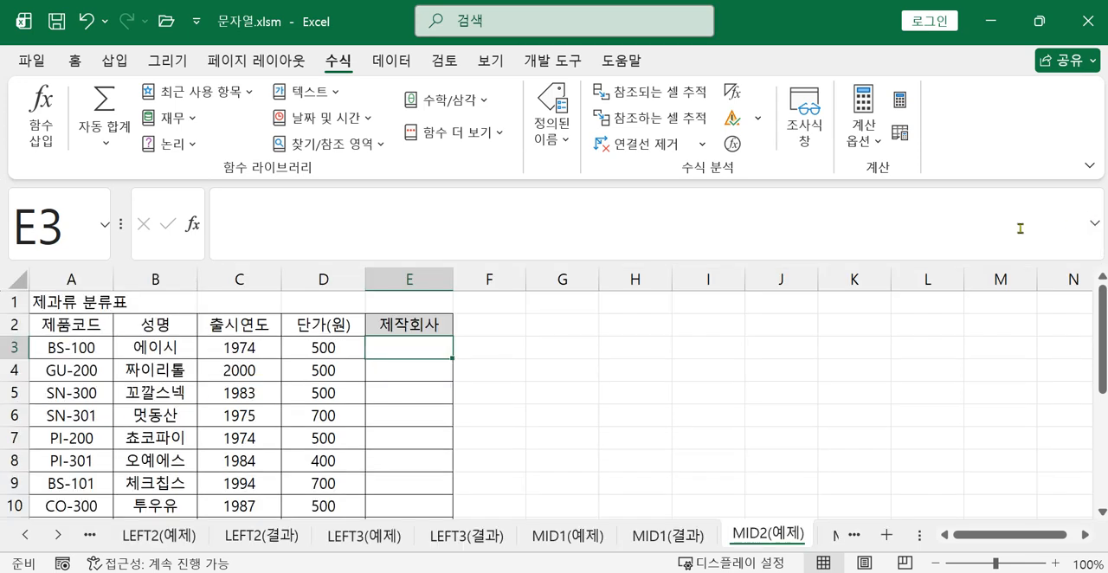
type("=mi")
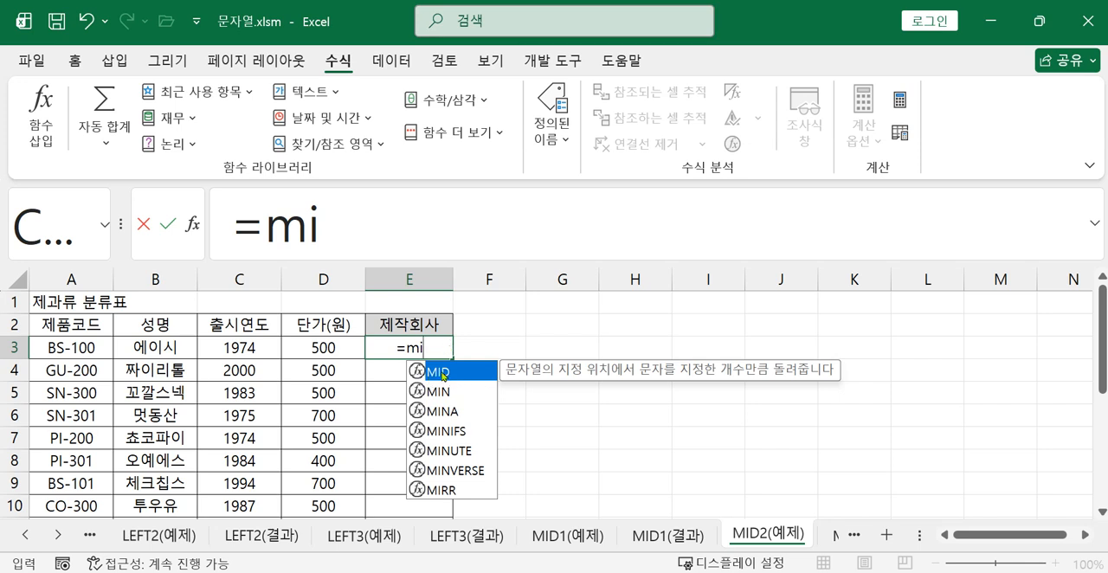
double_click(443, 374)
left_click(72, 348)
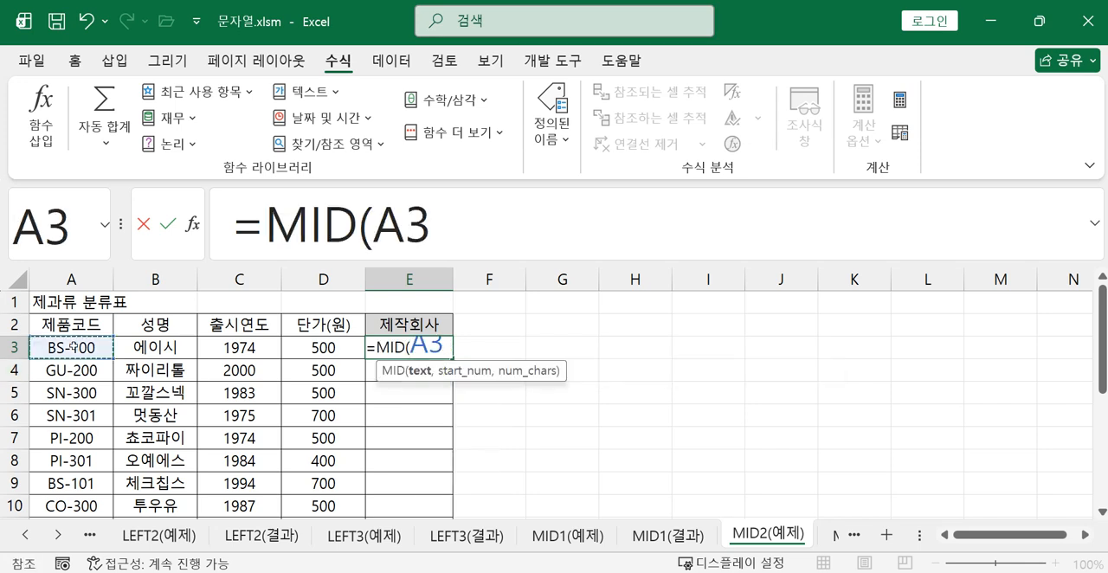
type(",")
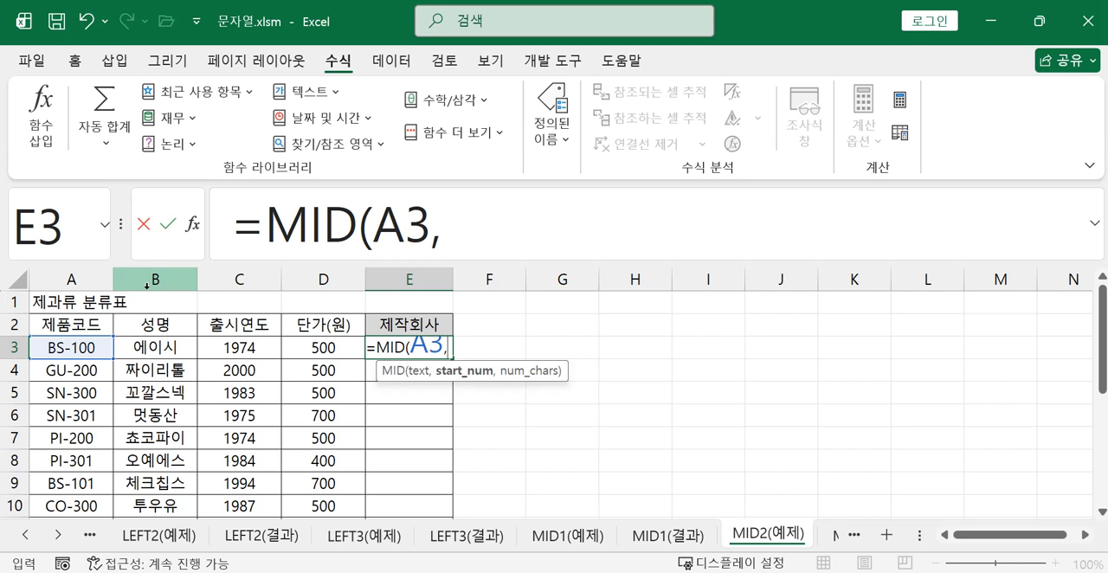
type("4,")
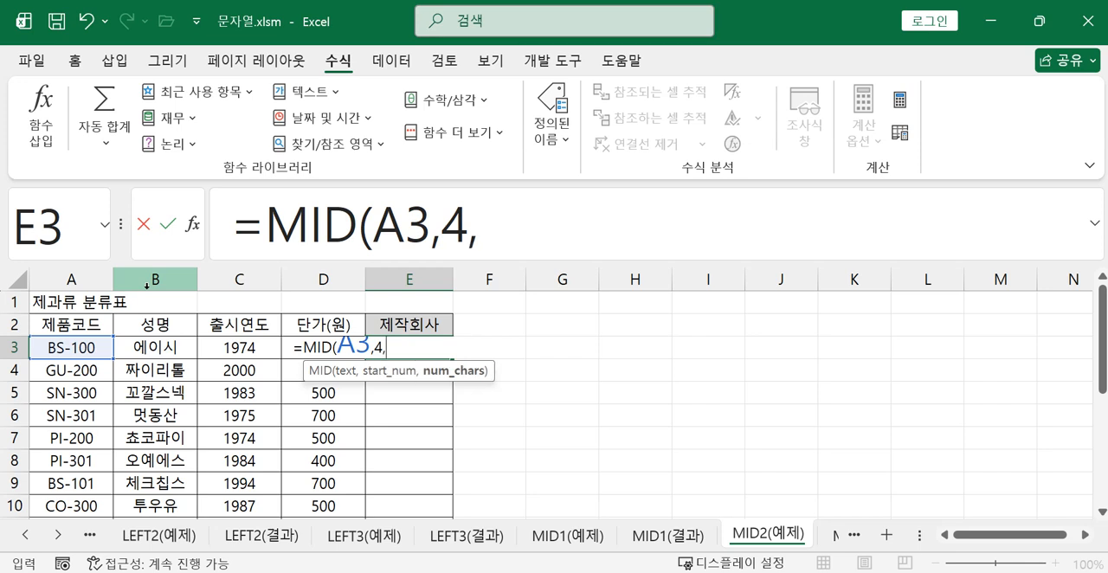
type("1)")
key("Return")
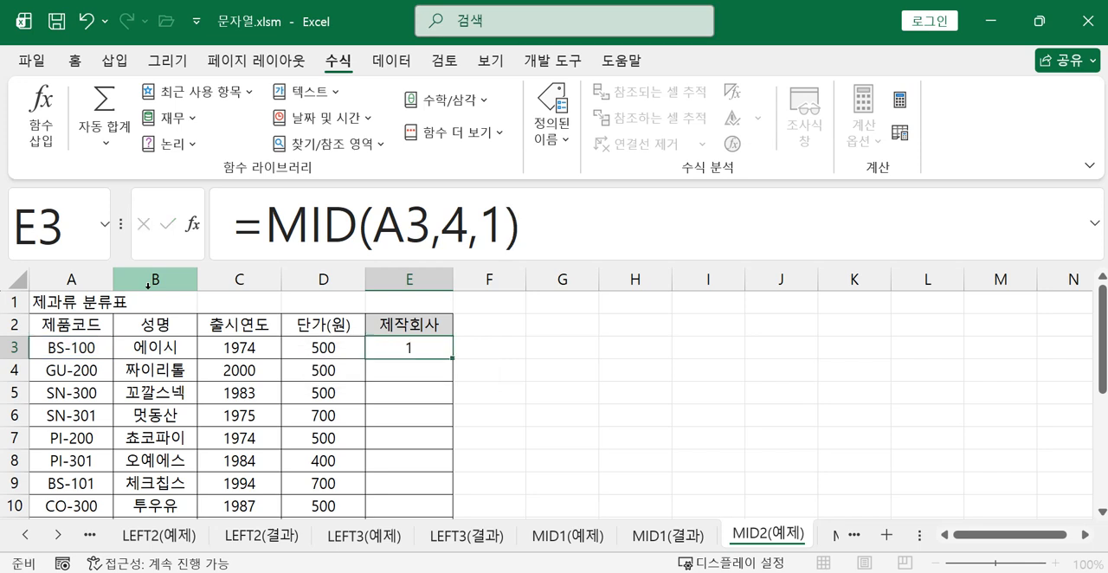
Fill the MID formula from E3 down through E12 in the 제작회사 column
left_click(422, 345)
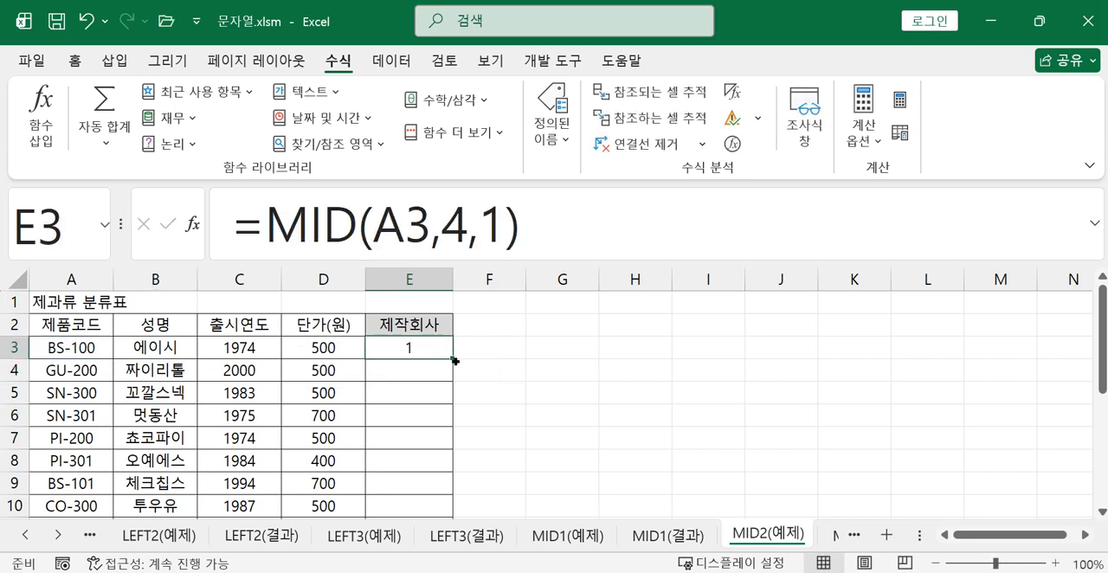
left_click_drag(450, 358, 446, 493)
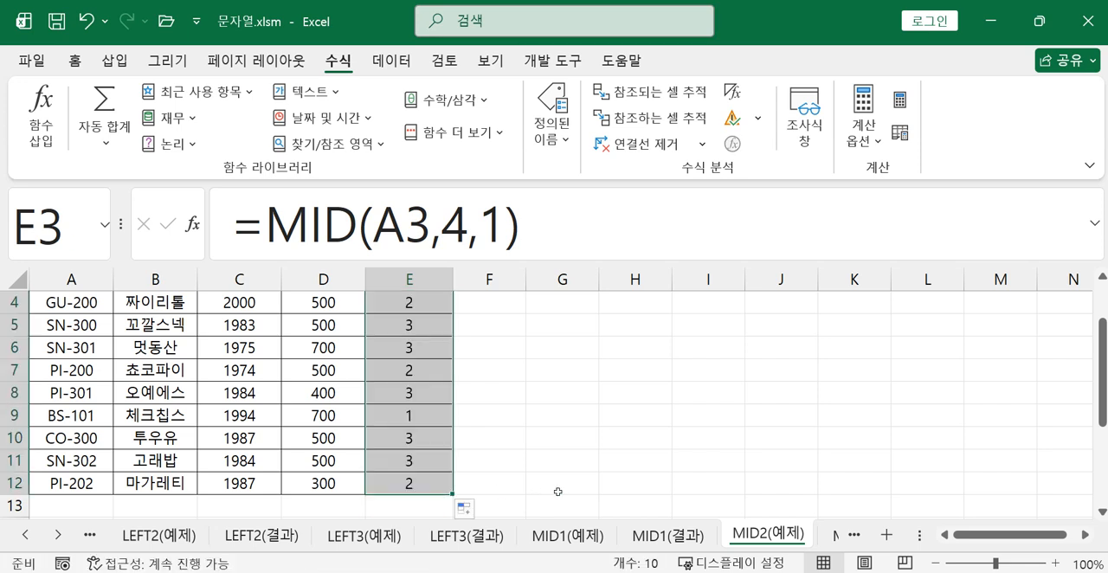
scroll(559, 489, "up", 1)
left_click(545, 439)
Check the filled MID formulas in cells E3 through E6 against their product codes
left_click(430, 356)
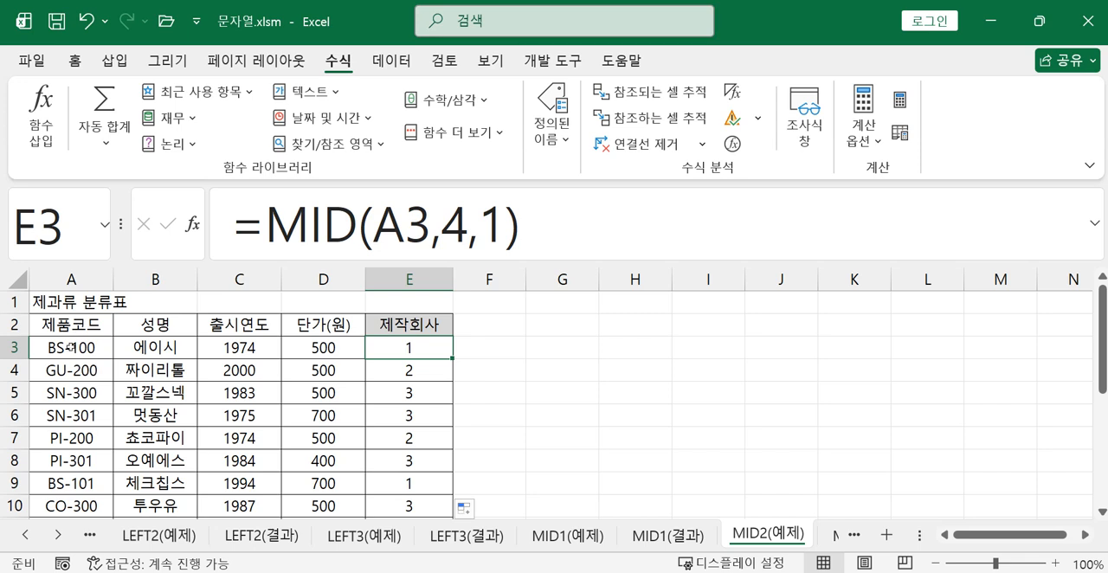
left_click(426, 373)
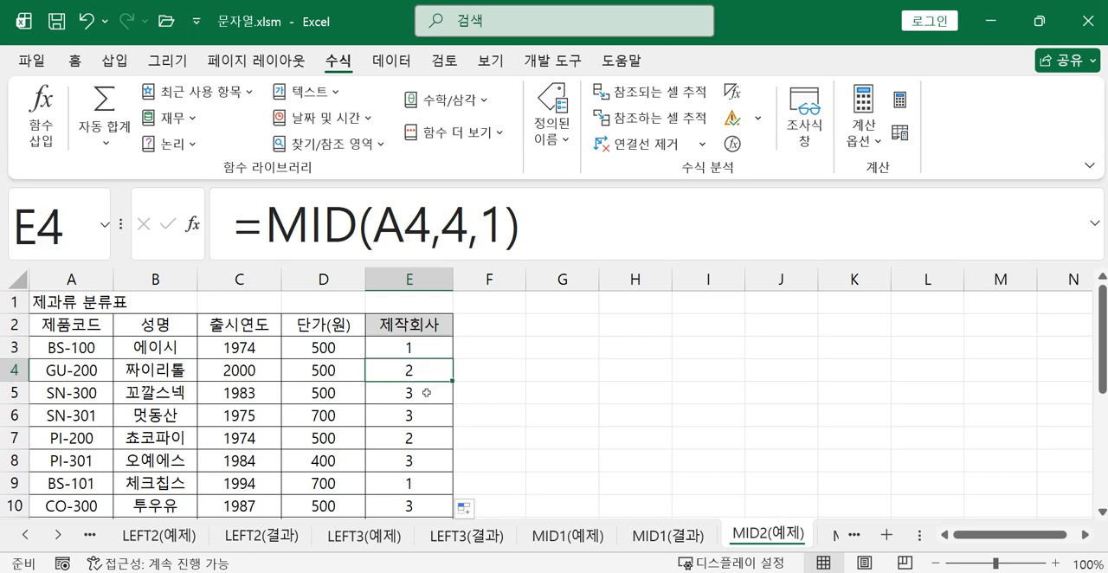
left_click(426, 392)
left_click(423, 417)
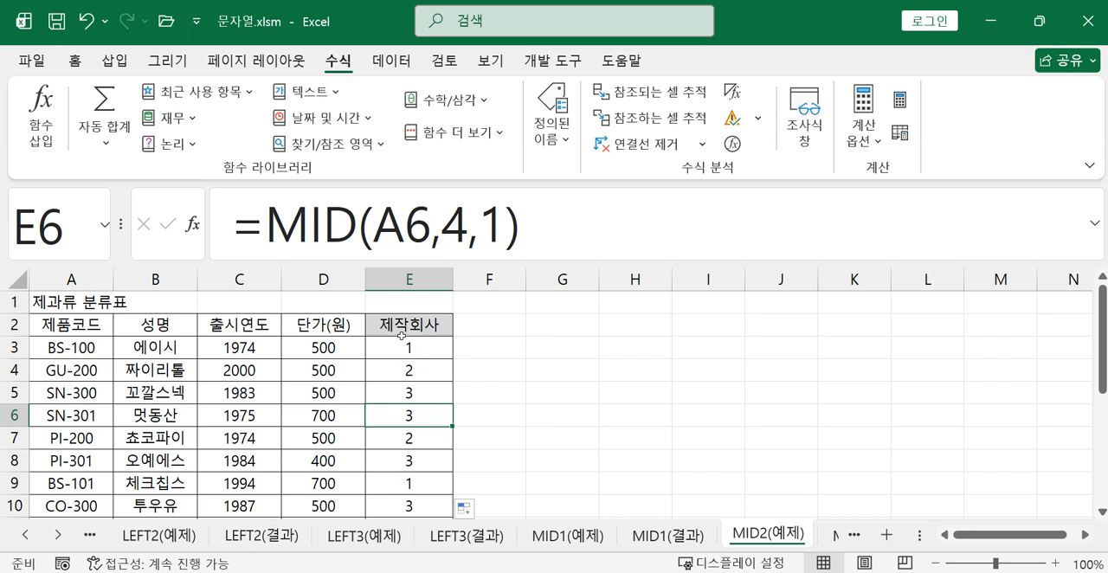
left_click(434, 354)
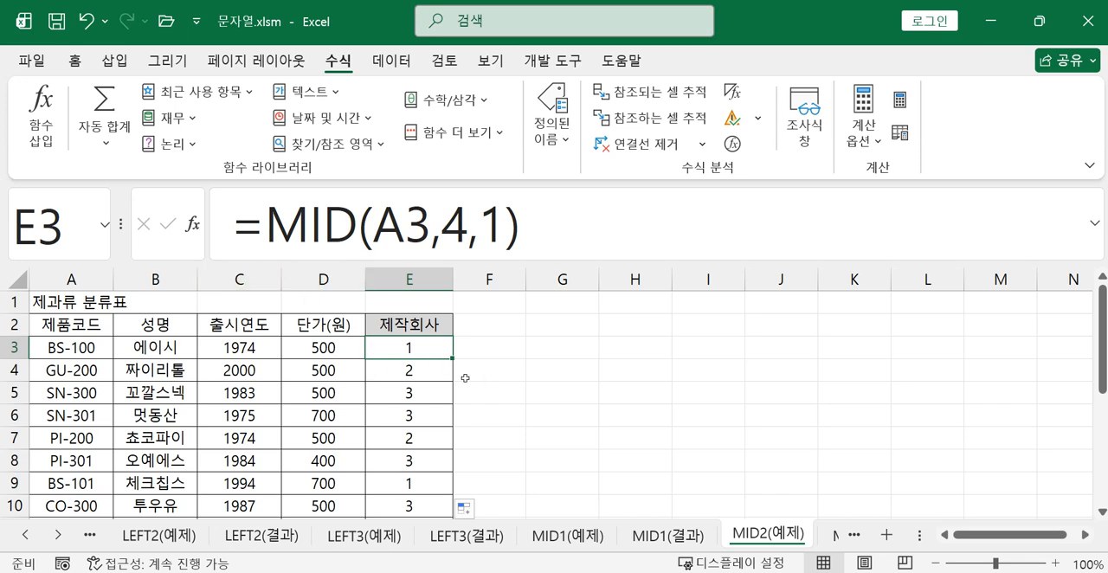
Clear the MID formulas from the 제작회사 column, starting at E3
left_click_drag(400, 347, 433, 486)
key("Delete")
scroll(450, 487, "up", 1)
left_click(628, 439)
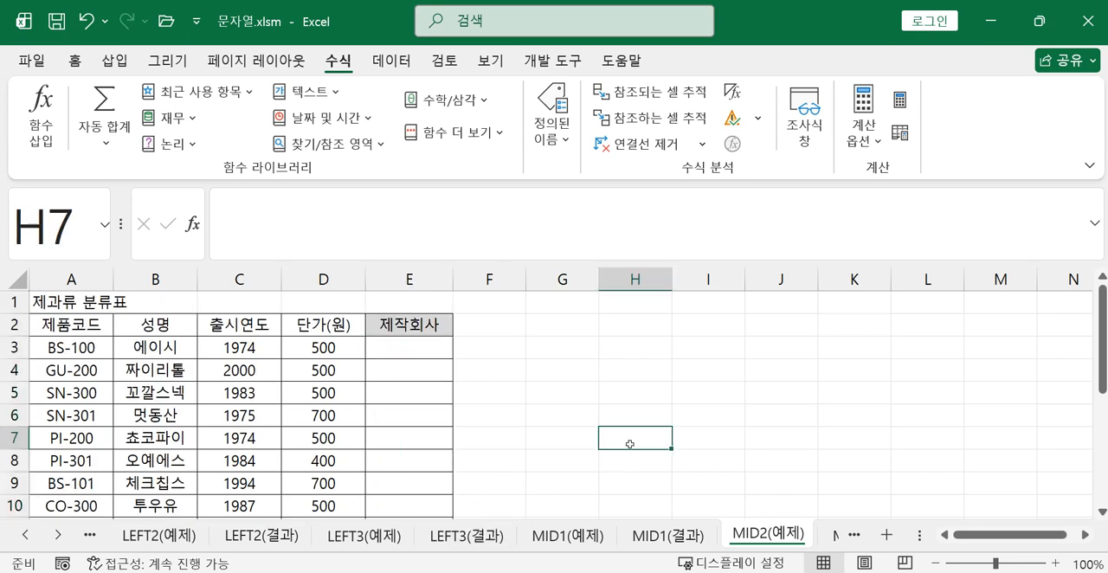
Start a CHOOSE formula in E3 with MID(A3,4,1) nested as its index number
left_click(410, 346)
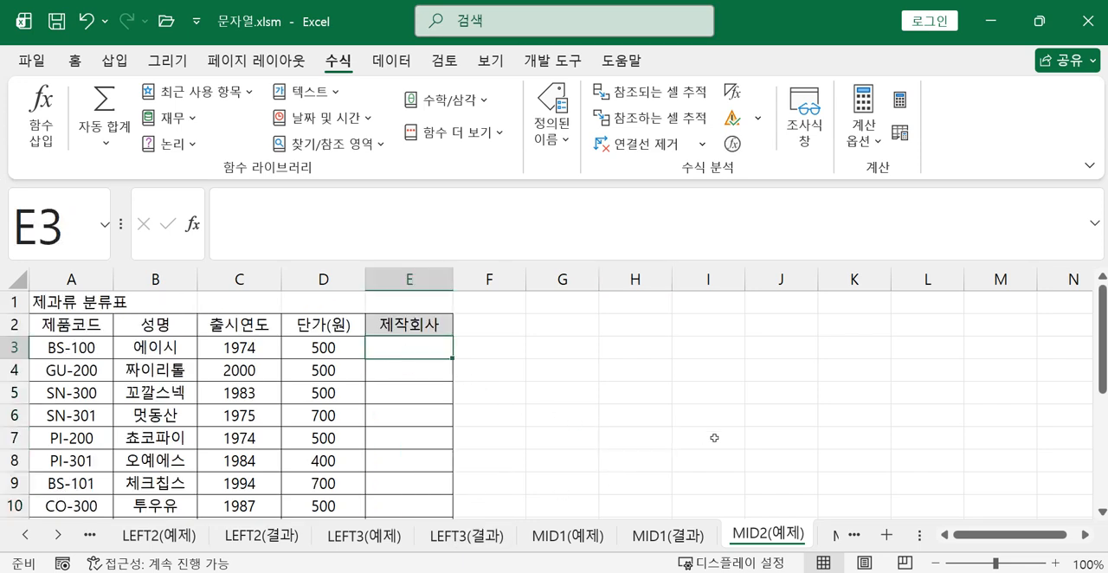
type("=c")
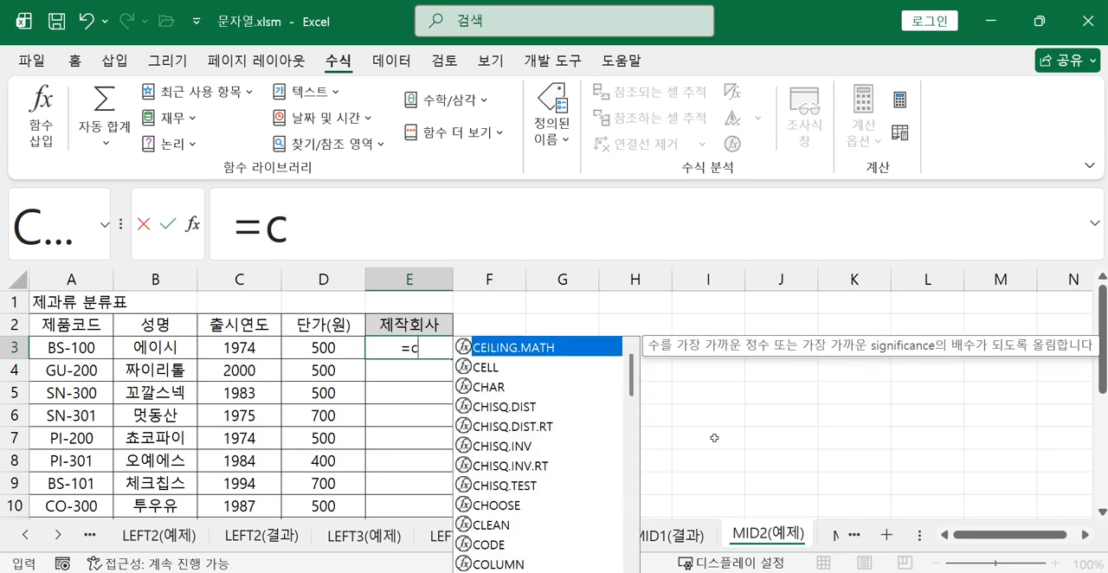
double_click(517, 505)
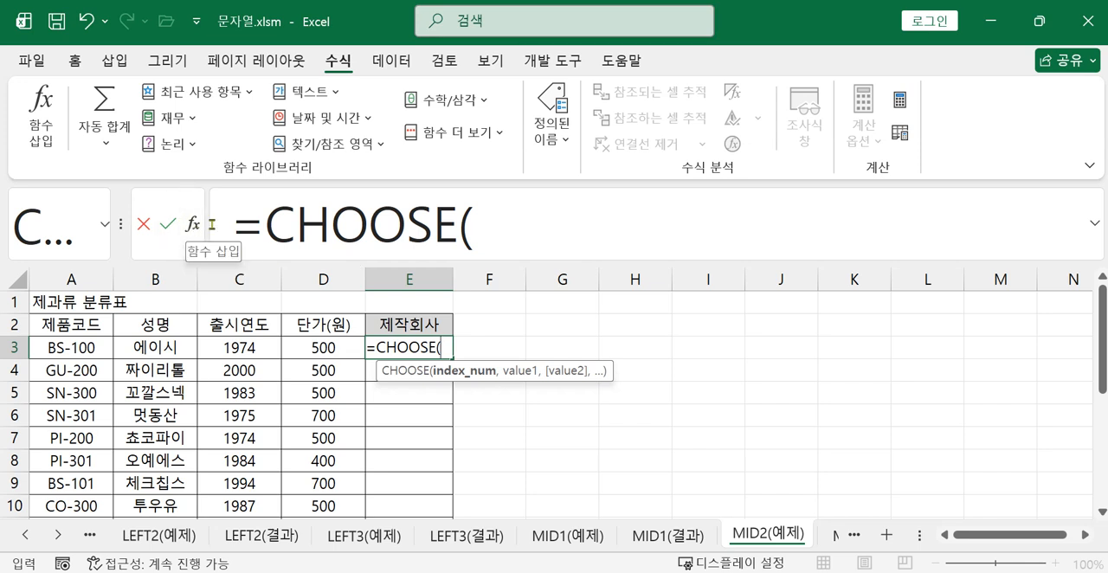
left_click(531, 232)
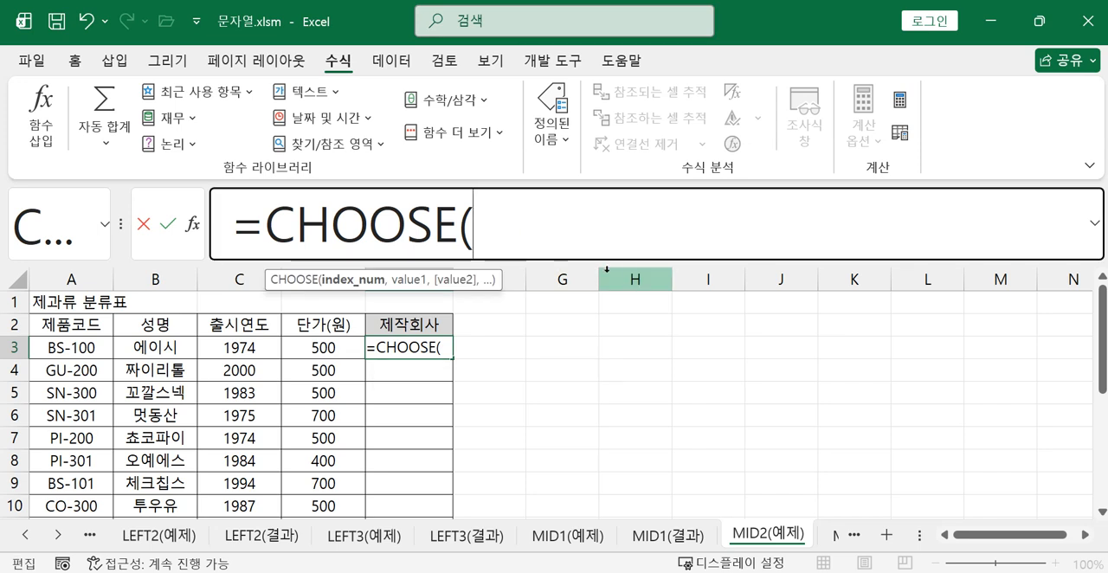
type("mi")
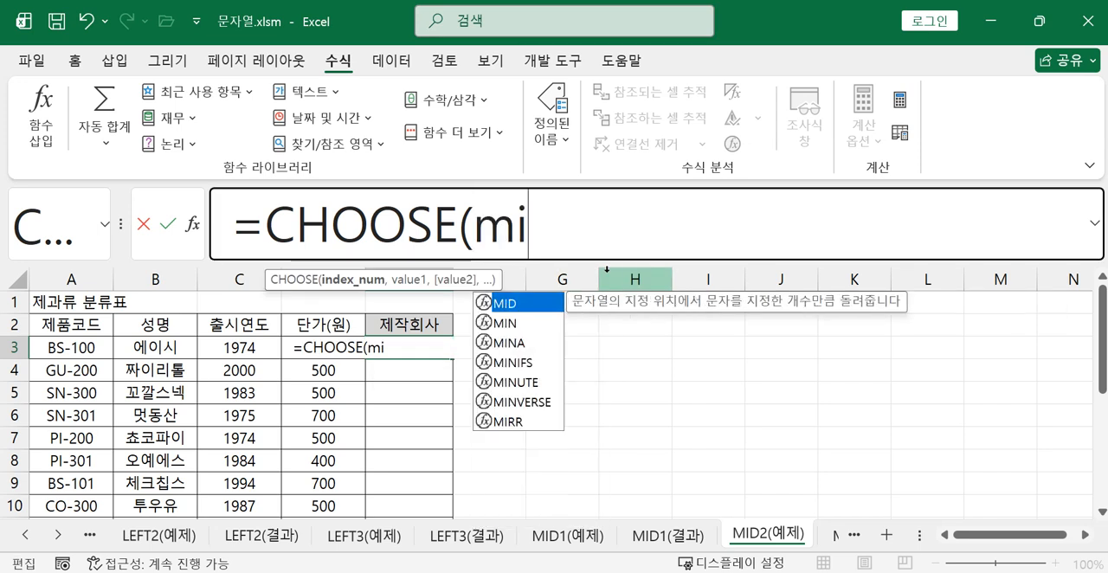
double_click(511, 303)
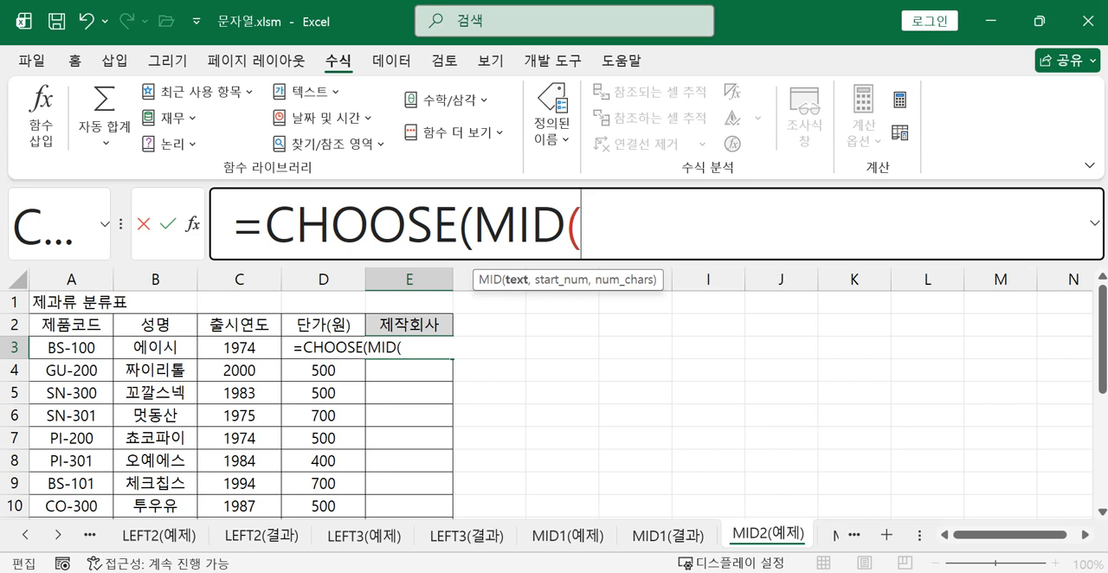
left_click(66, 348)
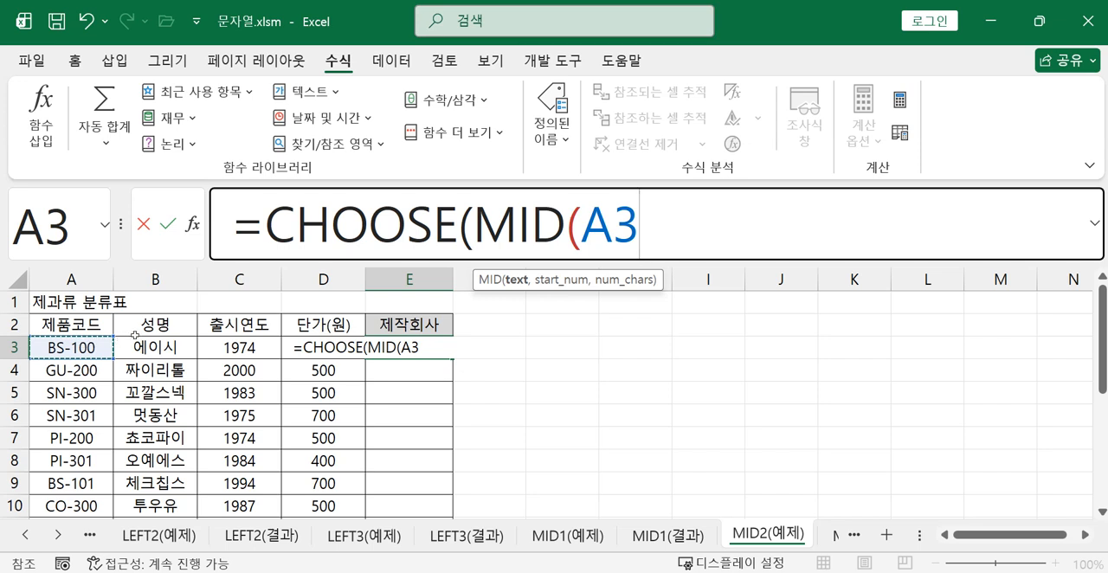
type(",4")
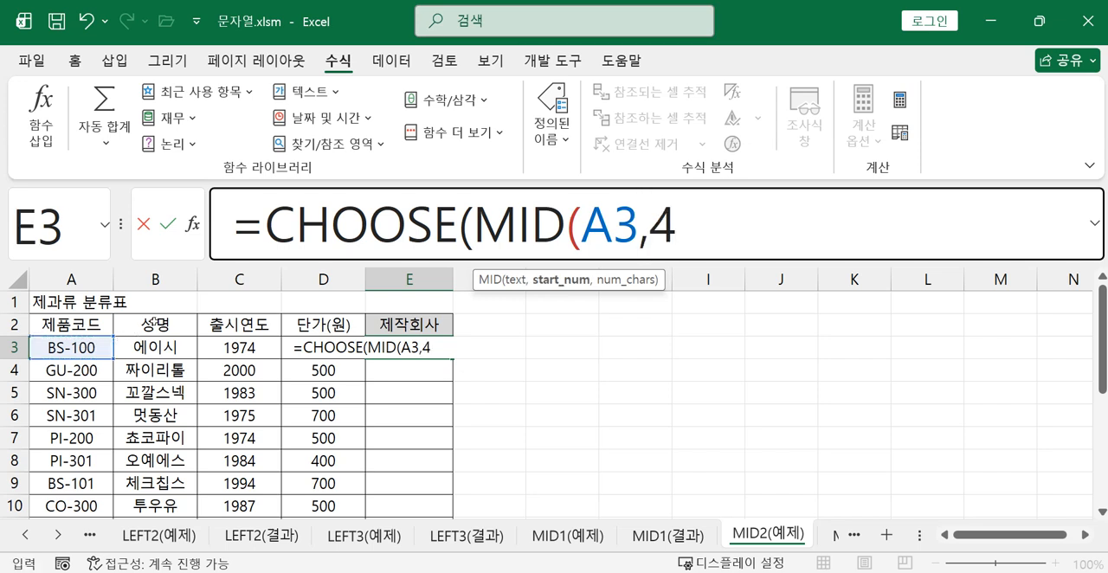
type(",1)")
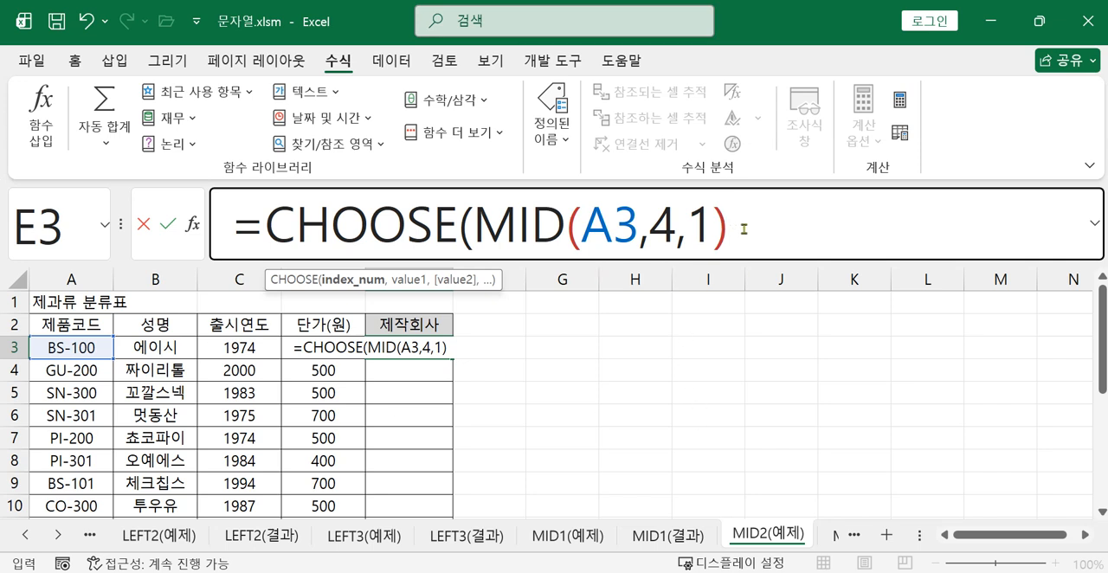
Set the first value of the CHOOSE formula to "해피제과"
type(",")
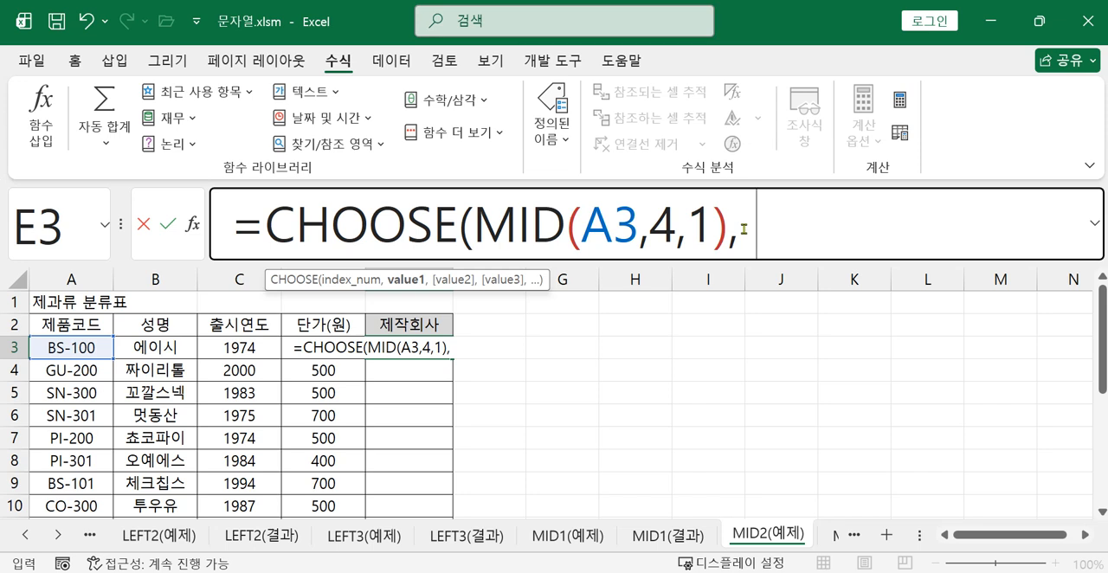
type("\"g")
key("BackSpace")
type("ㅎㅔ")
key("BackSpace")
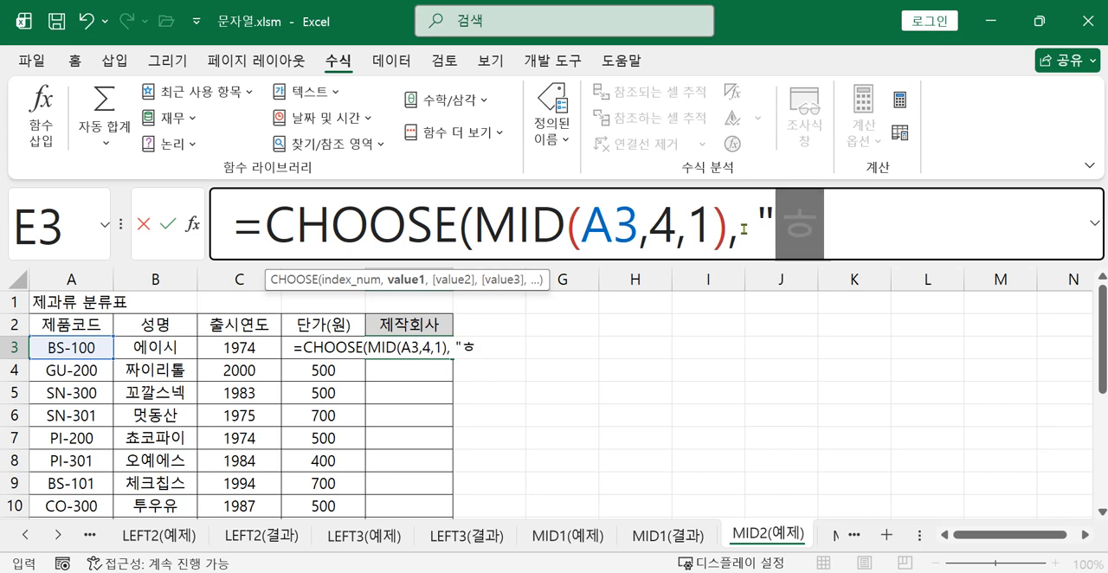
type("ㅐㅠ")
key("BackSpace")
type("ㅠ")
key("BackSpace")
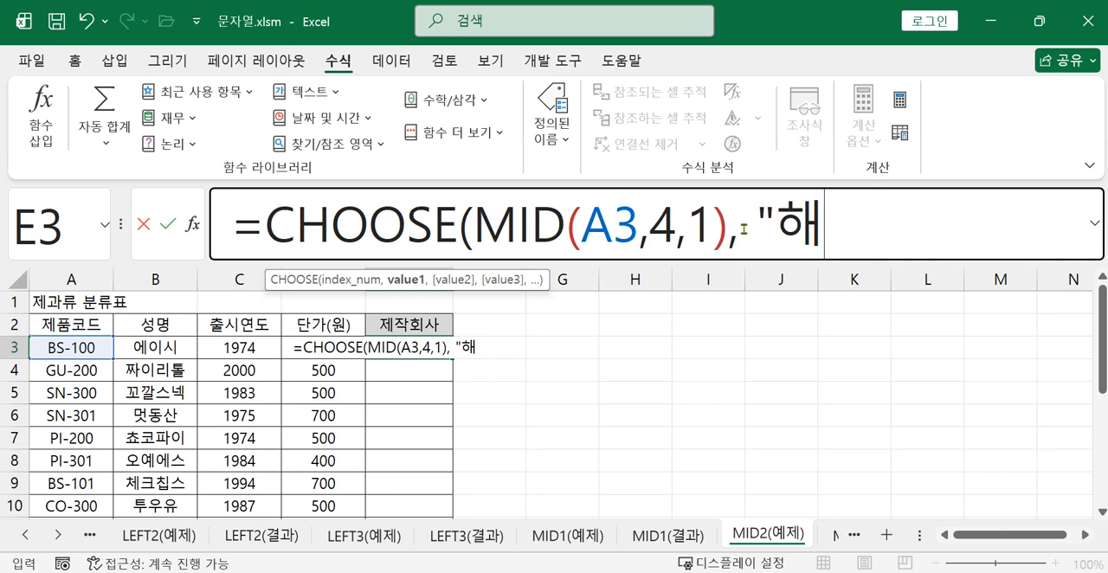
type("피제과")
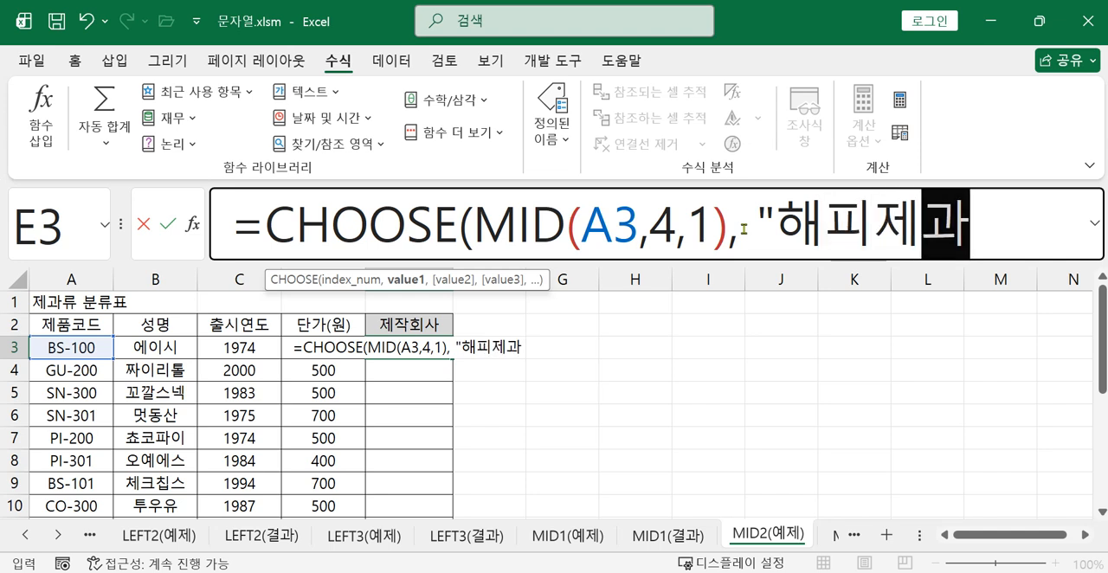
type("\",")
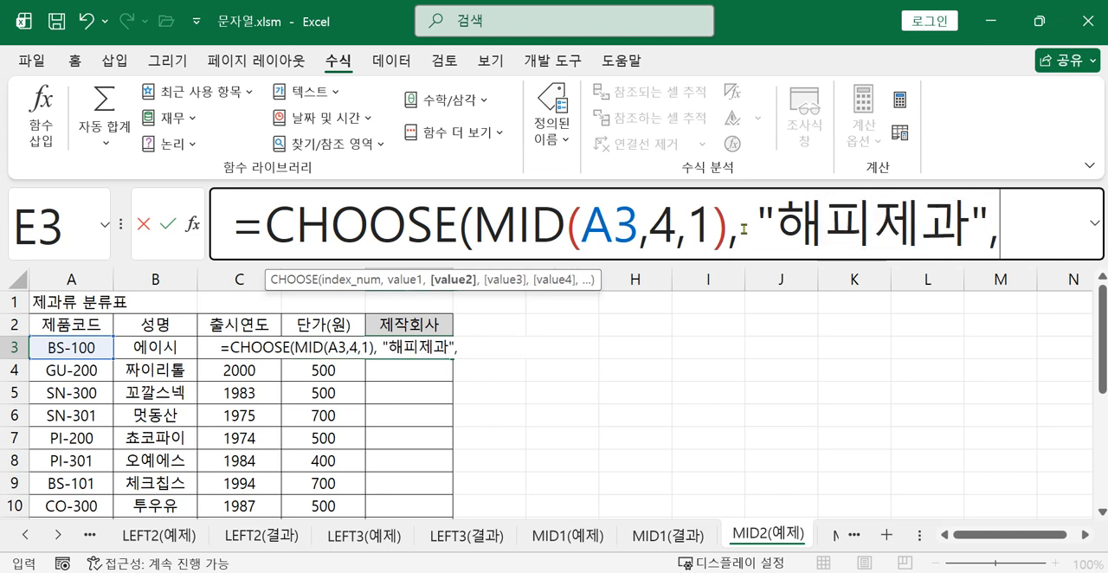
type("\"참존젝")
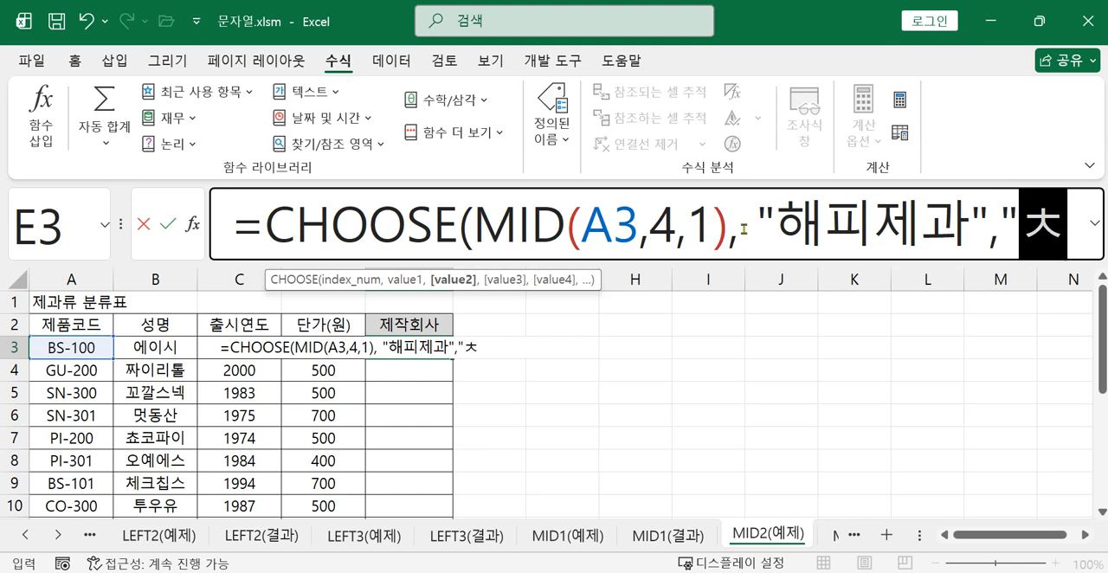
type("과\",")
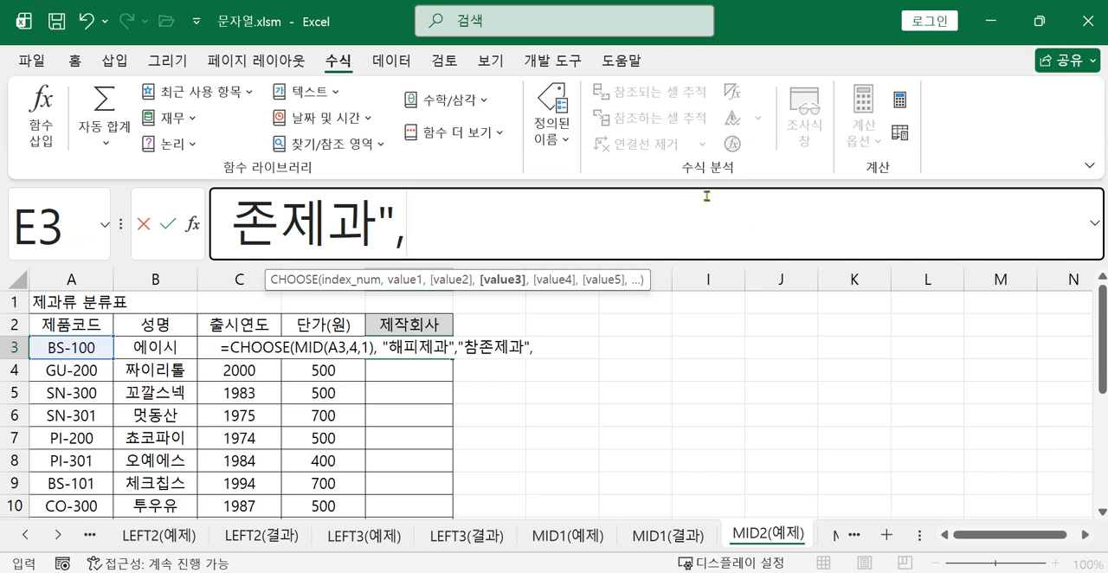
type("\"파")
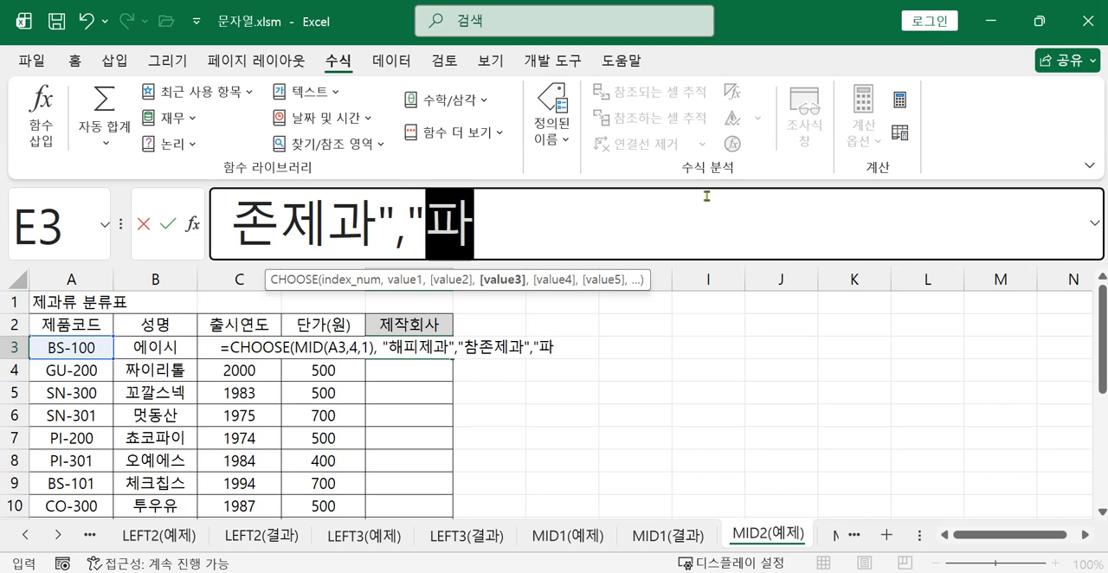
type("랑제과\"")
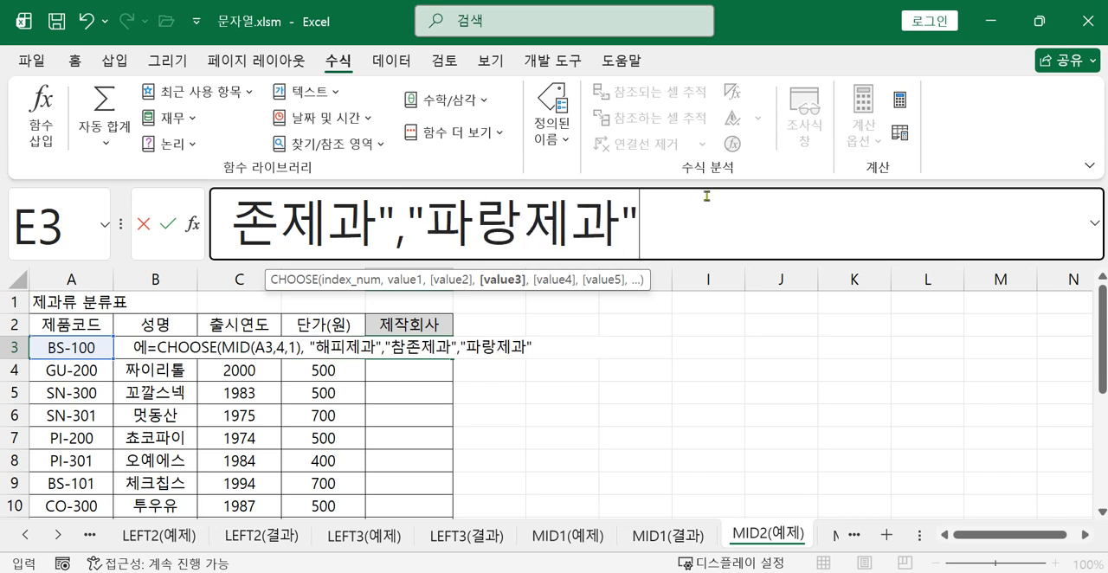
type(" )")
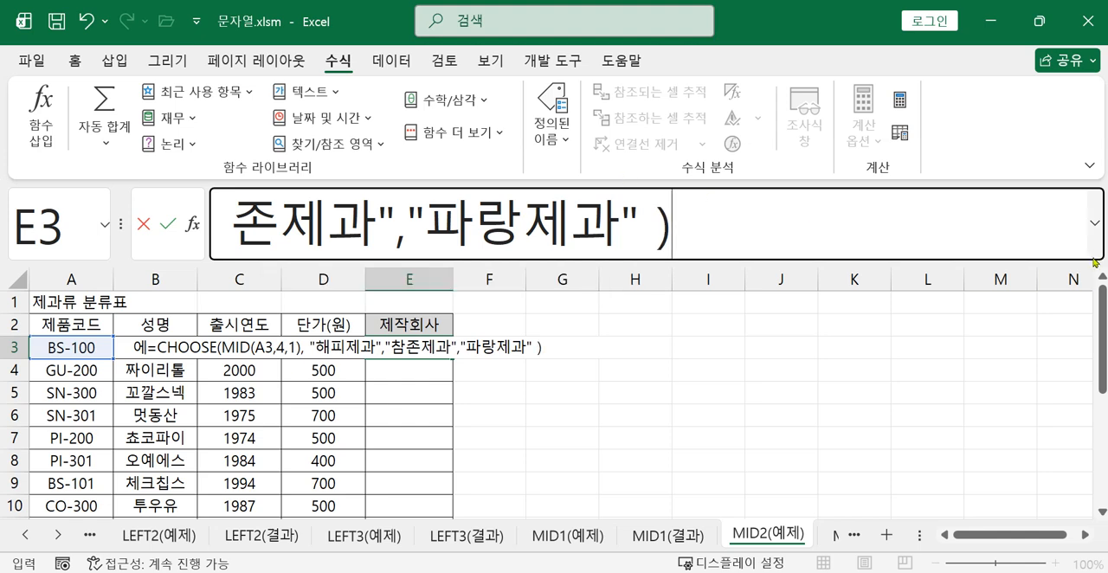
Add "참존제과" and "파랑제과" as the second and third CHOOSE values, then confirm the formula in E3 with the formula bar expanded
left_click(1093, 227)
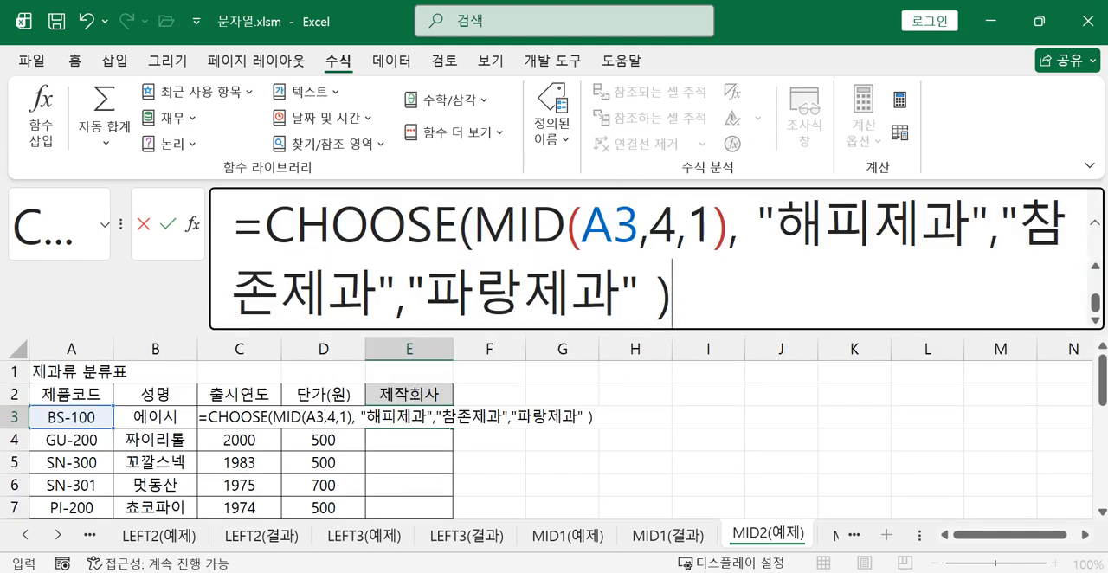
key("Return")
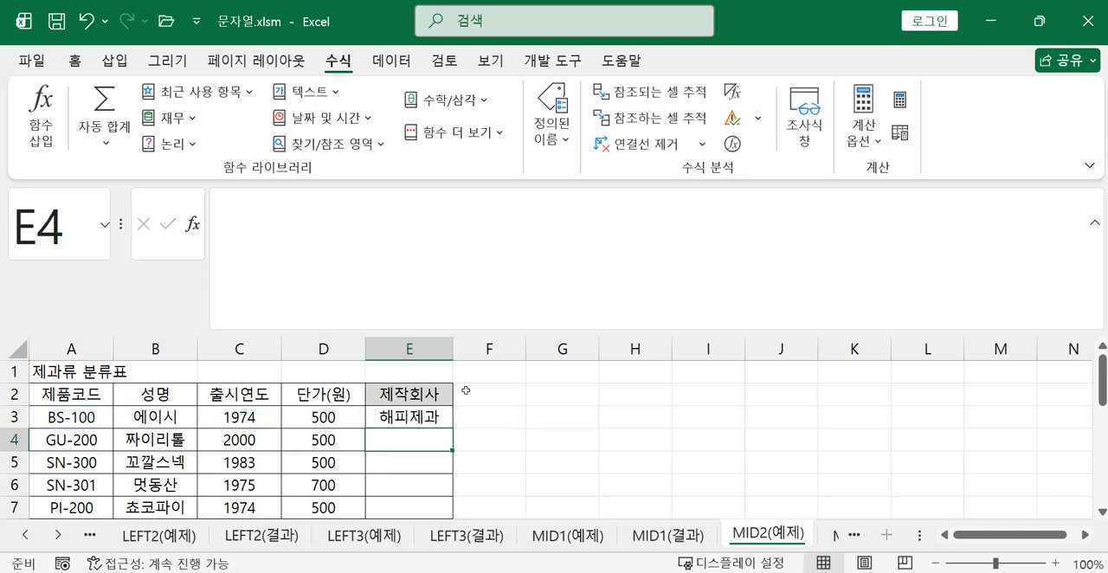
Fill the CHOOSE formula from E3 down through the remaining product rows of the 제작회사 column
left_click(443, 408)
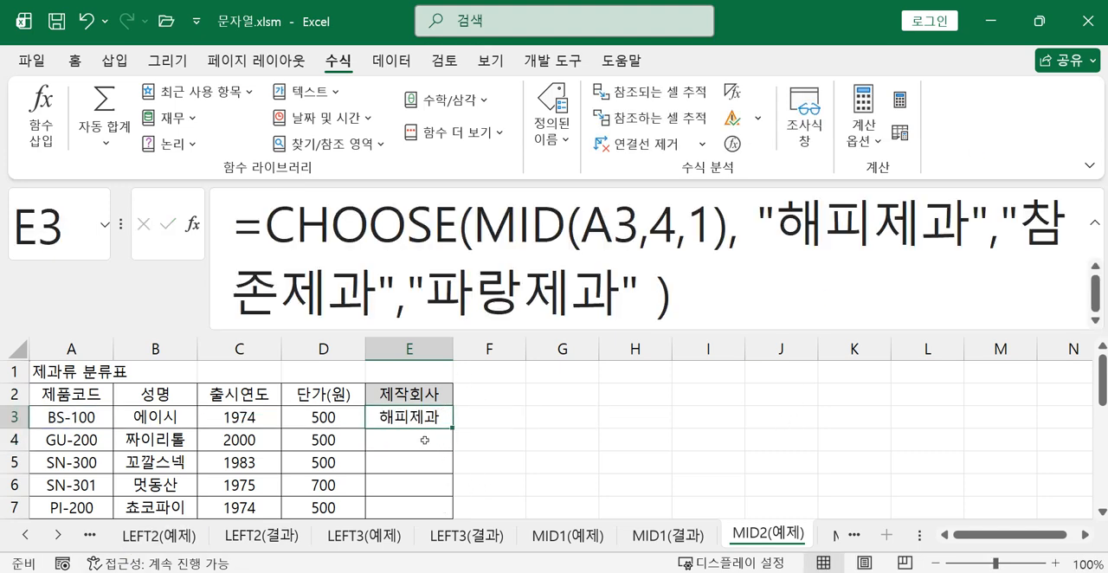
left_click_drag(453, 430, 438, 482)
scroll(445, 439, "up", 3)
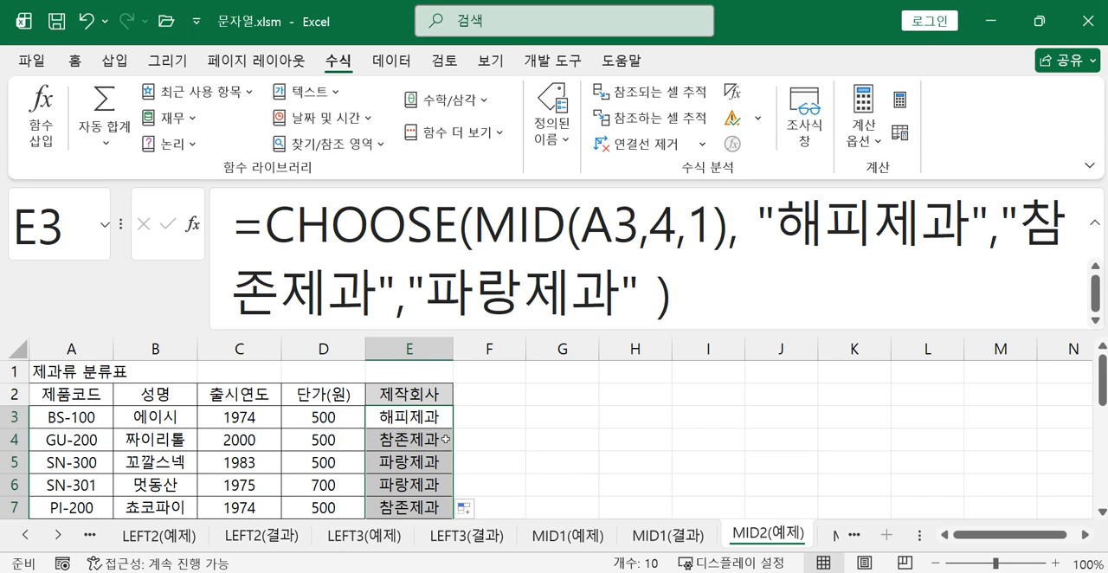
Open the function arguments of the CHOOSE formula in E3 and move the dialog clear of the full formula
left_click(412, 415)
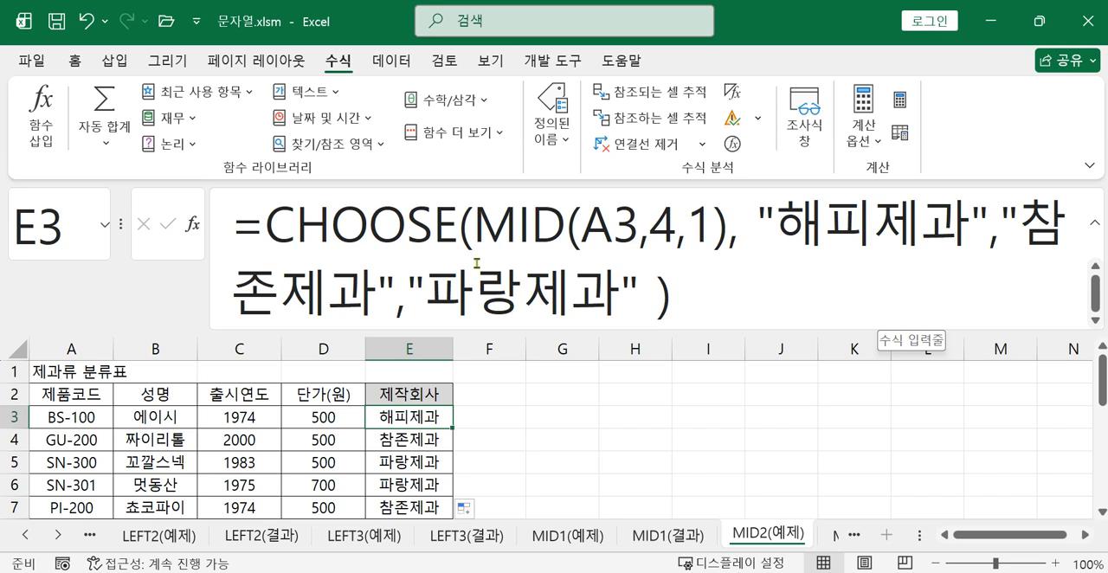
left_click(367, 227)
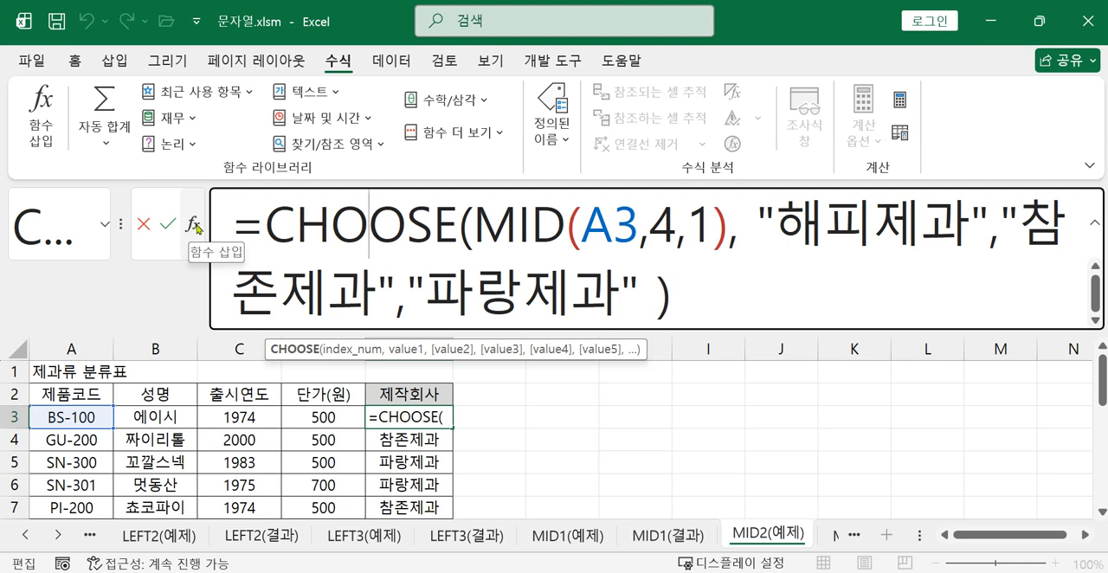
left_click(196, 227)
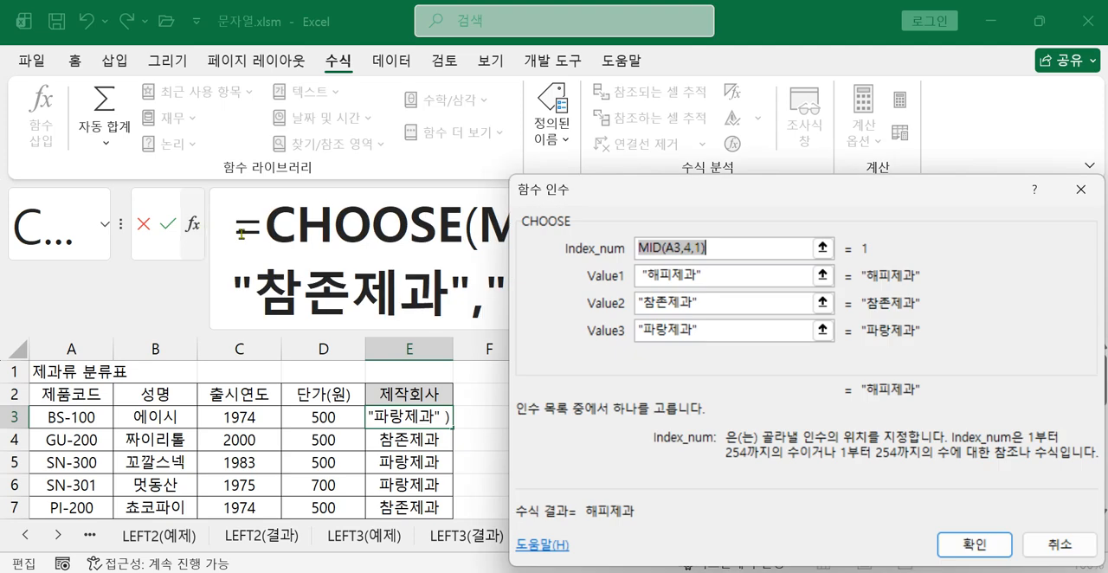
left_click_drag(663, 201, 568, 300)
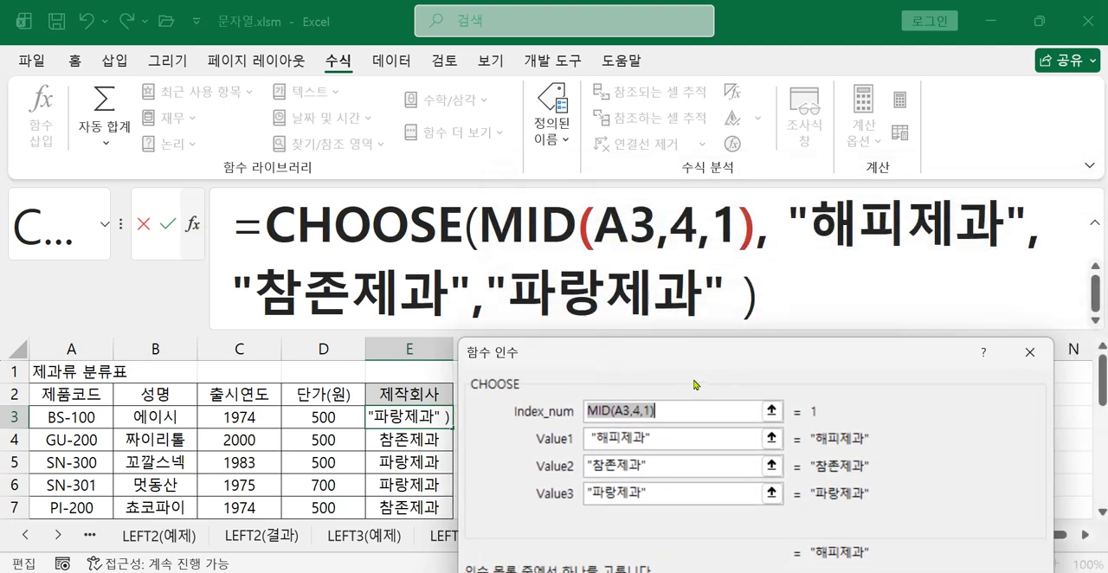